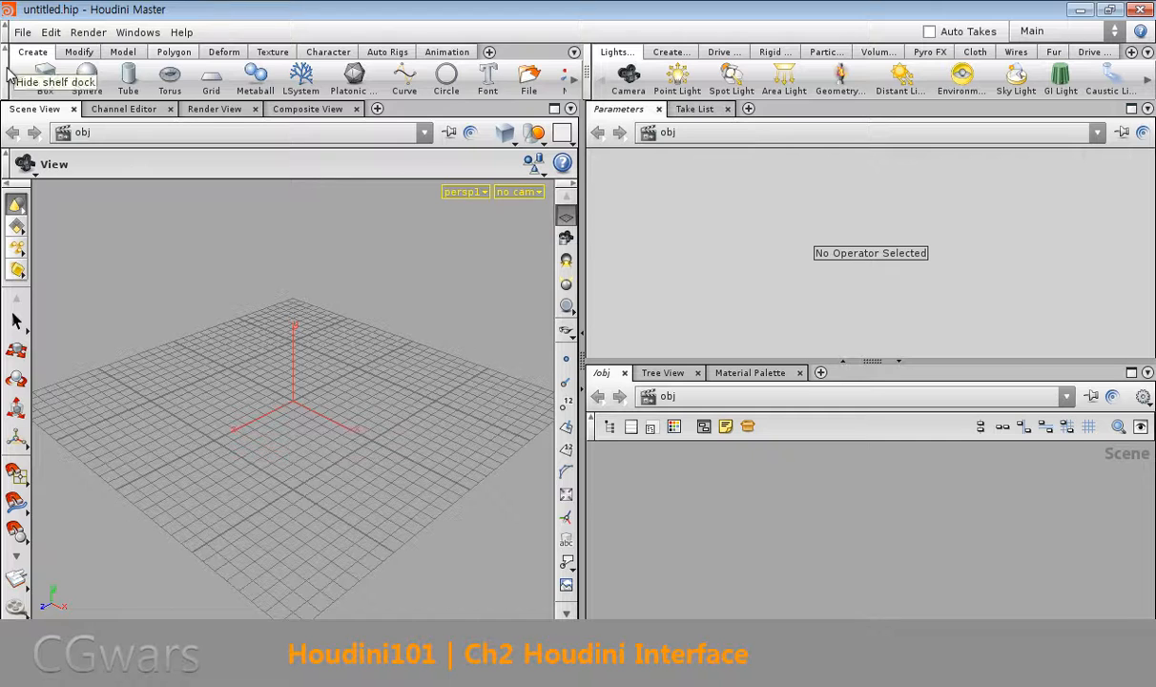
Step: Hide the main menu, the shelves, the playbar and both viewport side toolbars to enlarge the work area
click(5, 33)
click(7, 30)
click(6, 29)
click(6, 627)
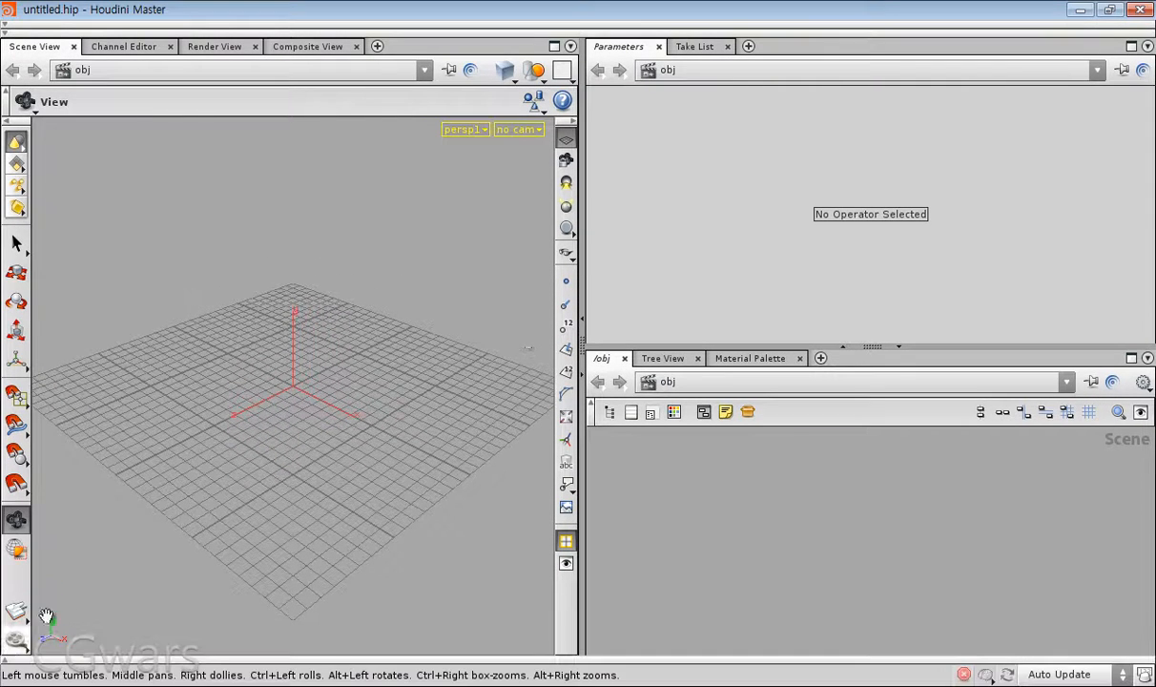
click(573, 121)
click(6, 121)
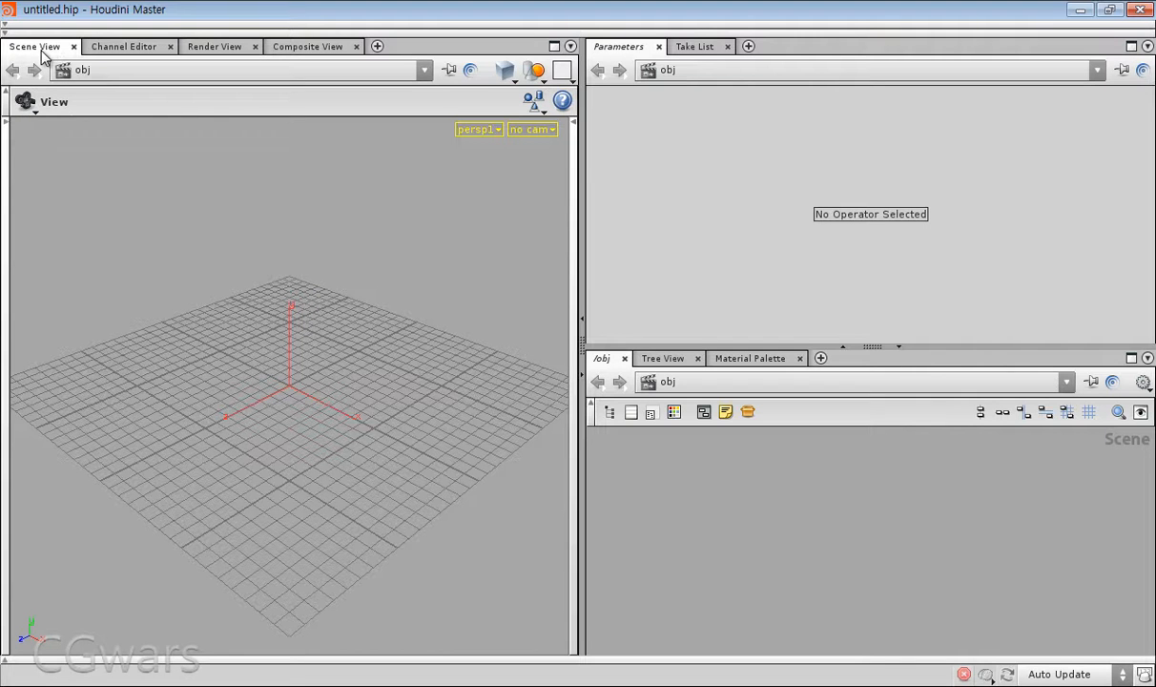
Step: Look through the Channel Editor, Render View and Composite View panes and return to the Scene View
click(113, 48)
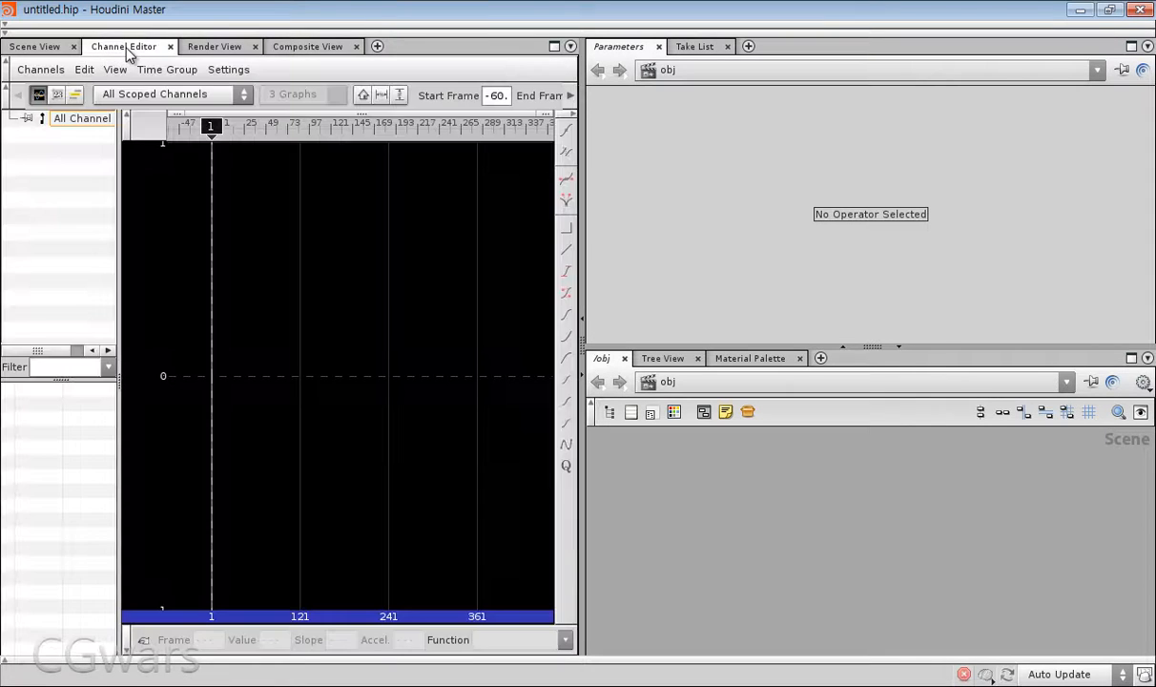
click(212, 48)
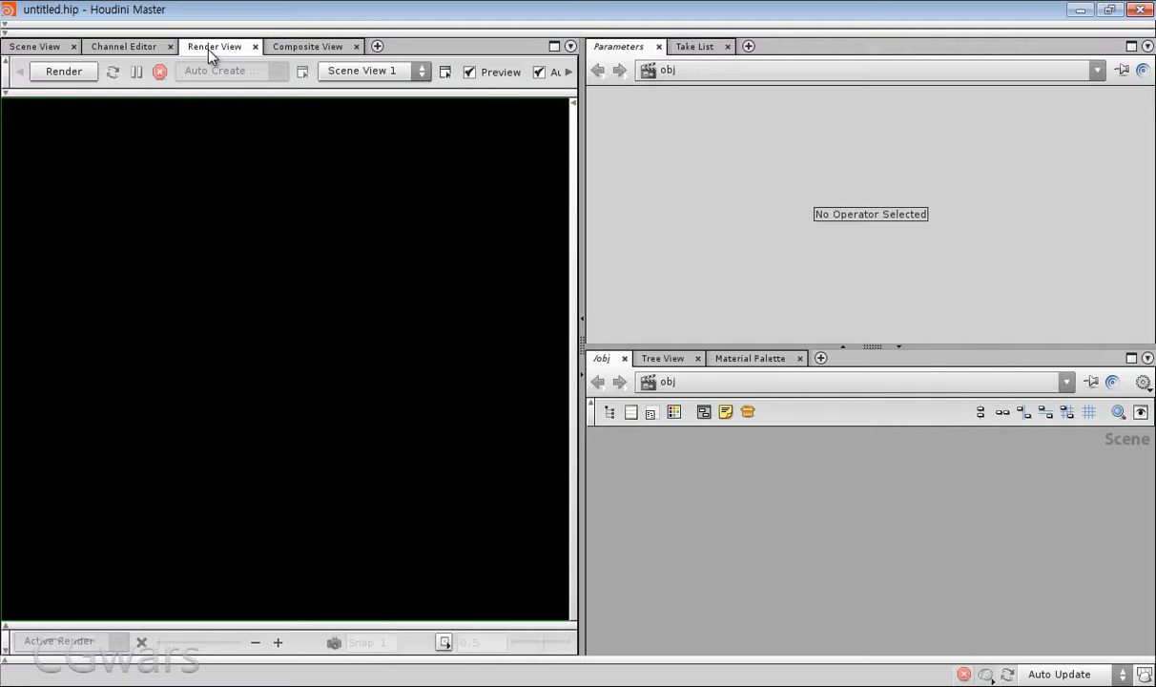
click(37, 48)
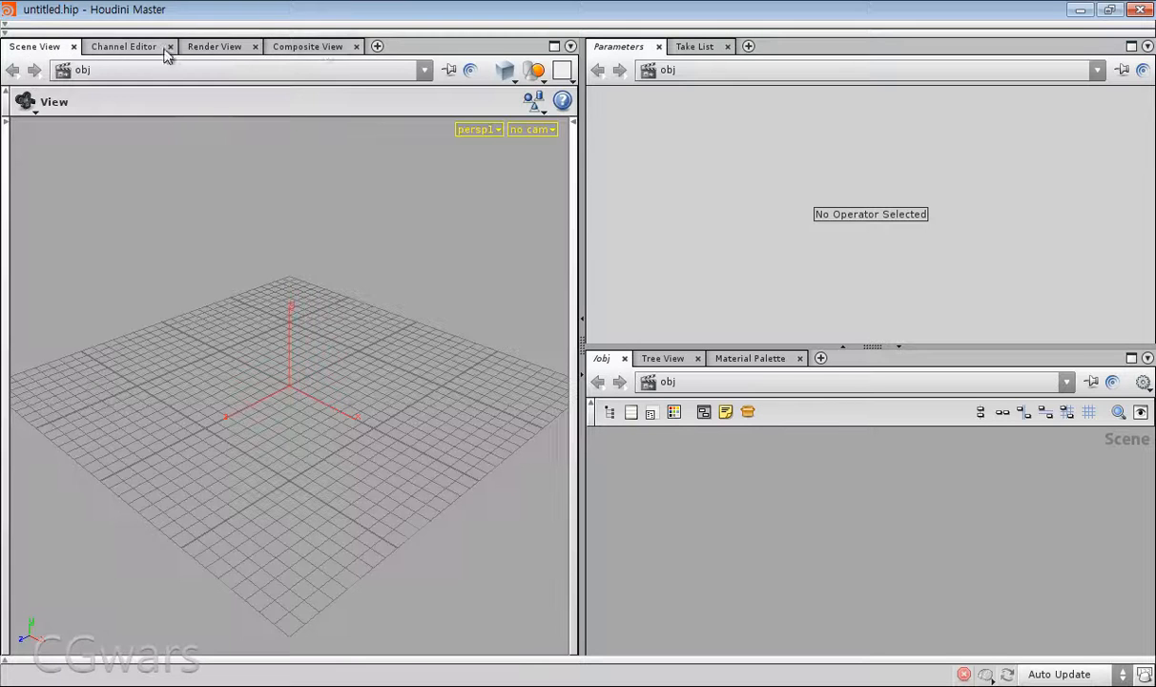
click(318, 48)
click(33, 46)
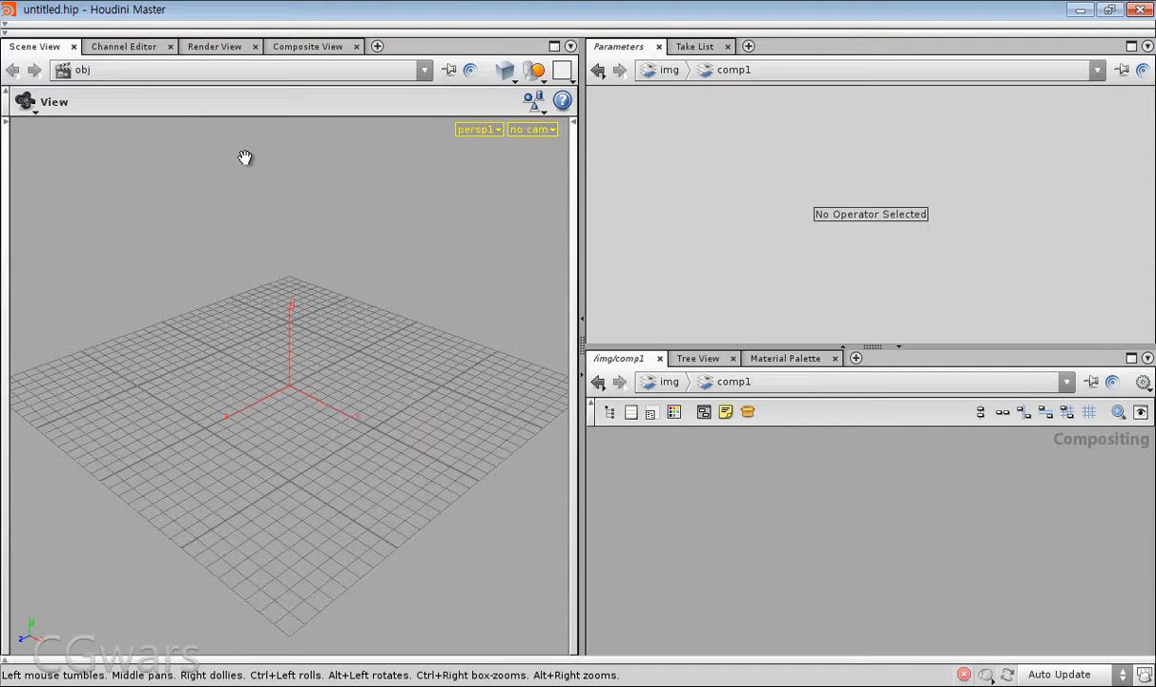
click(114, 47)
click(33, 46)
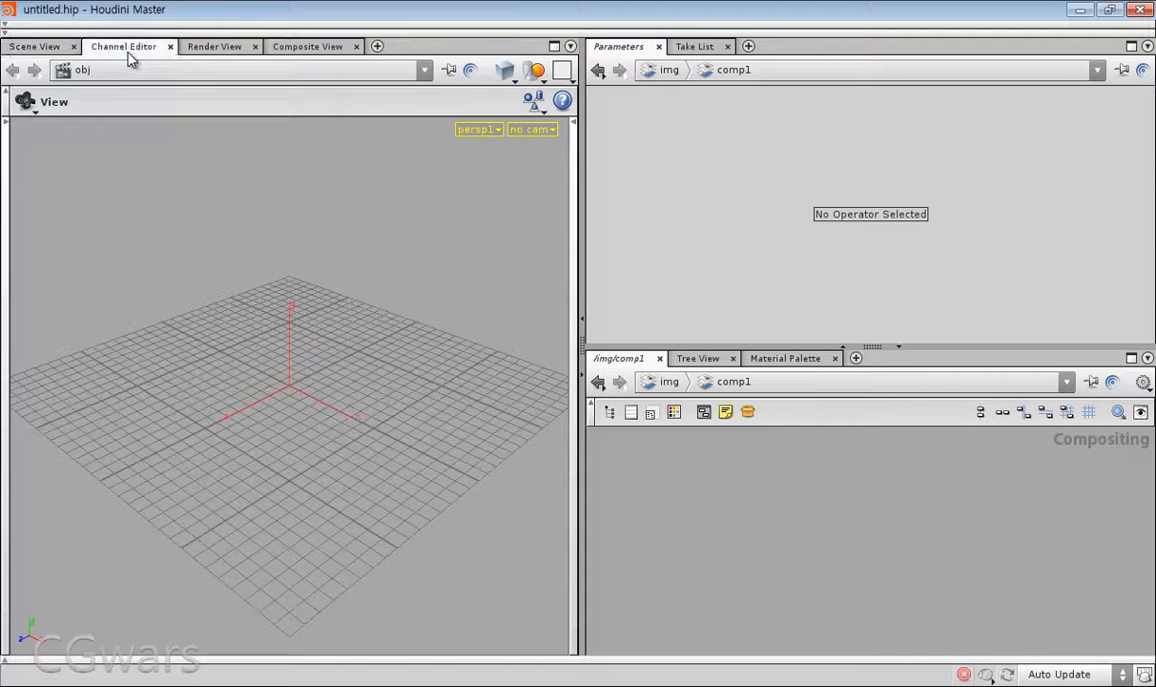
click(229, 47)
click(307, 47)
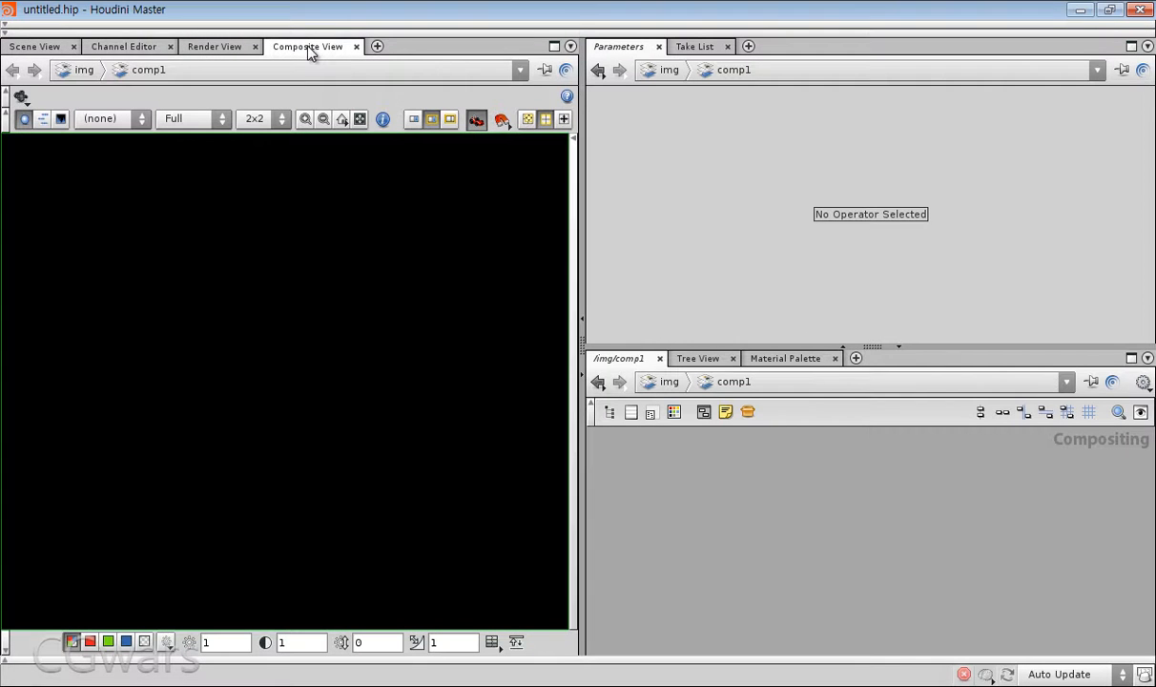
click(38, 47)
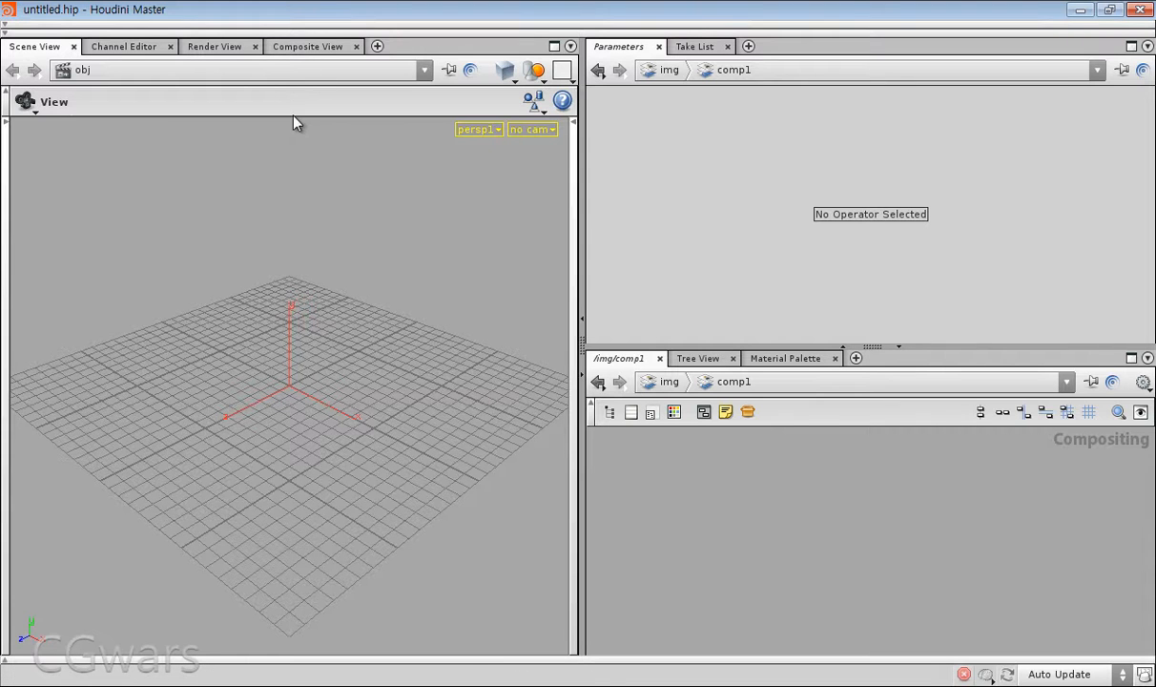
Step: Show the main menu and the tool shelves again
click(137, 28)
click(5, 28)
click(6, 28)
click(27, 45)
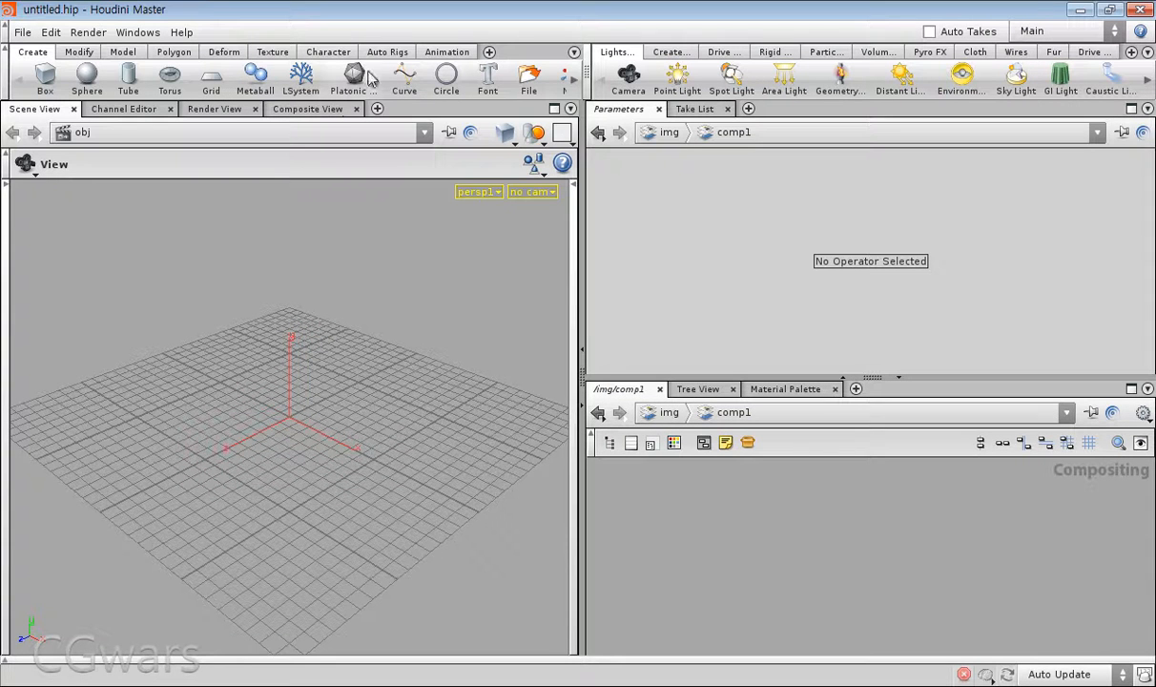
Step: Create a sphere at the world origin and hide the tool shelves
click(95, 91)
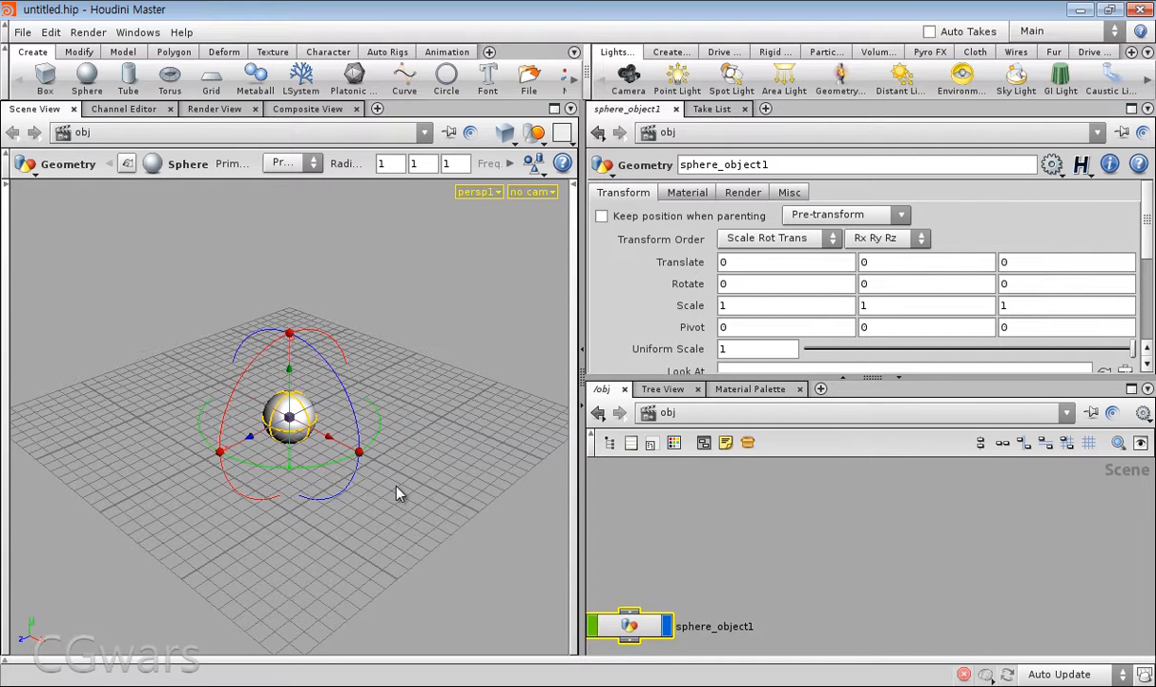
key(space)
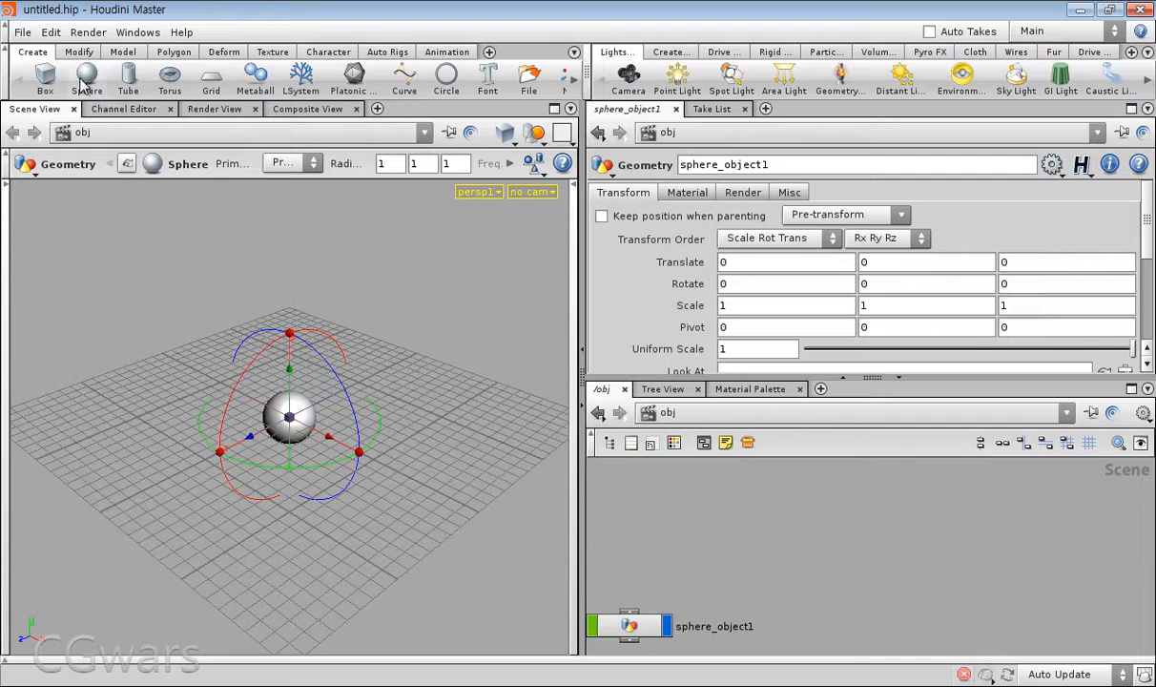
click(4, 67)
key(Escape)
mouse_move(421, 387)
mouse_down()
mouse_move(449, 392)
mouse_move(529, 361)
mouse_move(408, 381)
mouse_up()
right_drag(407, 381, 620, 388)
key(Return)
key(Escape)
key(Return)
middle_drag(727, 563, 826, 516)
scroll(753, 502, up, 3)
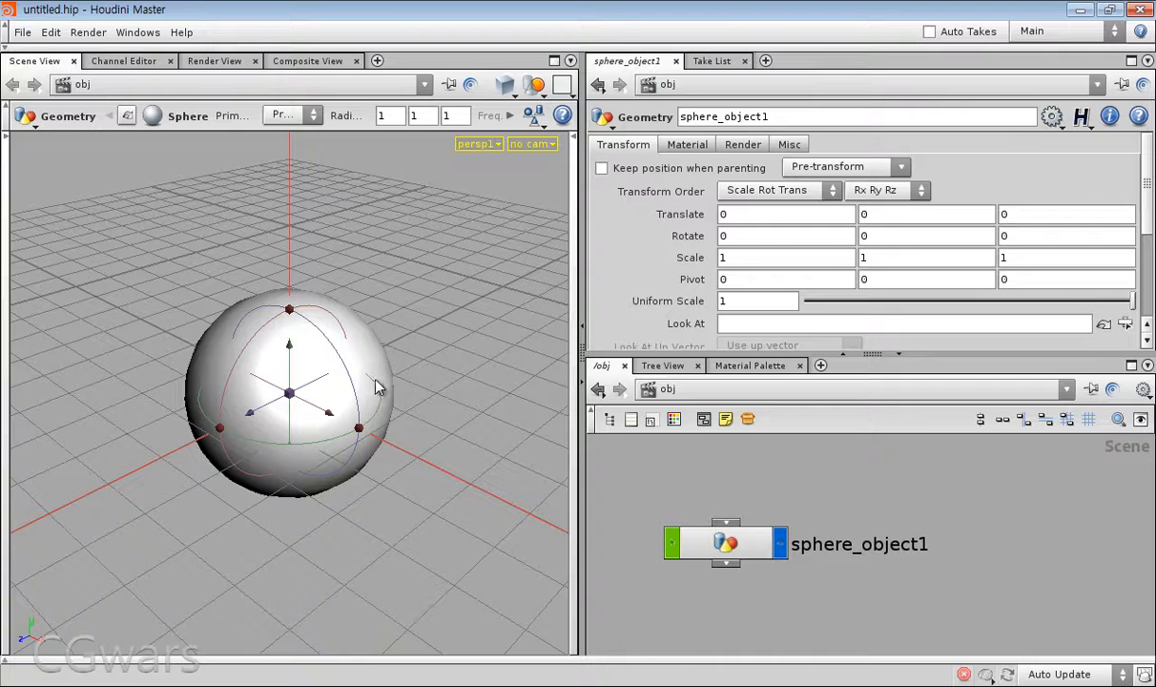
Step: Show the sphere's channels in the Channel Editor and set its X translation to the expression $FF
click(124, 63)
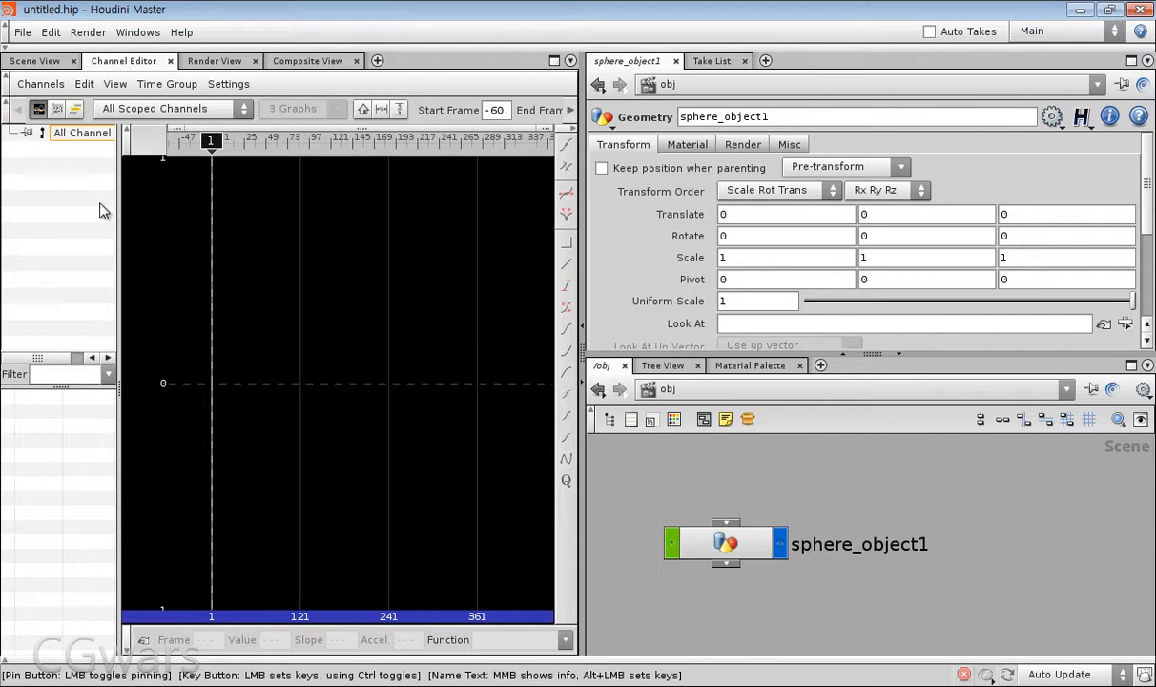
drag(915, 487, 708, 610)
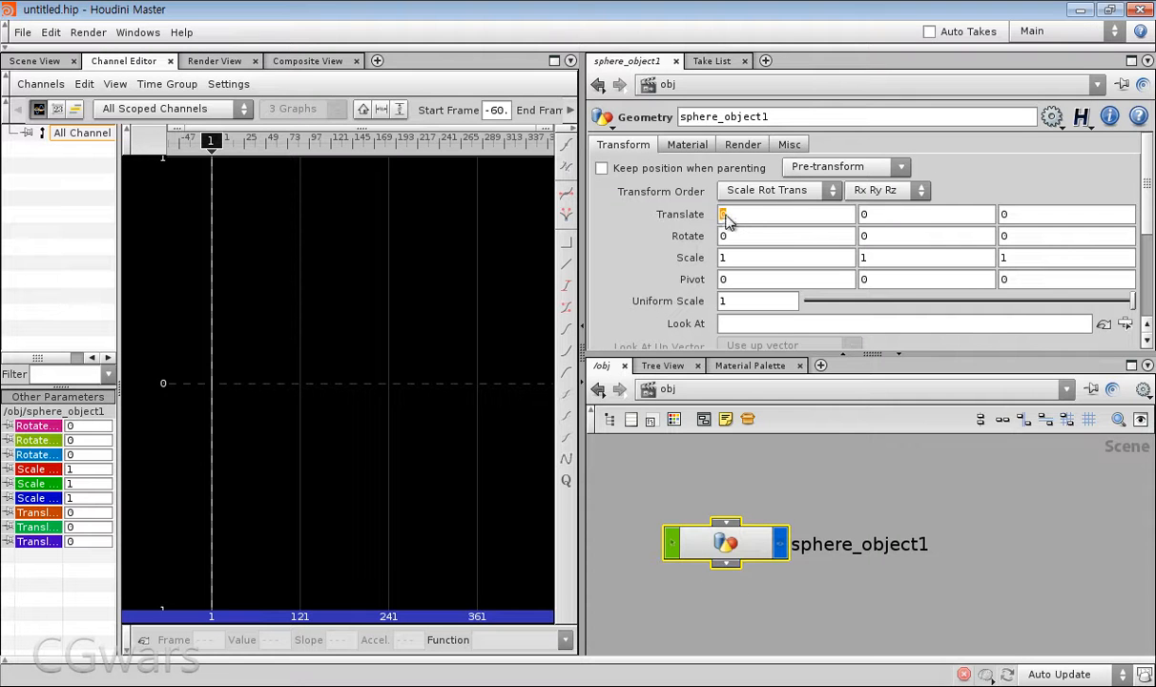
text($FF)
key(Return)
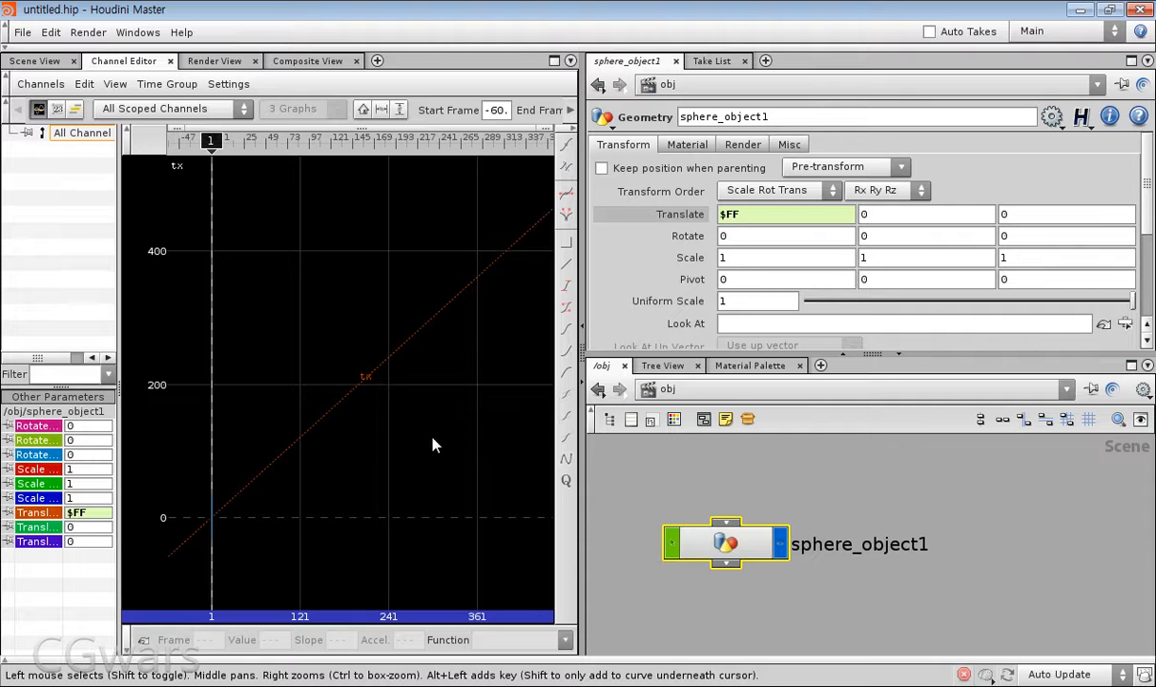
Step: Change the sphere's X translation expression to sin($FF)
click(761, 219)
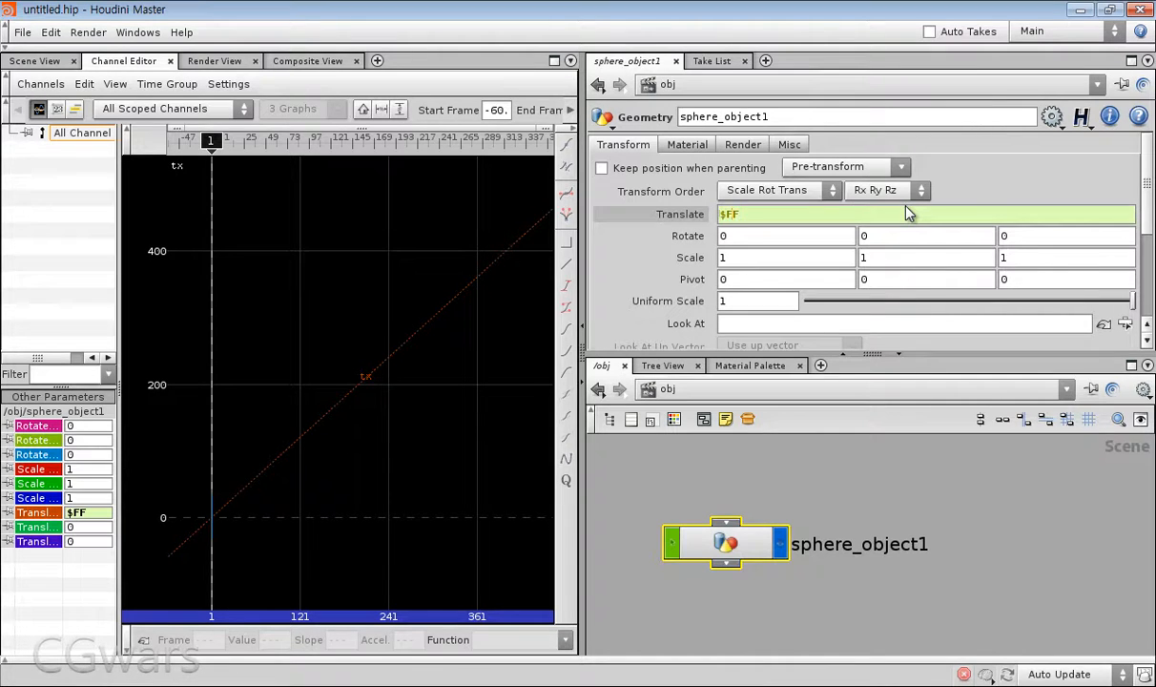
text(mod()
key(BackSpace)
key(BackSpace)
key(BackSpace)
key(BackSpace)
text(sin($FF))
key(Return)
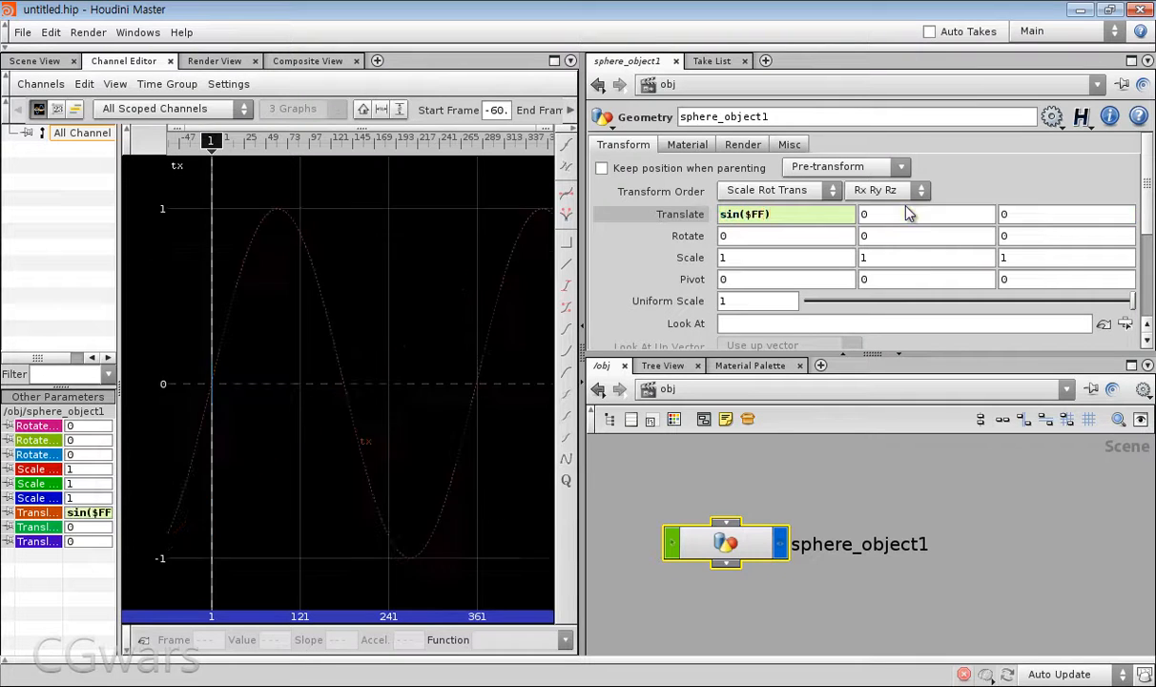
Step: Examine the sphere's X translation curve in the Channel Editor and the controls of the Render View
right_drag(416, 273, 490, 319)
middle_drag(491, 320, 362, 396)
right_drag(306, 353, 333, 386)
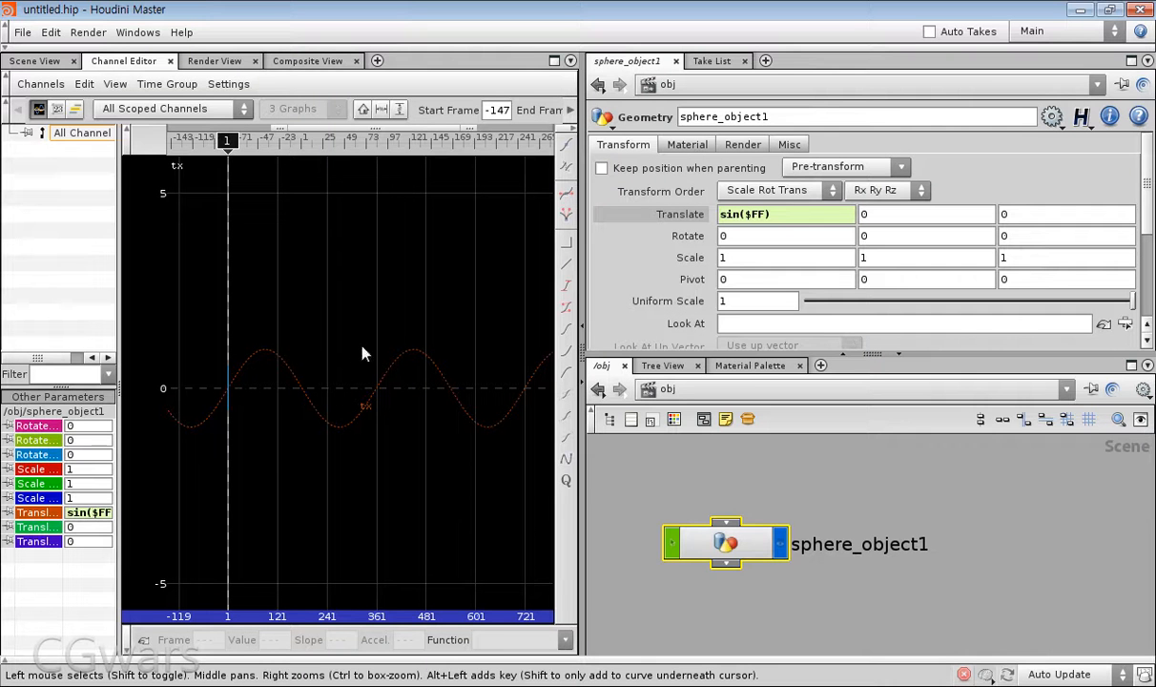
middle_drag(230, 458, 298, 350)
mouse_move(298, 358)
right_down()
mouse_move(281, 335)
mouse_move(257, 341)
mouse_move(264, 356)
mouse_move(313, 364)
right_up()
middle_drag(313, 364, 305, 322)
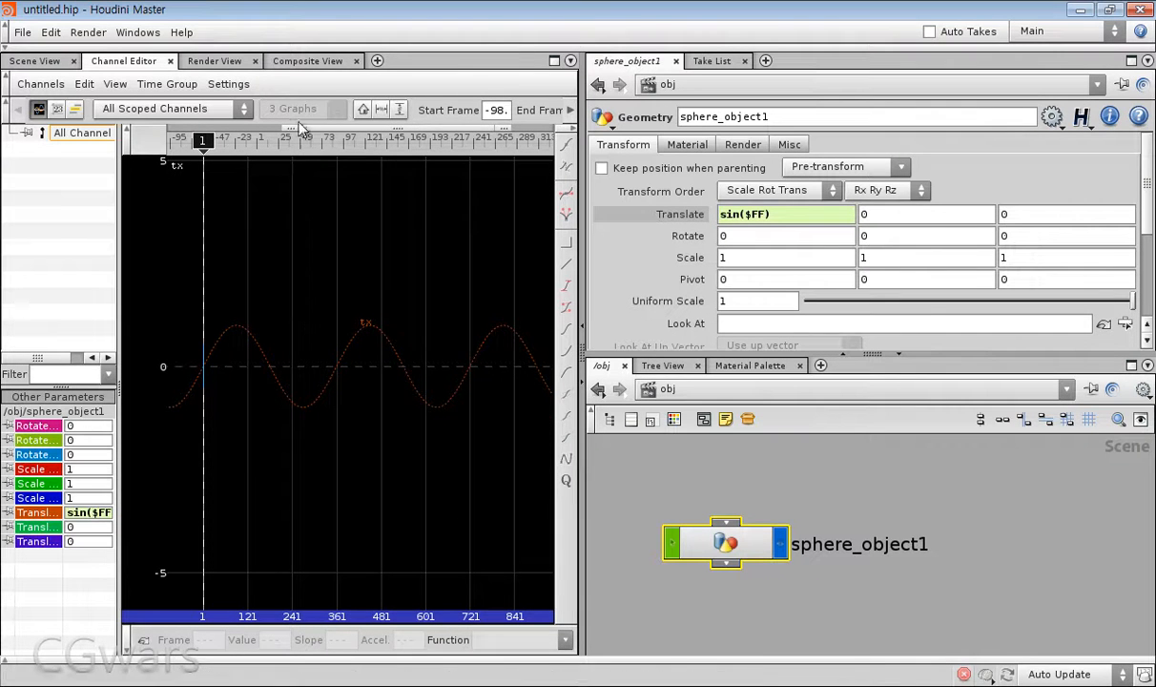
click(218, 61)
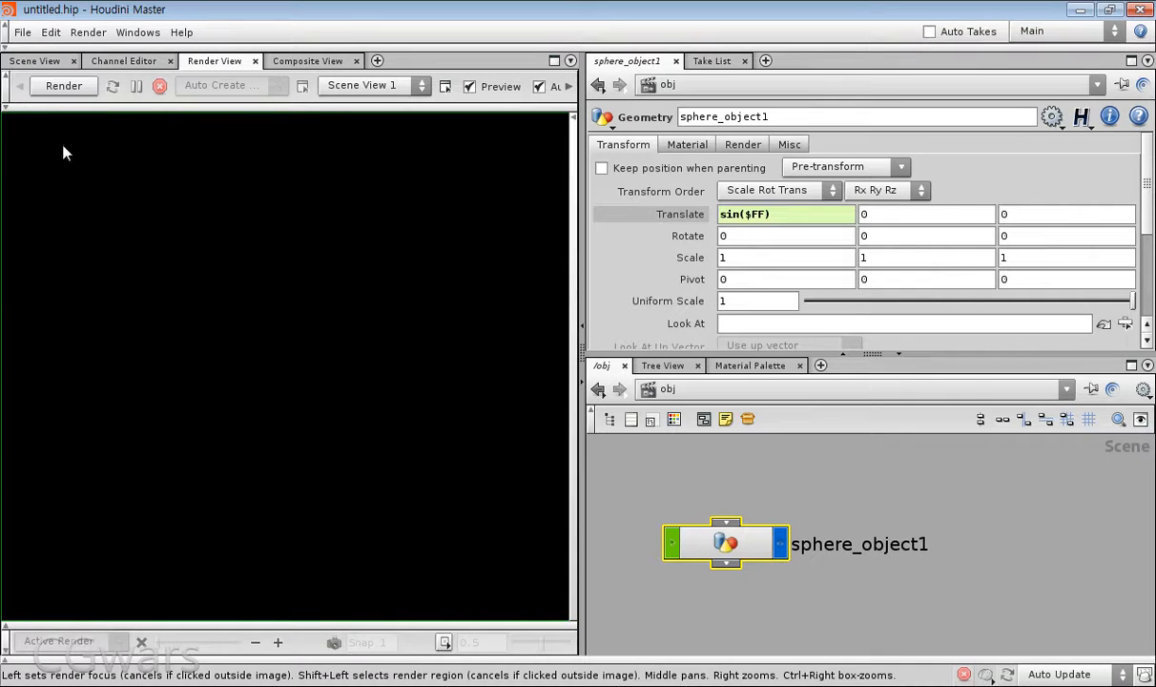
click(67, 88)
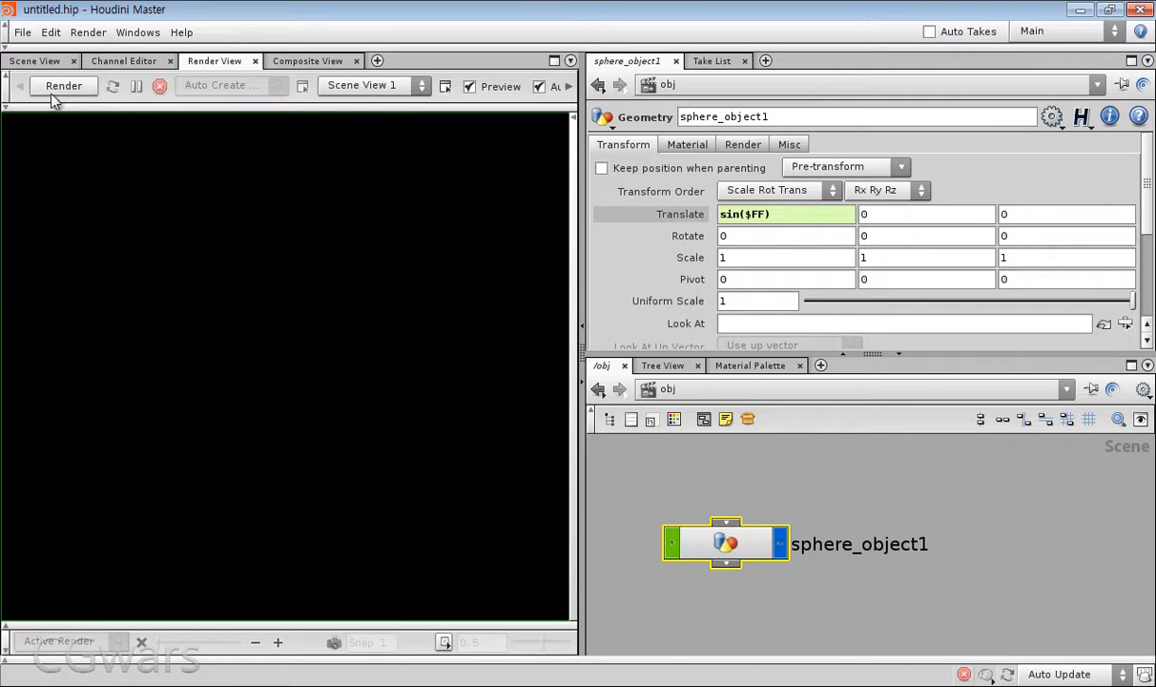
Step: Show the Composite View and open the comp1 compositing network inside img
click(312, 61)
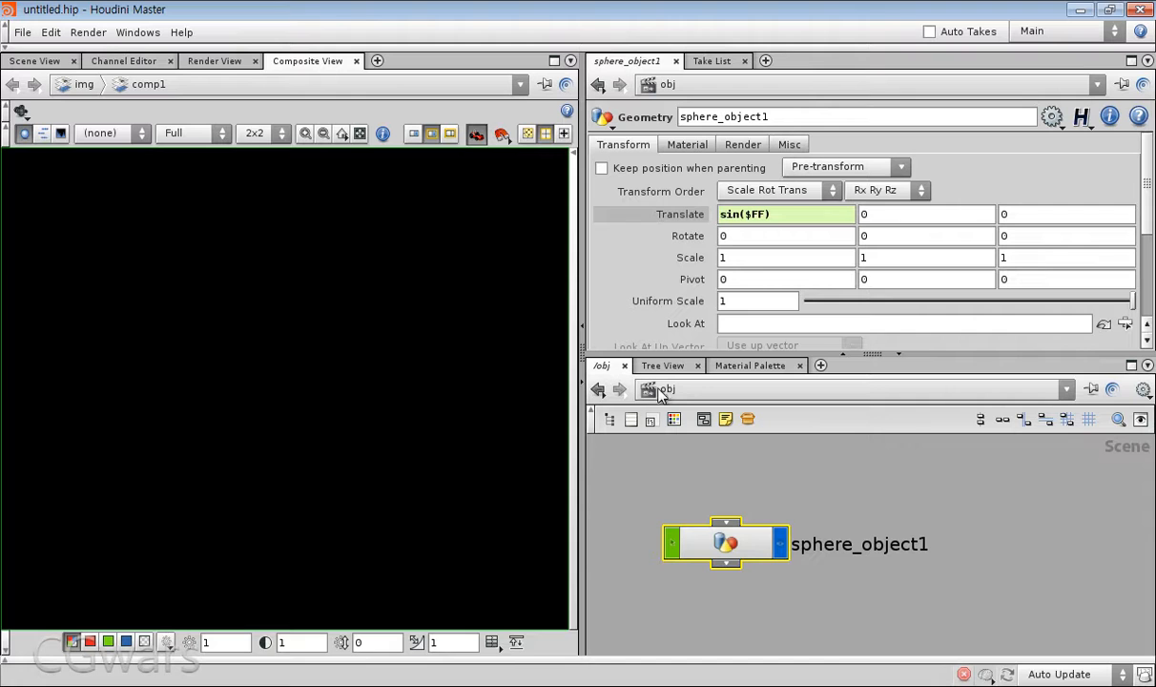
click(694, 389)
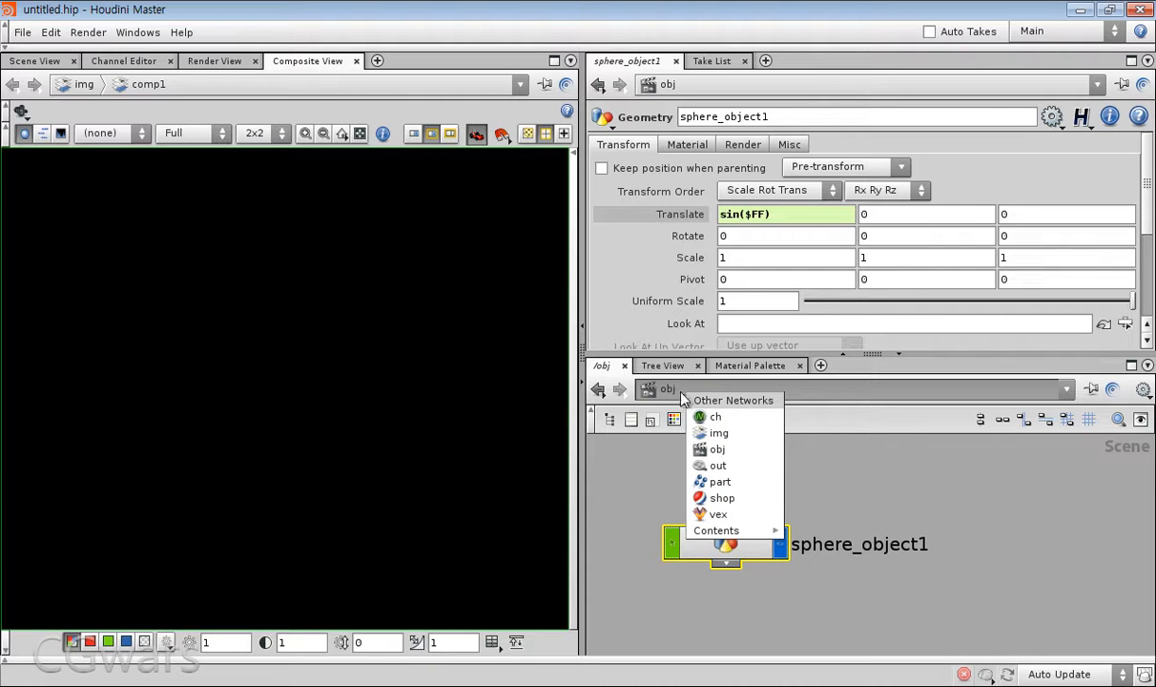
click(754, 434)
drag(787, 502, 911, 584)
key(Return)
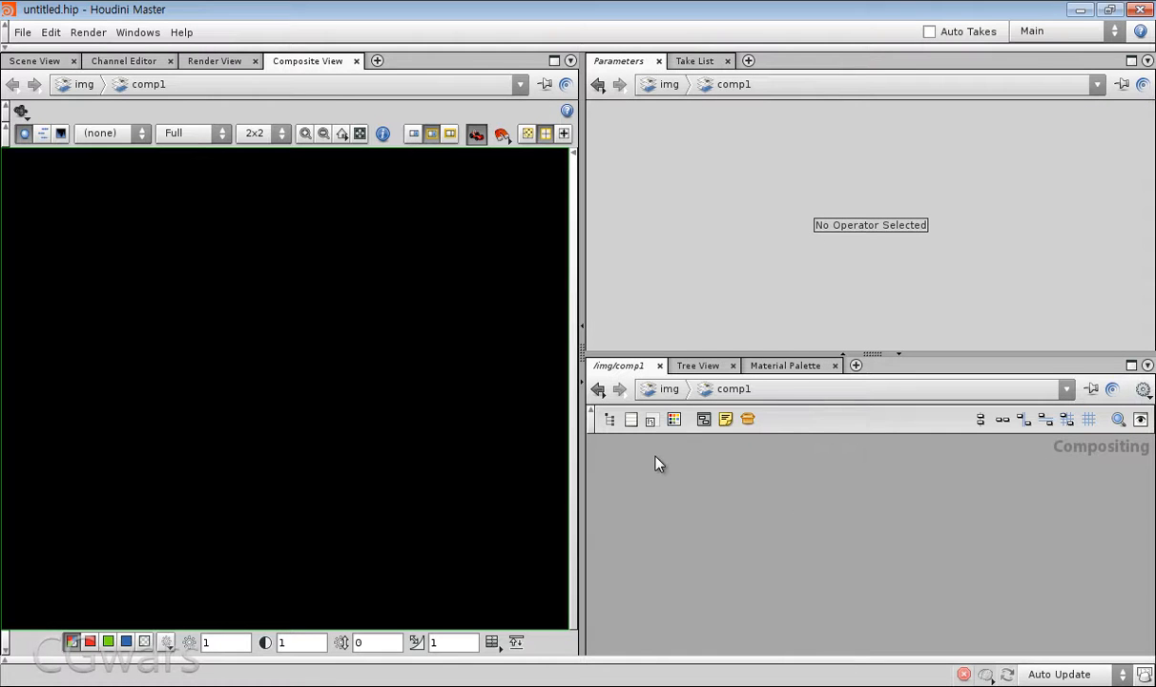
Step: Add a File node that uses default.pic to the comp1 network
key(Tab)
text(File)
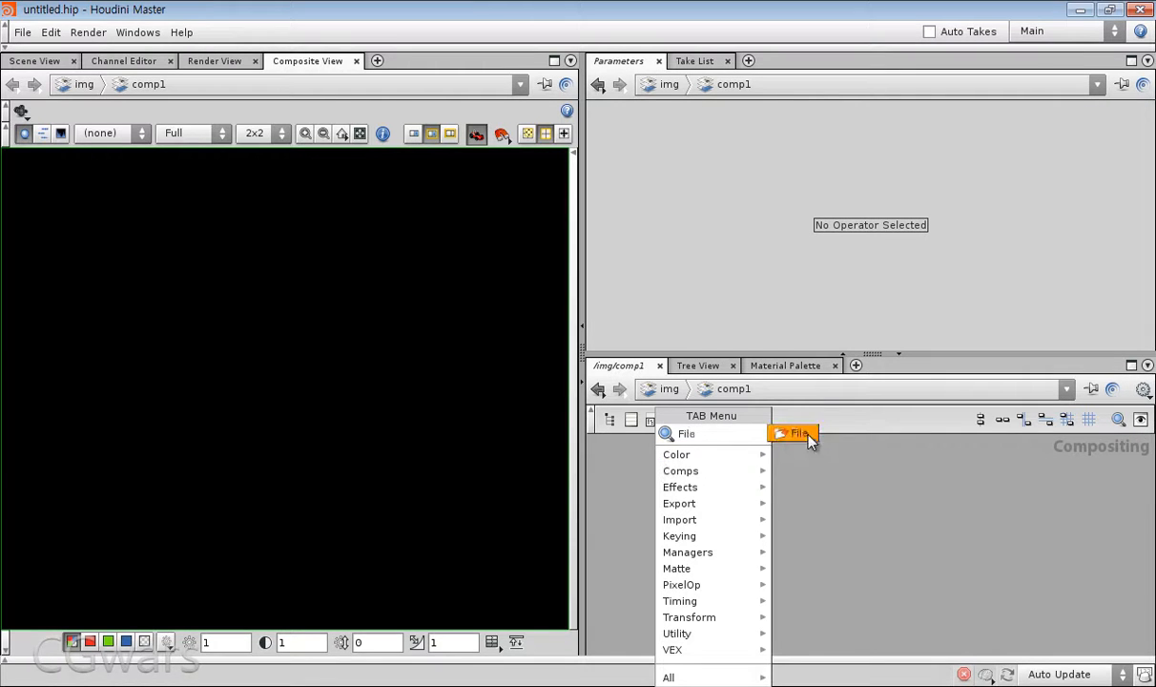
click(799, 434)
click(849, 476)
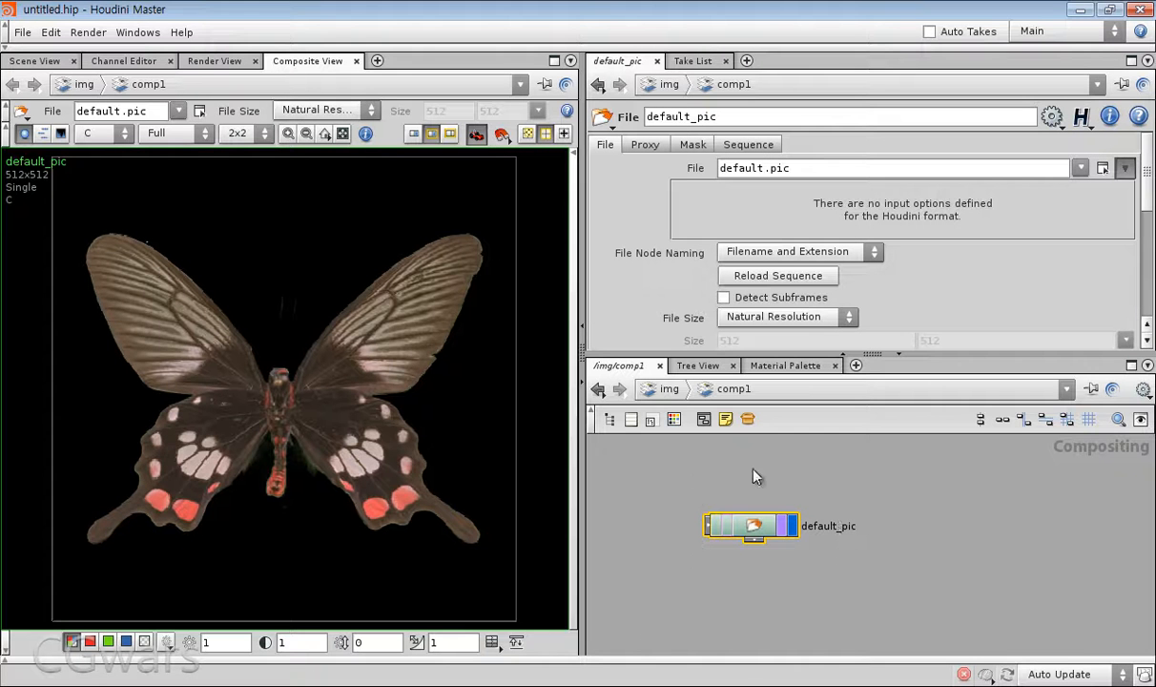
middle_drag(765, 479, 766, 493)
drag(880, 475, 659, 602)
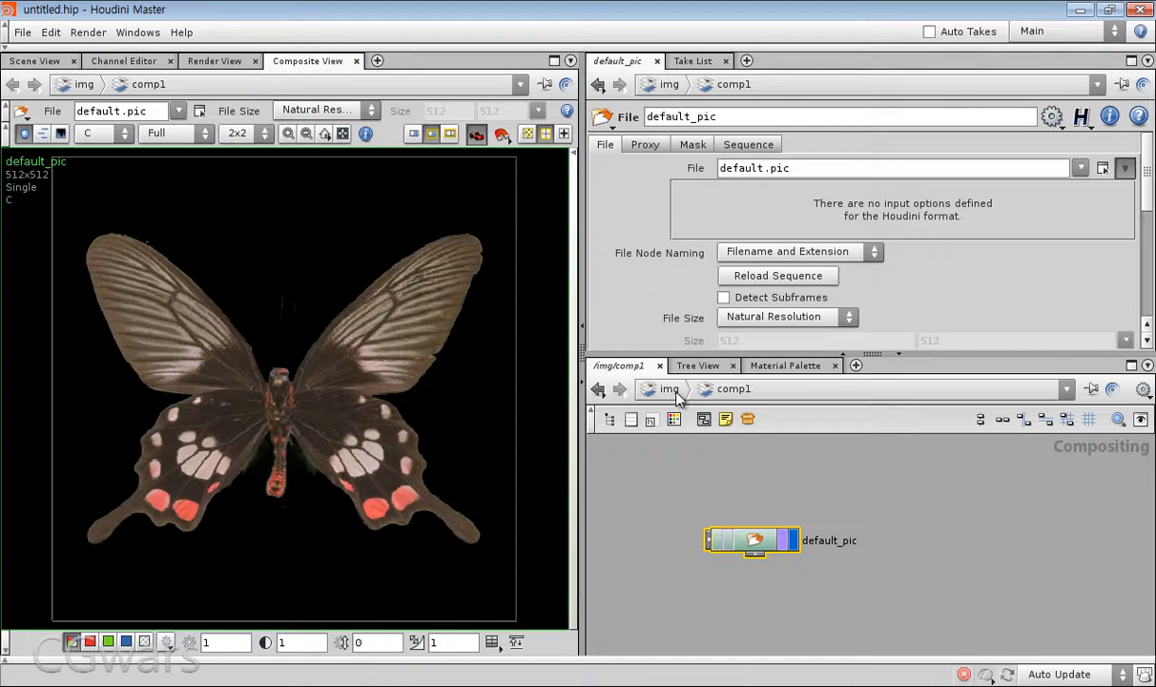
Step: Show the Render View and add a Mantra node to the out network
click(211, 62)
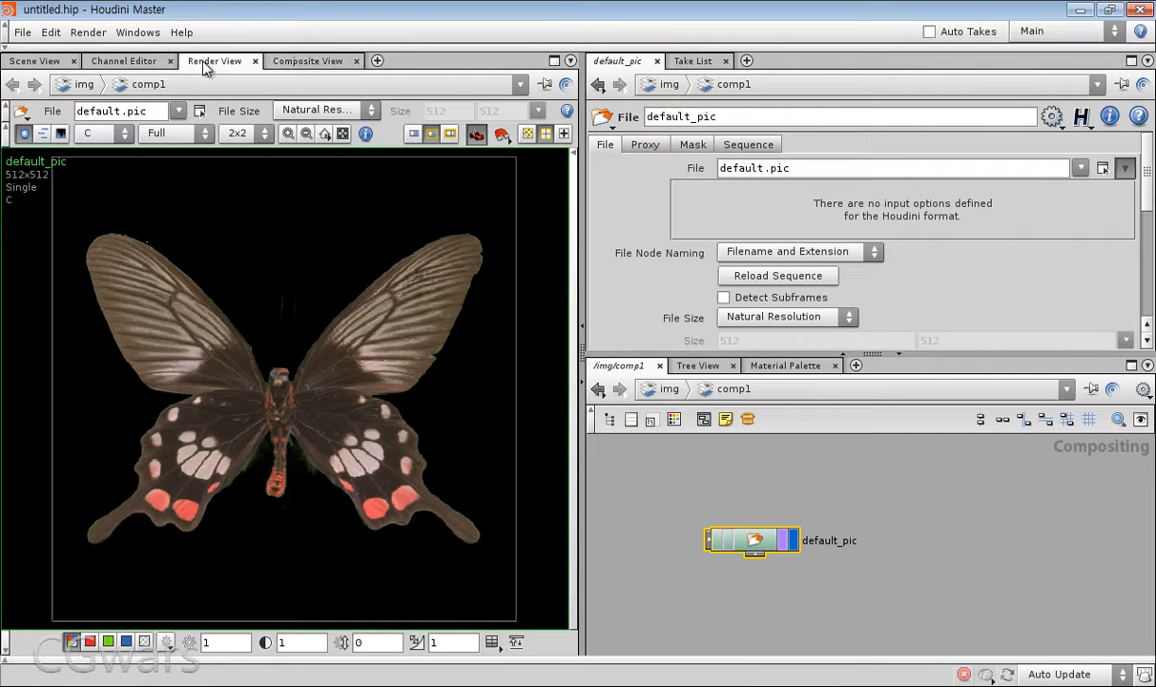
click(668, 388)
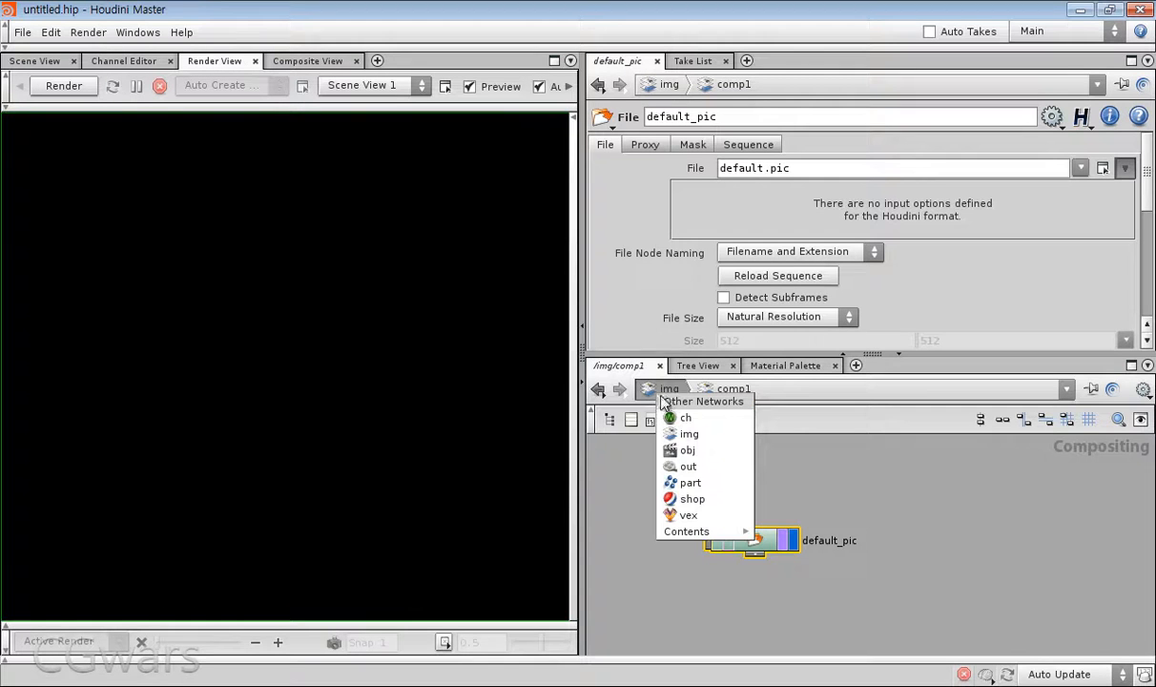
click(720, 466)
key(Tab)
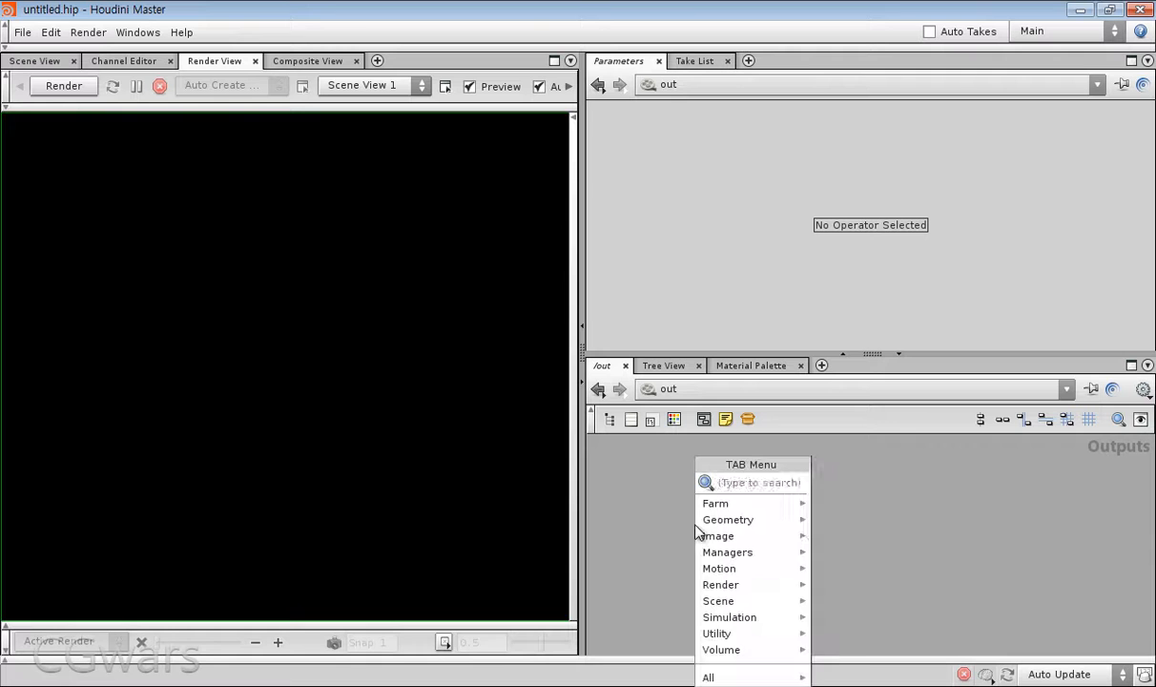
text(mantra)
click(853, 477)
click(760, 512)
middle_drag(816, 475, 779, 516)
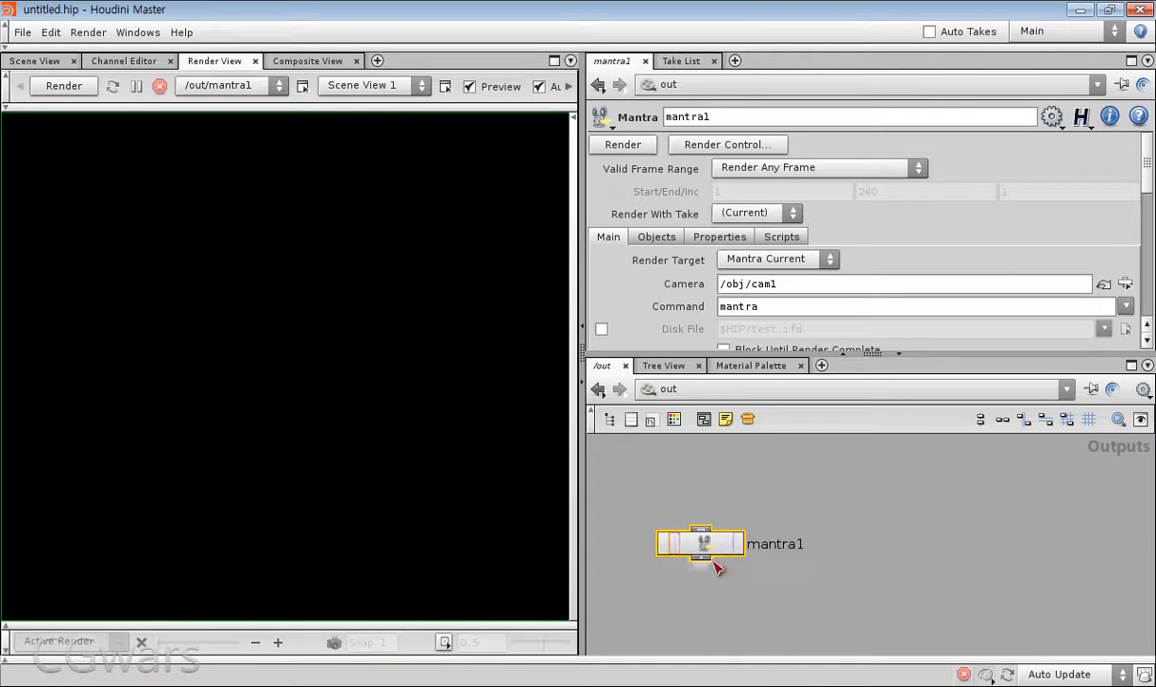
Step: Return to the obj network to view the sphere's X translation curve in the Channel Editor and the sphere in the Scene View
click(125, 60)
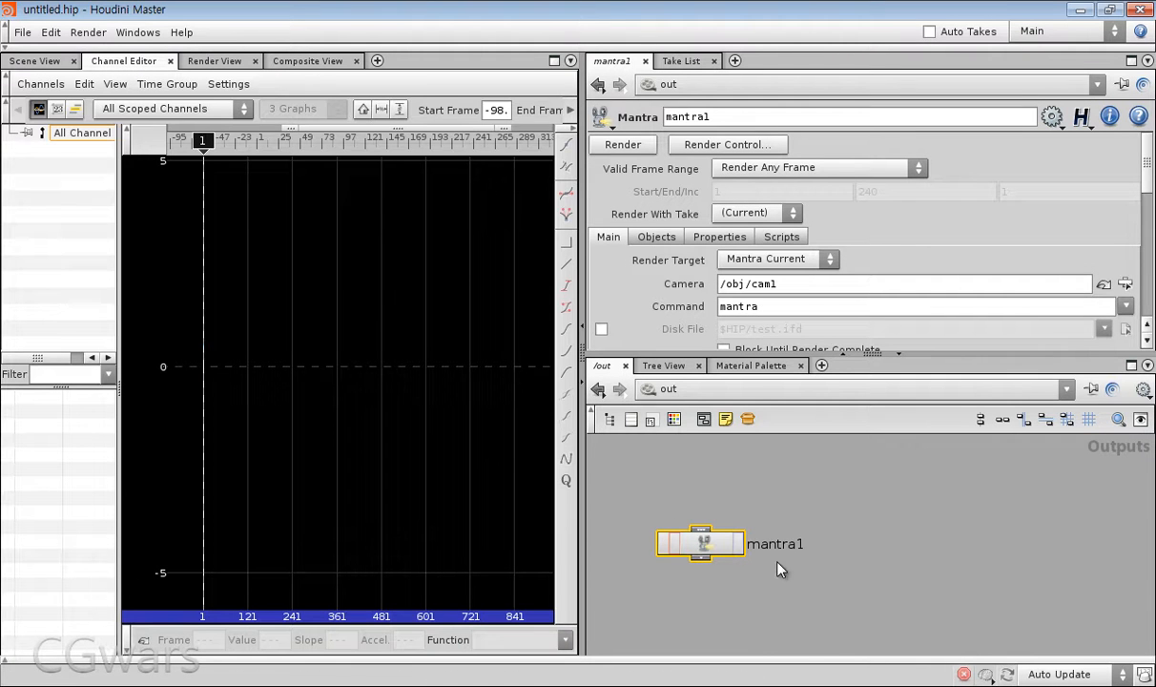
click(667, 389)
click(747, 458)
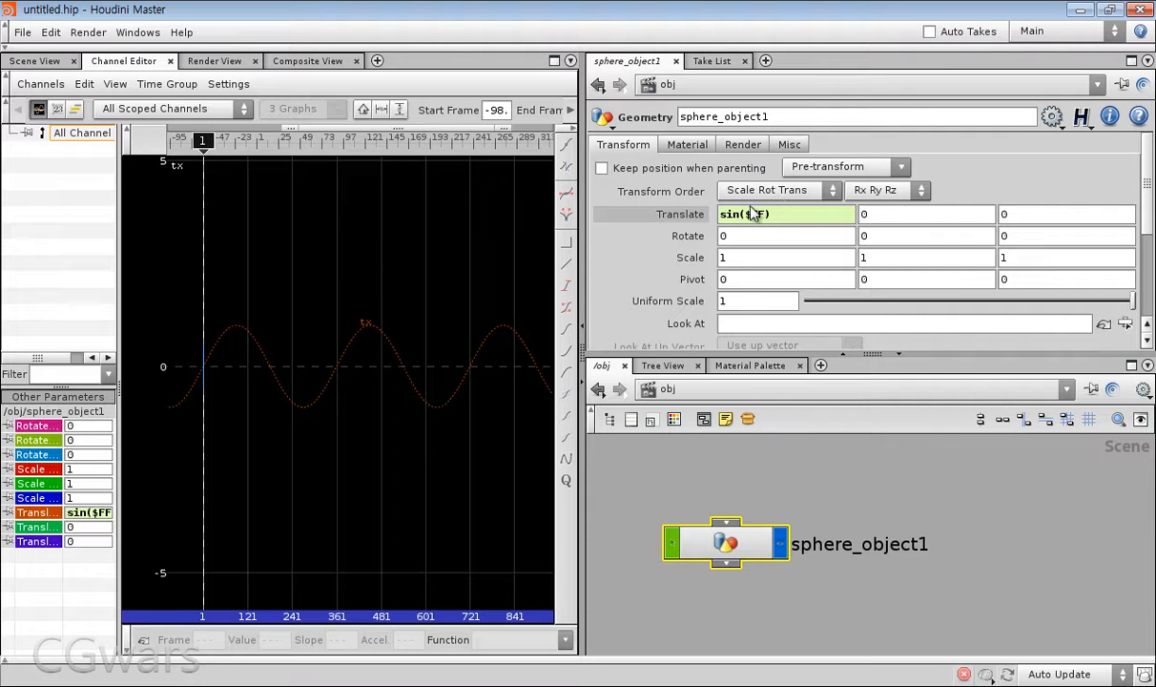
click(36, 62)
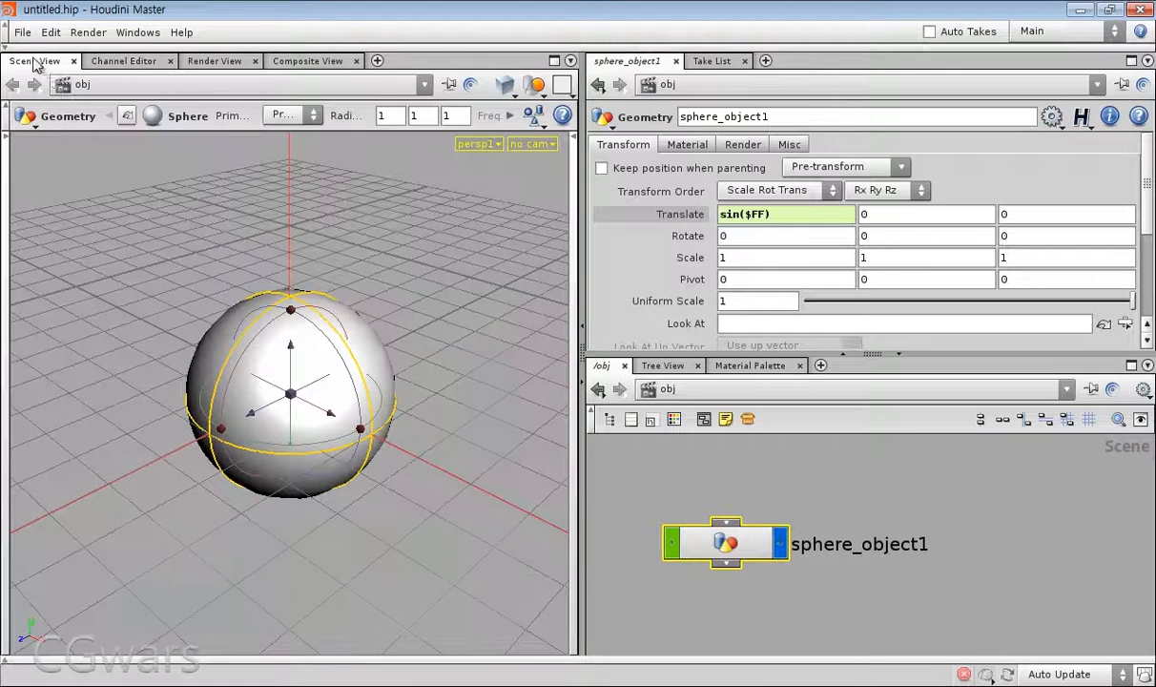
Step: Enter sphere_object1's geometry network and set the sphere1 node's primitive type to Polygon Mesh
click(649, 547)
drag(915, 620, 896, 606)
key(Return)
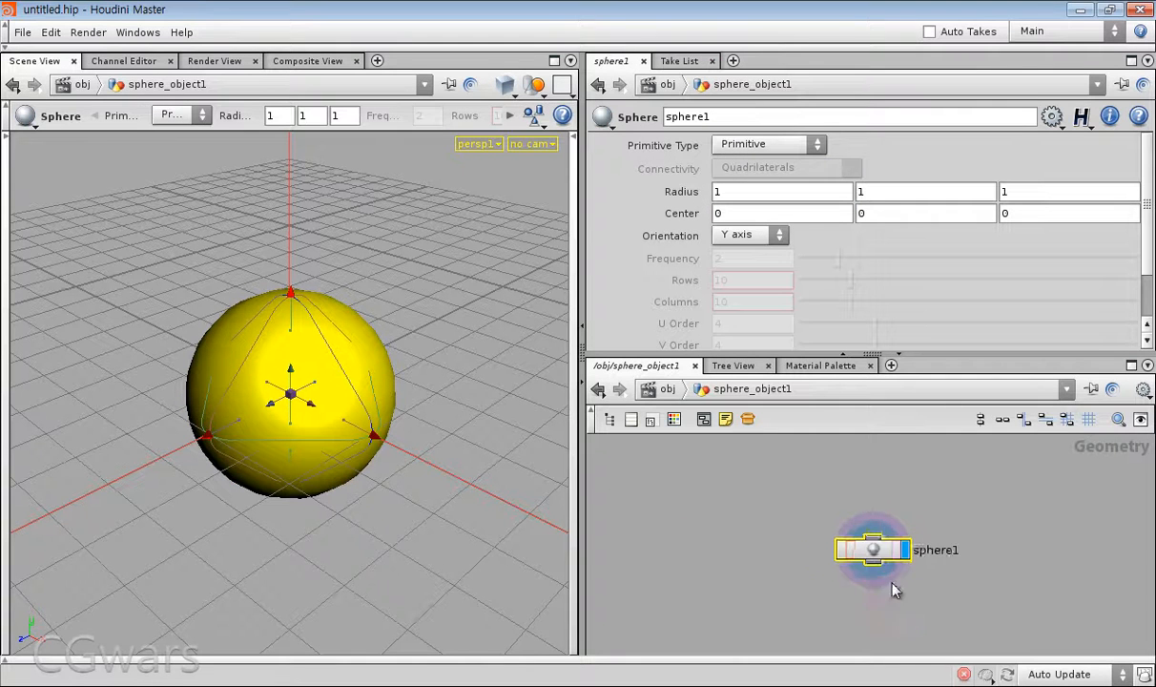
click(739, 153)
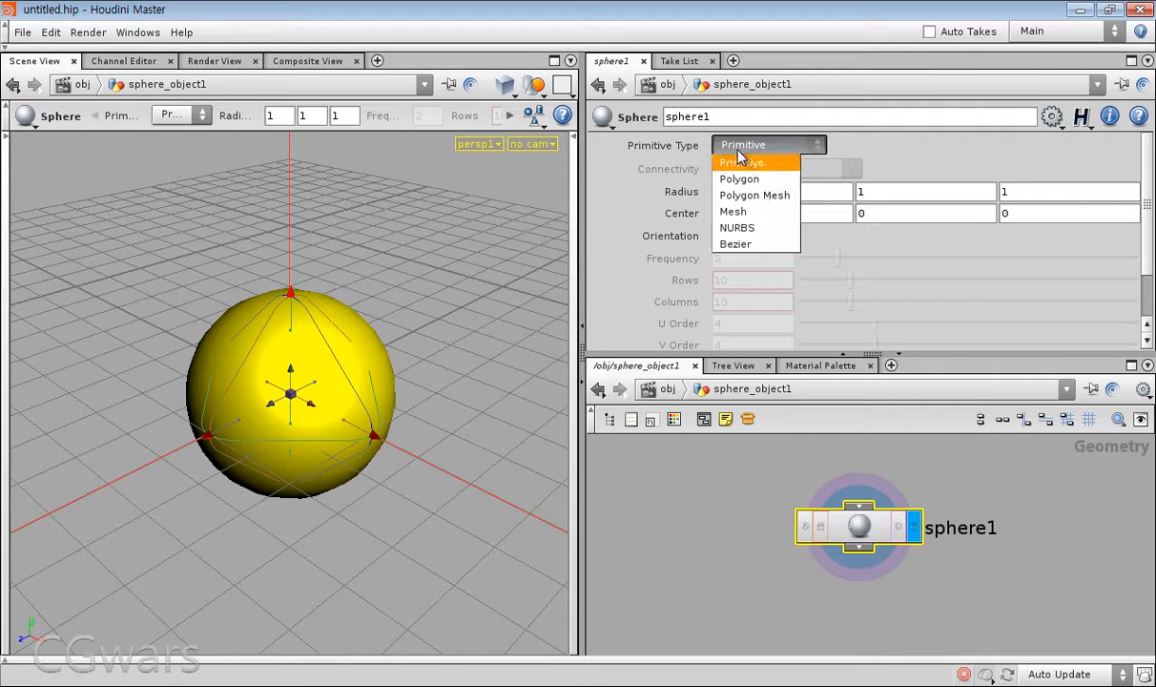
click(772, 193)
Step: Set the Scene View's shading to Hidden Line Ghost and look closely at the sphere's polygons
key(s)
click(516, 94)
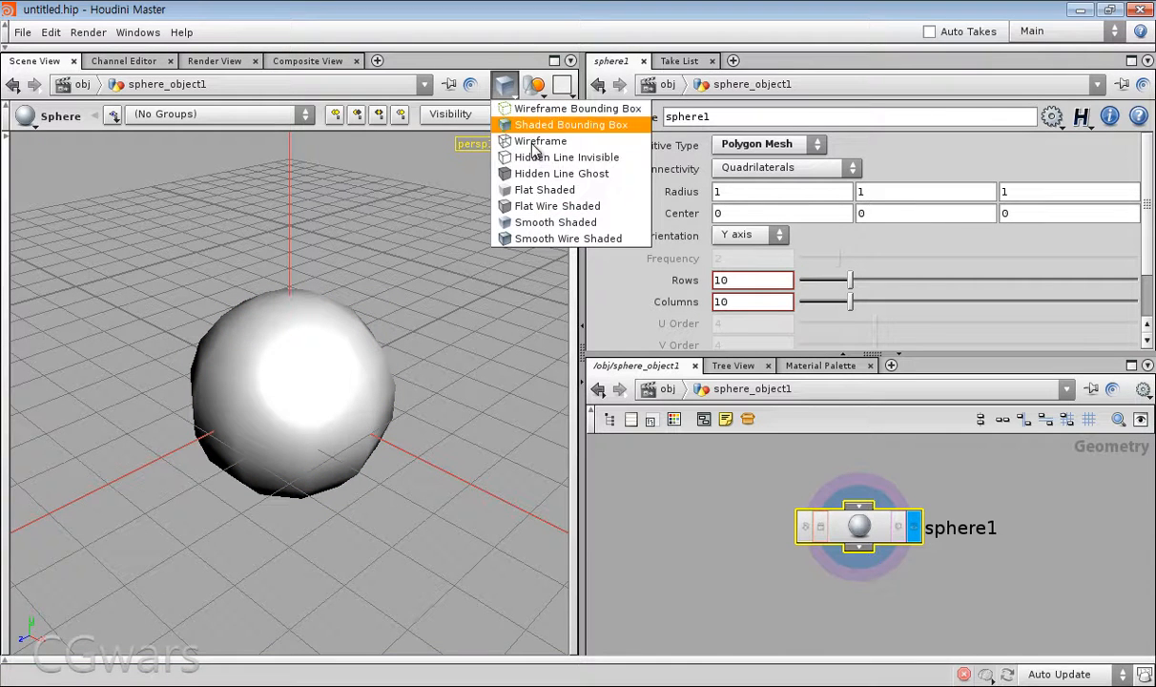
click(535, 176)
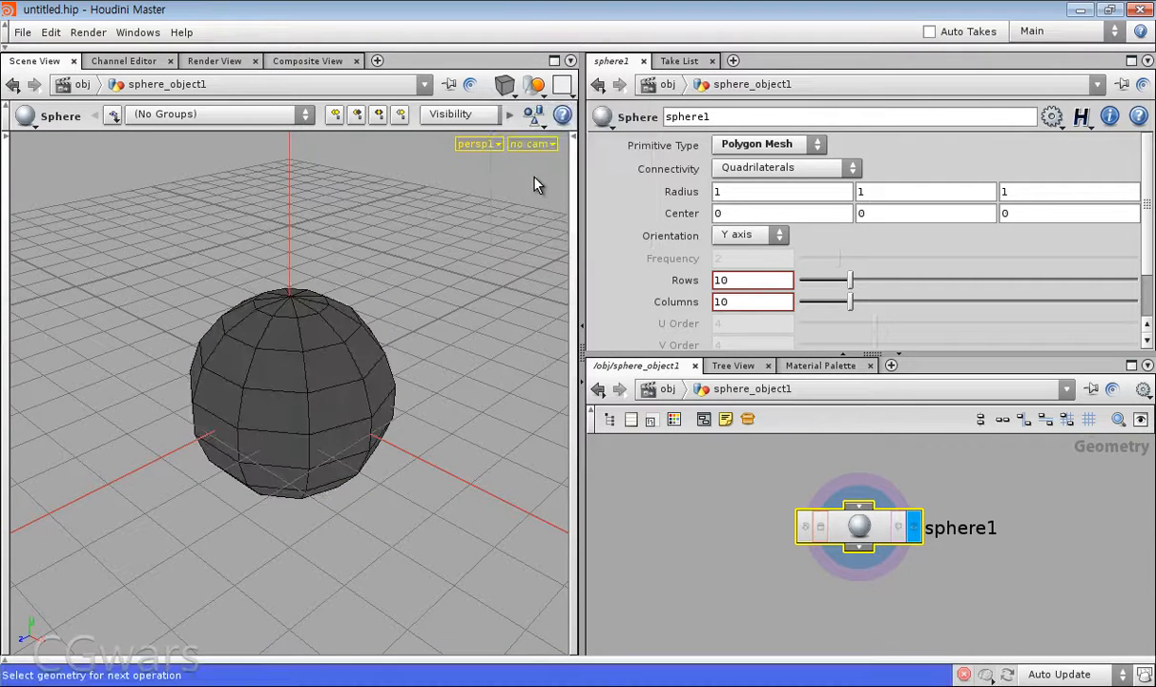
alt+drag(385, 464, 421, 470)
alt+right_drag(421, 469, 493, 458)
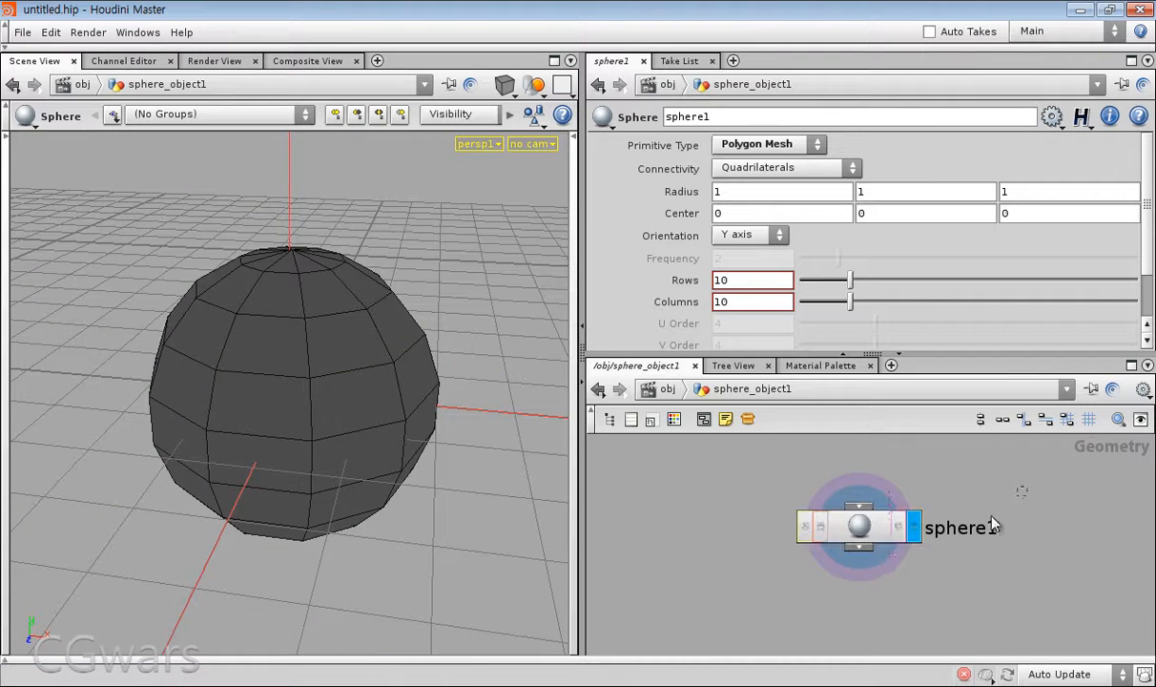
Step: Select the sphere1 node, then compare the Channel Editor at geometry and obj level with the Render, Composite and Scene Views
drag(1025, 490, 711, 588)
middle_drag(747, 586, 667, 585)
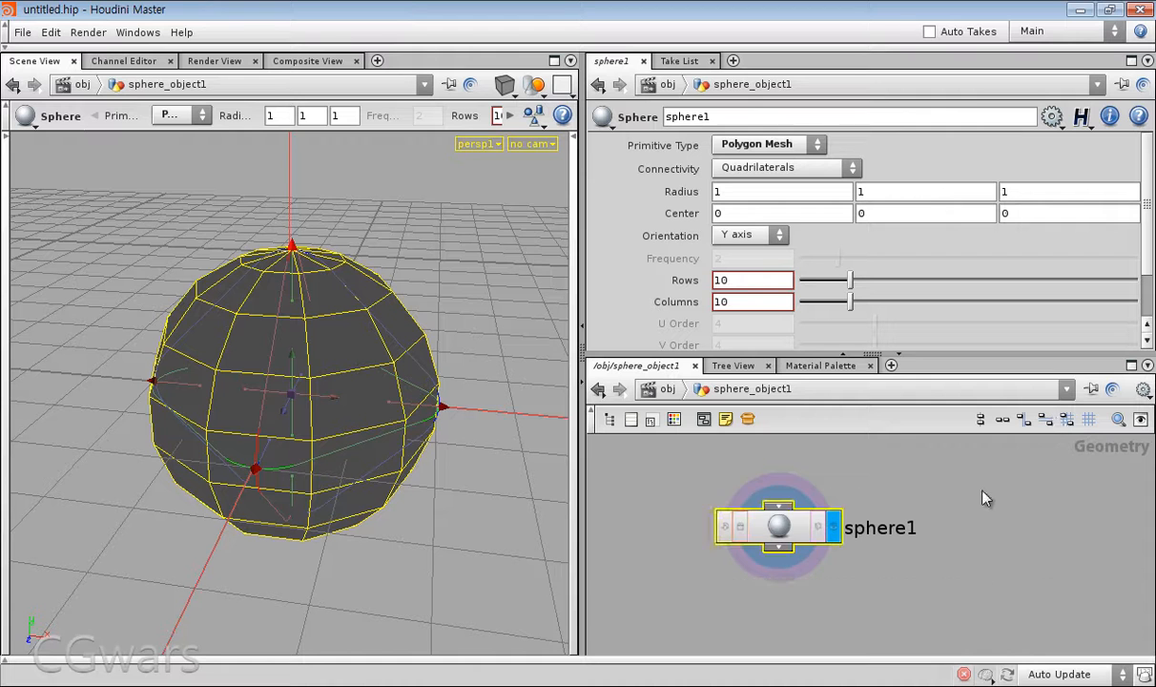
drag(987, 462, 735, 592)
click(126, 63)
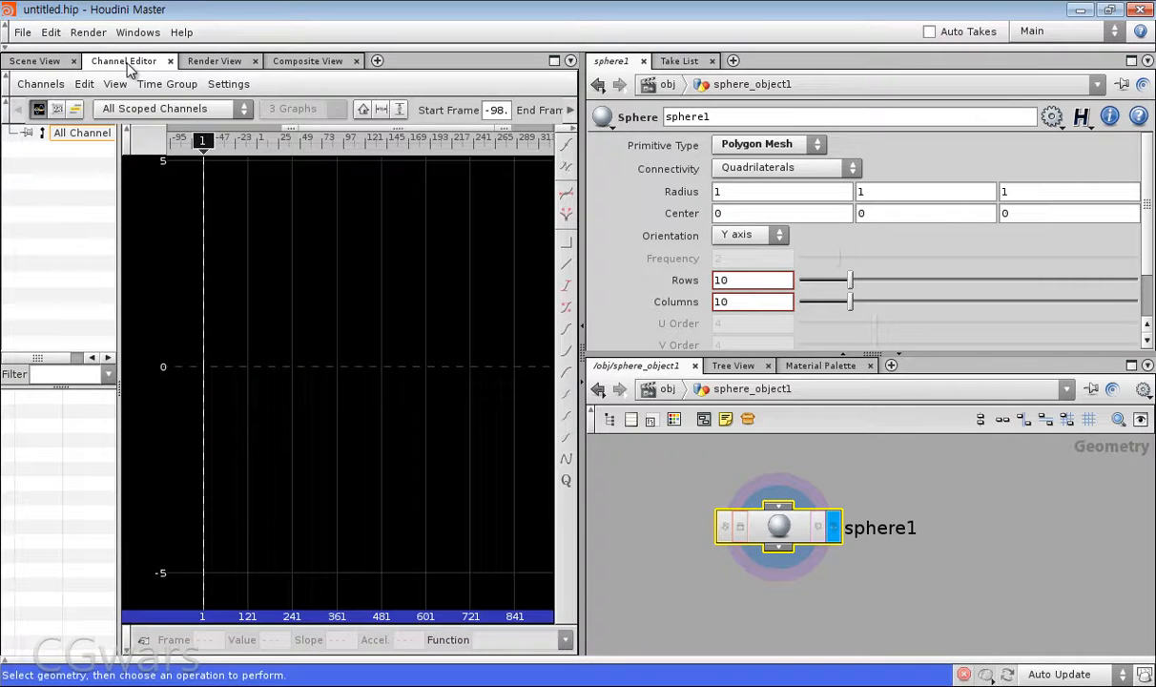
click(598, 389)
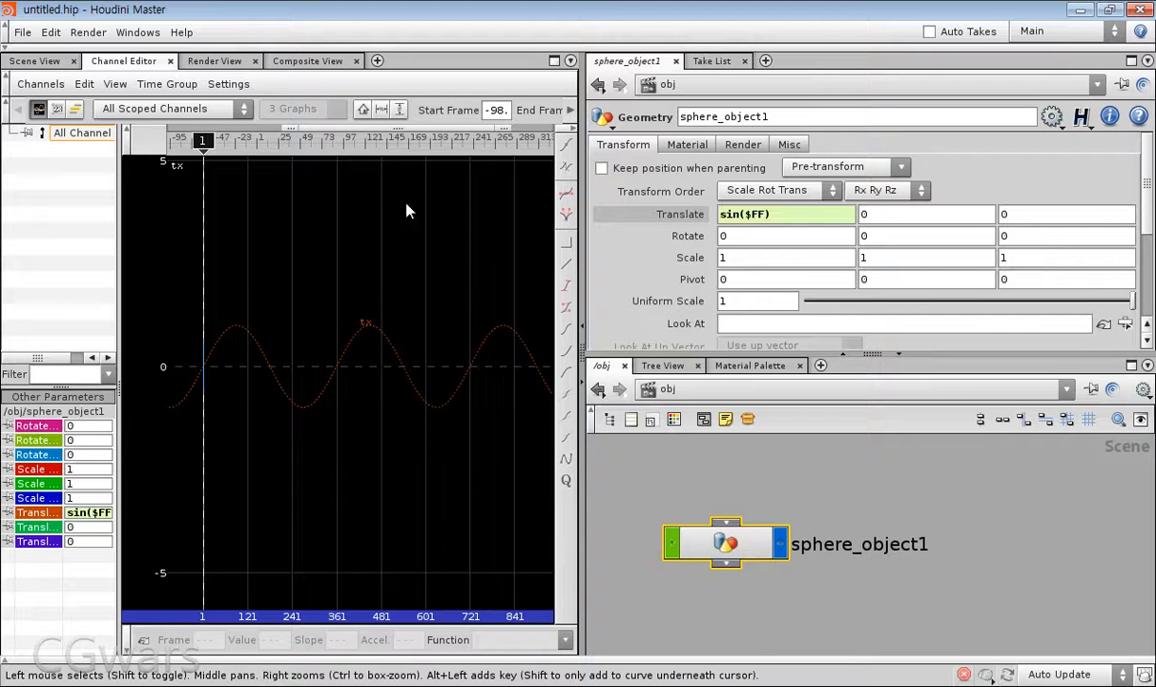
click(213, 60)
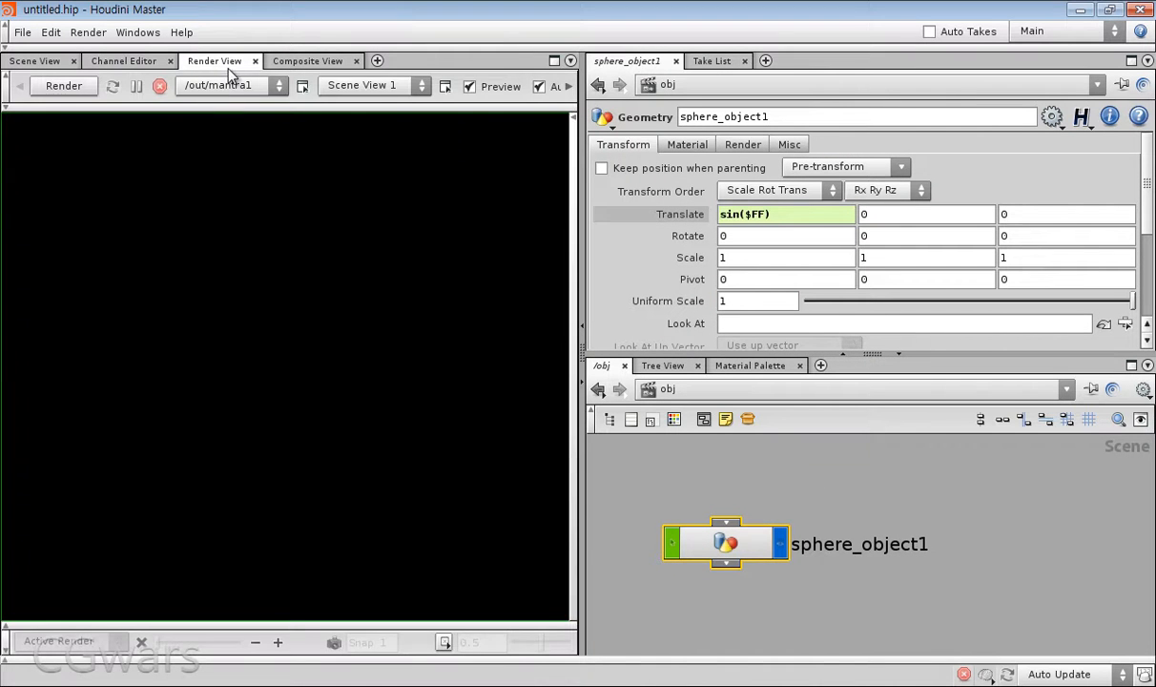
click(307, 61)
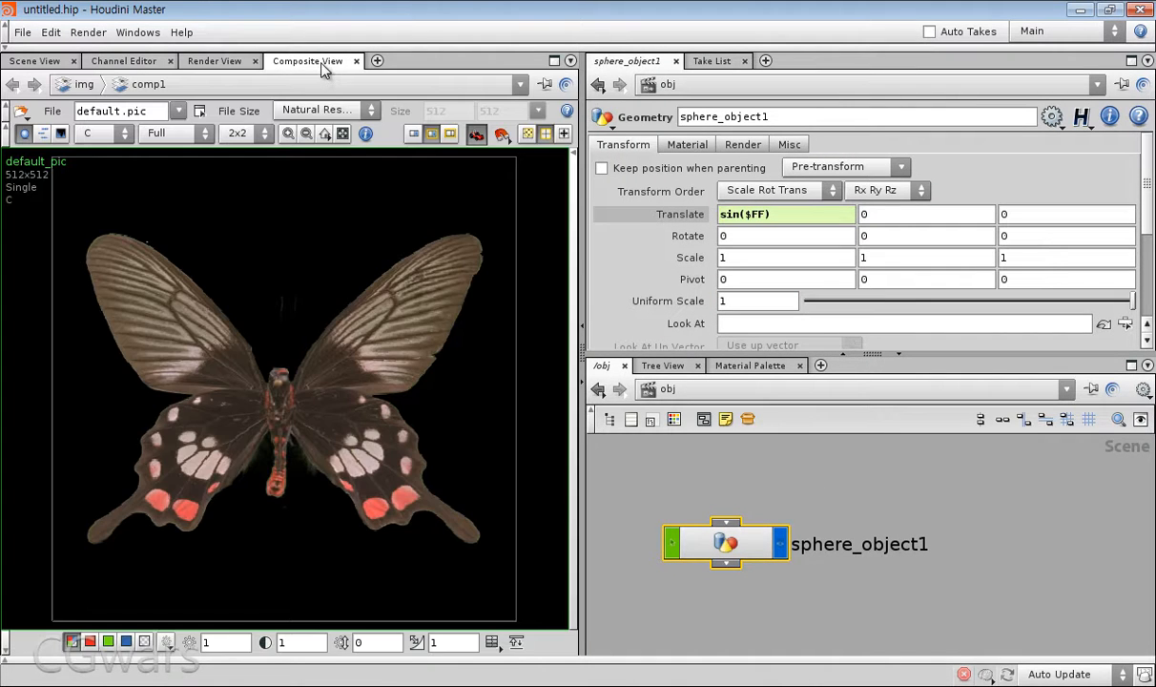
click(34, 66)
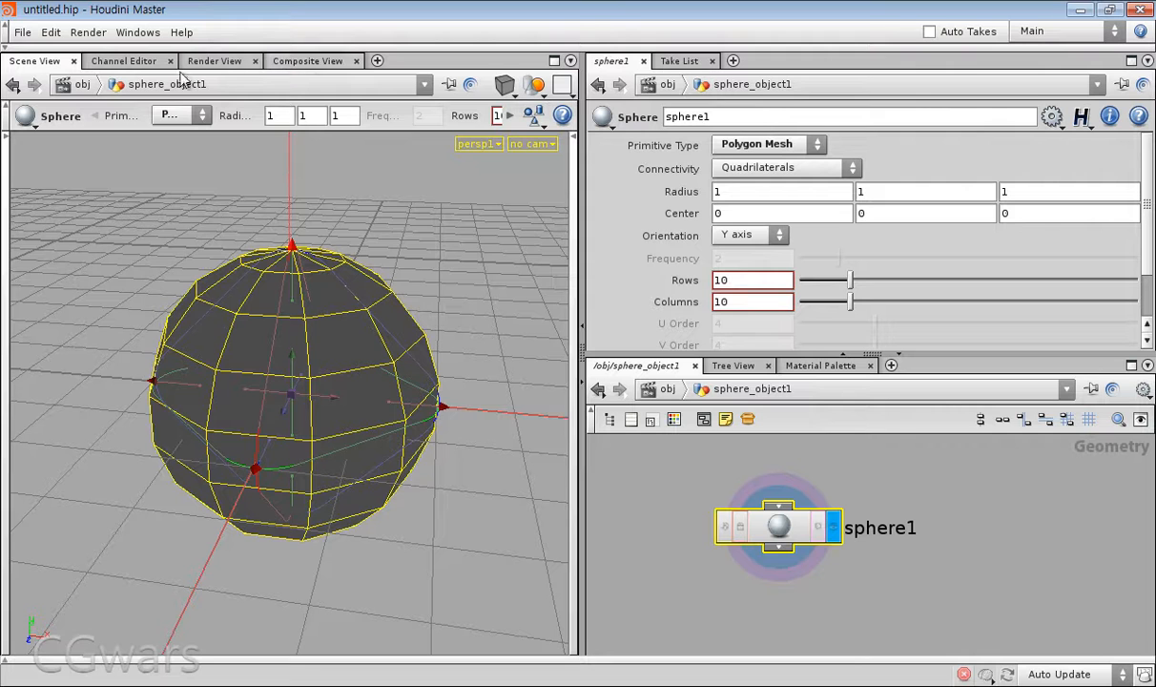
Step: Add a Help Browser and a Python Shell as new views in the pane that holds the Scene View
click(378, 61)
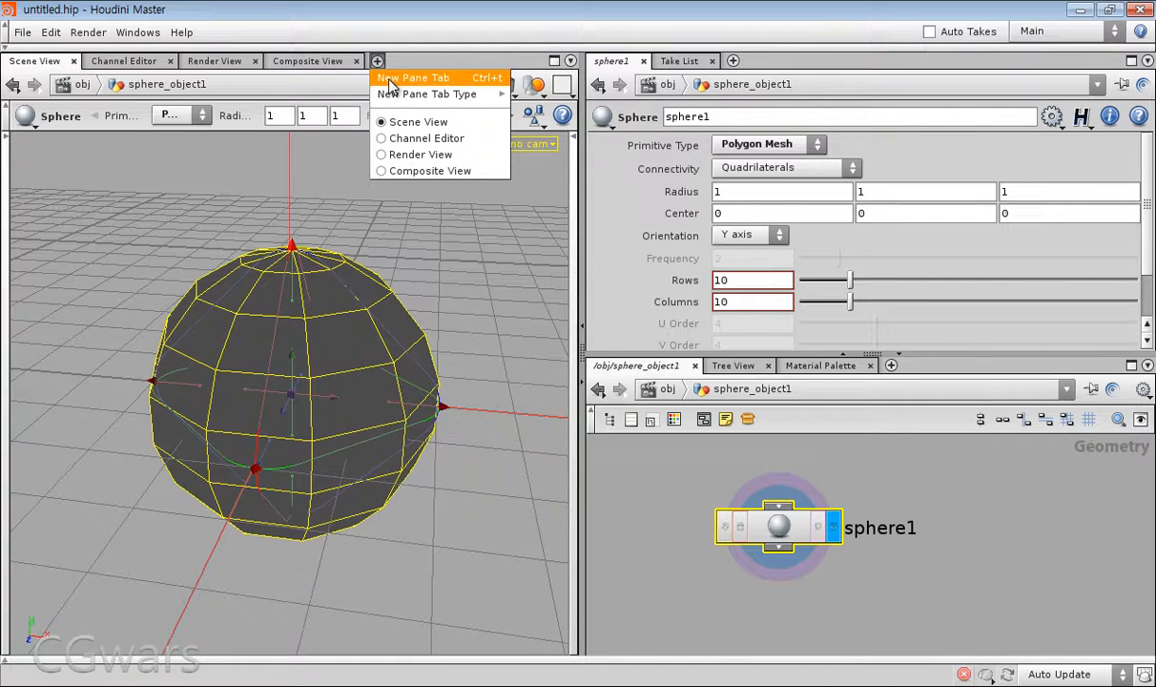
mouse_move(391, 93)
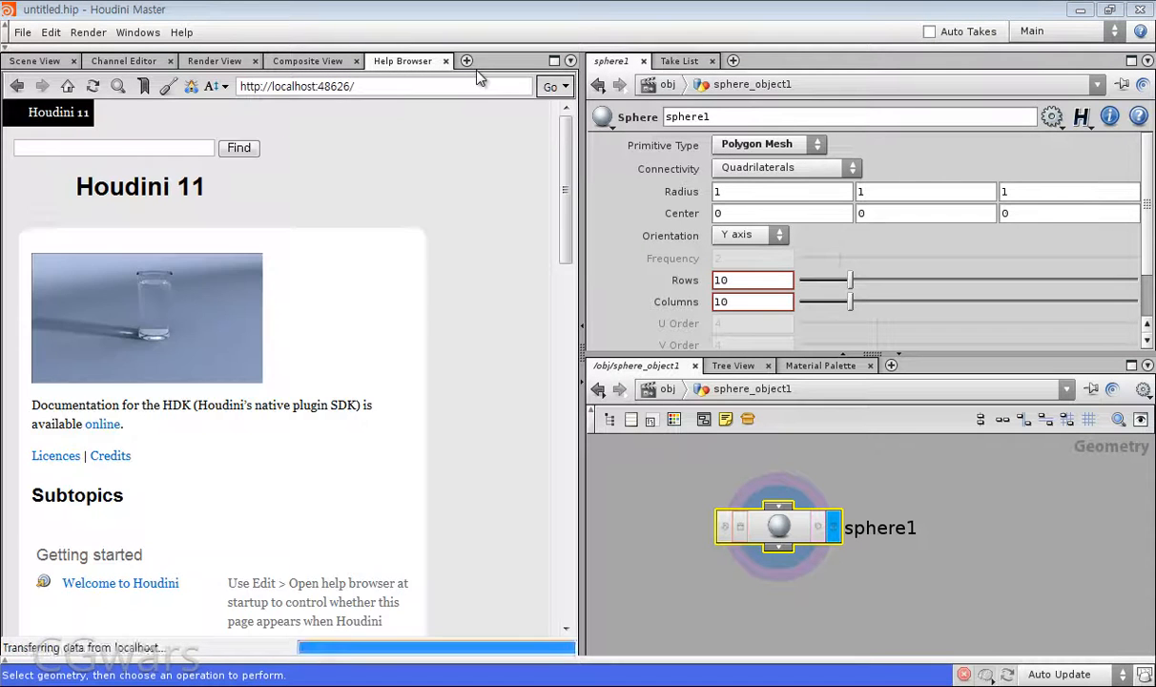
click(467, 61)
mouse_move(520, 94)
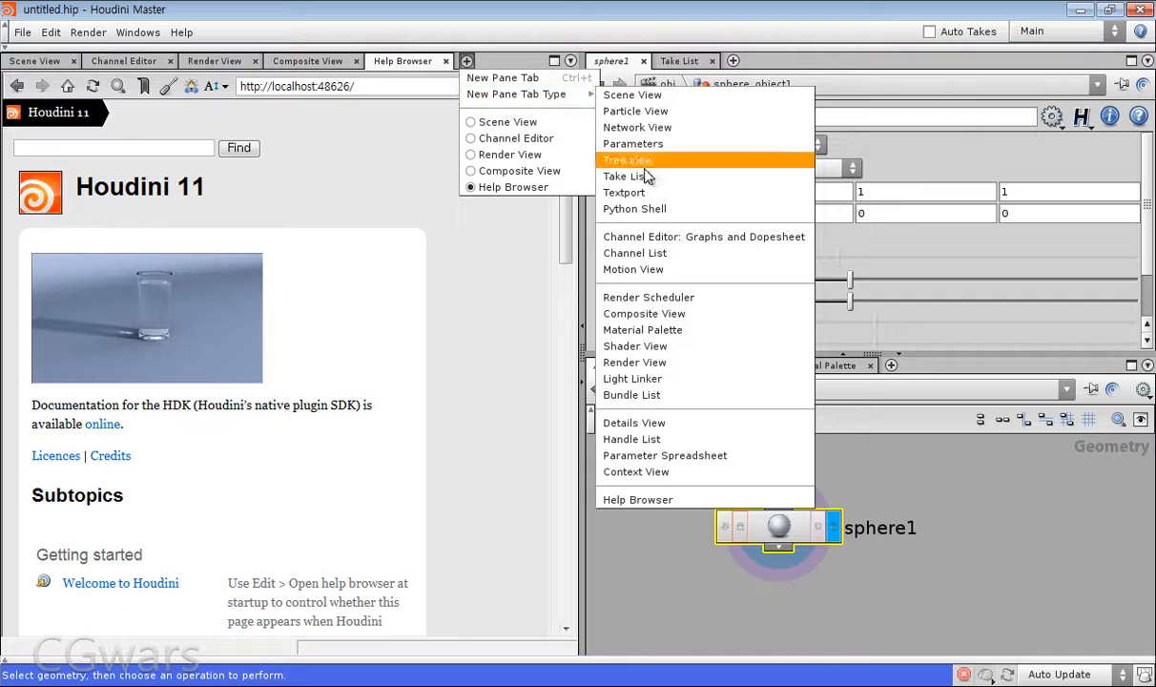
click(651, 209)
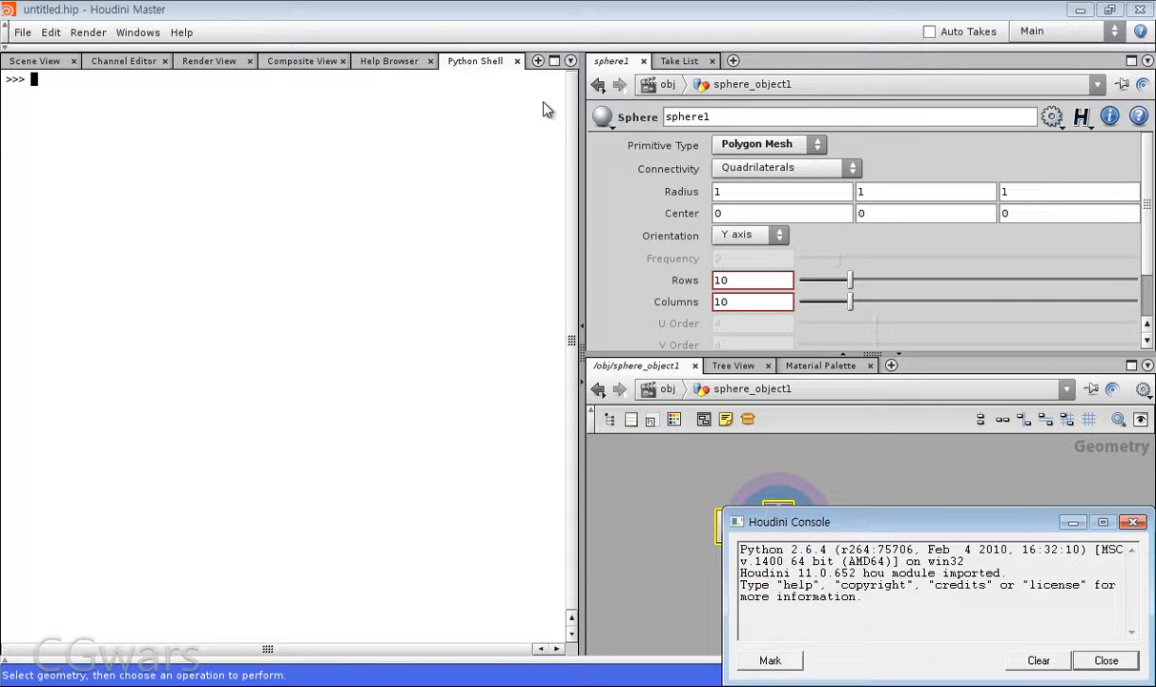
Step: Evaluate 1+1 in the Python Shell
click(187, 151)
text(1+1)
key(Return)
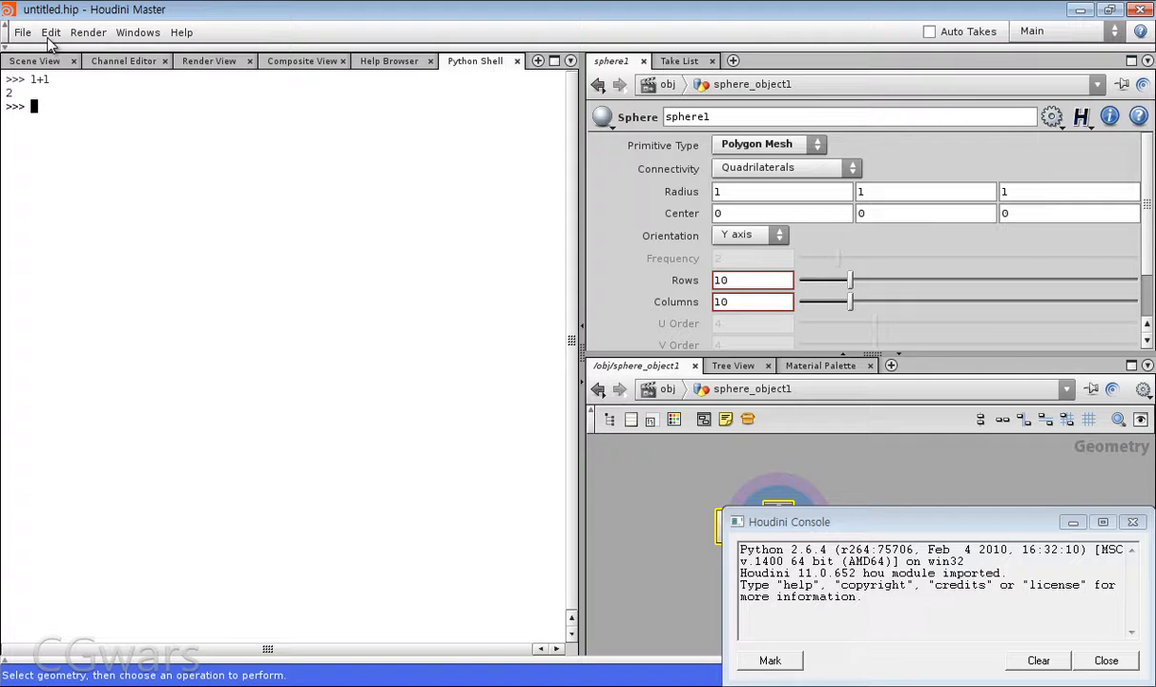
Step: Show the Help Browser, Composite View, Render View and Channel Editor one after another, ending on the Scene View
click(386, 63)
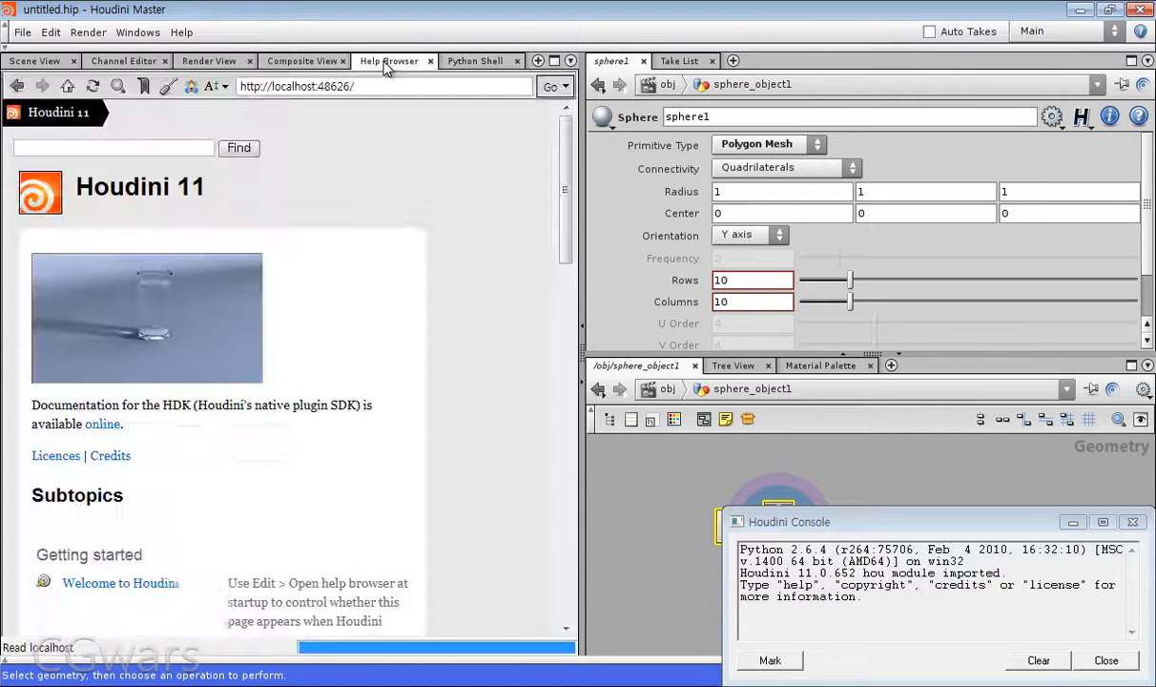
click(302, 62)
click(209, 63)
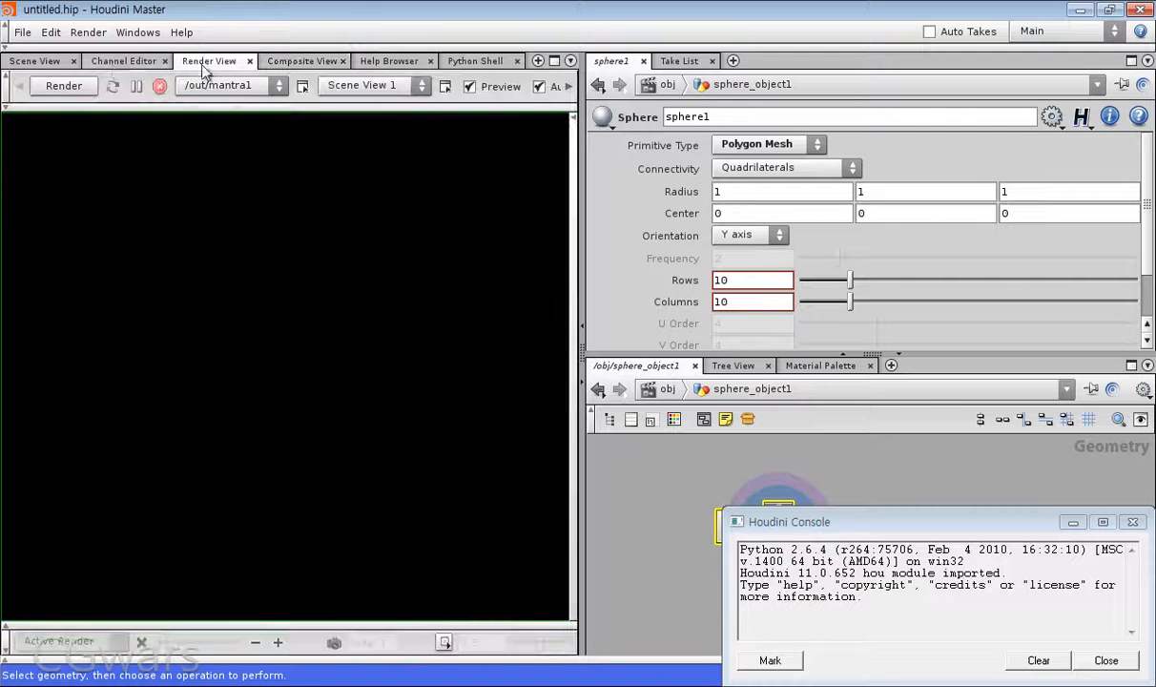
click(124, 62)
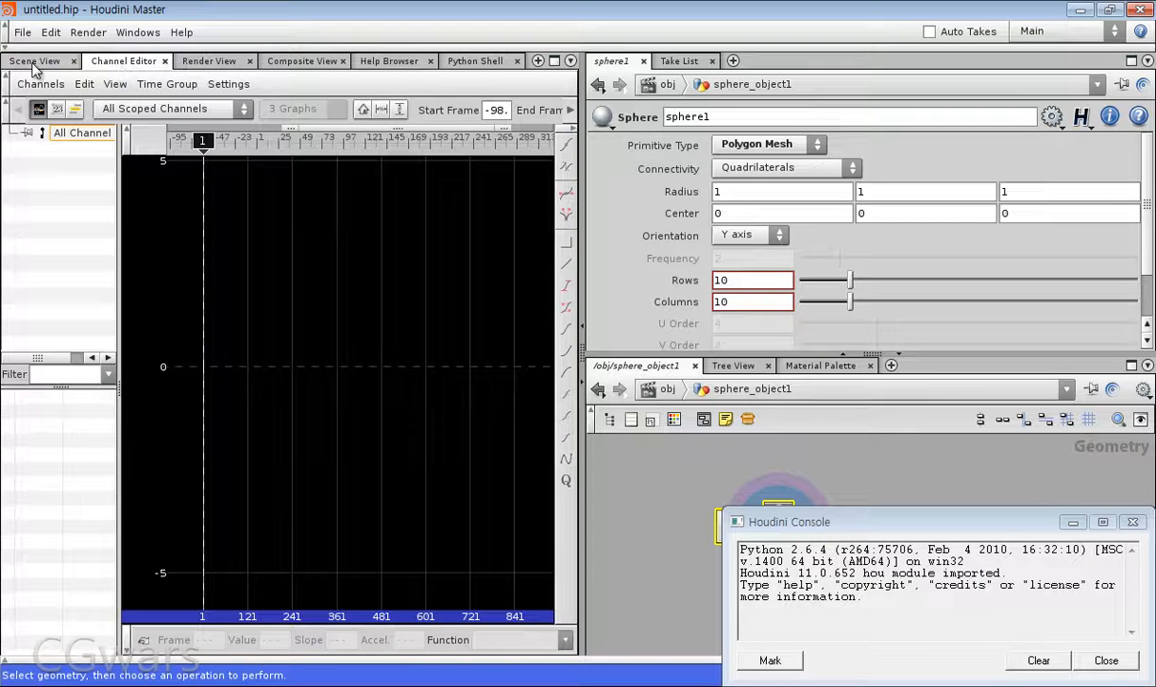
click(35, 62)
key(s)
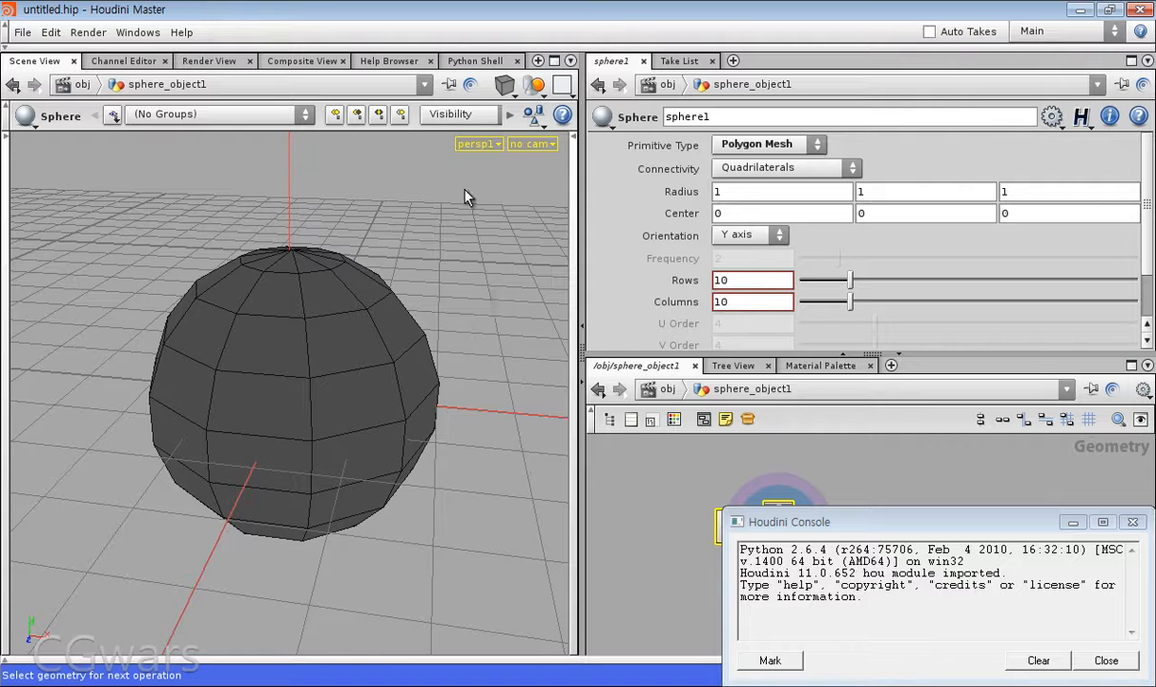
Step: Cycle repeatedly through all the views of the pane, from the Scene View to the Python Shell
key(ctrl+Tab)
key(ctrl+Tab)
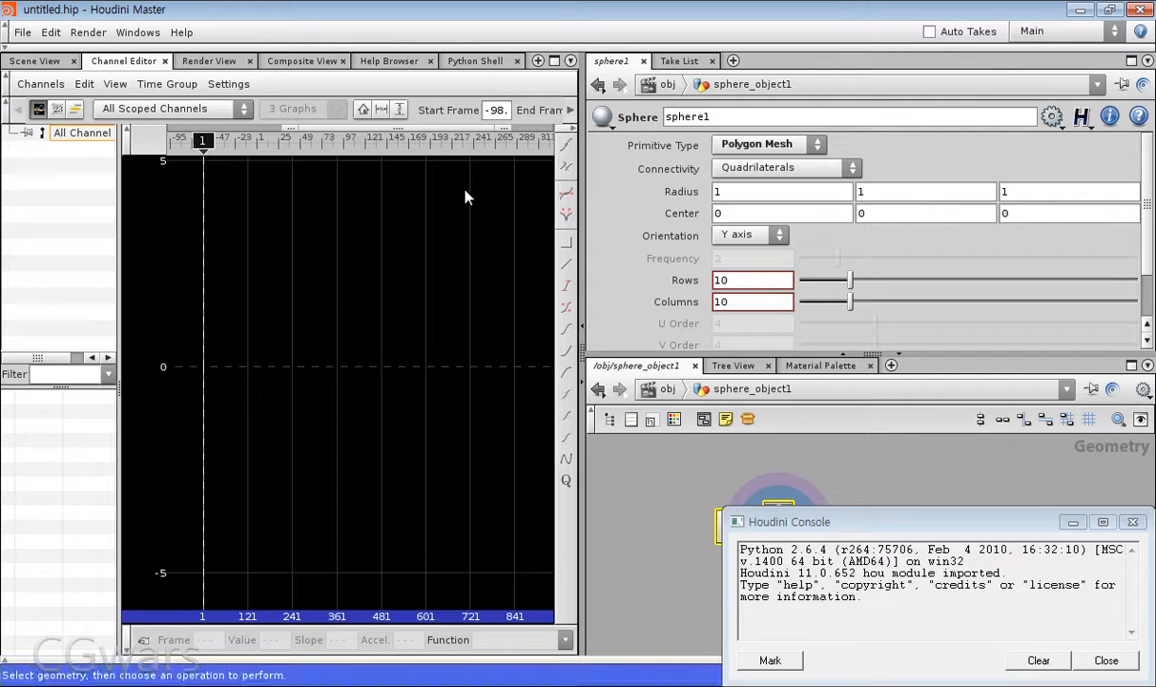
key(ctrl+Tab)
key(ctrl+Tab)
key(ctrl+Tab)
key(ctrl+Tab)
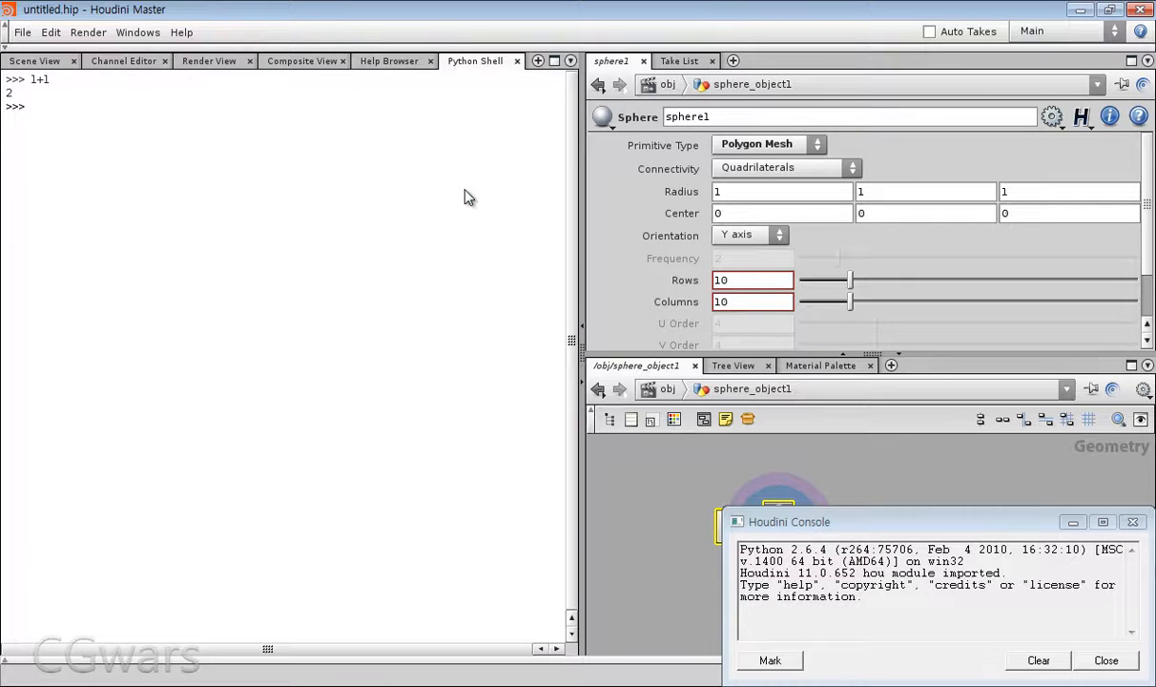
key(ctrl+Tab)
key(ctrl+Tab)
key(ctrl+Tab)
key(ctrl+Tab)
key(ctrl+Tab)
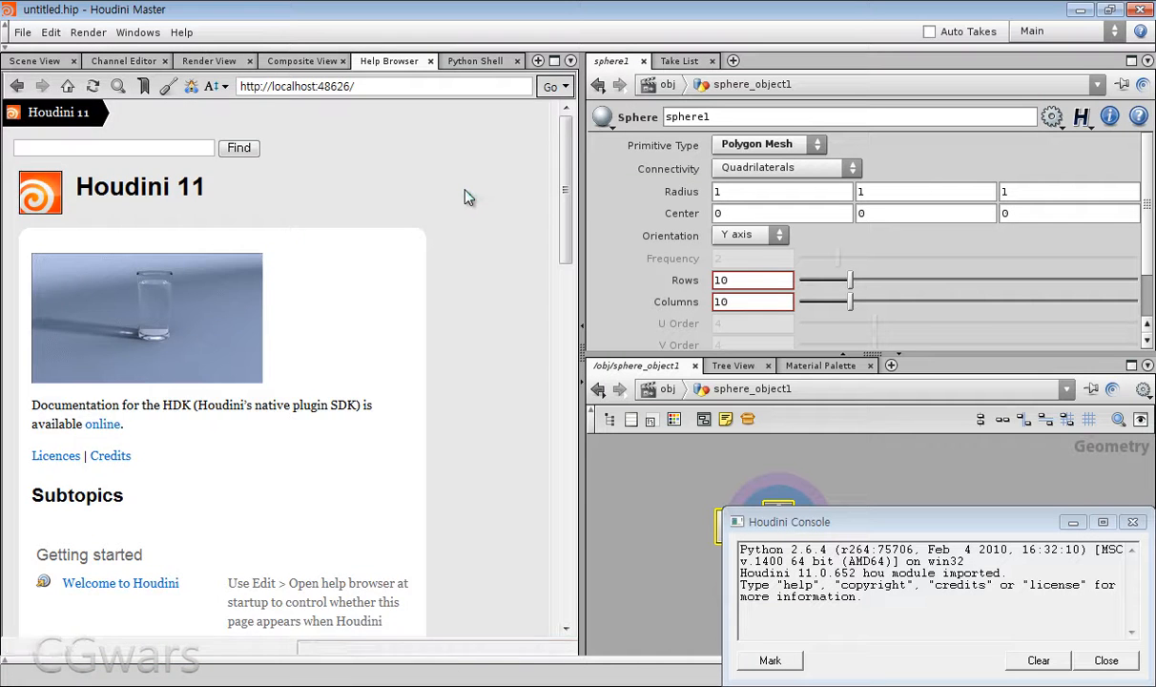
key(ctrl+Tab)
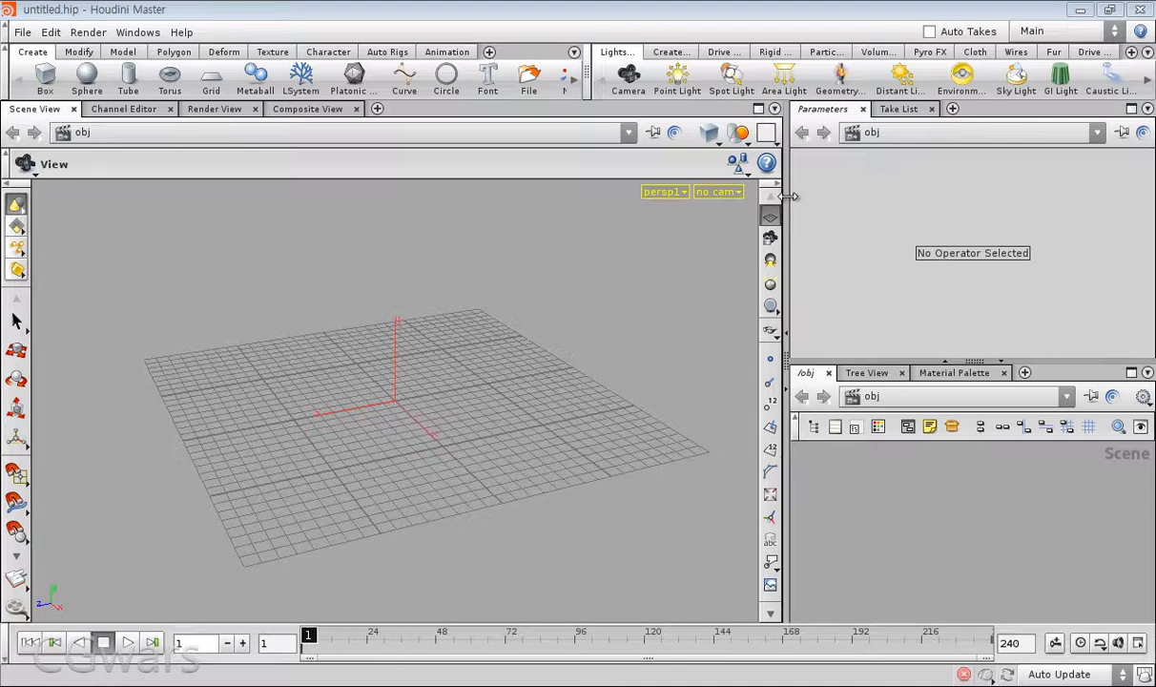
Step: Narrow the Scene View pane to slightly less than half the window's width, giving the parameter and network panes more room
drag(786, 238, 555, 250)
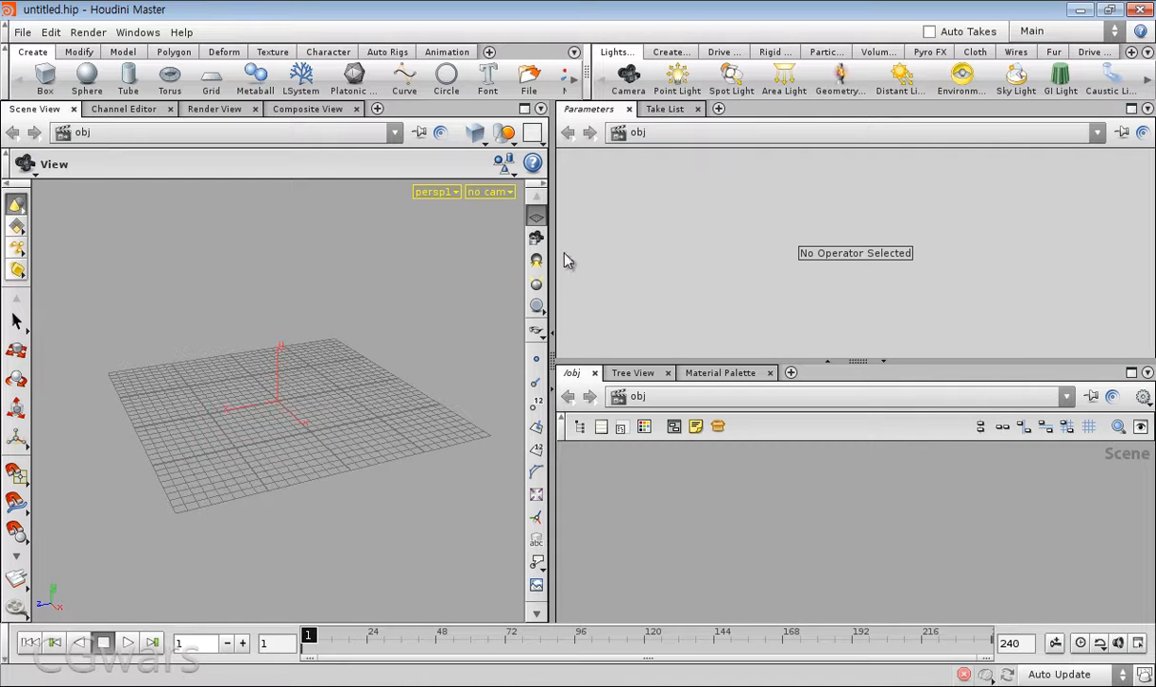
drag(553, 256, 679, 270)
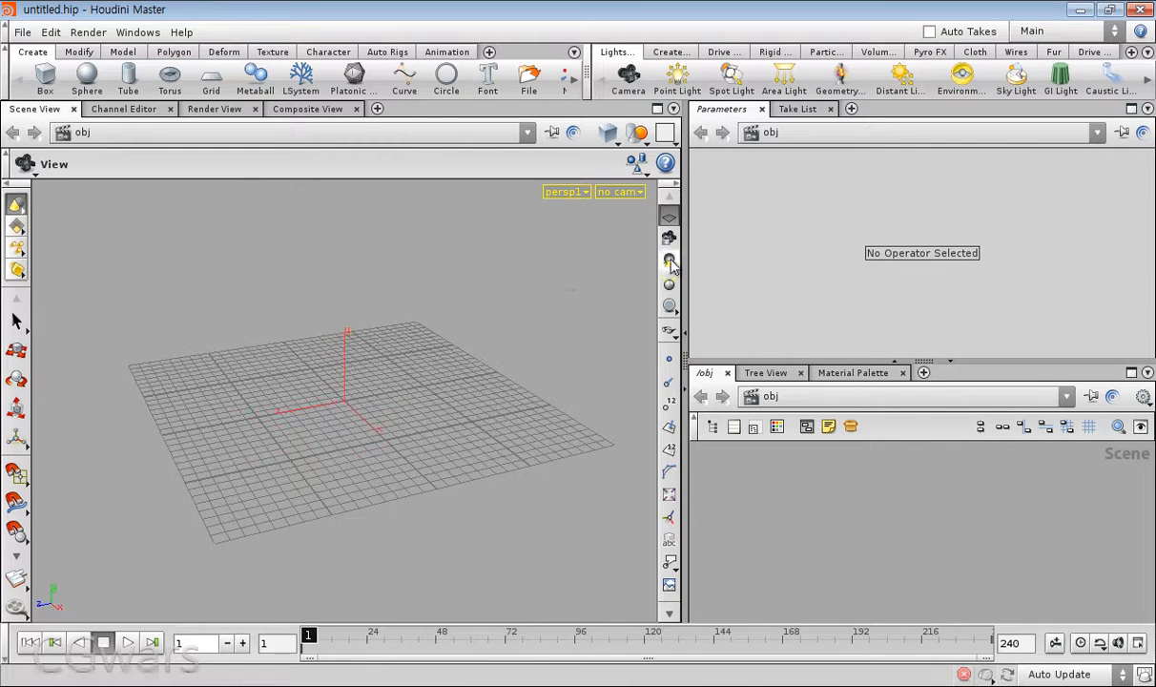
drag(681, 259, 540, 302)
drag(303, 315, 376, 340)
Step: Examine the pane types that the Scene View can be switched to, leaving it as Scene View
click(24, 112)
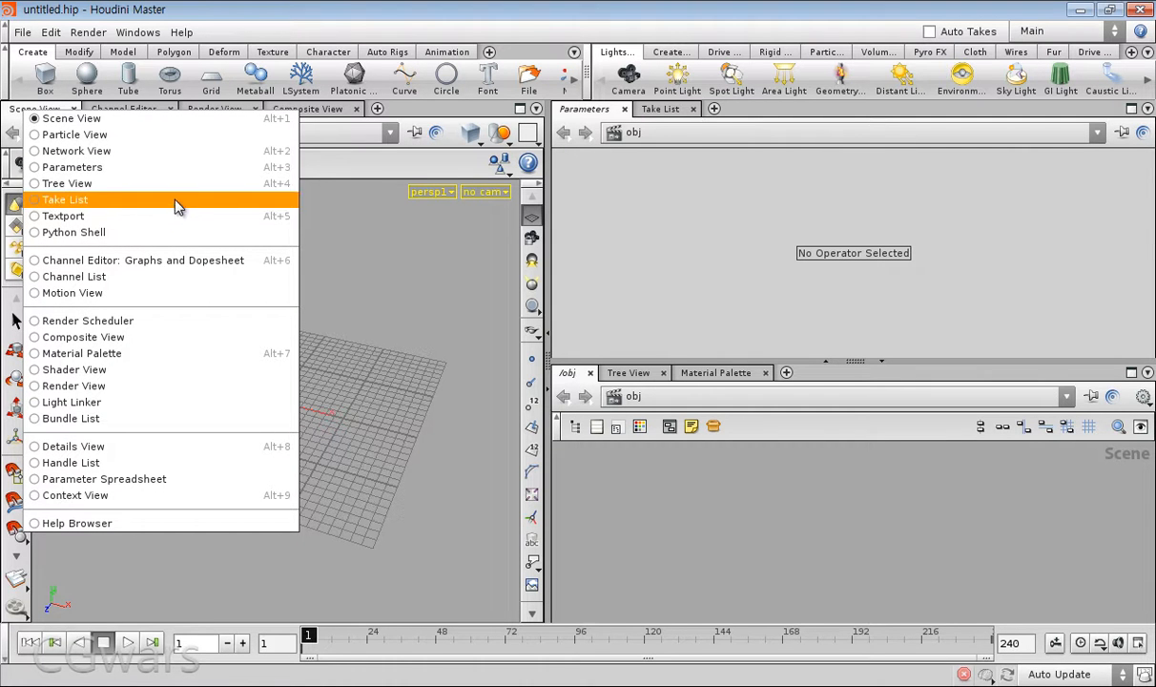
click(378, 168)
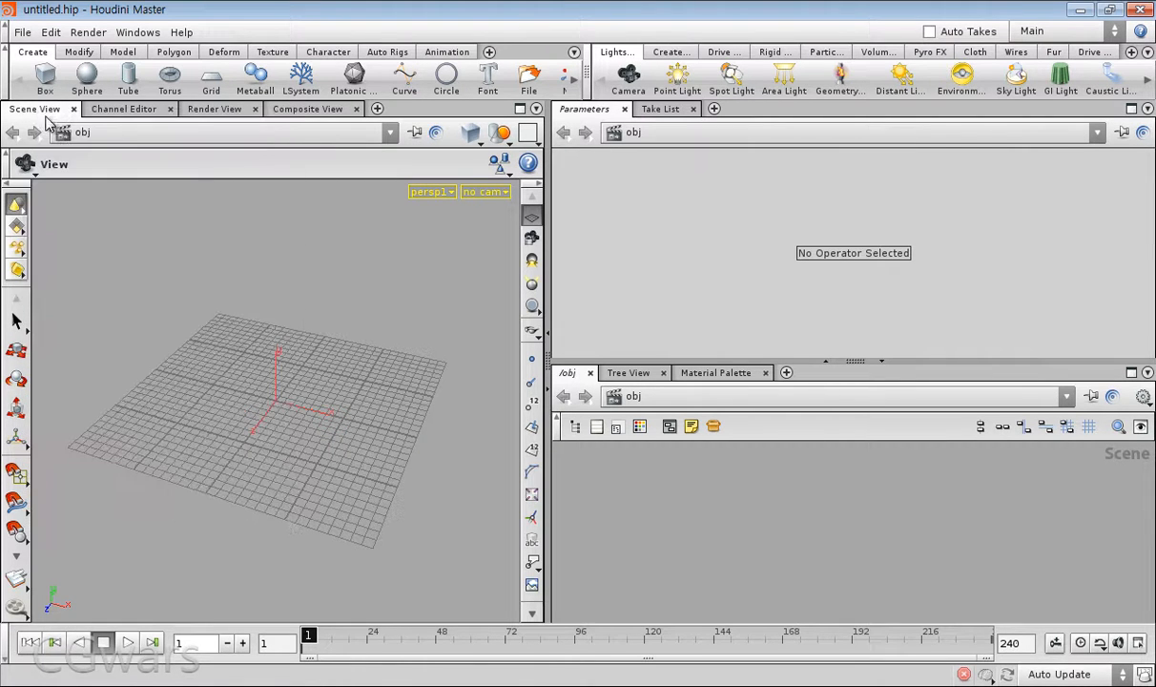
click(119, 109)
click(36, 109)
click(45, 112)
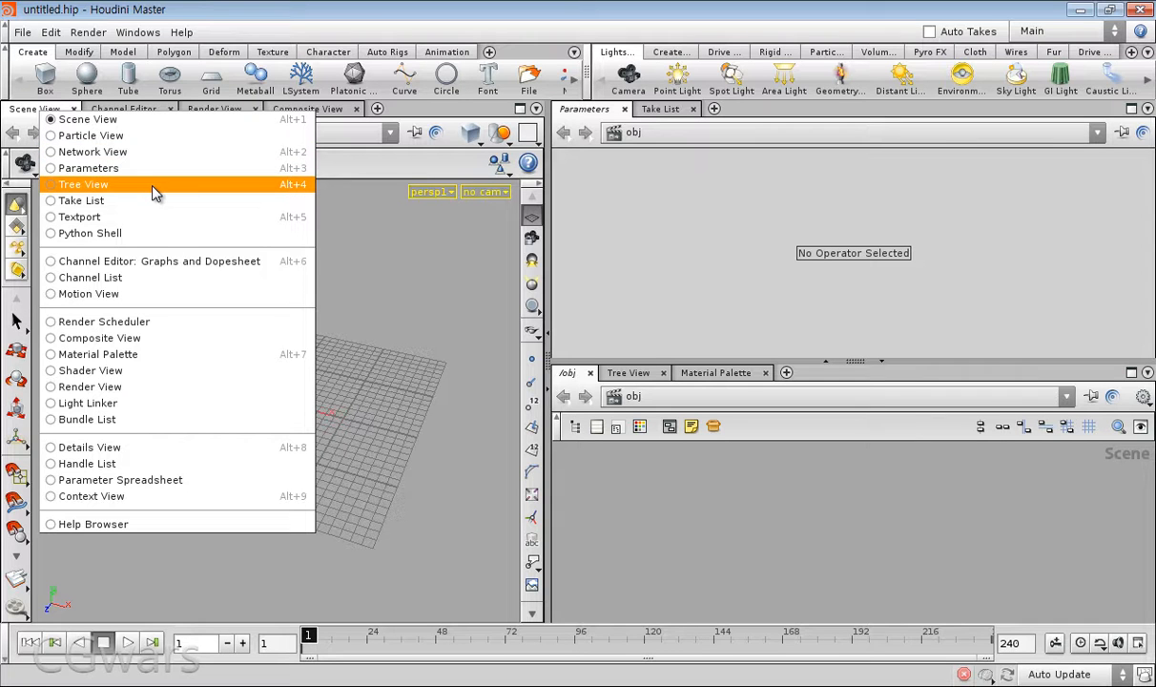
click(389, 252)
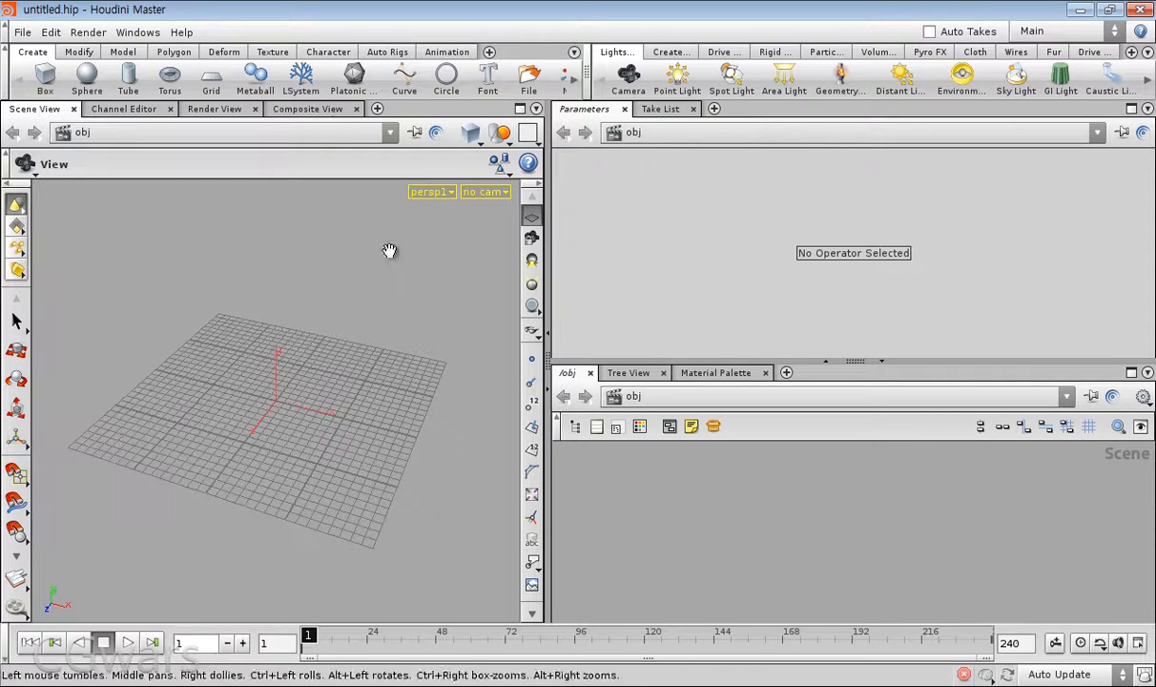
Step: Create a Platonic Solids object at the origin and set its solid type to Utah Teapot
drag(205, 472, 151, 461)
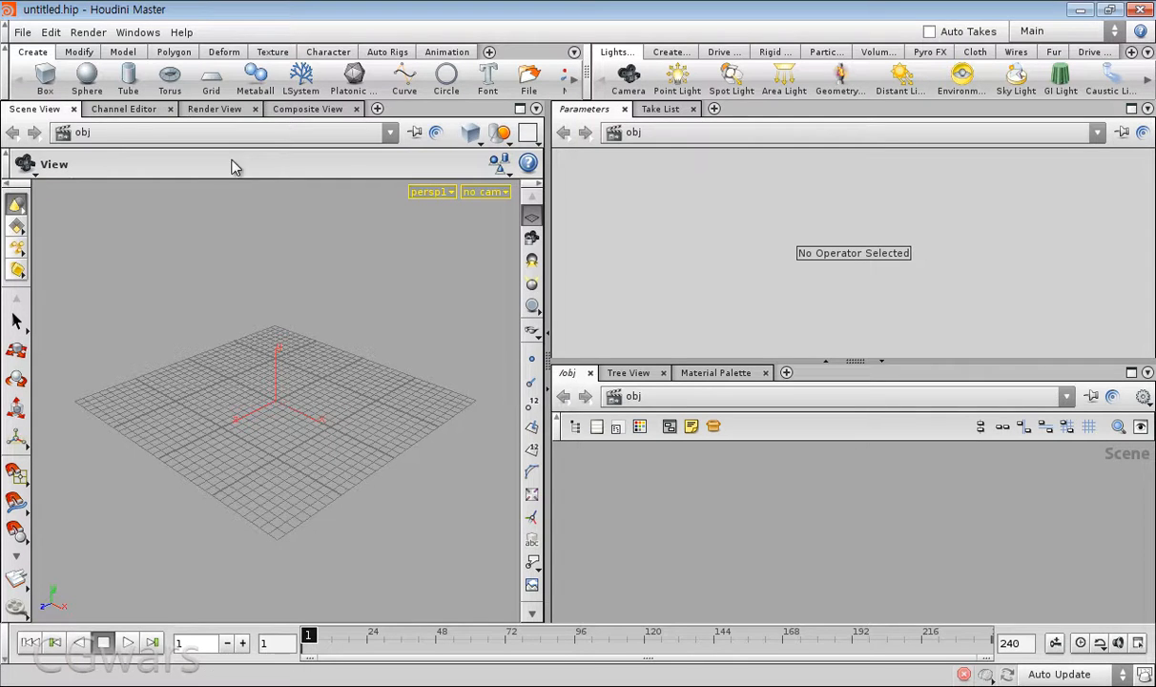
click(352, 83)
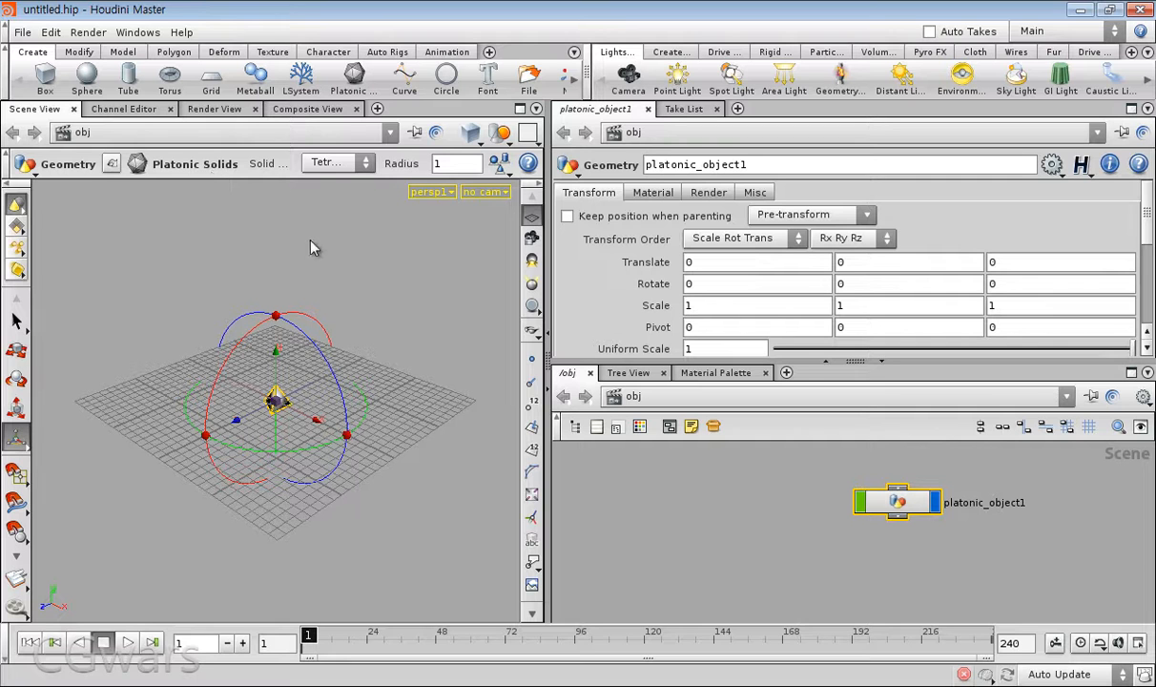
click(340, 167)
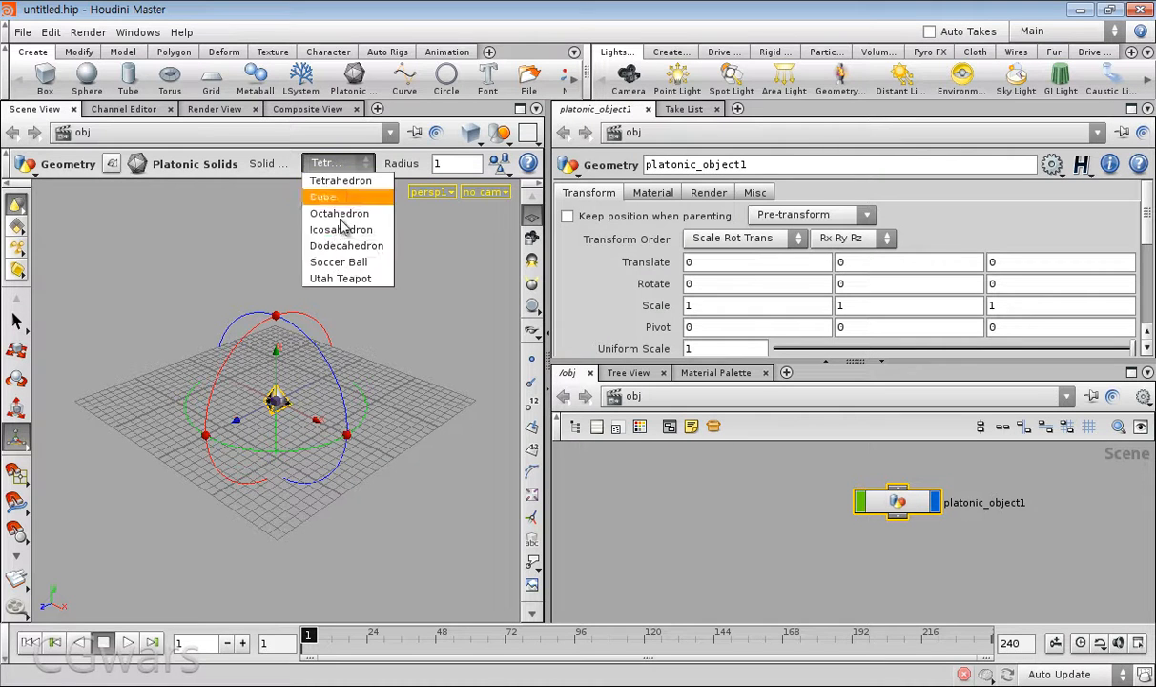
click(327, 279)
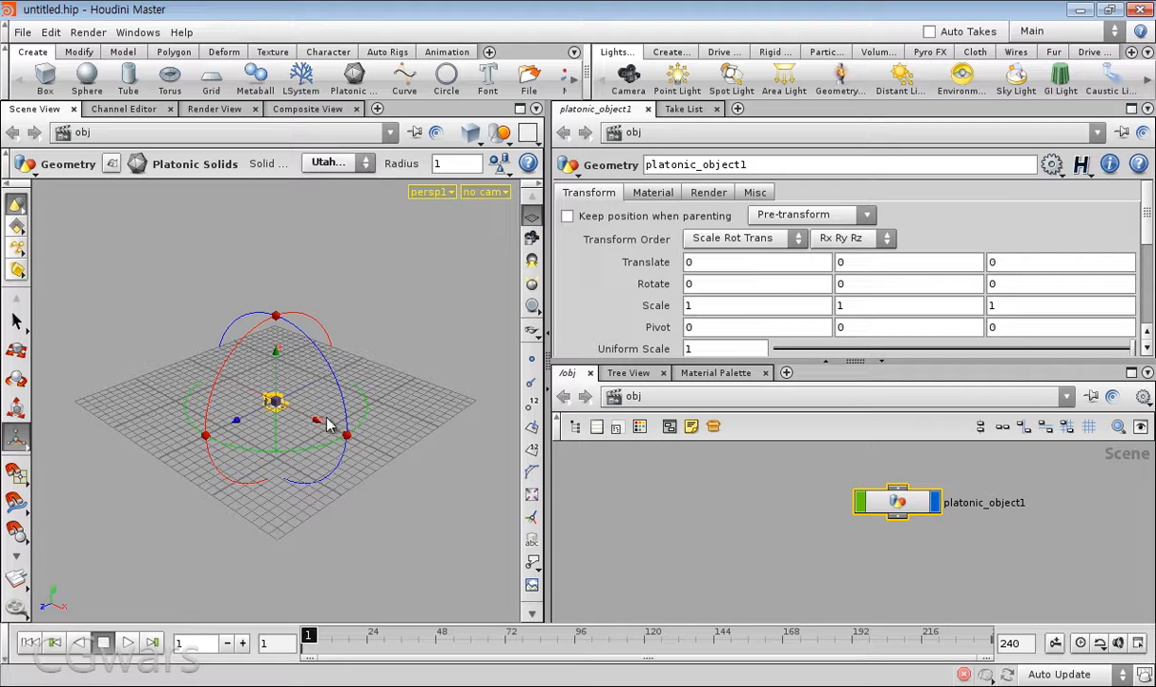
key(Escape)
mouse_move(231, 434)
right_down()
mouse_move(738, 330)
mouse_move(715, 341)
right_up()
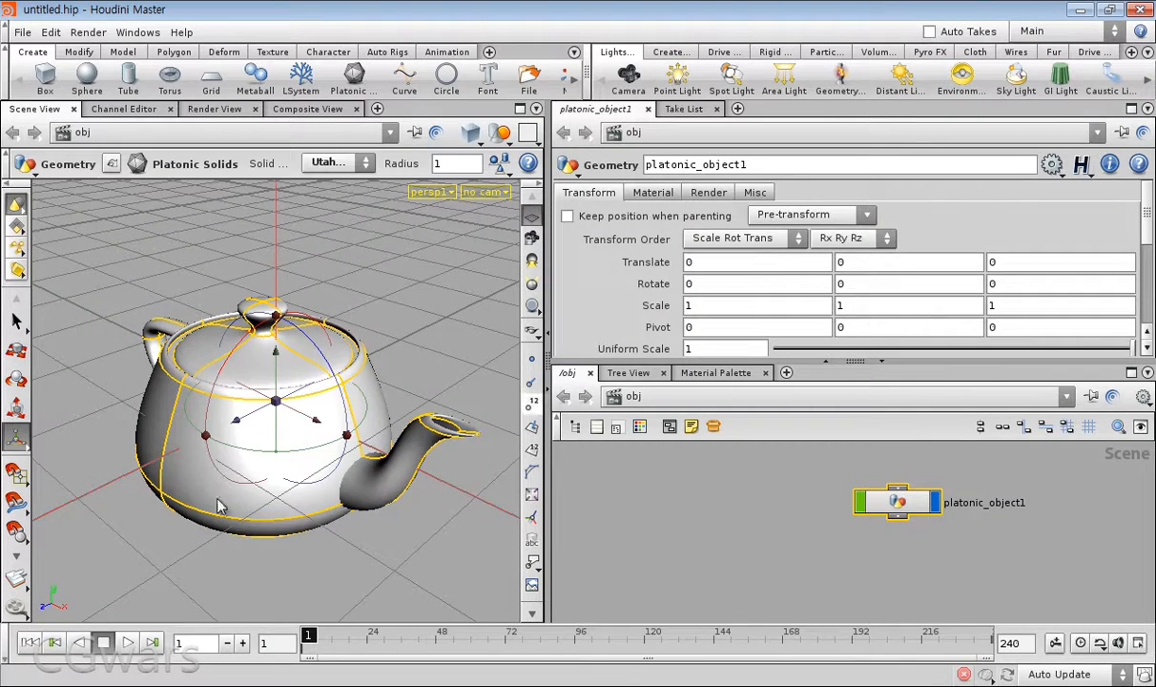
Step: Select and deselect the platonic_object1 node in the network to examine how it corresponds to the teapot in the Scene View
click(702, 502)
middle_drag(702, 503, 608, 528)
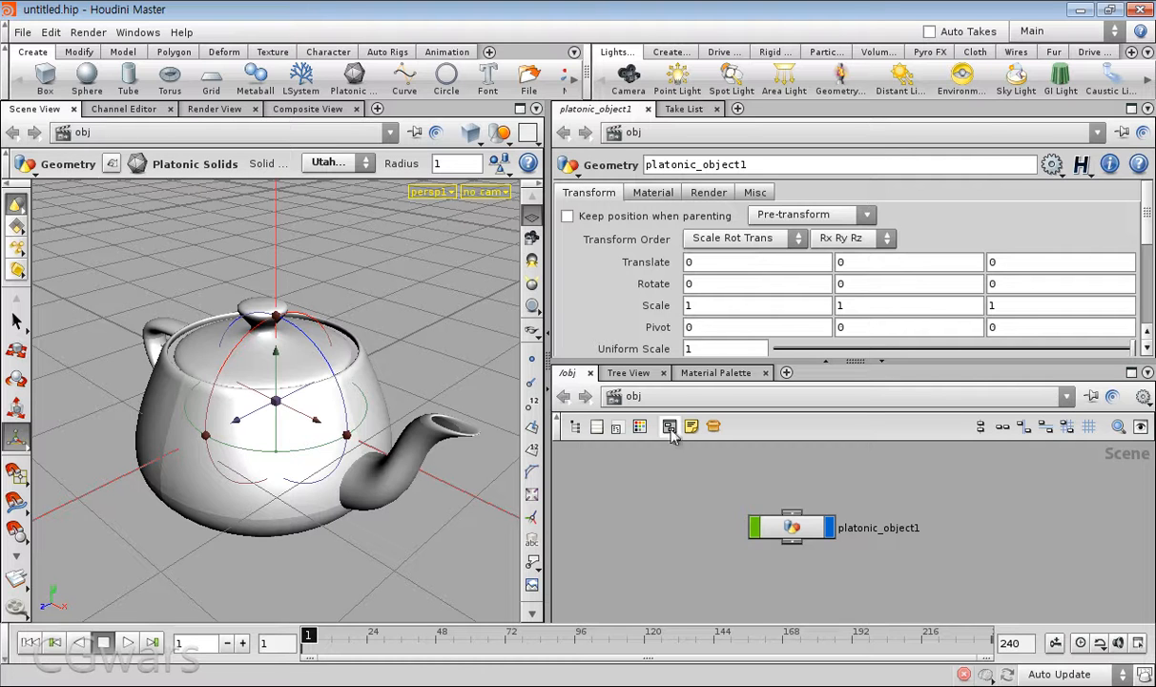
drag(763, 495, 884, 542)
click(684, 502)
middle_drag(667, 567, 624, 524)
drag(780, 577, 778, 575)
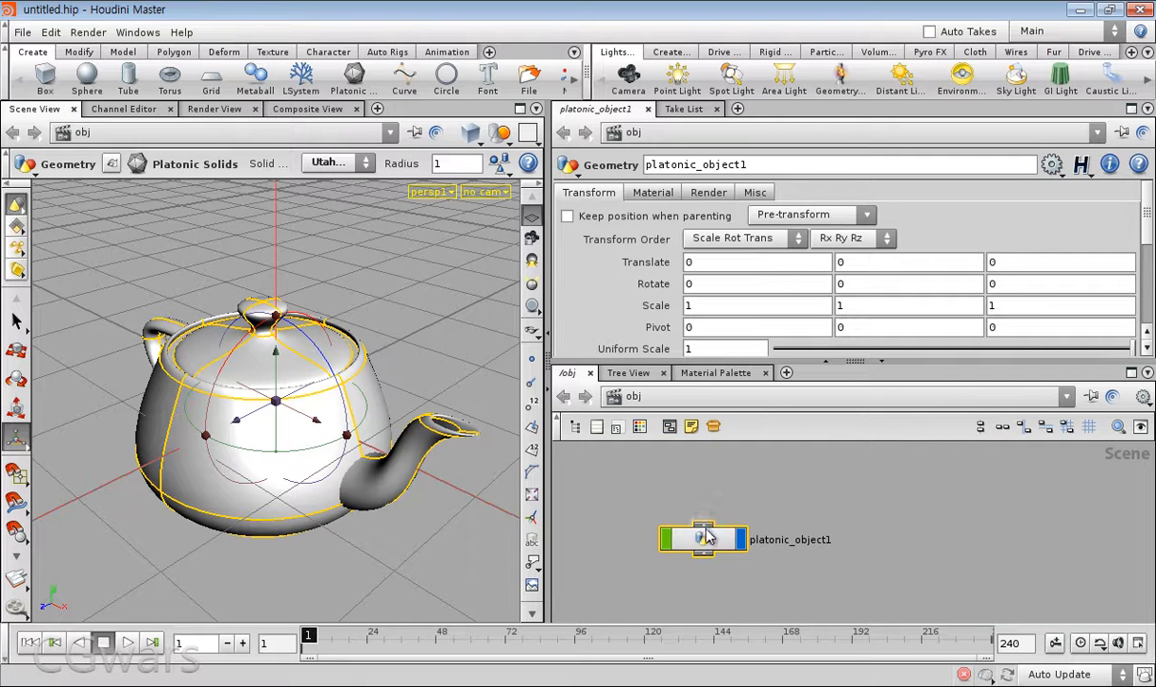
drag(648, 586, 649, 587)
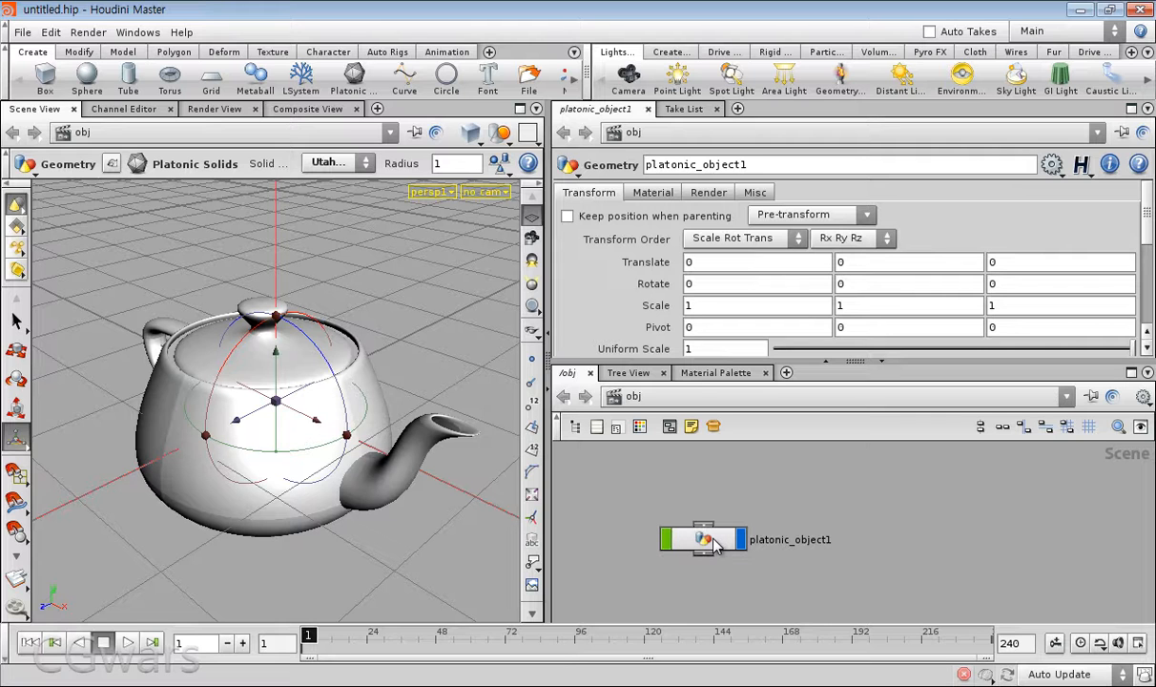
drag(751, 515, 667, 572)
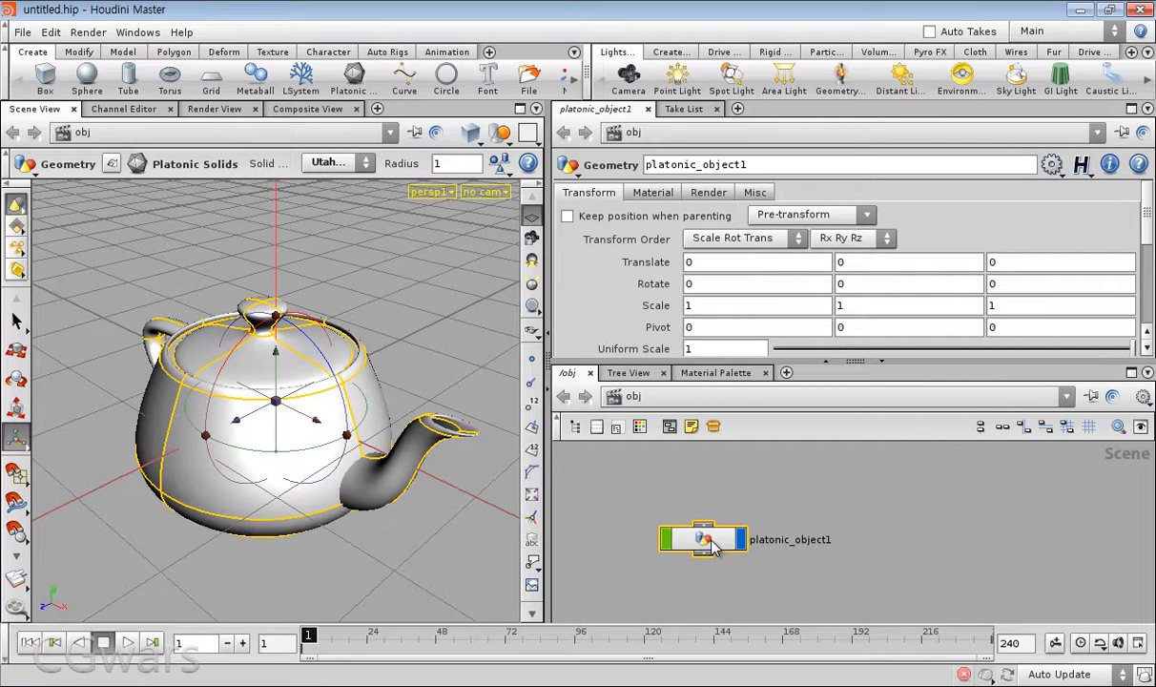
Step: Go inside the platonic_object1 node and select the platonic1 node in its geometry network
double_click(710, 543)
middle_drag(682, 540, 572, 527)
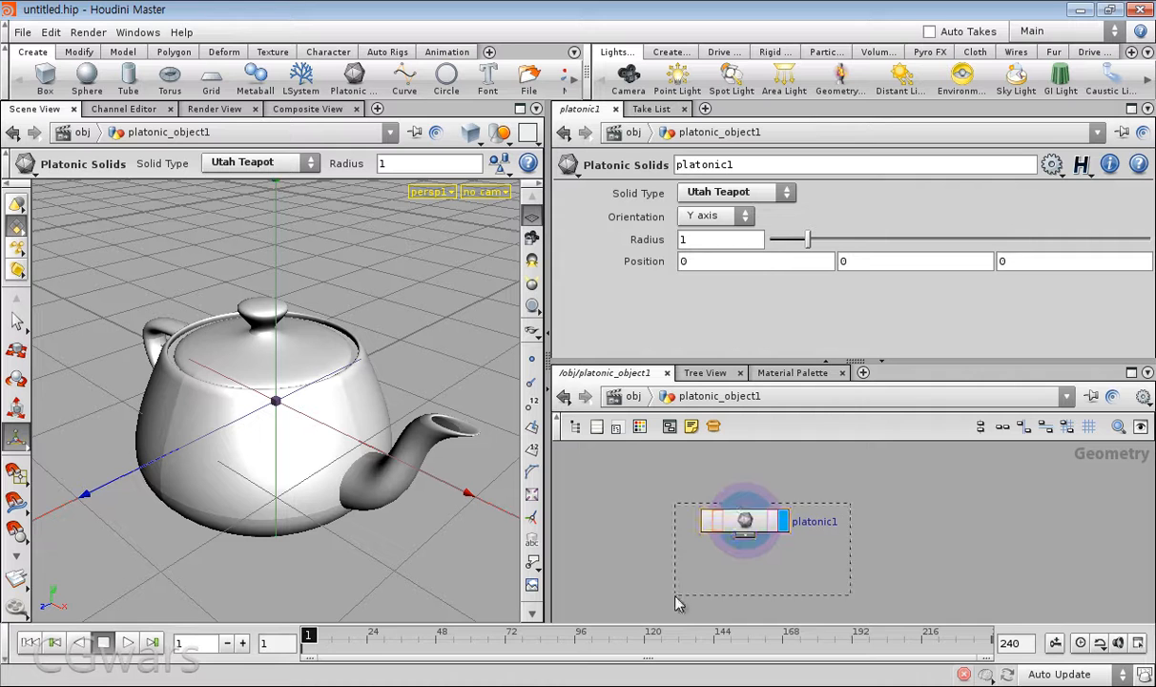
scroll(769, 544, up, 2)
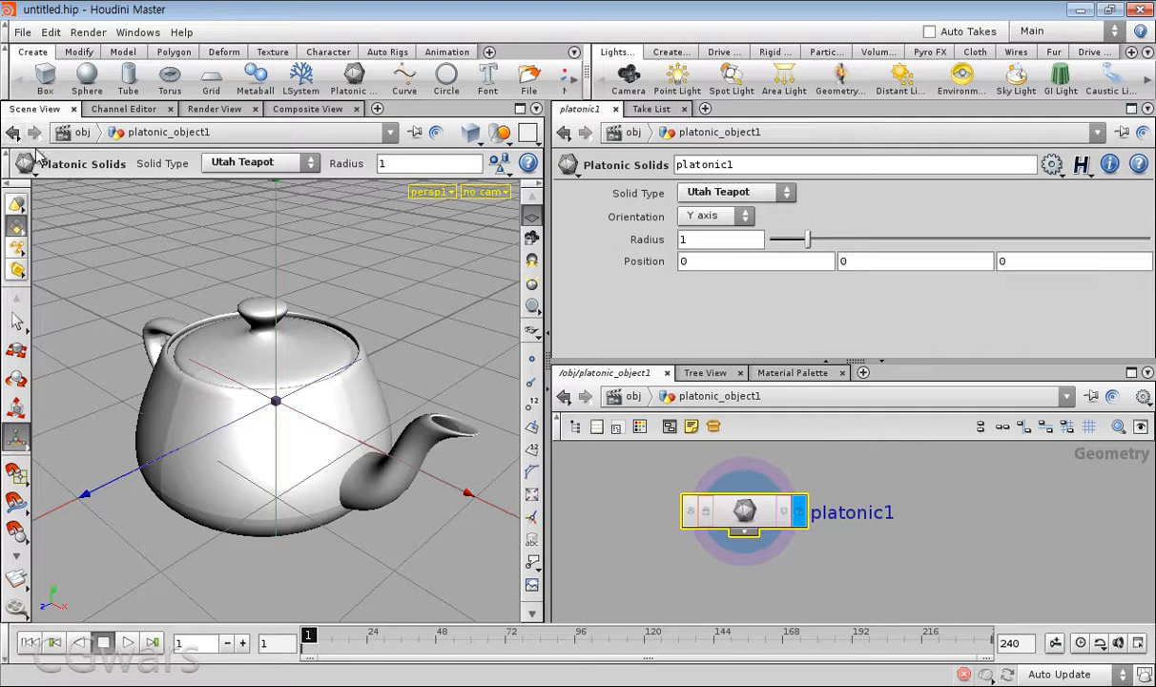
Step: Switch the Scene View's path back and forth between obj and platonic_object1, using both its navigation history and its list of recent locations
click(14, 132)
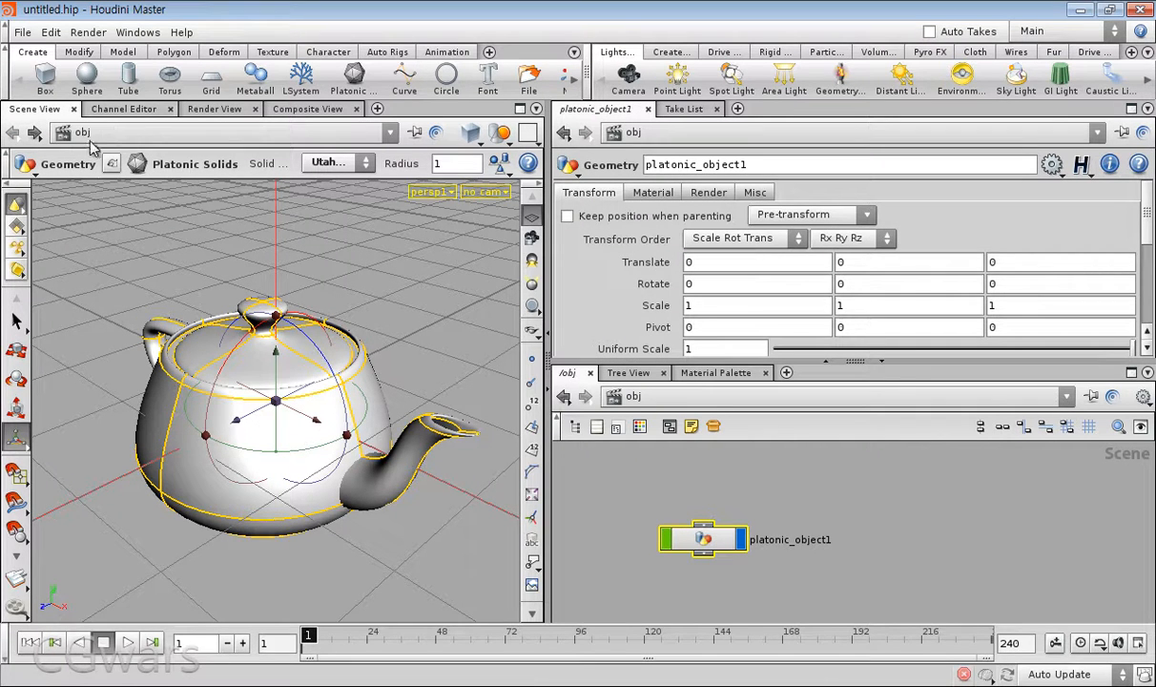
click(33, 134)
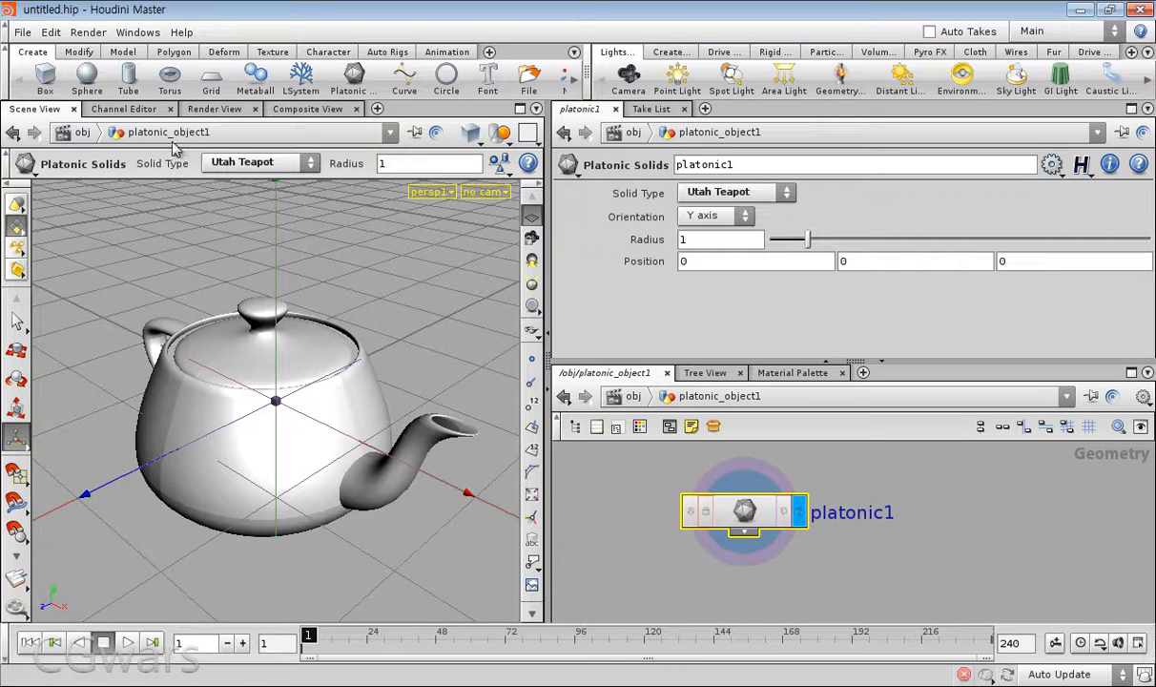
click(390, 134)
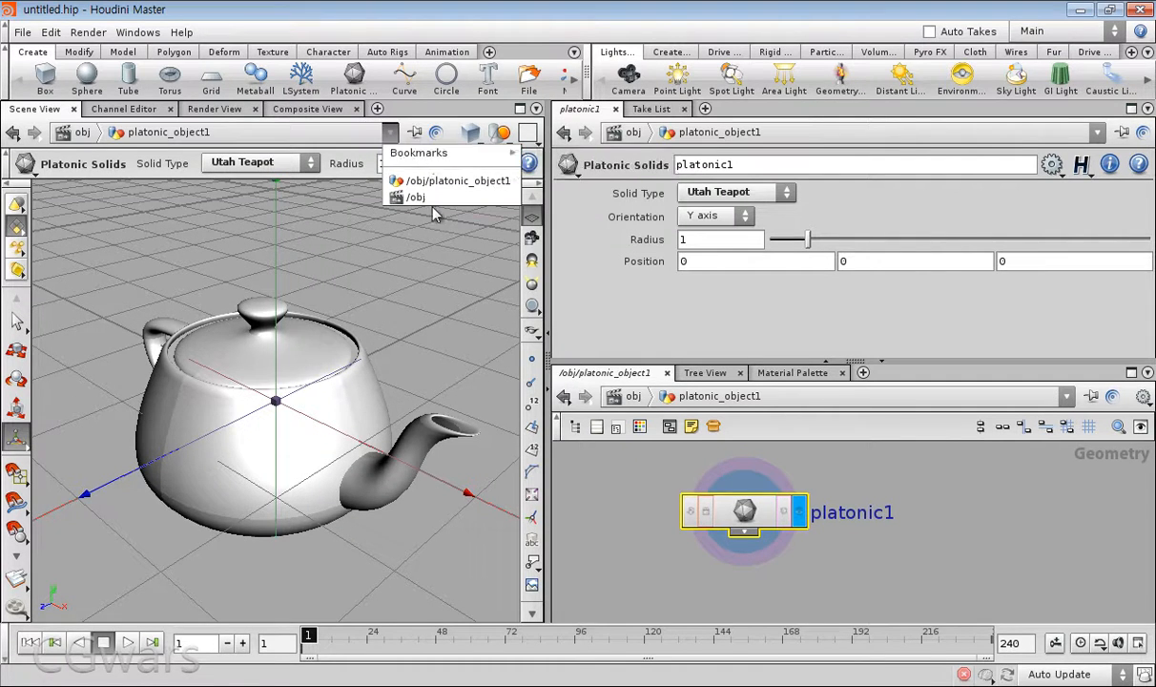
click(418, 197)
click(391, 133)
click(412, 181)
click(391, 134)
click(410, 201)
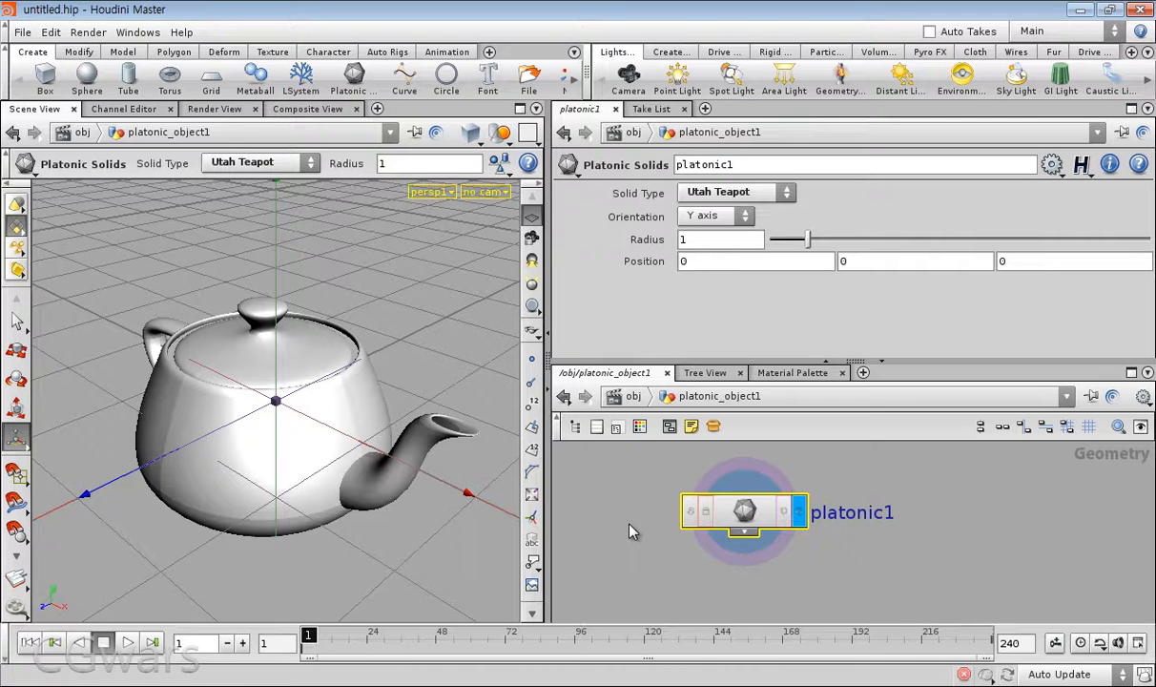
Step: Return to the obj level, enter platonic_object1 and go back to obj to examine how all panes follow the network, leaving the teapot selected
click(629, 397)
click(577, 451)
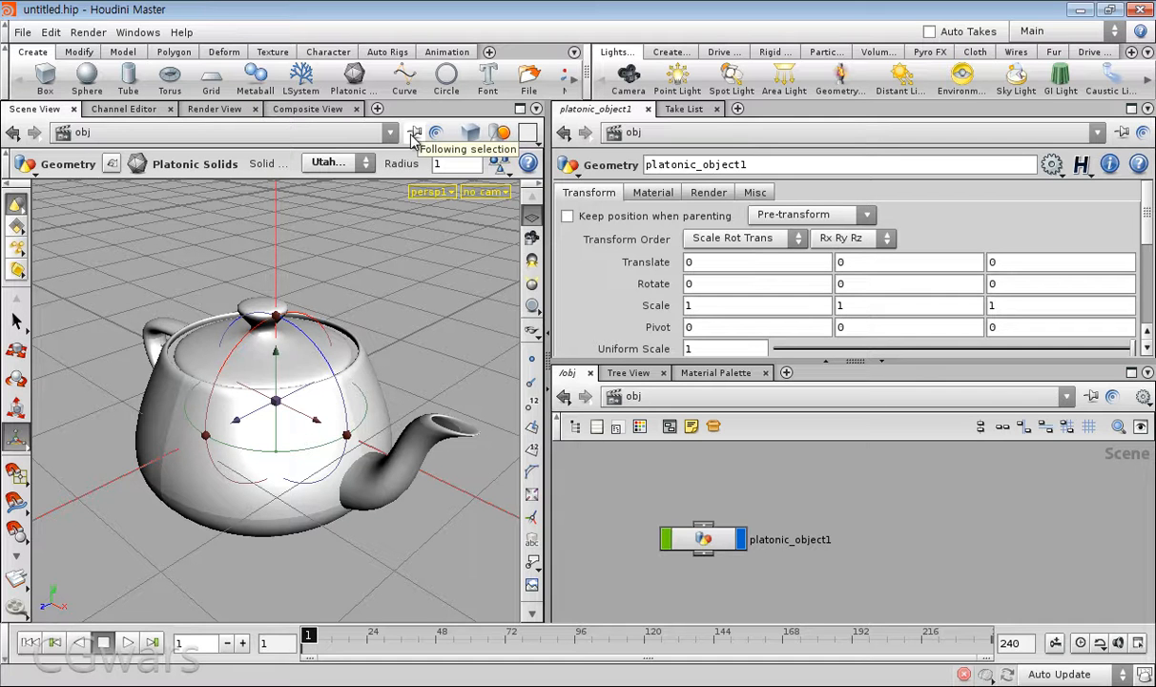
drag(667, 500, 667, 502)
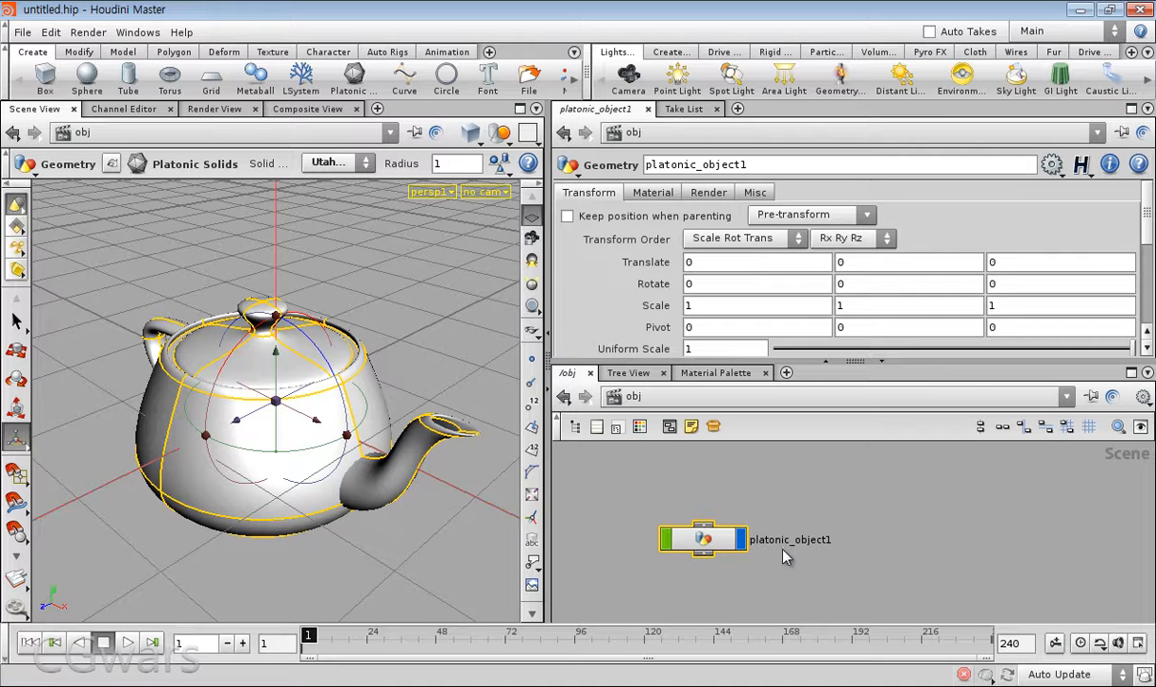
drag(755, 484, 658, 573)
key(i)
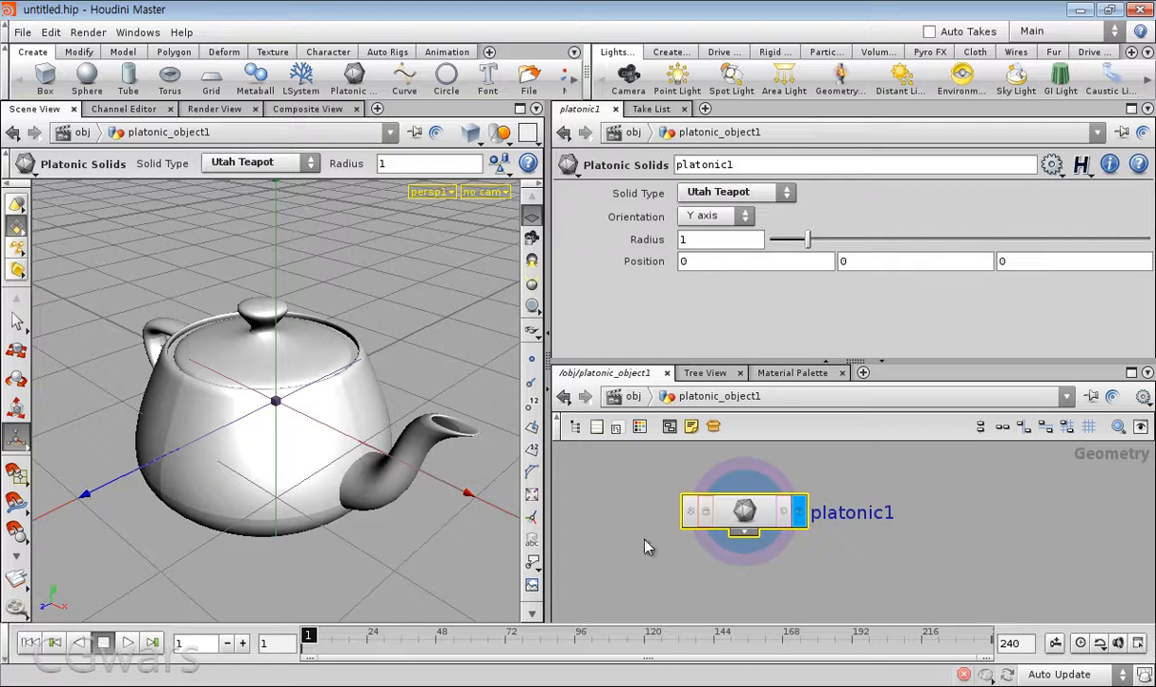
click(629, 396)
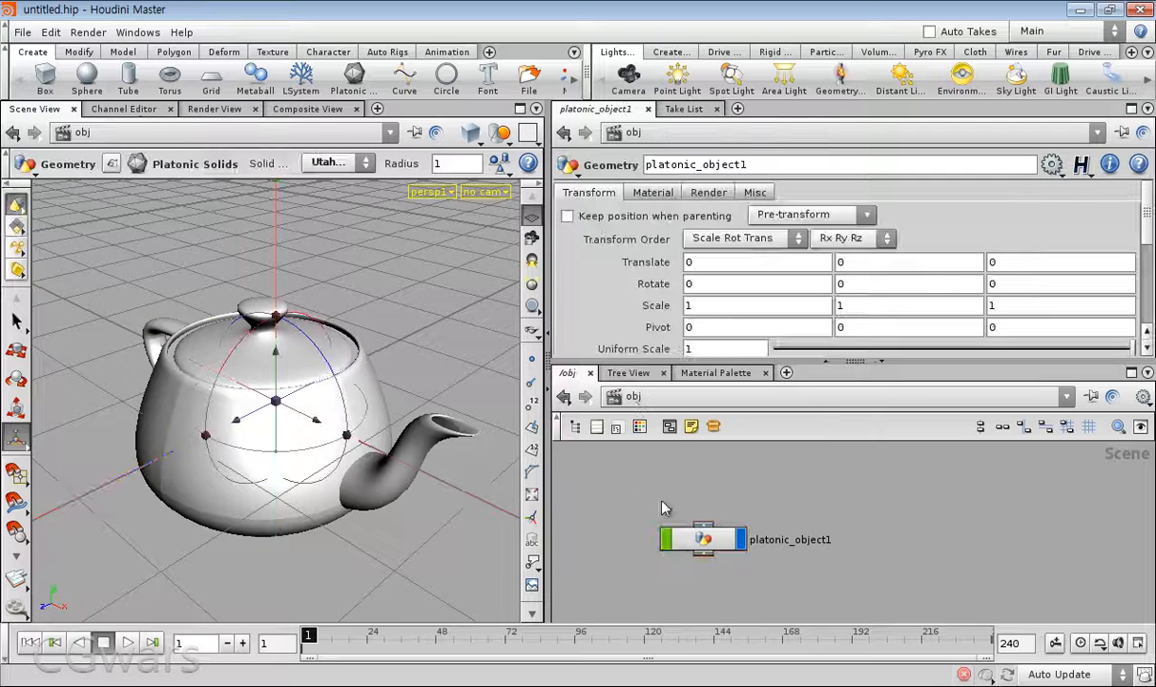
drag(777, 588, 663, 492)
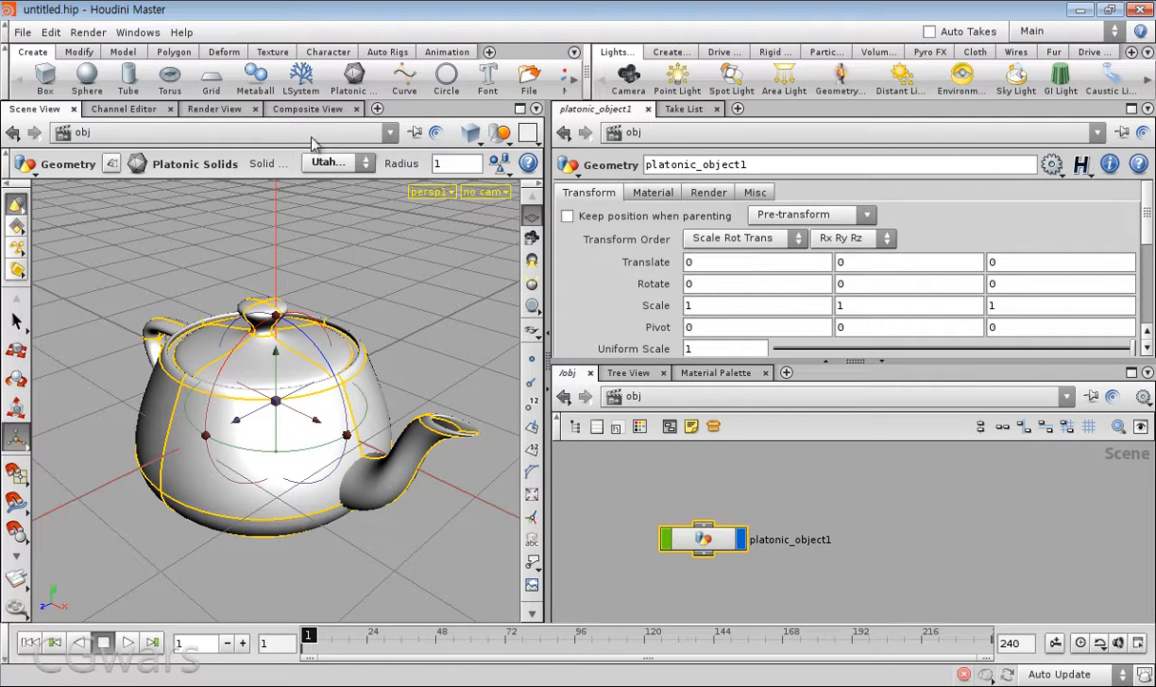
Step: Pin the Scene View at the obj level while entering and leaving platonic_object1 in the network, and release the pin
click(415, 135)
key(i)
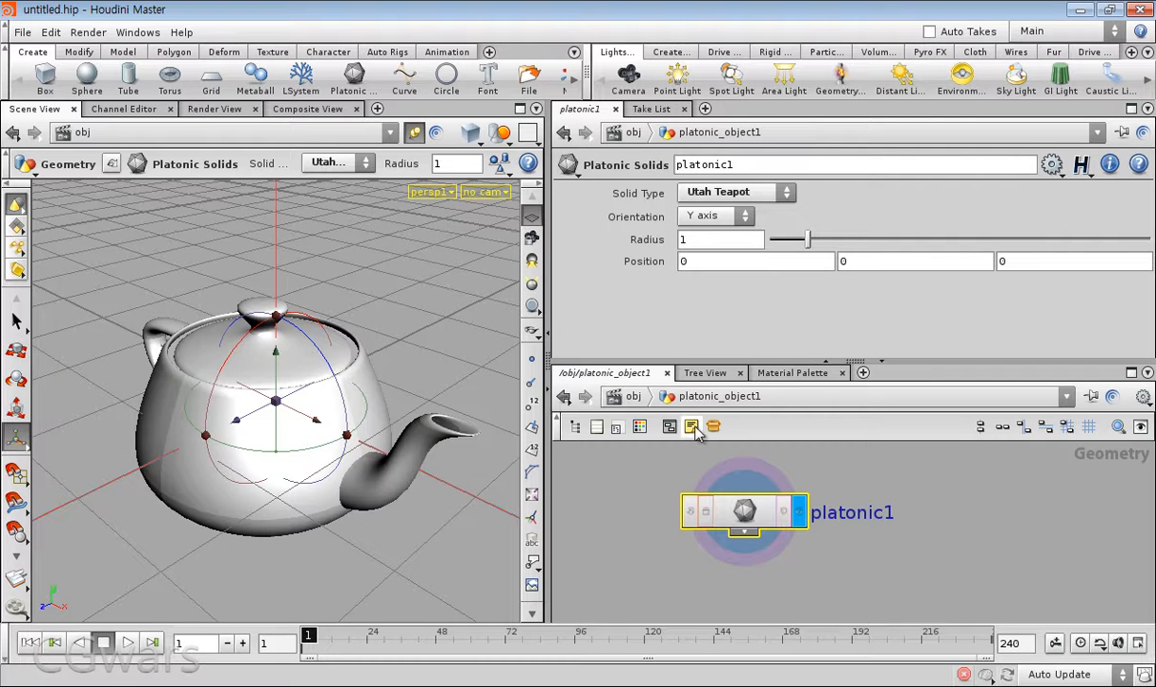
middle_drag(852, 459, 822, 467)
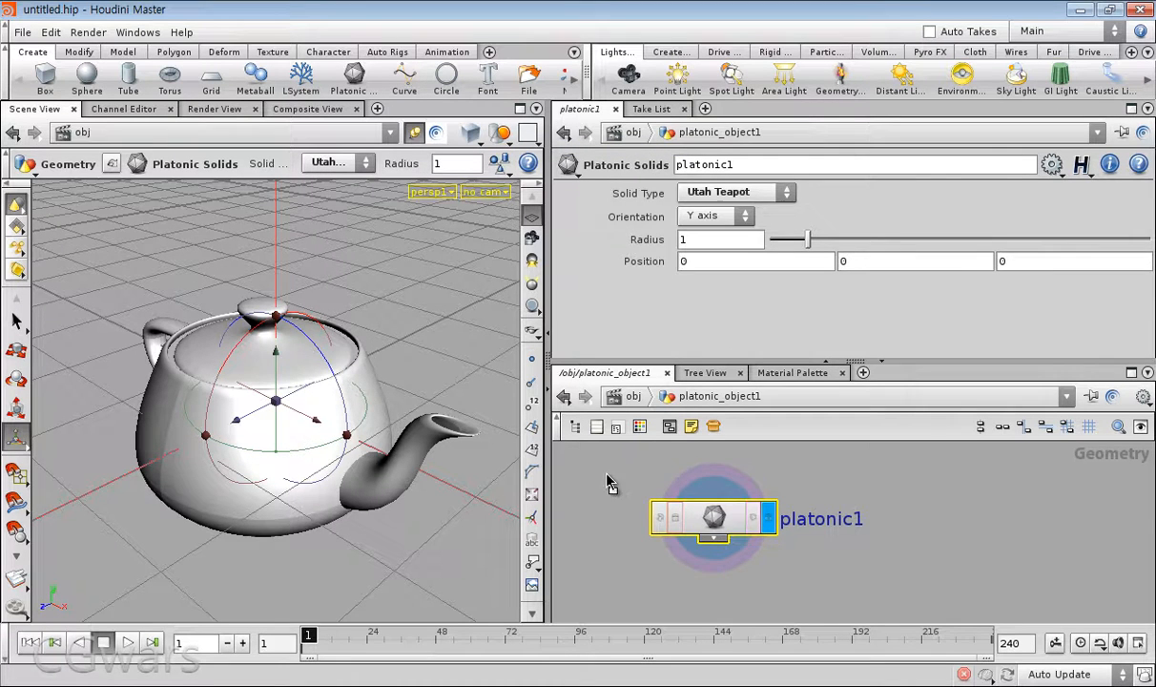
key(u)
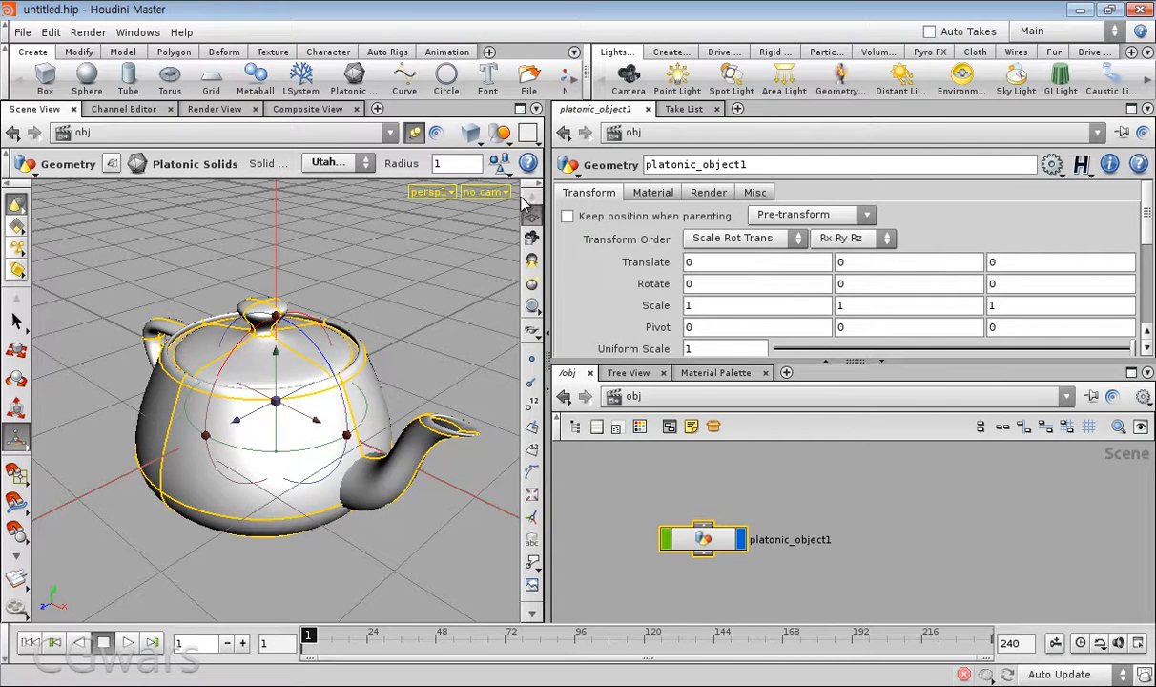
click(389, 371)
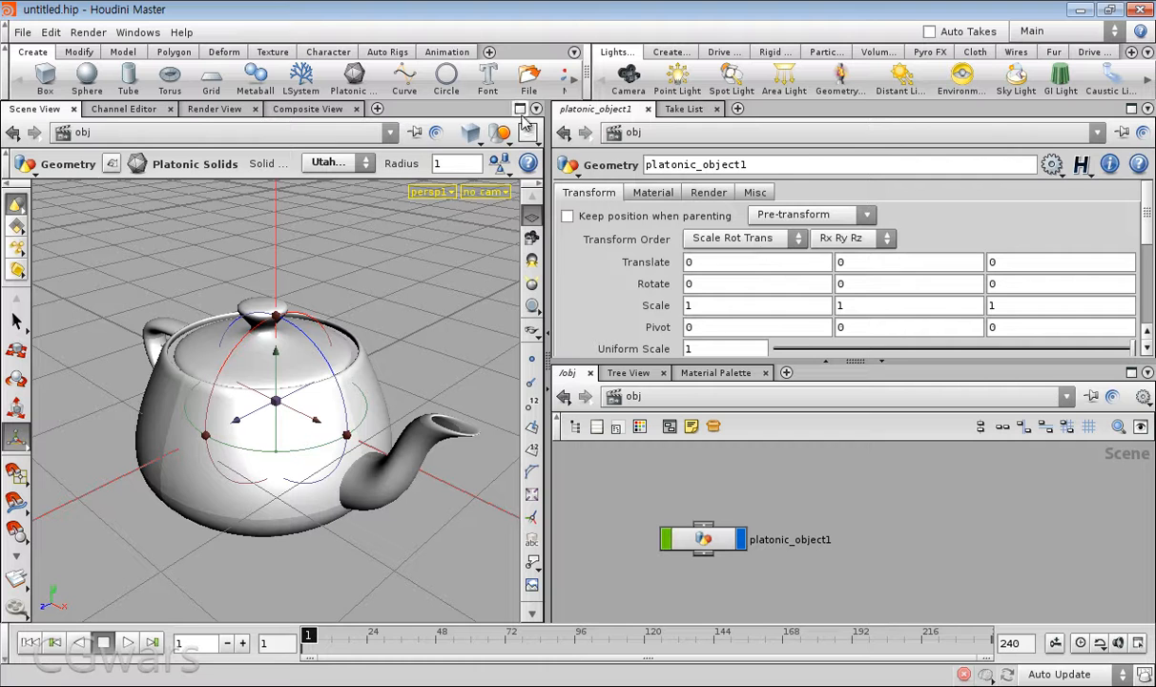
Step: Split the Scene View pane into upper and lower panes and change the new lower one to a Network View
click(522, 112)
click(629, 325)
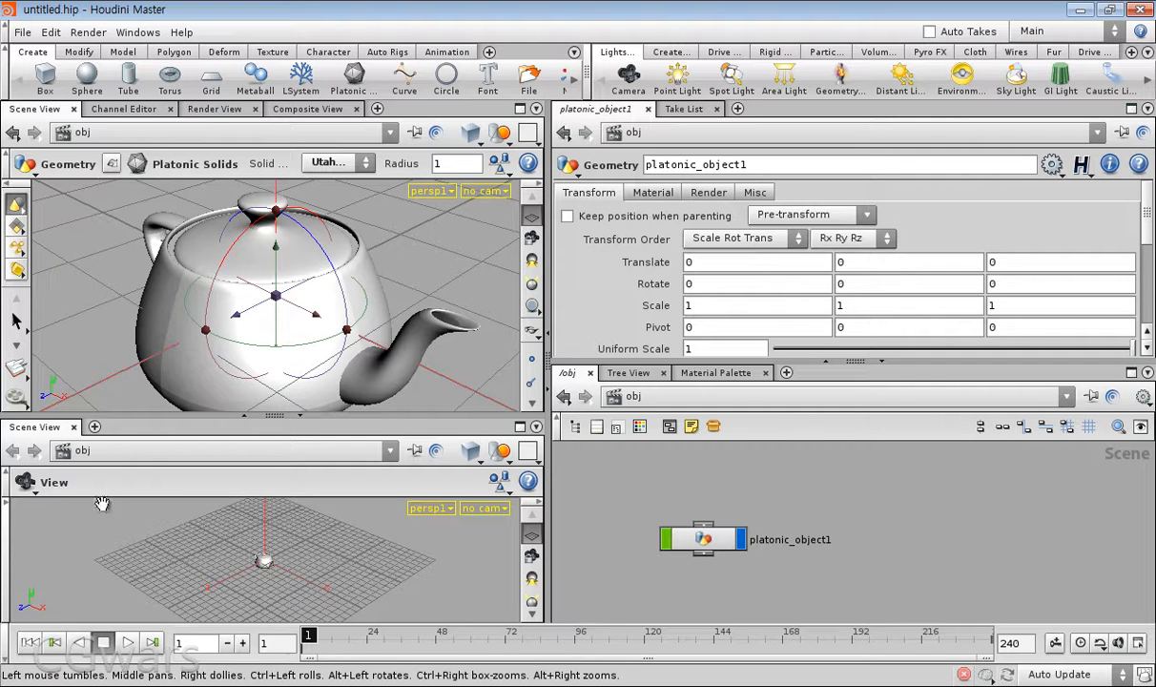
click(29, 431)
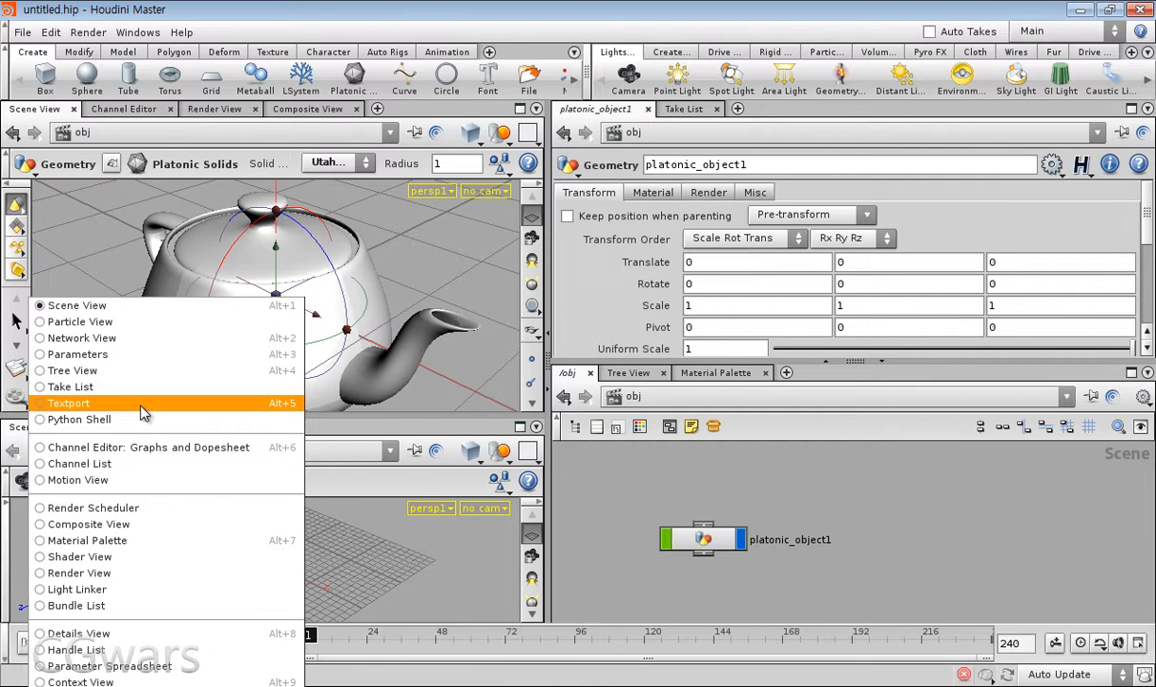
click(131, 338)
middle_drag(267, 565, 433, 547)
Step: Select and deselect platonic_object1 in both network views to compare how the selection is shared between them
drag(292, 526, 133, 603)
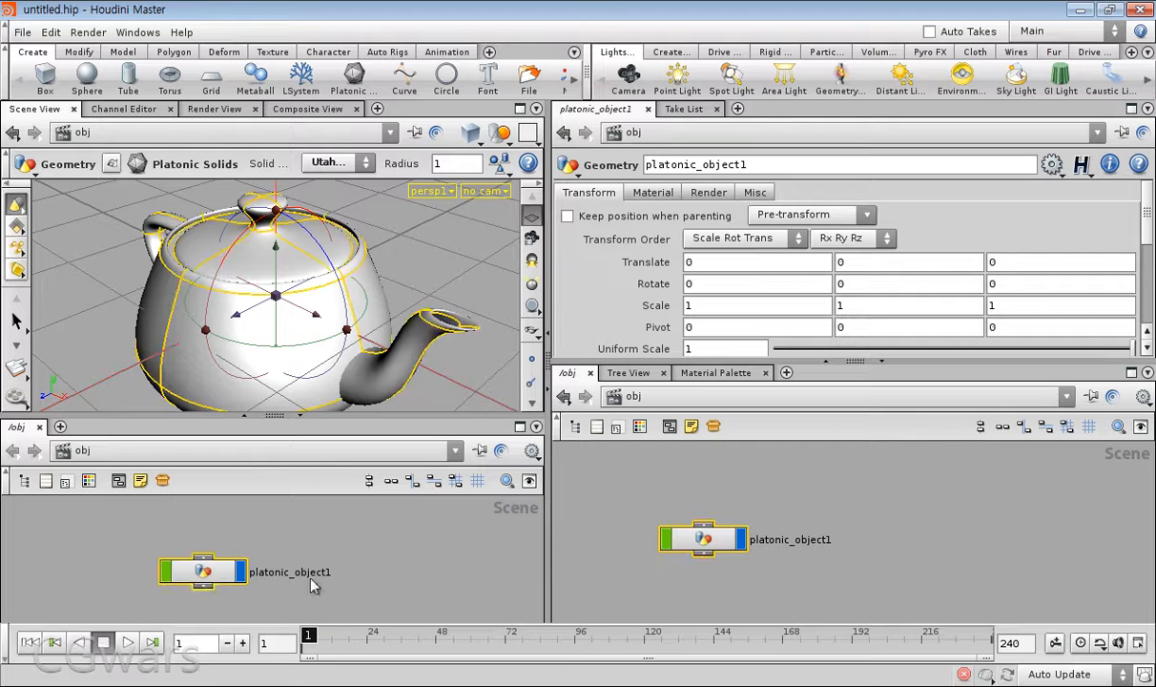
drag(916, 428, 605, 564)
click(414, 555)
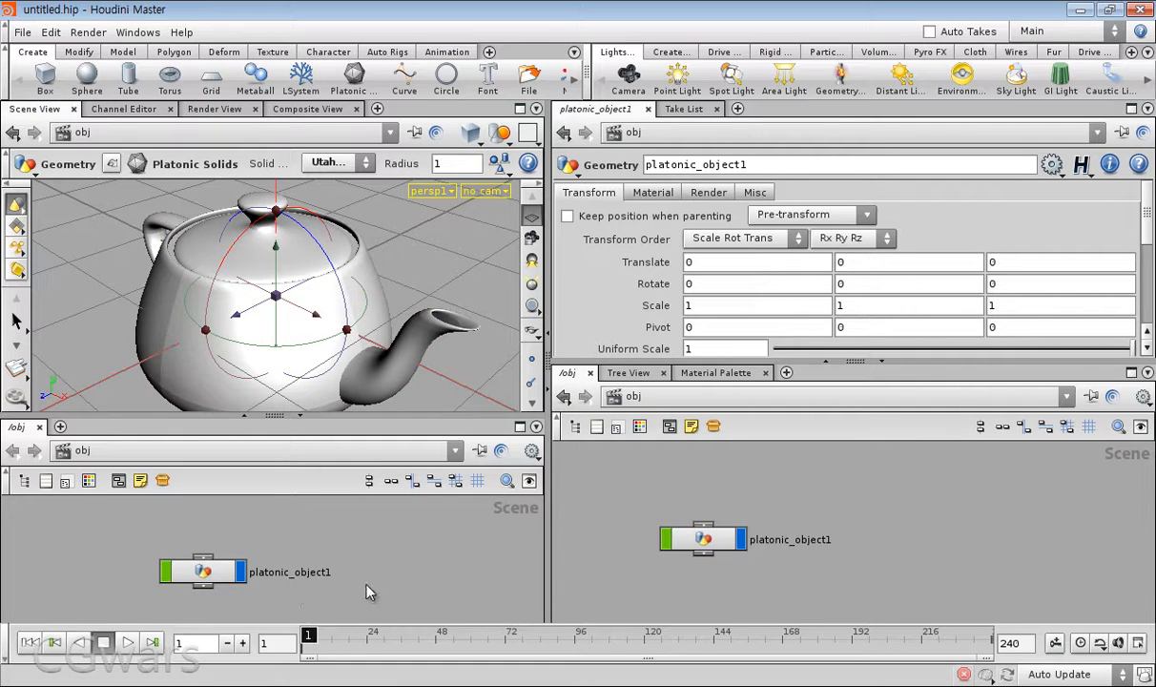
drag(148, 504, 147, 503)
drag(203, 572, 246, 561)
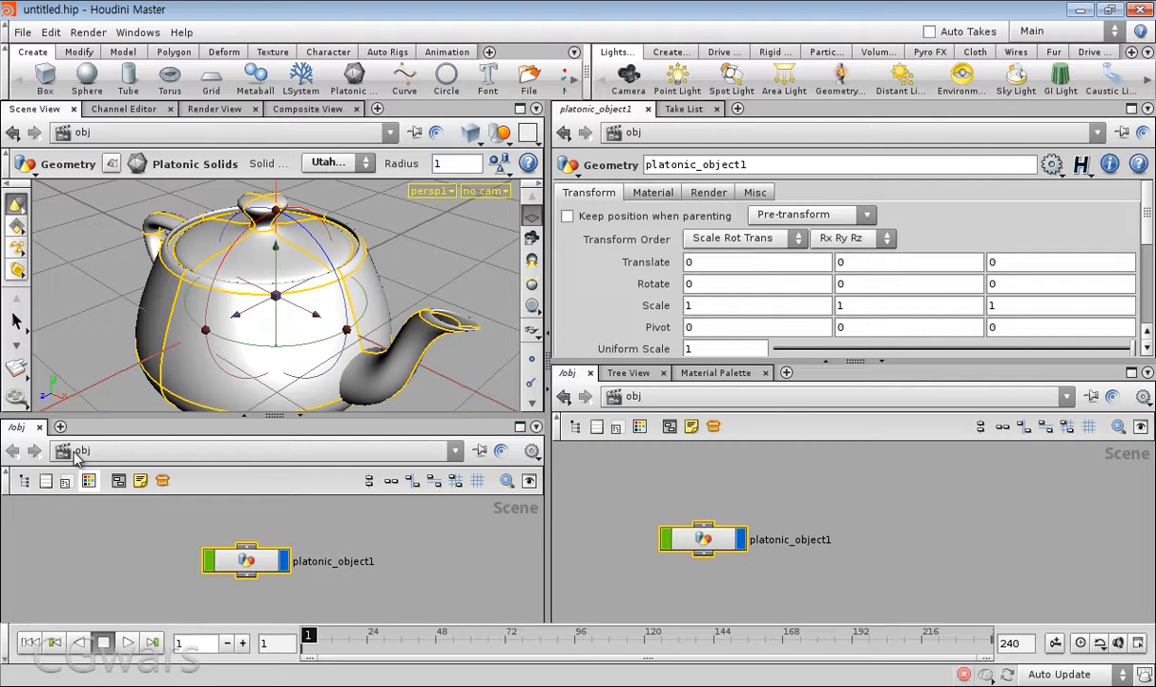
drag(630, 497, 844, 582)
click(844, 581)
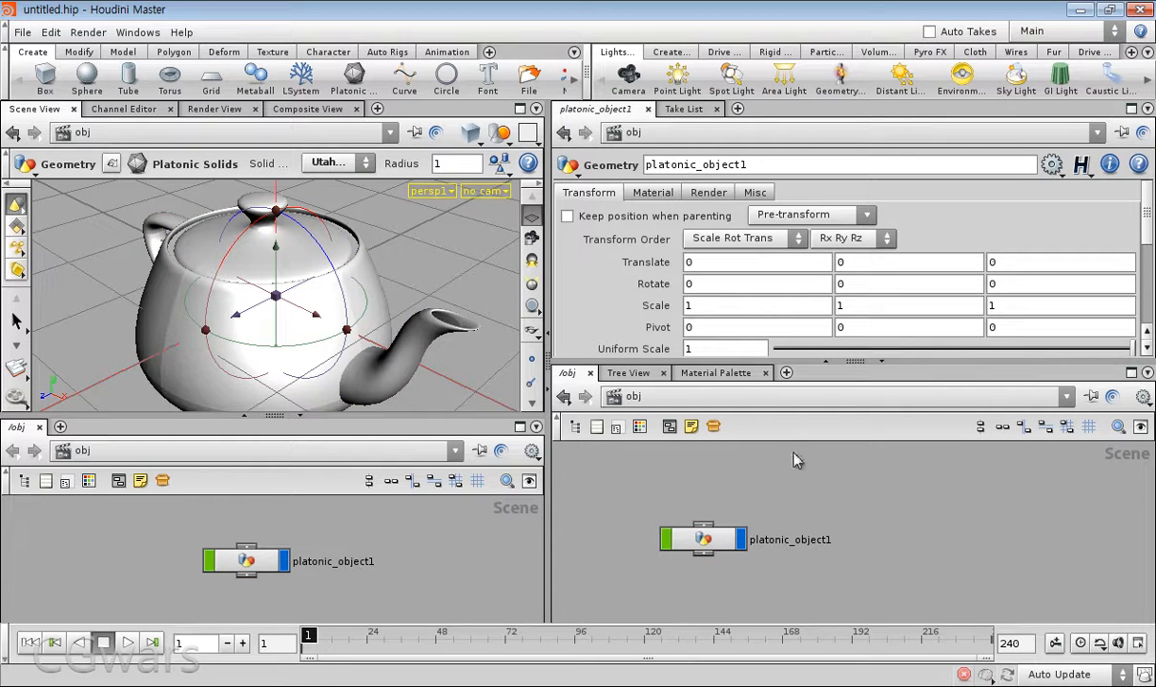
Step: Narrow the Scene View column and link the Scene View and the network pane below it to group 1
drag(549, 468, 459, 472)
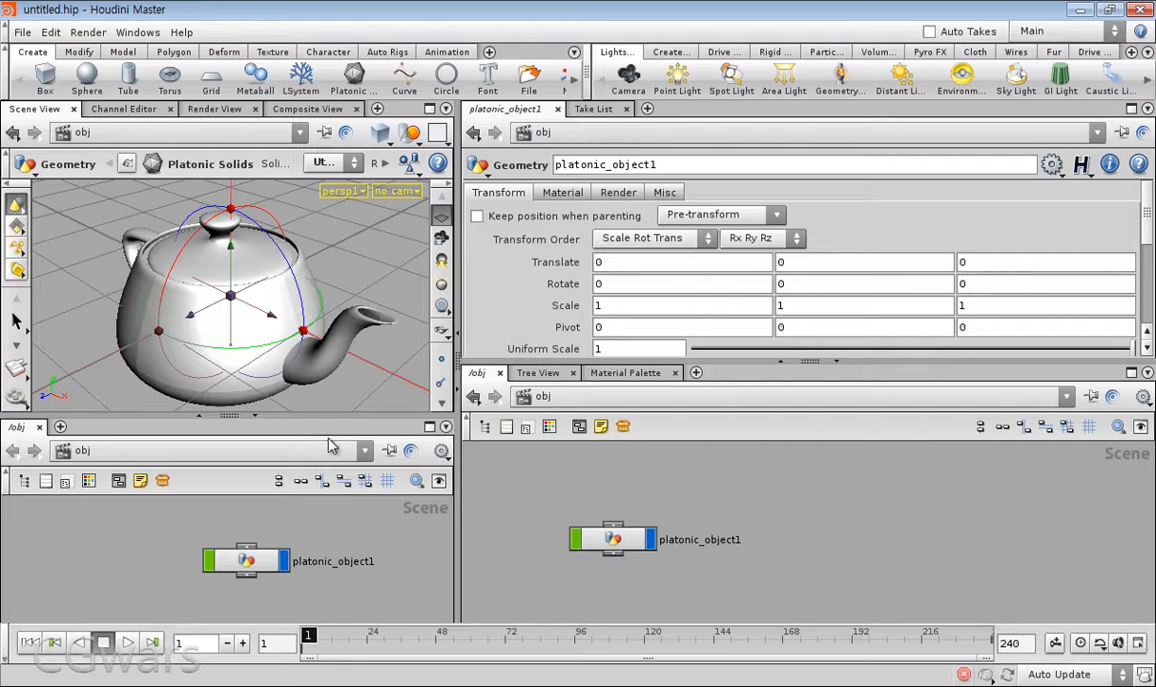
click(389, 452)
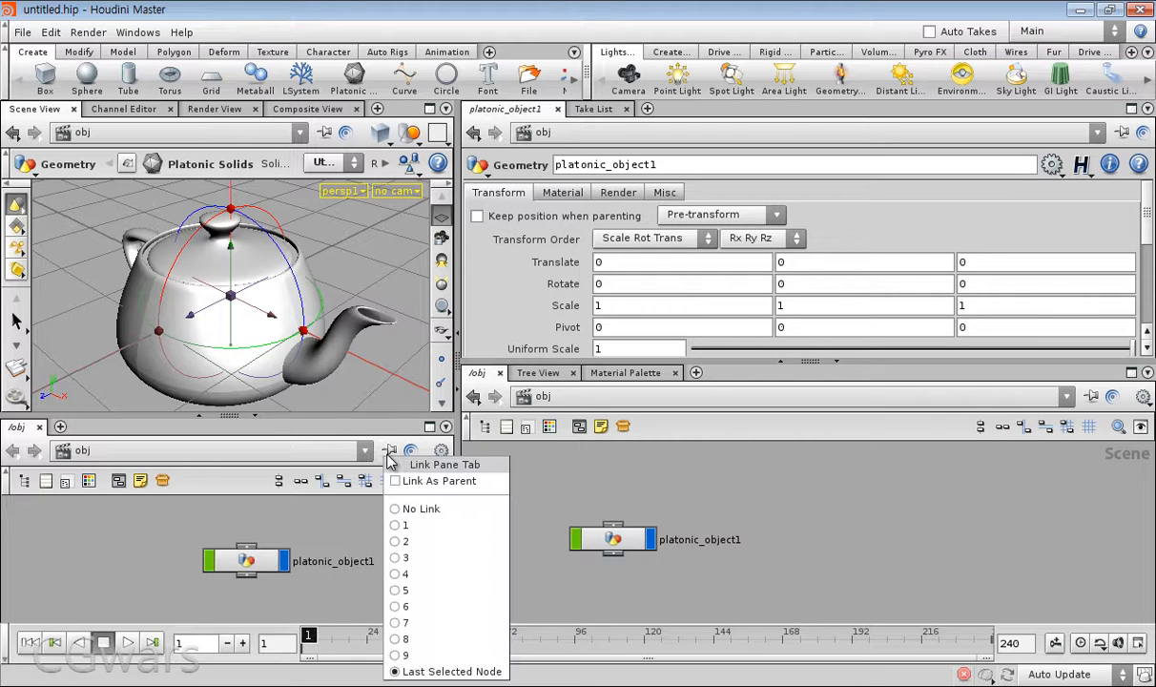
click(404, 524)
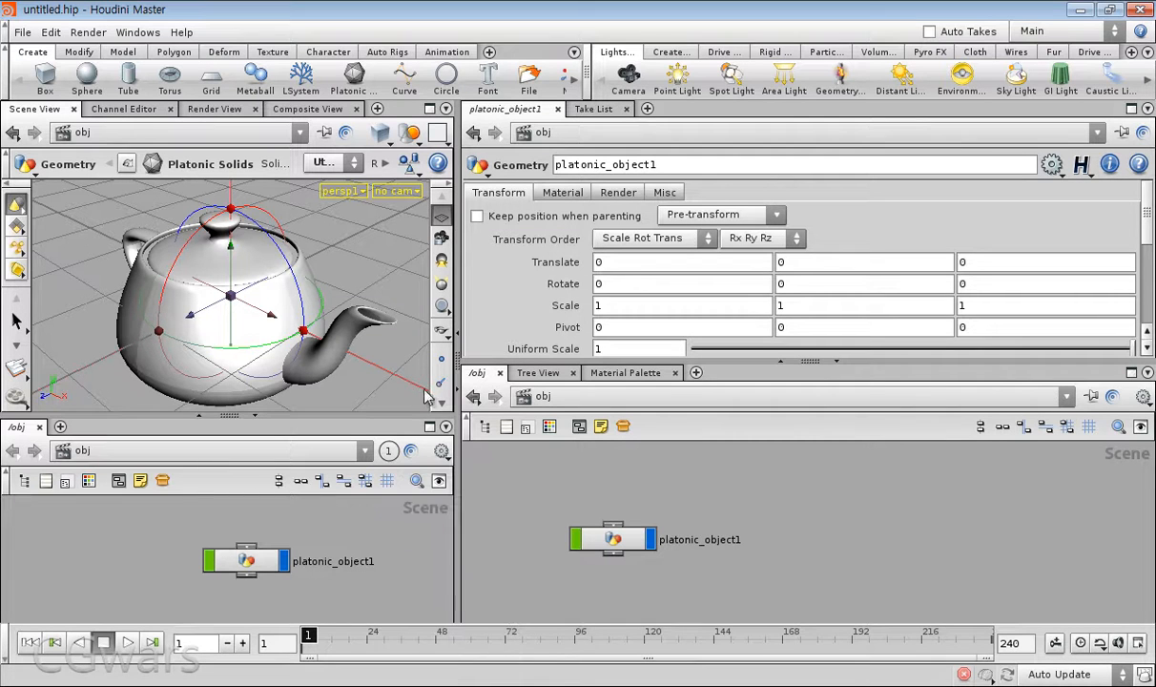
click(324, 132)
click(332, 210)
Step: Link the parameter pane and the network pane below it to group 2
click(1122, 134)
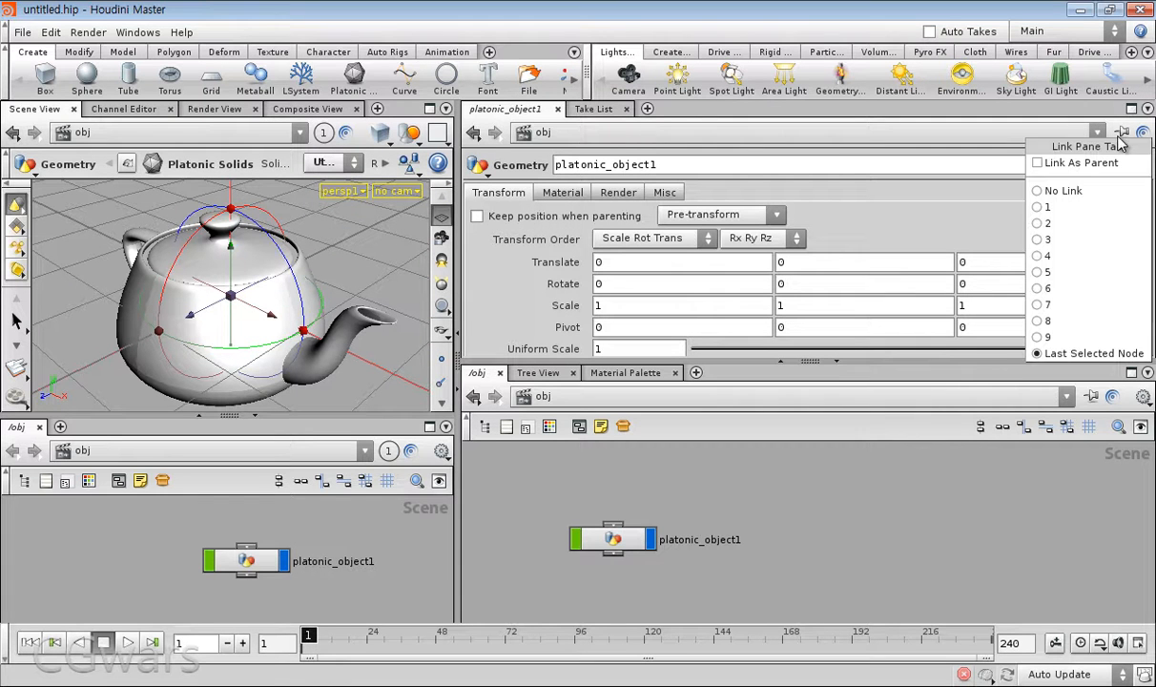
click(1044, 222)
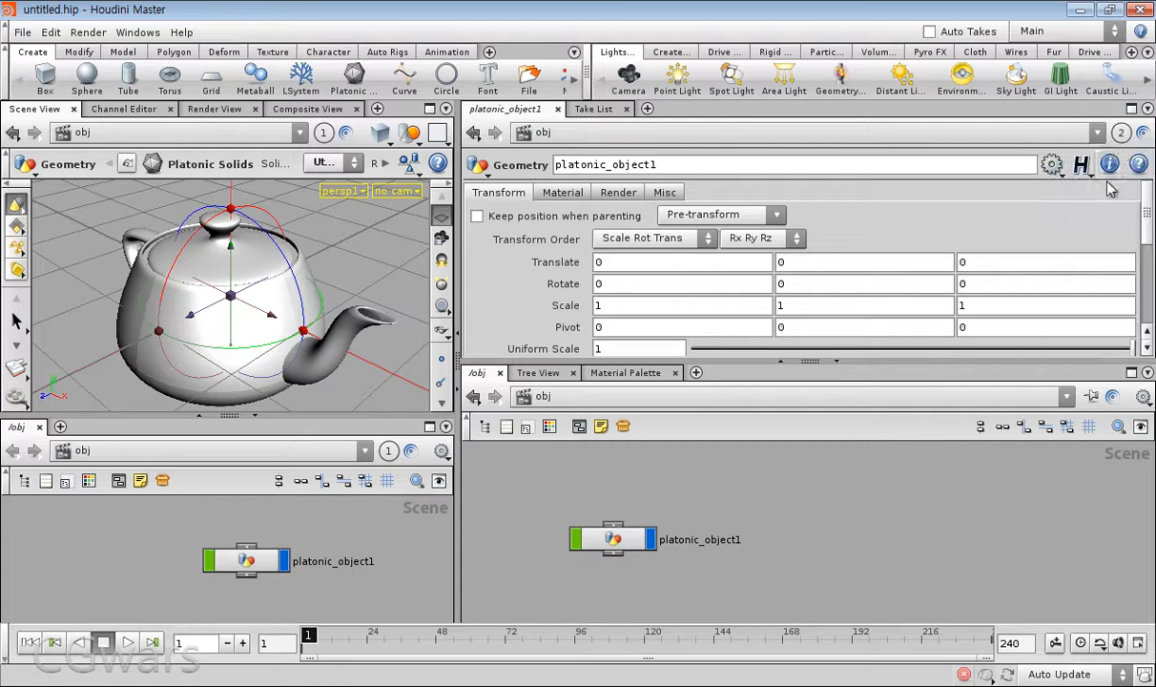
click(1090, 395)
click(1092, 480)
Step: Enter platonic_object1 in the group 1 network and select the platonic_object1 node in the group 2 network, which is kept at obj
drag(754, 491, 553, 586)
middle_drag(553, 581, 585, 550)
drag(338, 516, 207, 591)
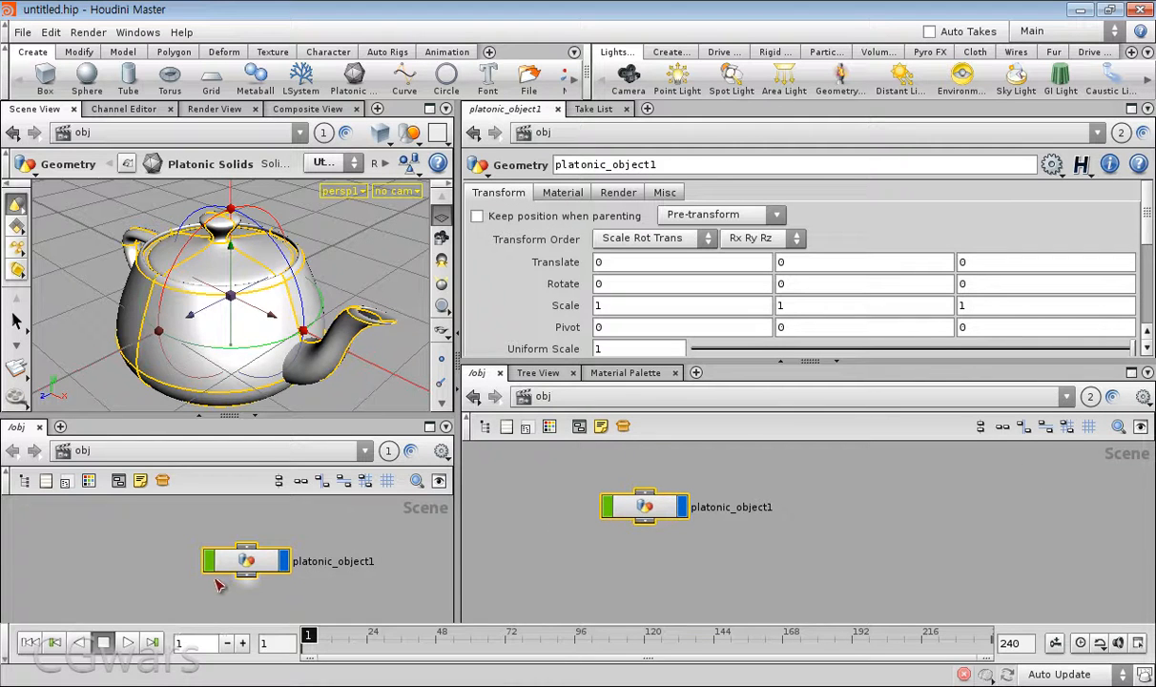
double_click(250, 561)
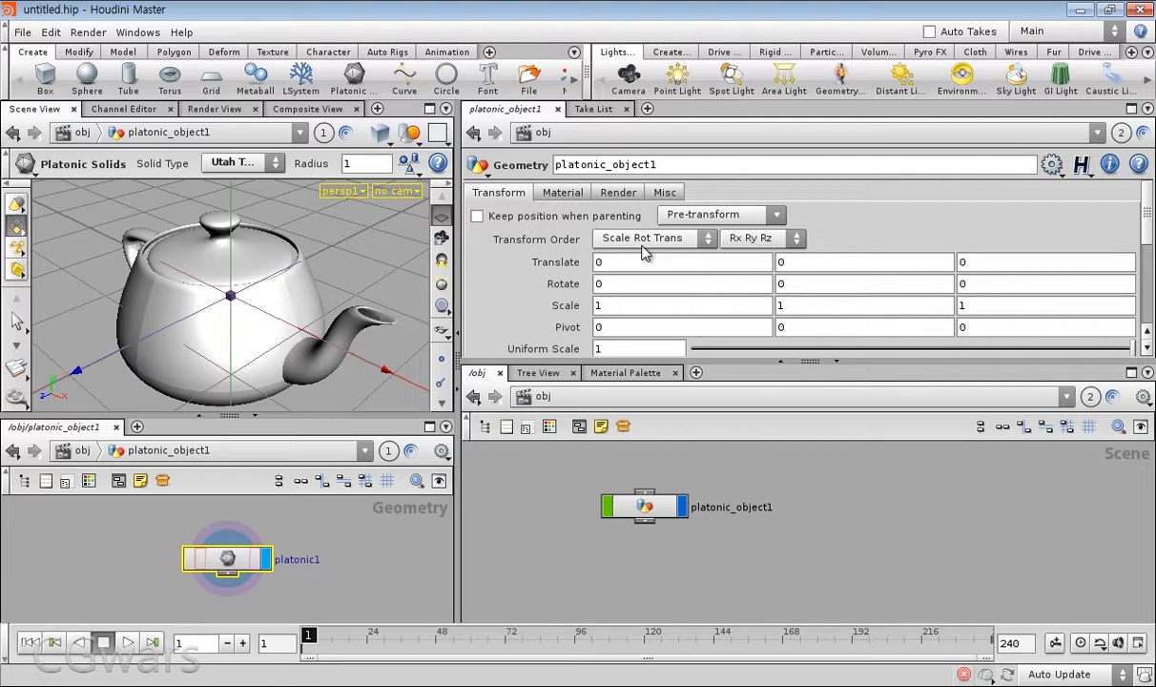
click(607, 510)
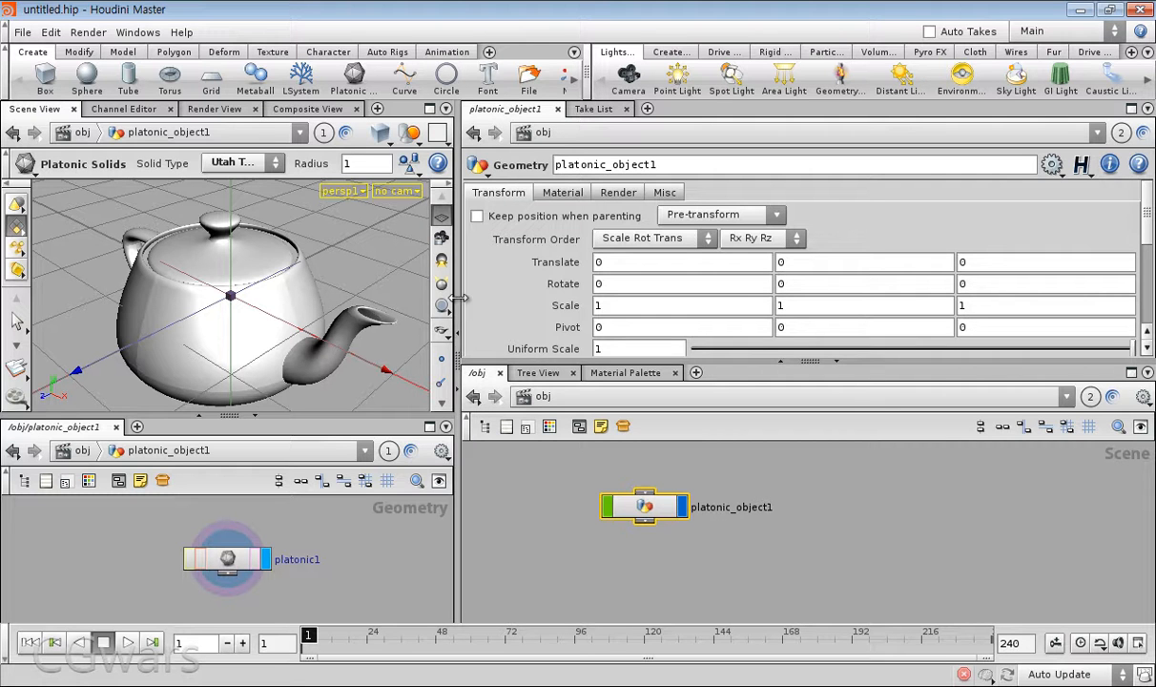
Step: Widen the Scene View column to about half the window's width and select platonic1 in the group 1 network
drag(460, 378, 593, 379)
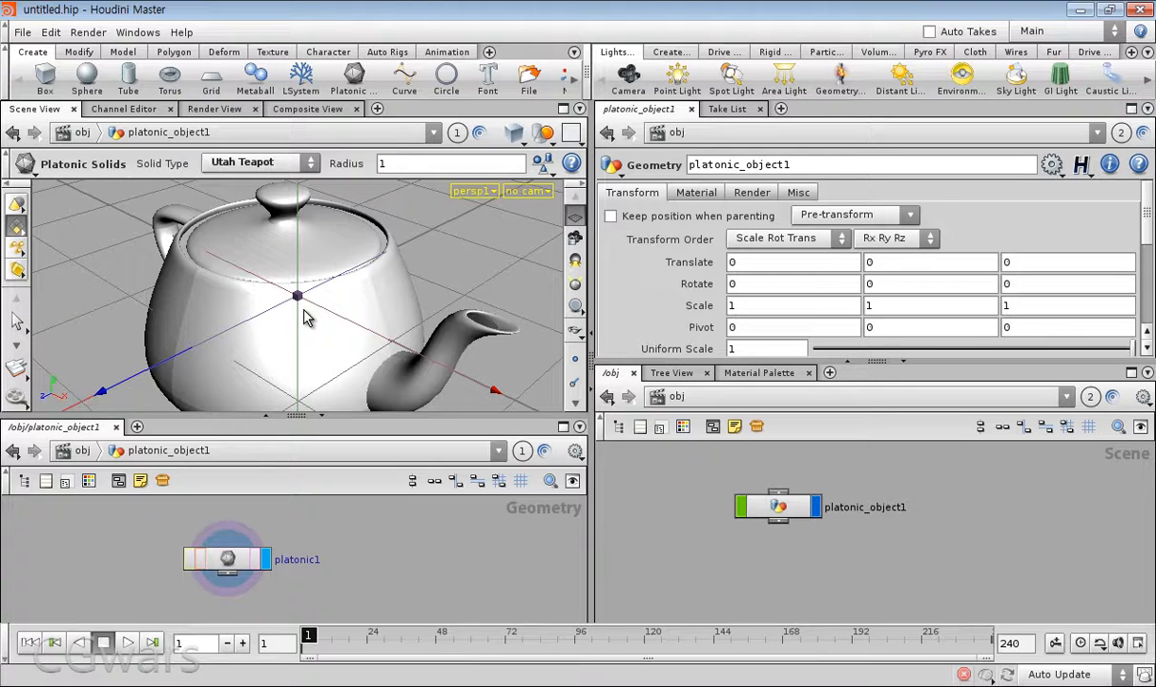
drag(320, 500, 186, 565)
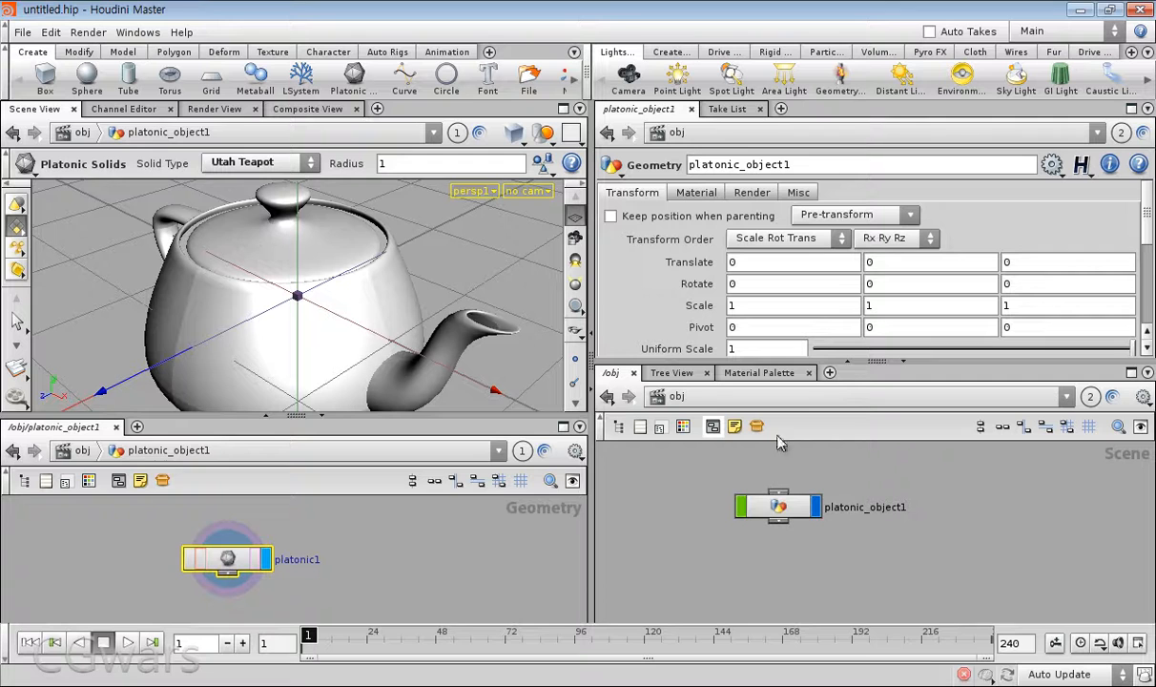
Step: Select platonic_object1 in the group 2 network, lay the network out automatically and clear the selection
click(749, 508)
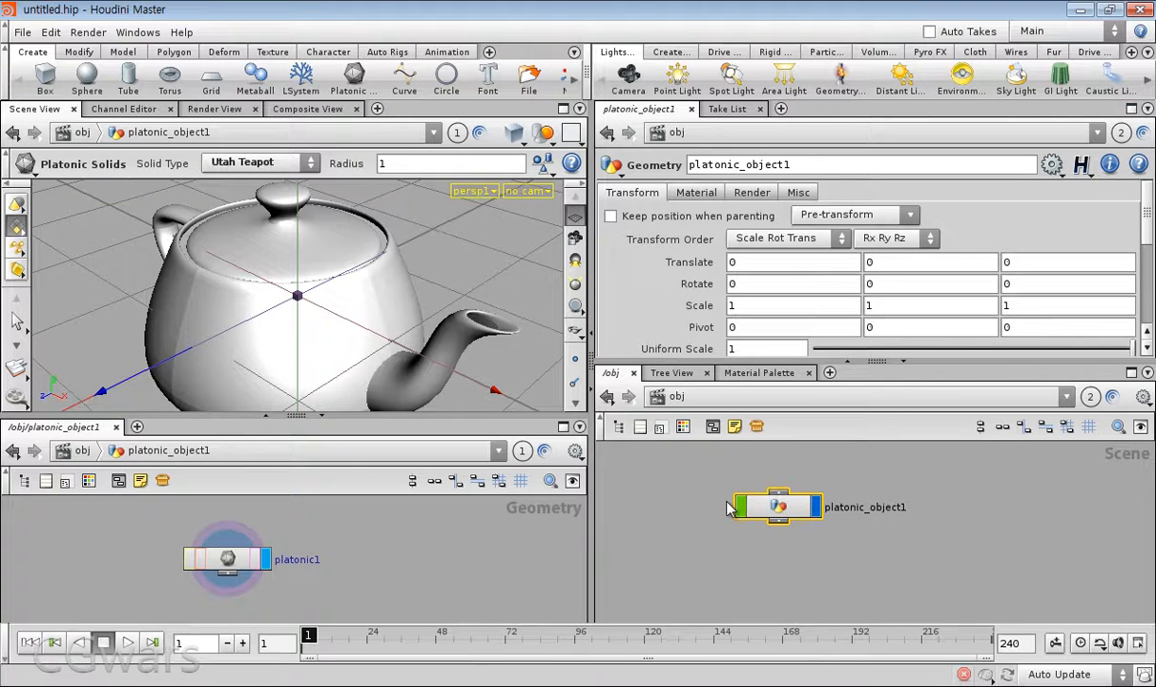
mouse_move(694, 462)
mouse_down()
mouse_move(855, 584)
mouse_move(696, 467)
mouse_up()
key(l)
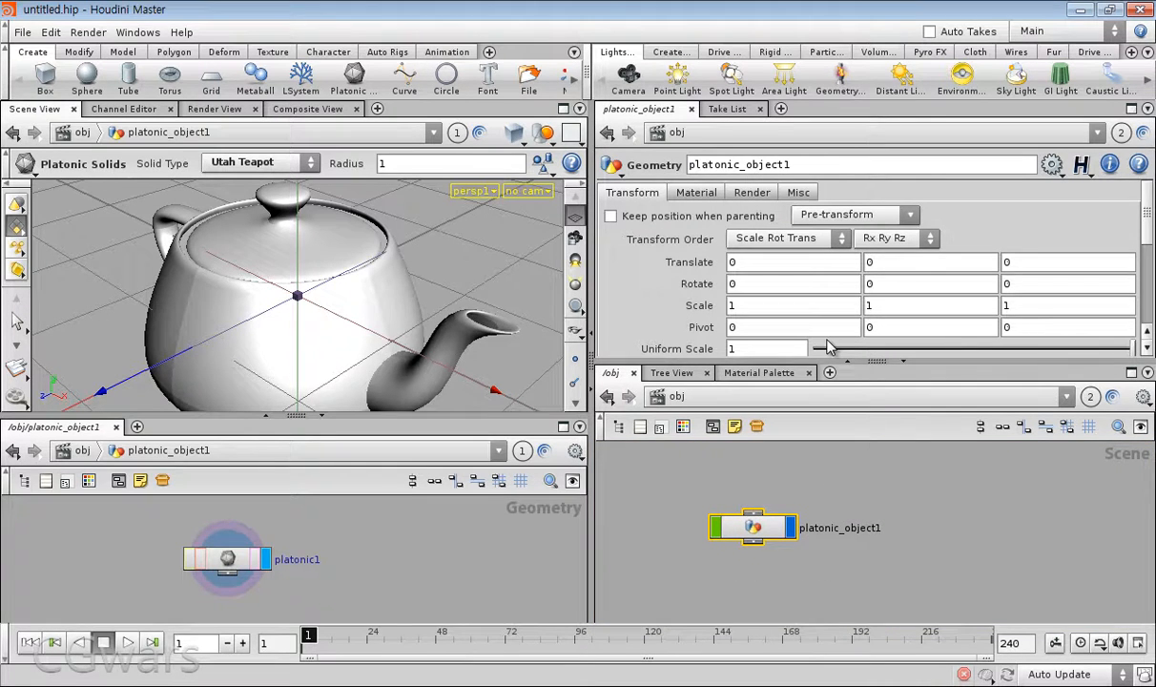
click(647, 439)
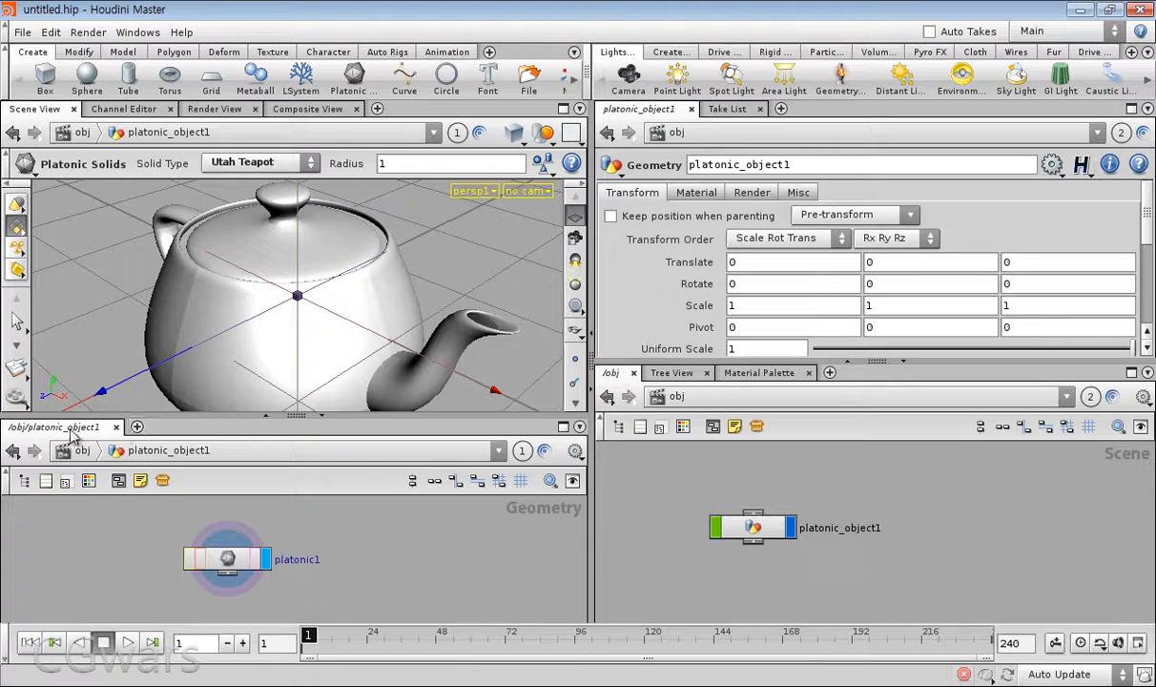
Step: Add a Textport tab to the pane below the Scene View and switch between it and the network tab
click(137, 428)
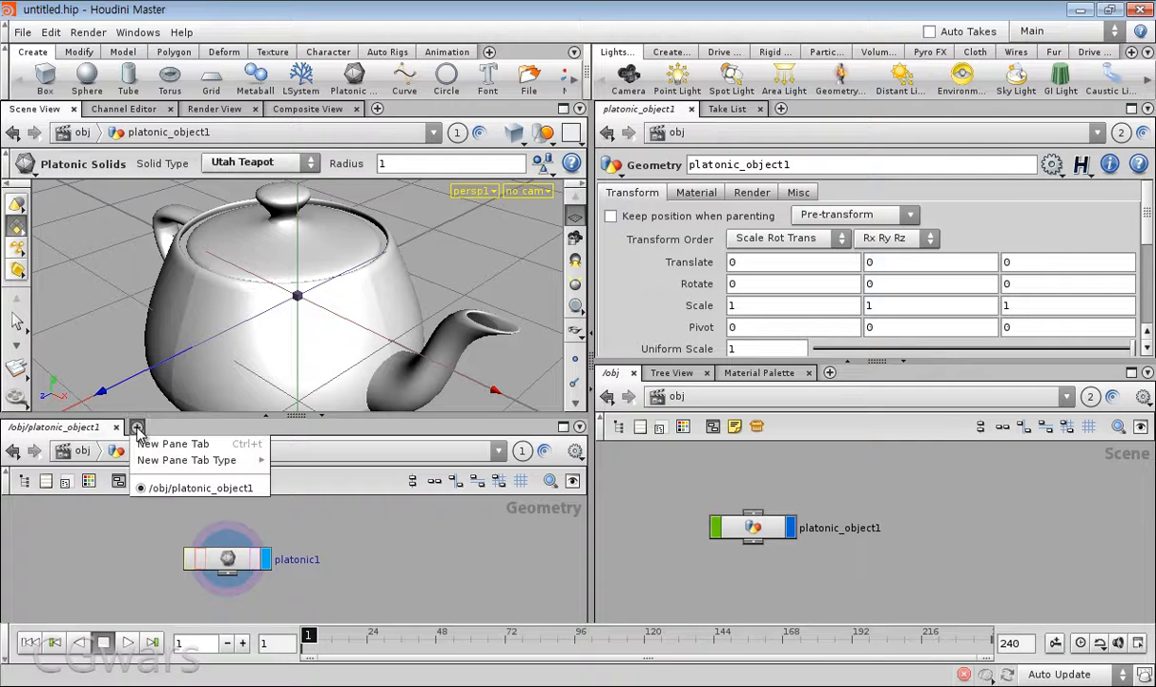
mouse_move(191, 460)
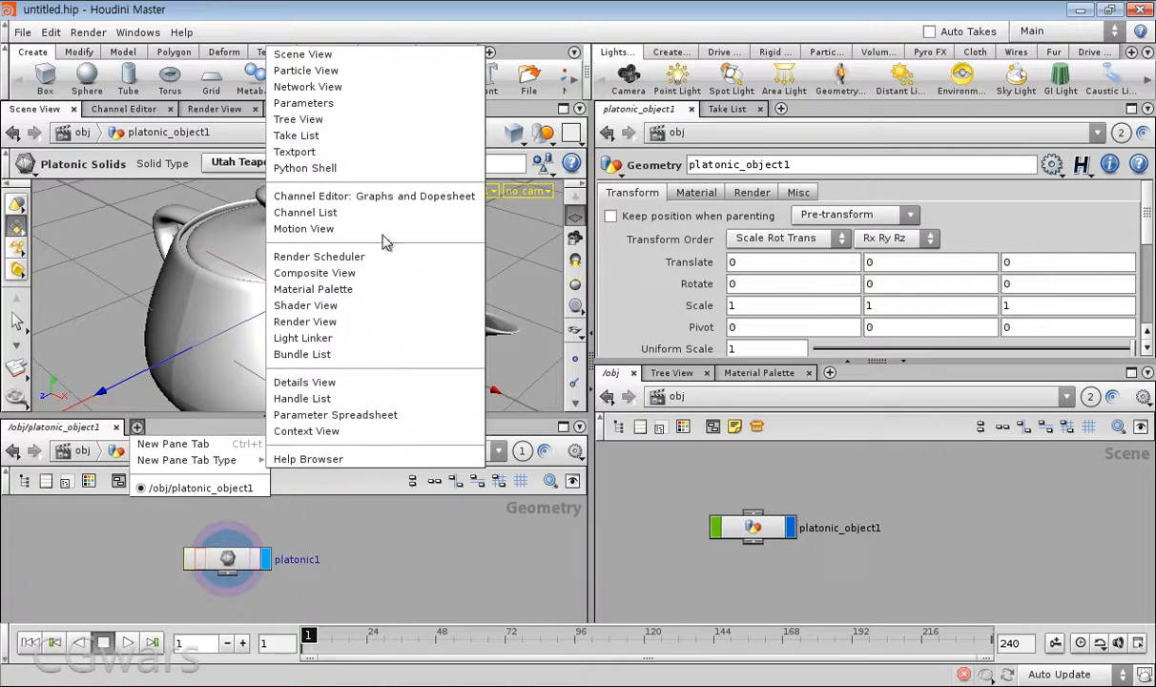
click(357, 154)
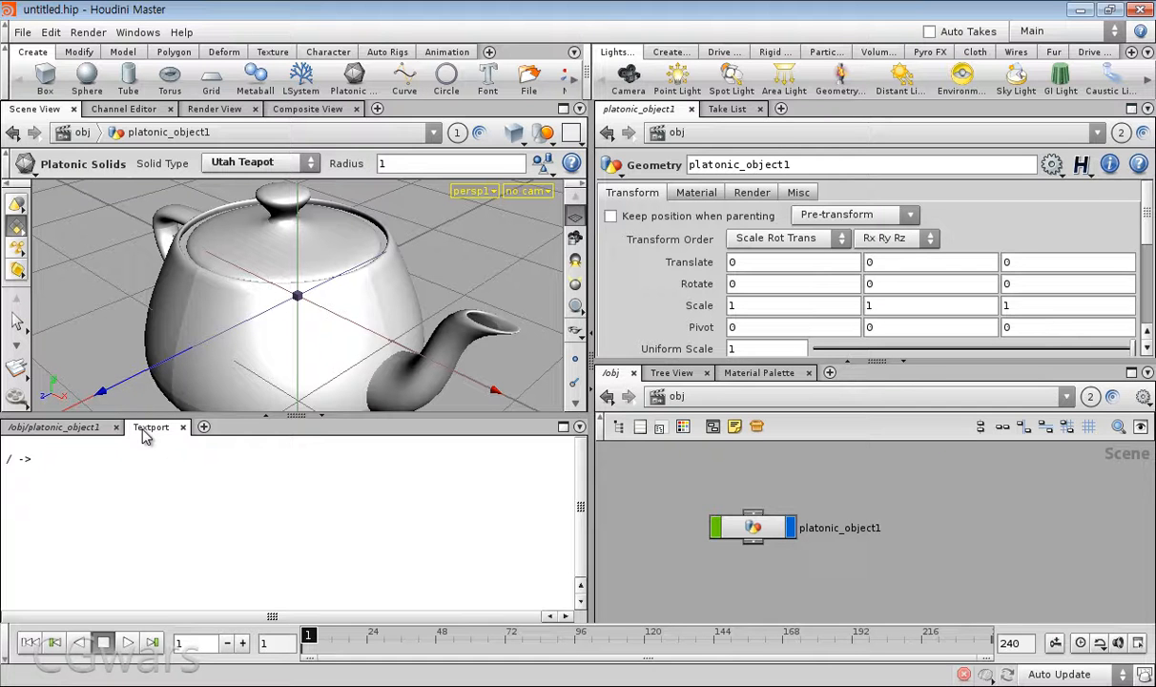
click(161, 458)
click(55, 427)
click(170, 429)
Step: Select platonic_object1 in the group 2 network and enter it
scroll(795, 467, down, 1)
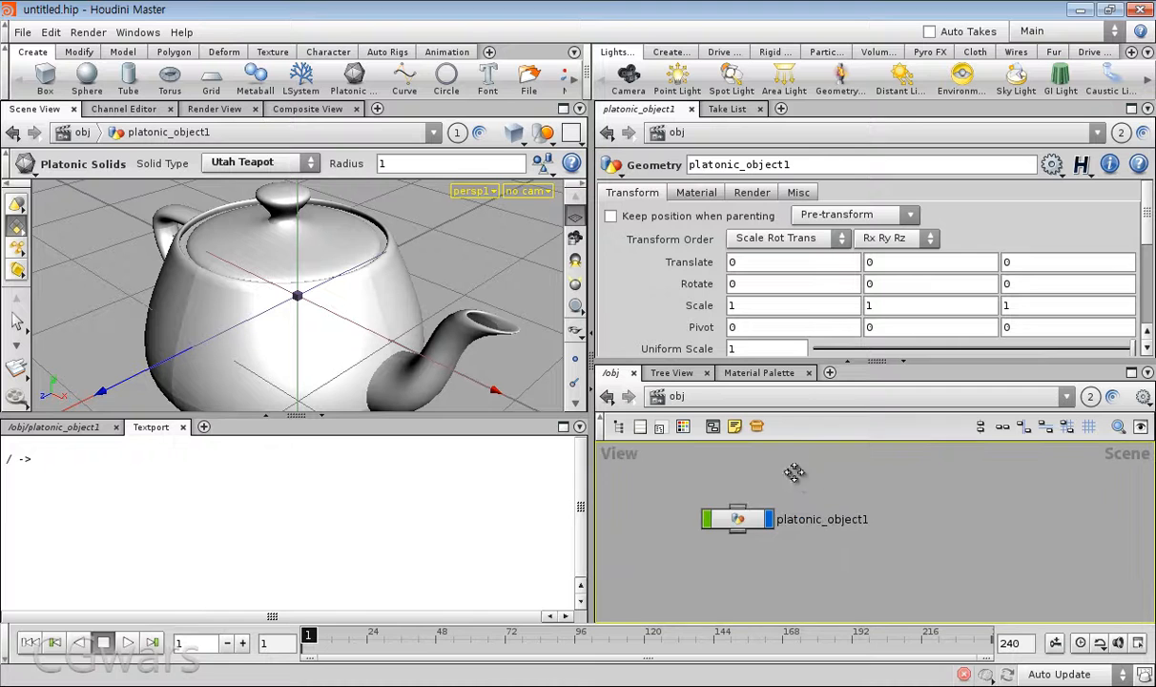
drag(830, 472, 711, 577)
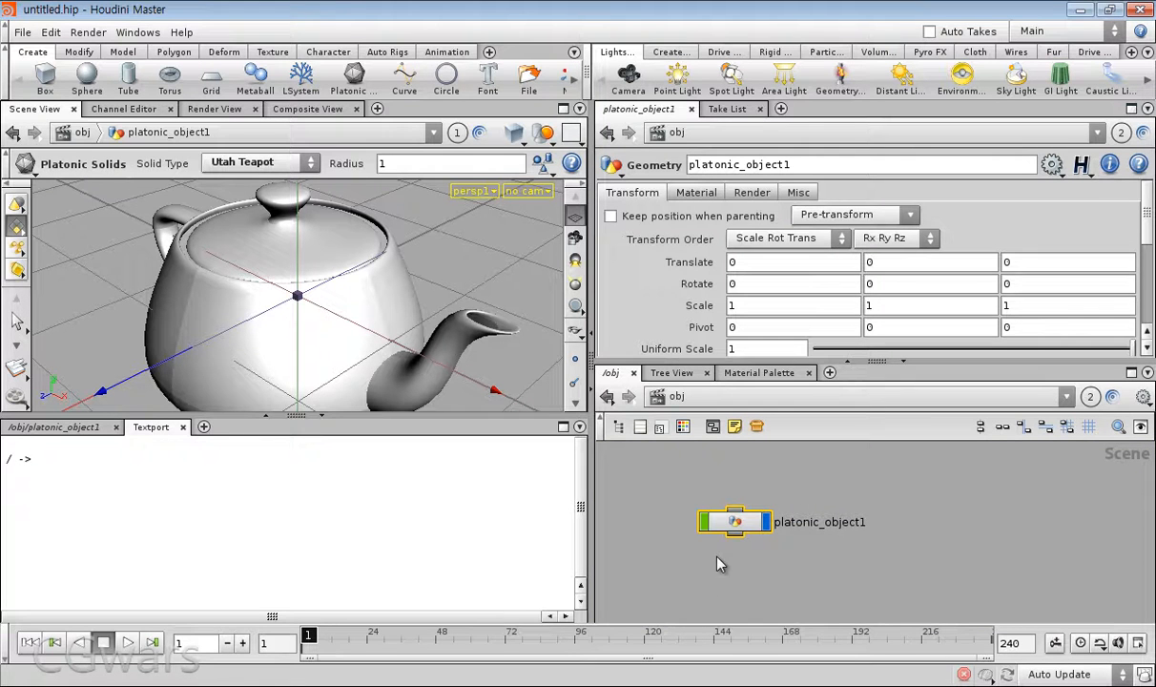
double_click(734, 520)
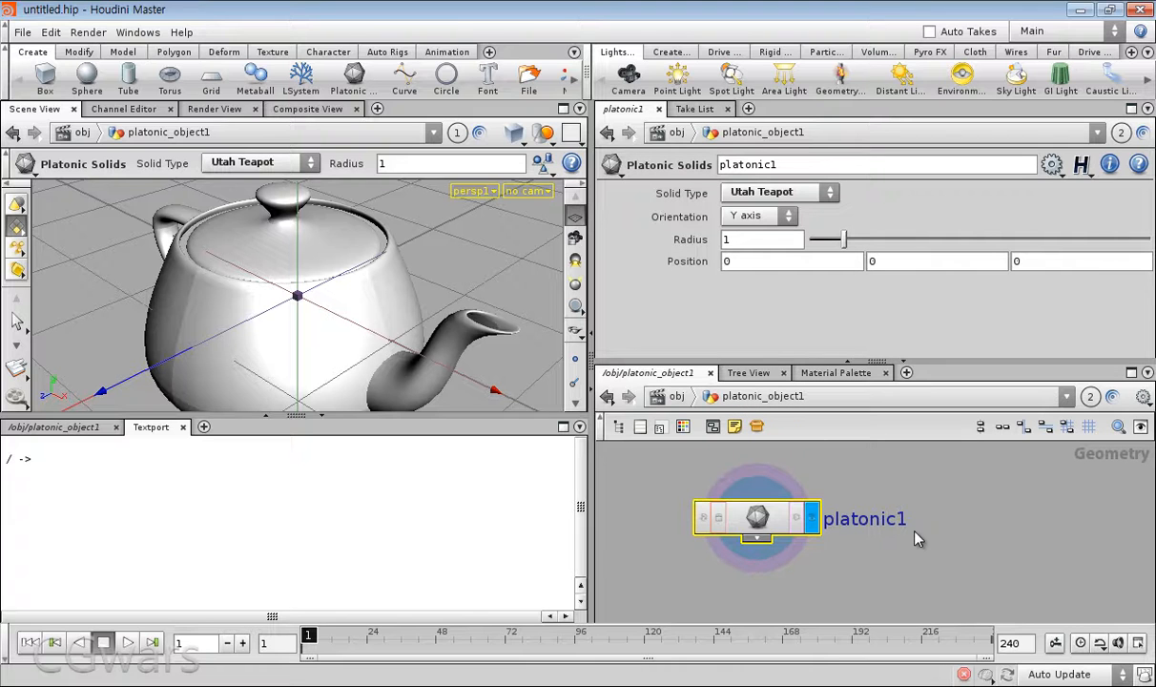
Step: Drop the platonic1 node into the Textport to insert its path, run that line, and run / as well
drag(809, 537, 350, 534)
key(Tab)
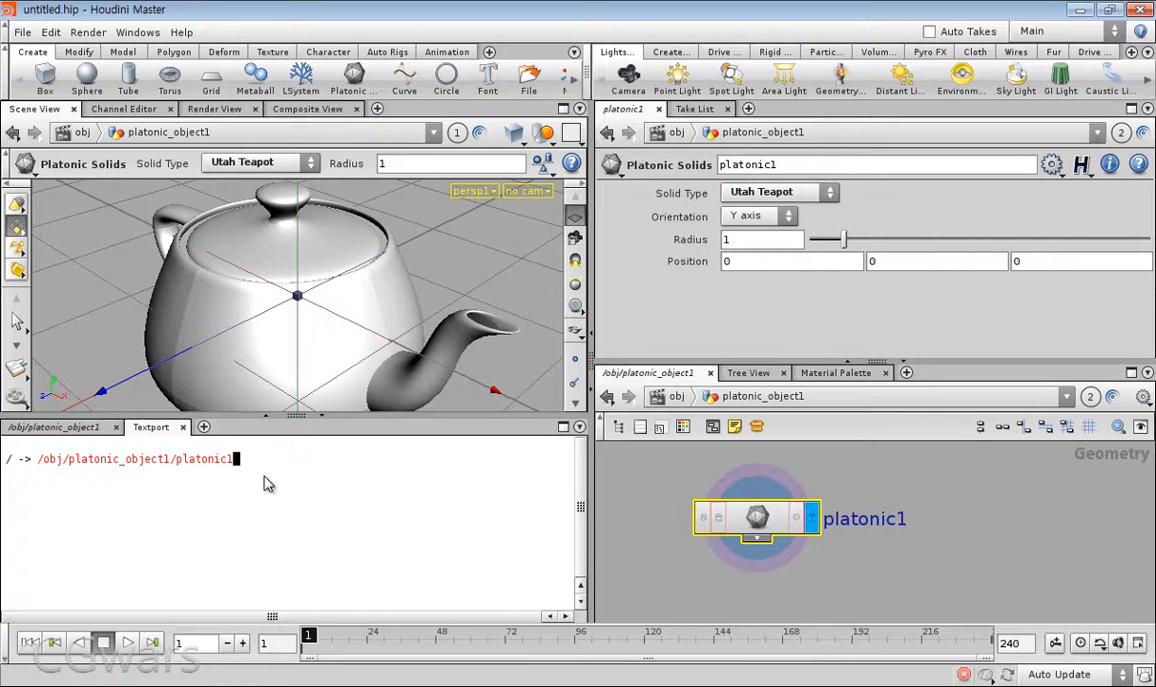
key(Return)
text(/)
key(Return)
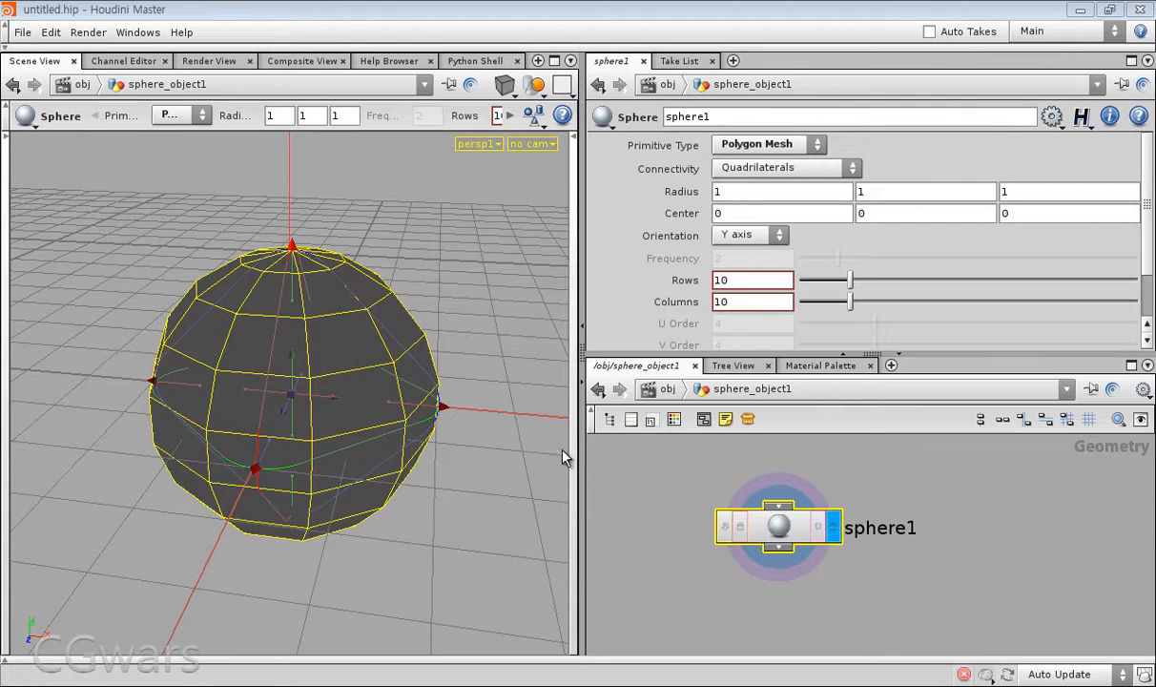
Step: Narrow the Scene View column slightly, and collapse and restore the Scene View and the parameter and network column in turn
drag(581, 457, 542, 467)
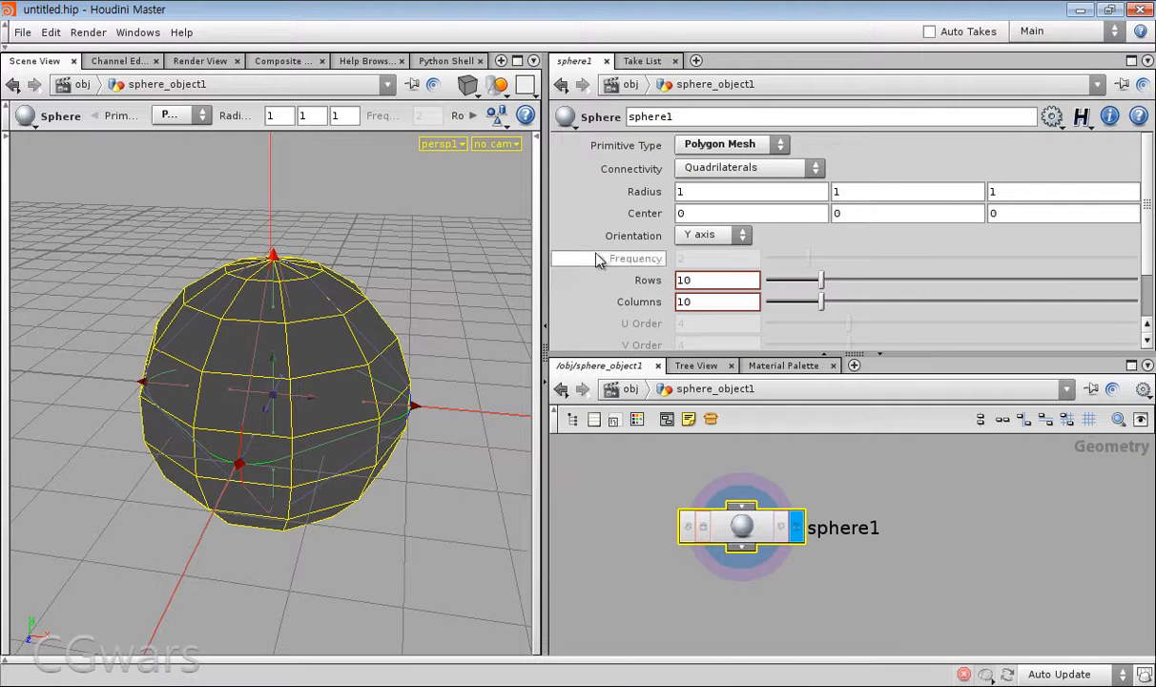
click(543, 328)
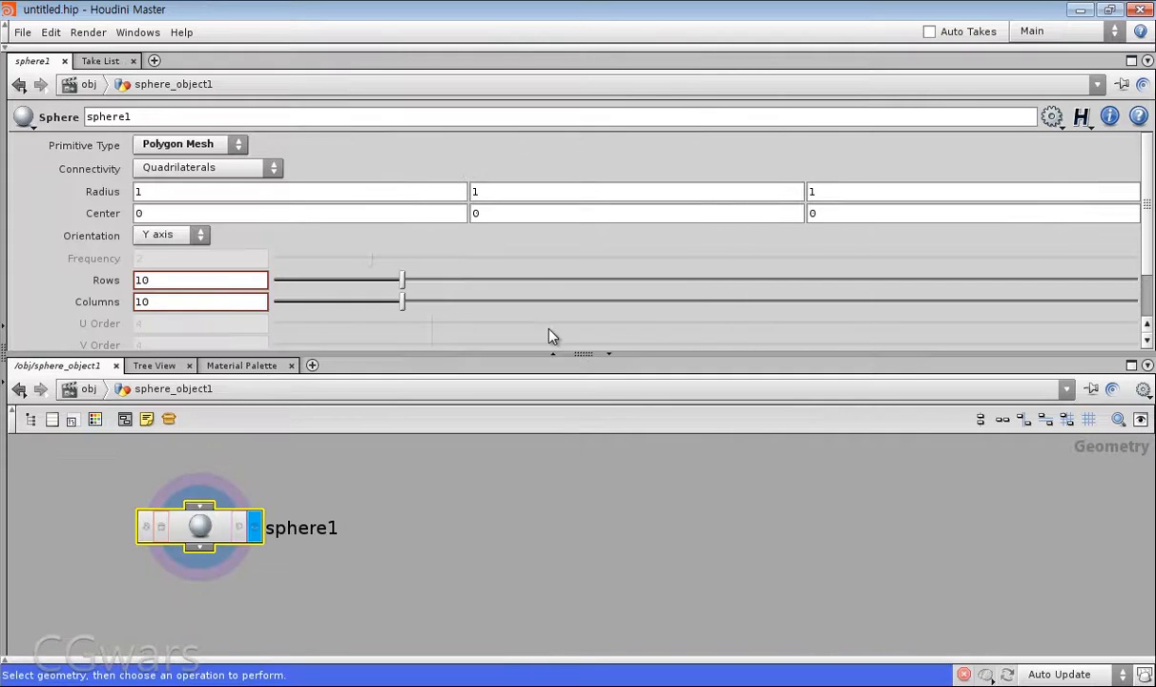
click(5, 327)
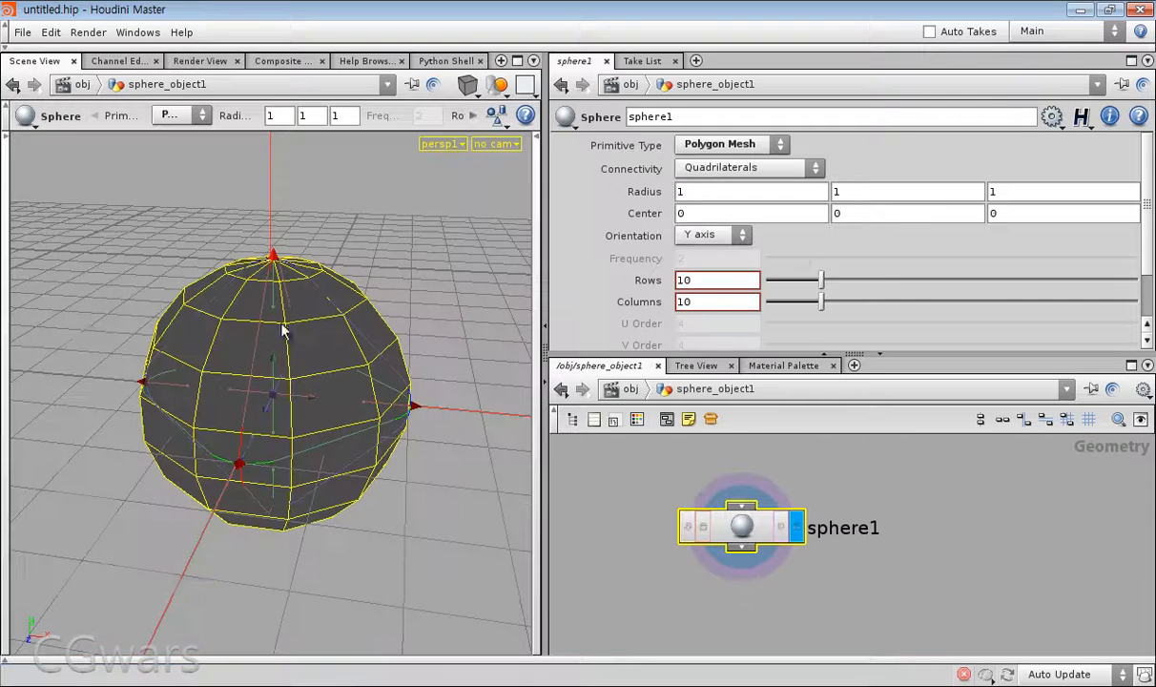
click(547, 382)
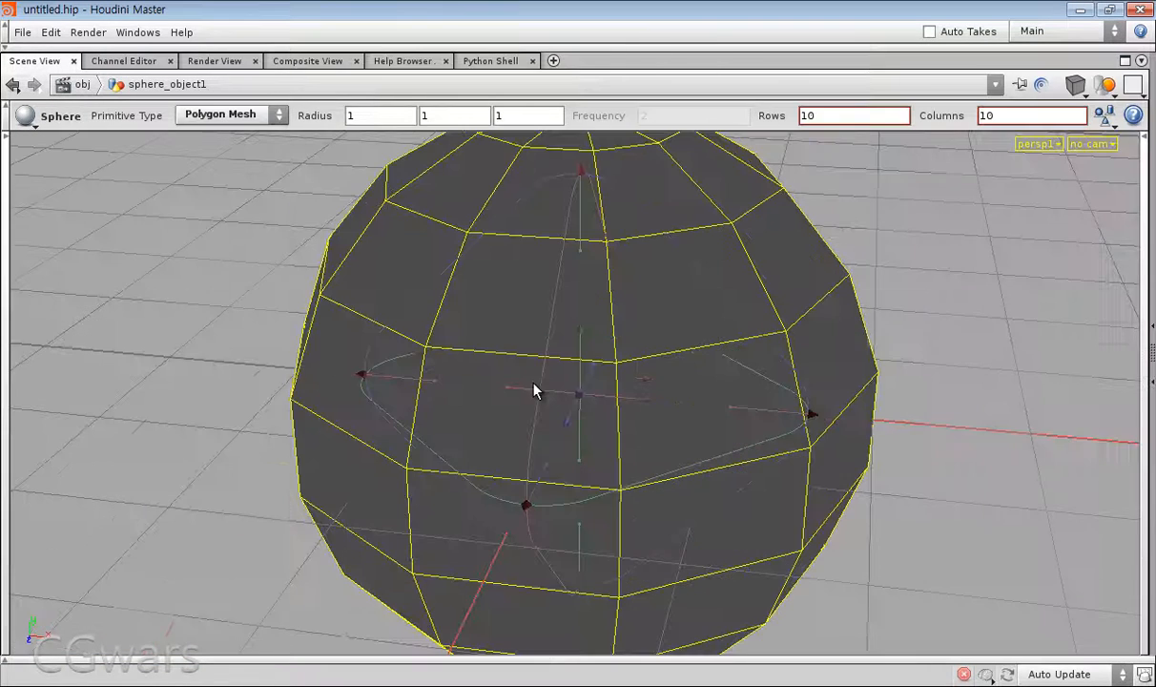
click(1151, 386)
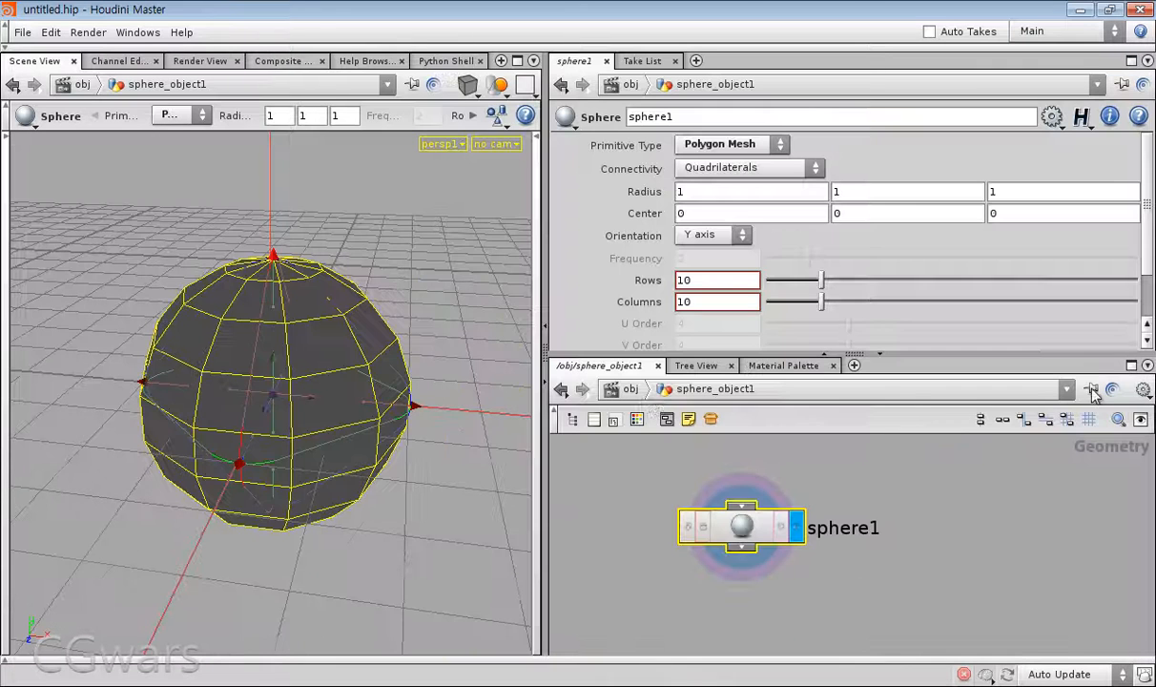
Step: Swap the two pane columns and swap them back, and do the same with the parameter and network panes
click(550, 355)
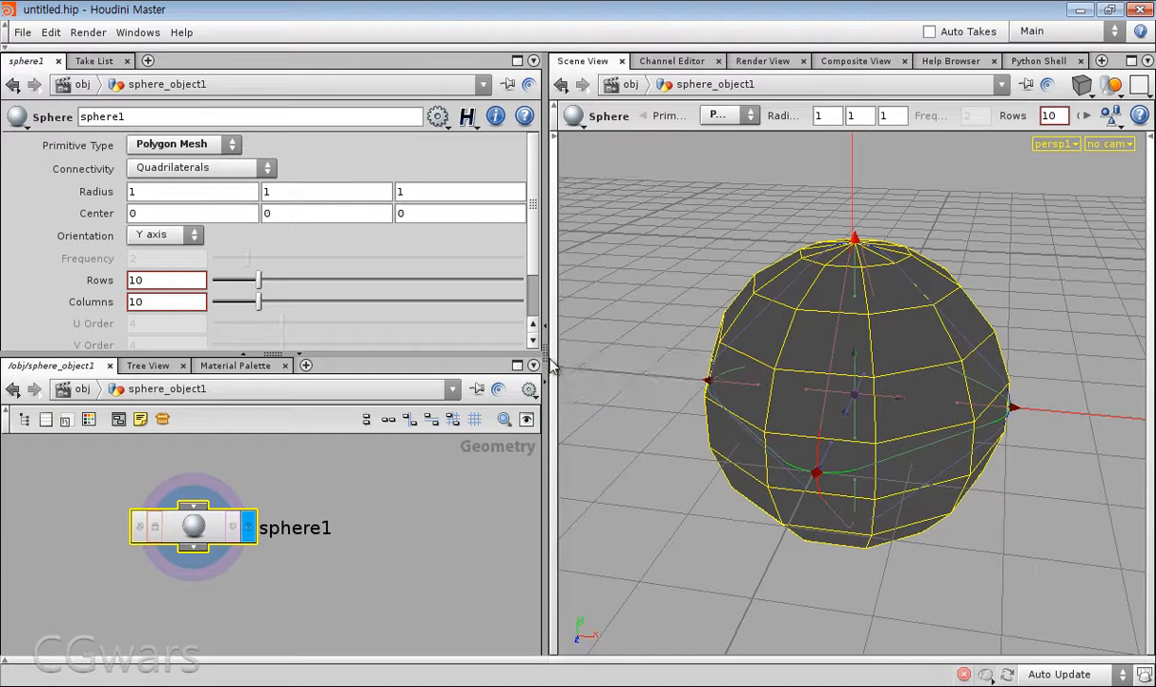
click(551, 355)
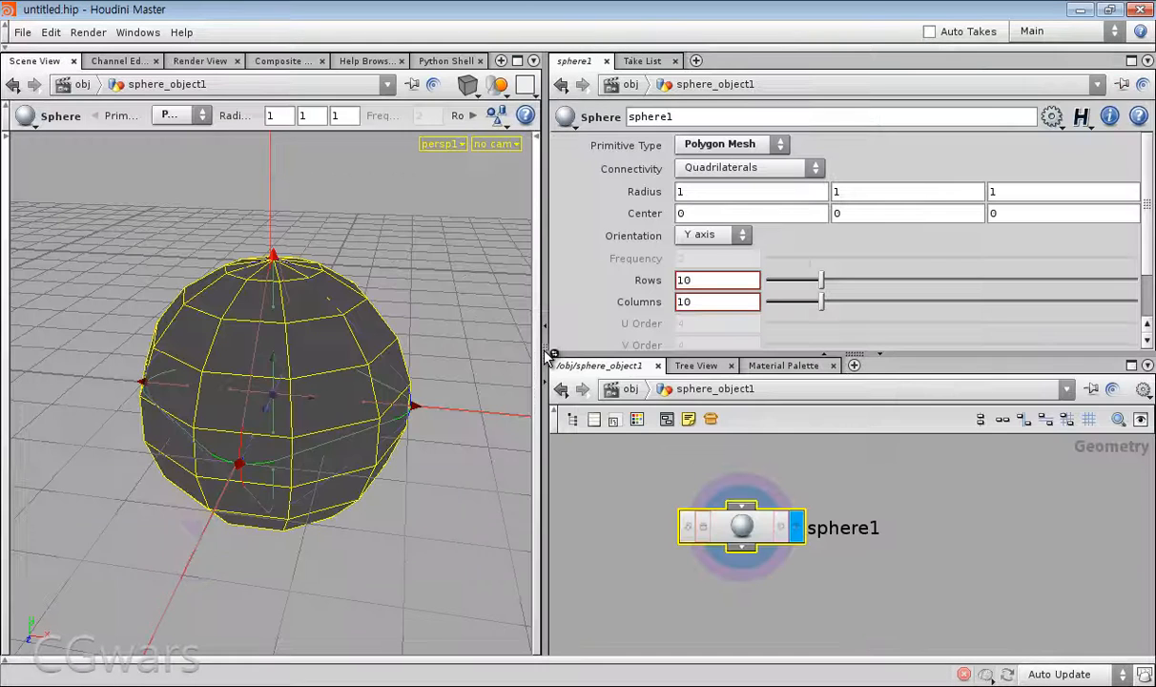
click(857, 356)
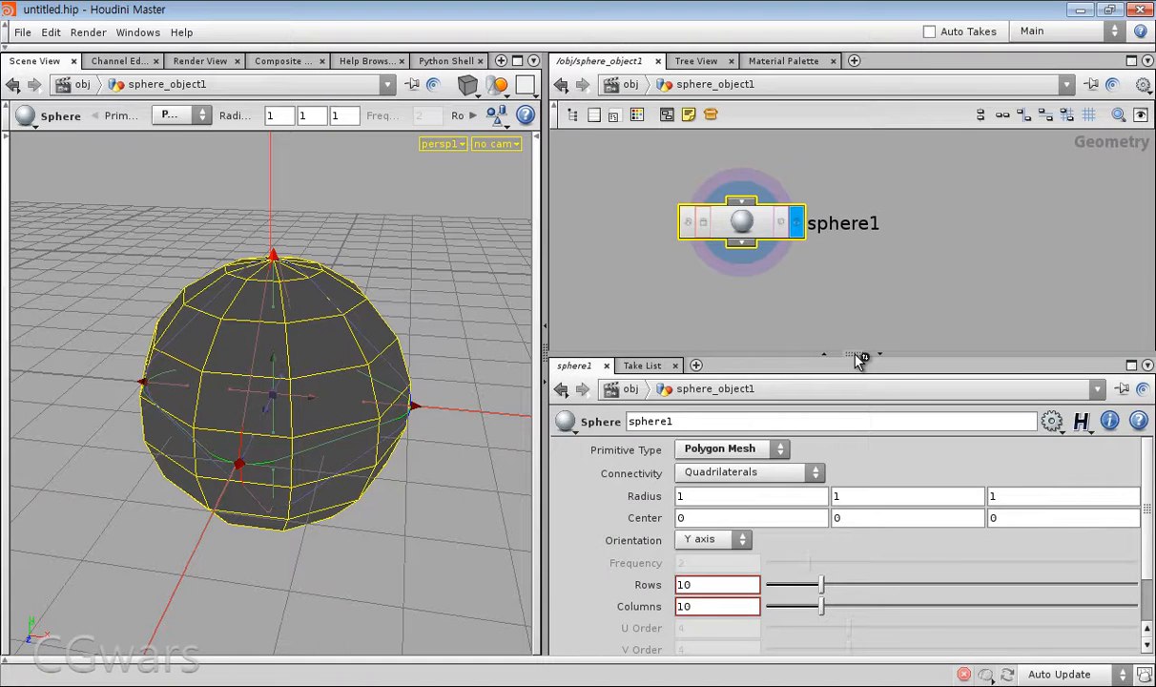
click(857, 355)
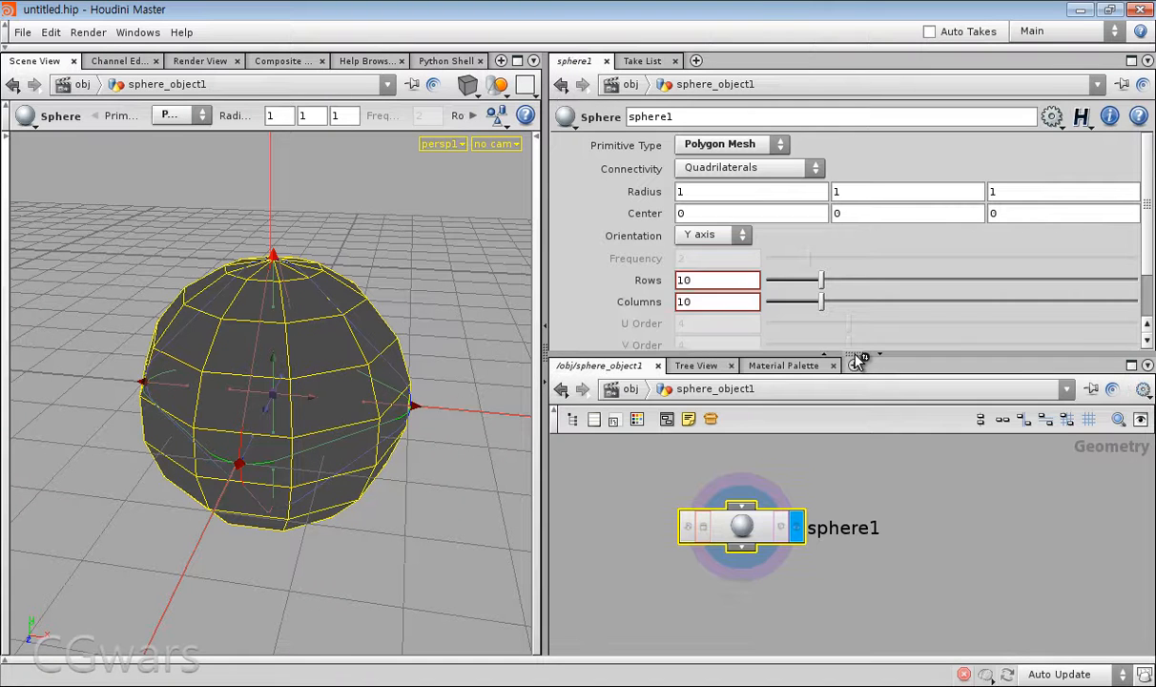
Step: Maximize and restore the Scene View, the parameter pane and the network pane in turn
click(516, 63)
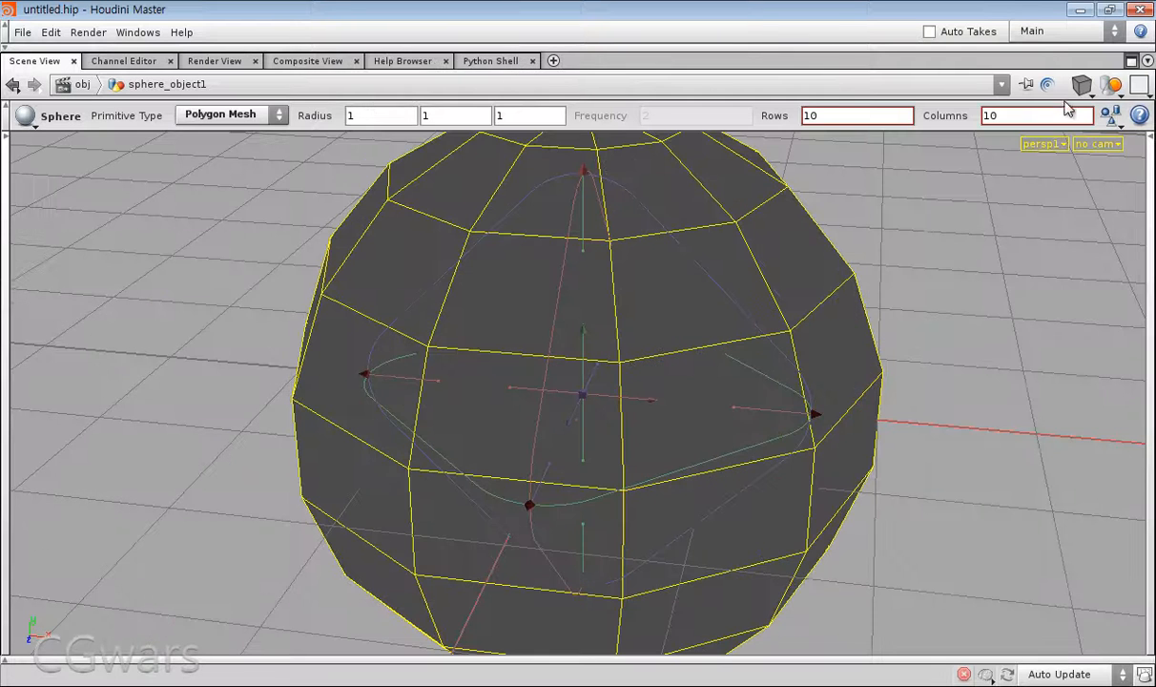
click(1133, 63)
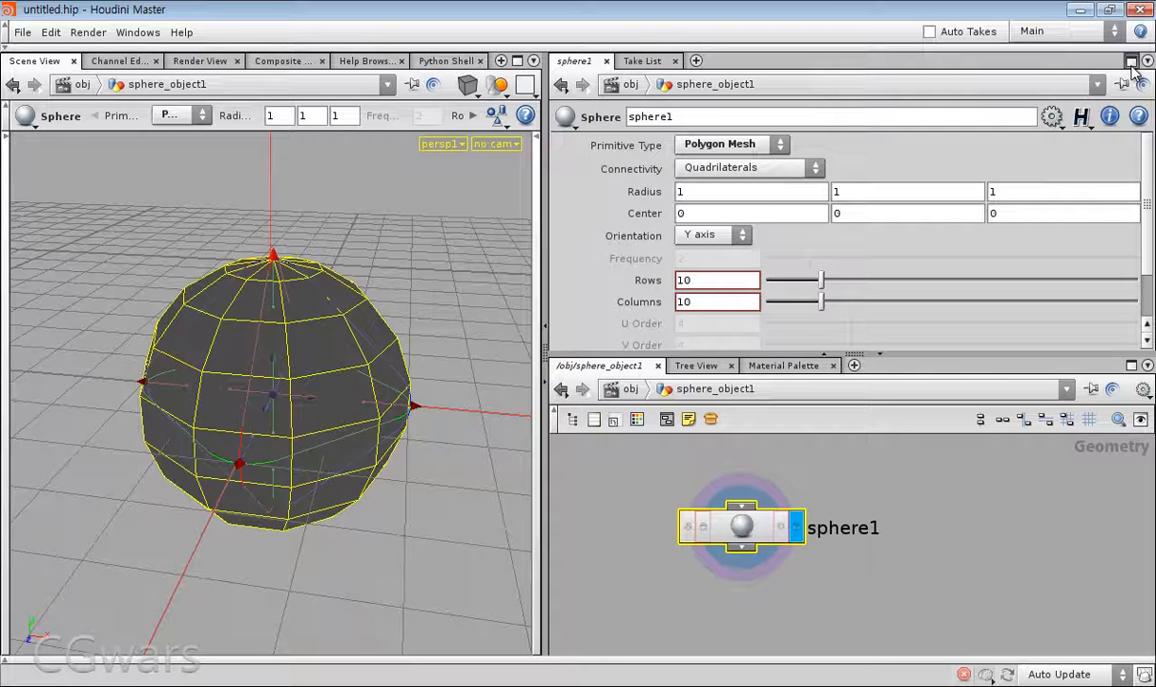
click(1131, 63)
click(1132, 63)
click(1131, 63)
click(1131, 62)
click(1131, 365)
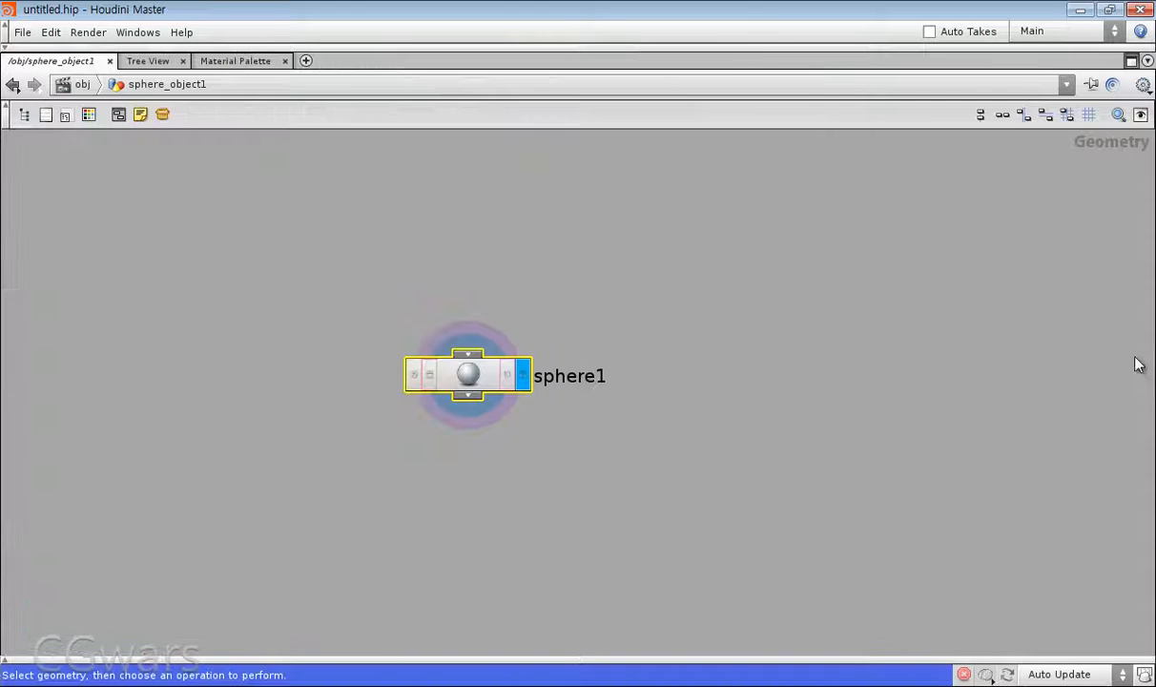
click(1131, 61)
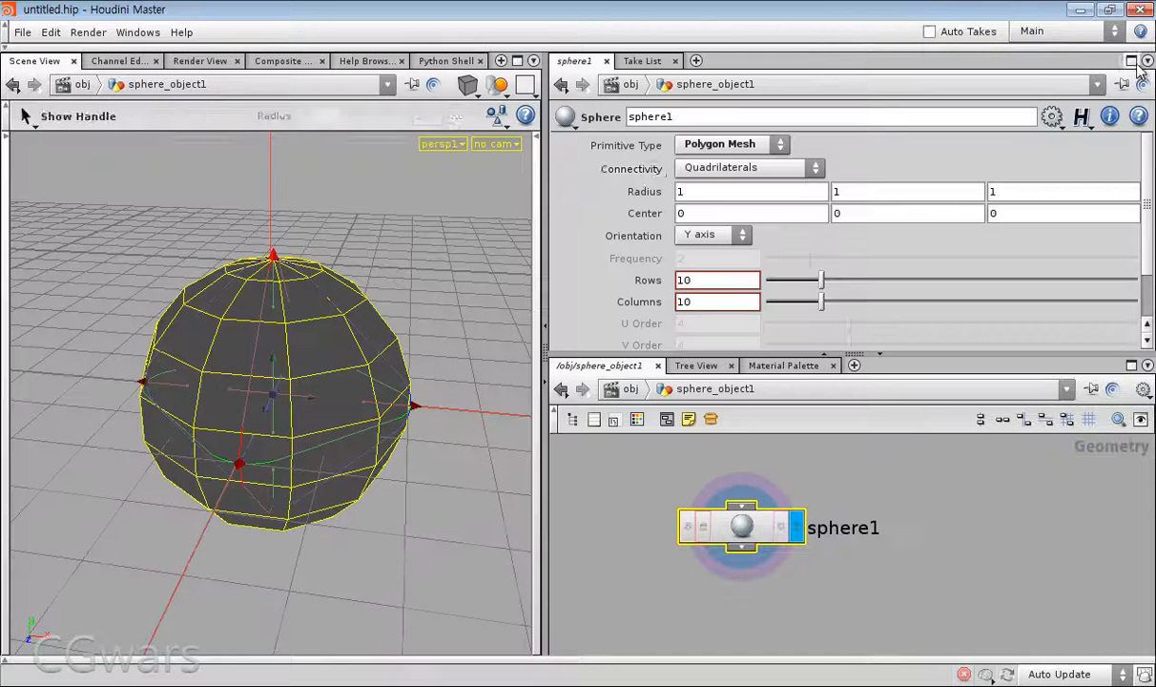
Step: Tear off the Python Shell tab into its own floating window
click(533, 61)
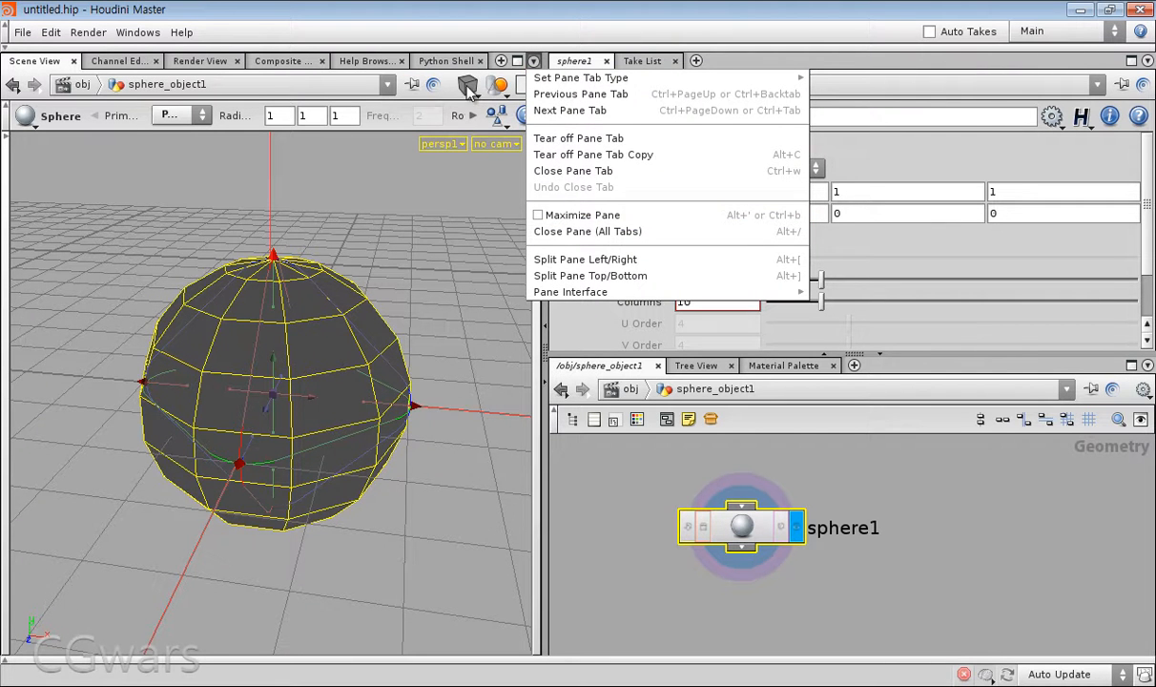
click(425, 61)
click(436, 61)
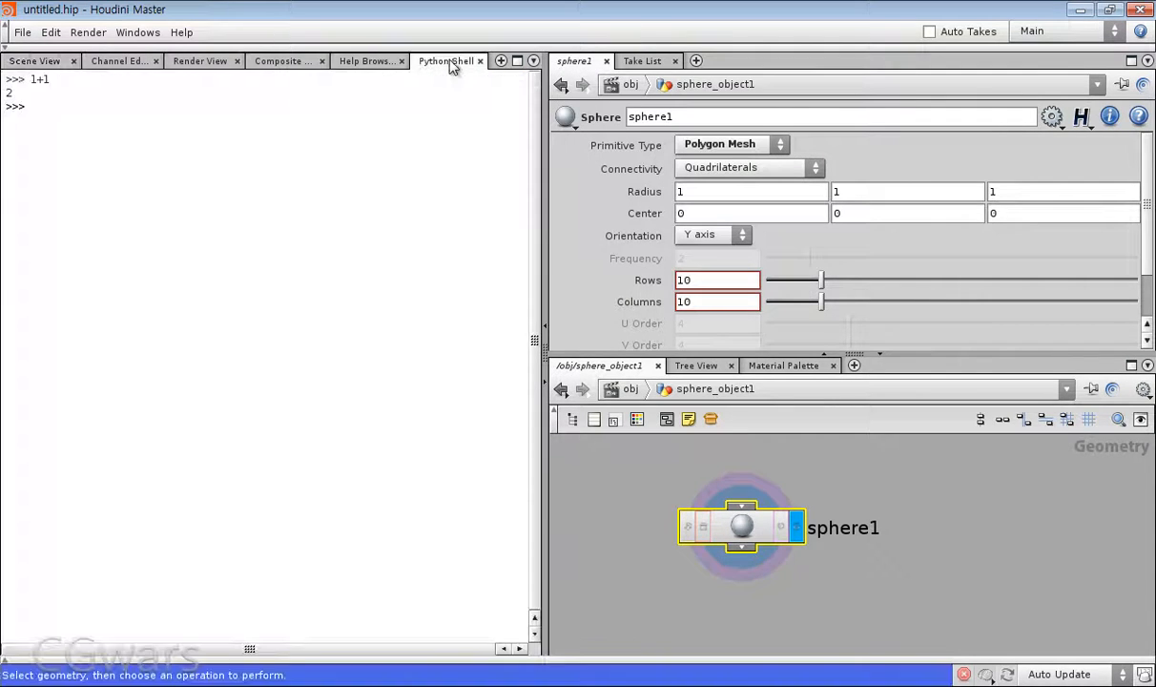
click(533, 62)
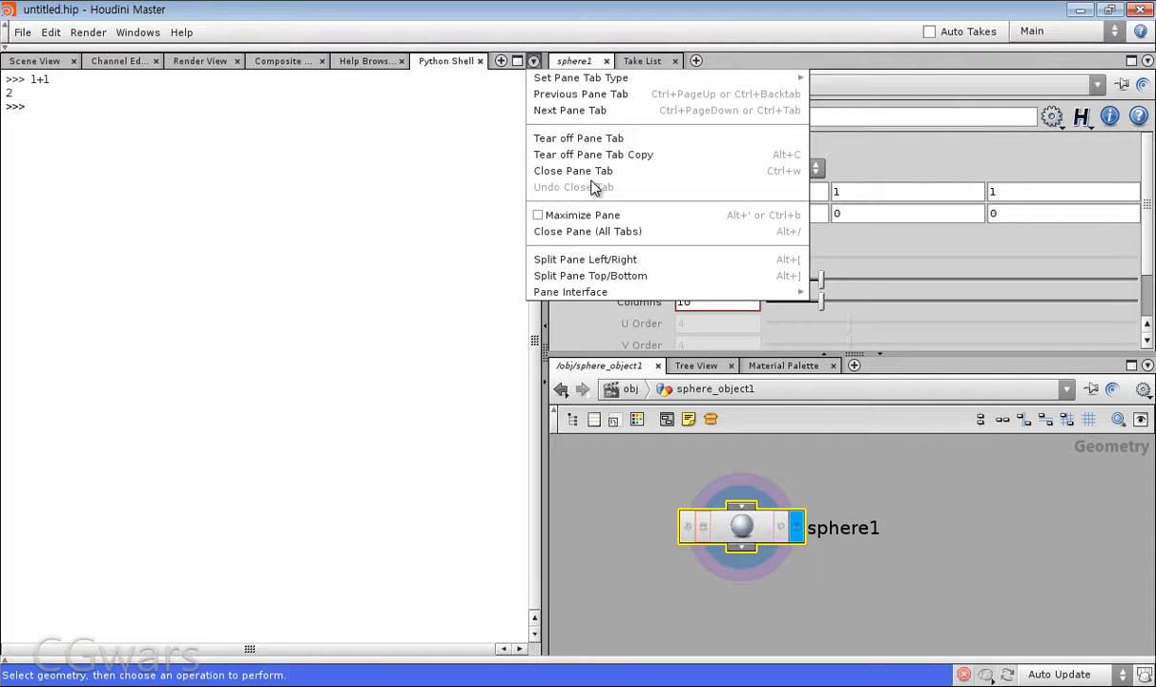
click(637, 139)
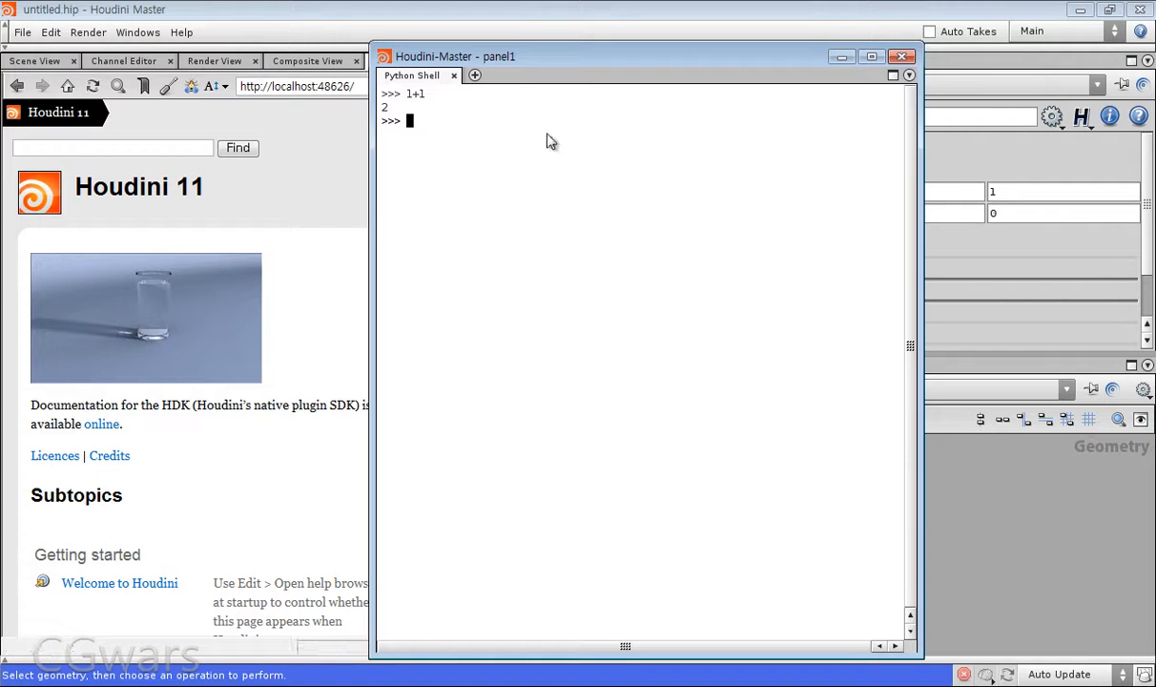
Step: Shrink the floating Python Shell window, place it over the parameter and network panes, and show the Scene View in the main window
click(870, 56)
drag(652, 331, 844, 164)
click(34, 61)
drag(717, 160, 660, 194)
Step: Run 2+2 and sin($F) in the Python Shell and recall the sin($F) line
text(+2)
key(Return)
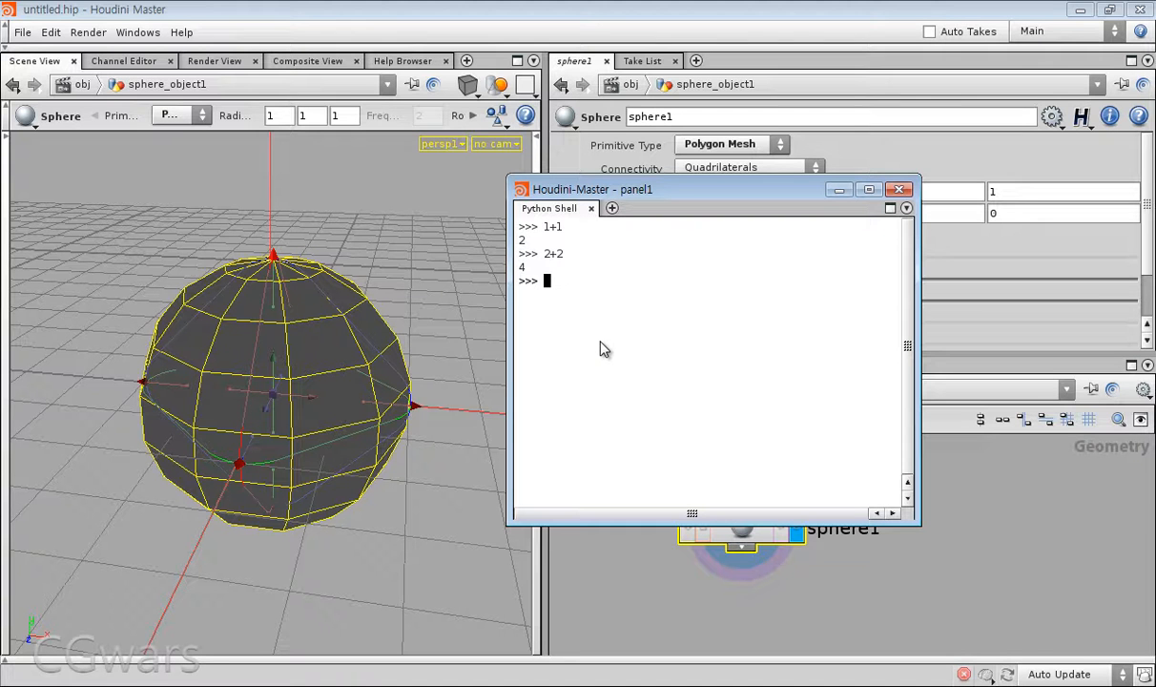
text(sin($F))
key(Return)
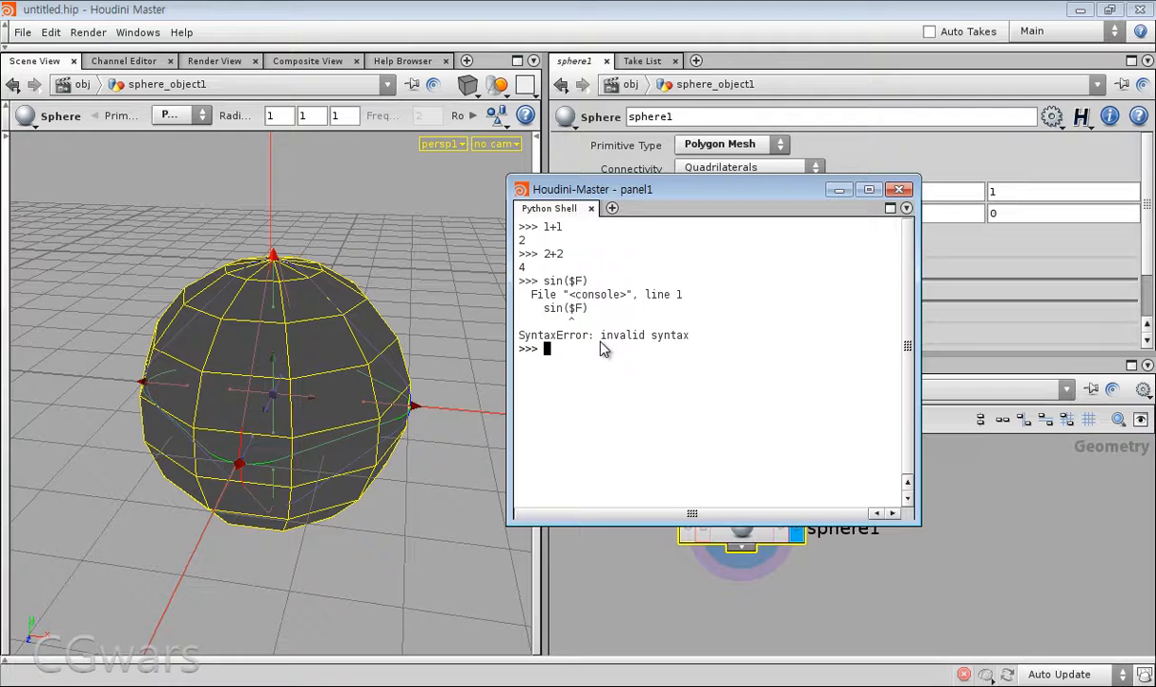
key(Up)
key(Left)
key(Left)
key(Left)
key(Left)
key(Left)
key(Left)
Step: Add a Textport tab to the floating window and run foo sin($F) in it
click(613, 208)
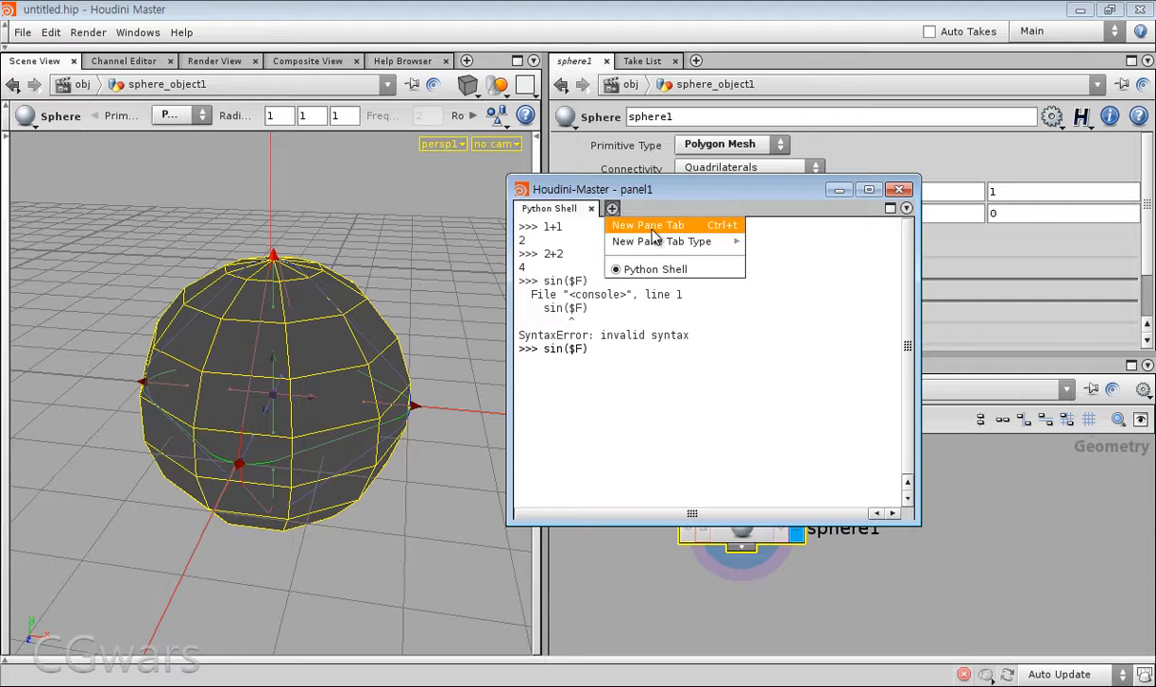
mouse_move(666, 250)
click(804, 336)
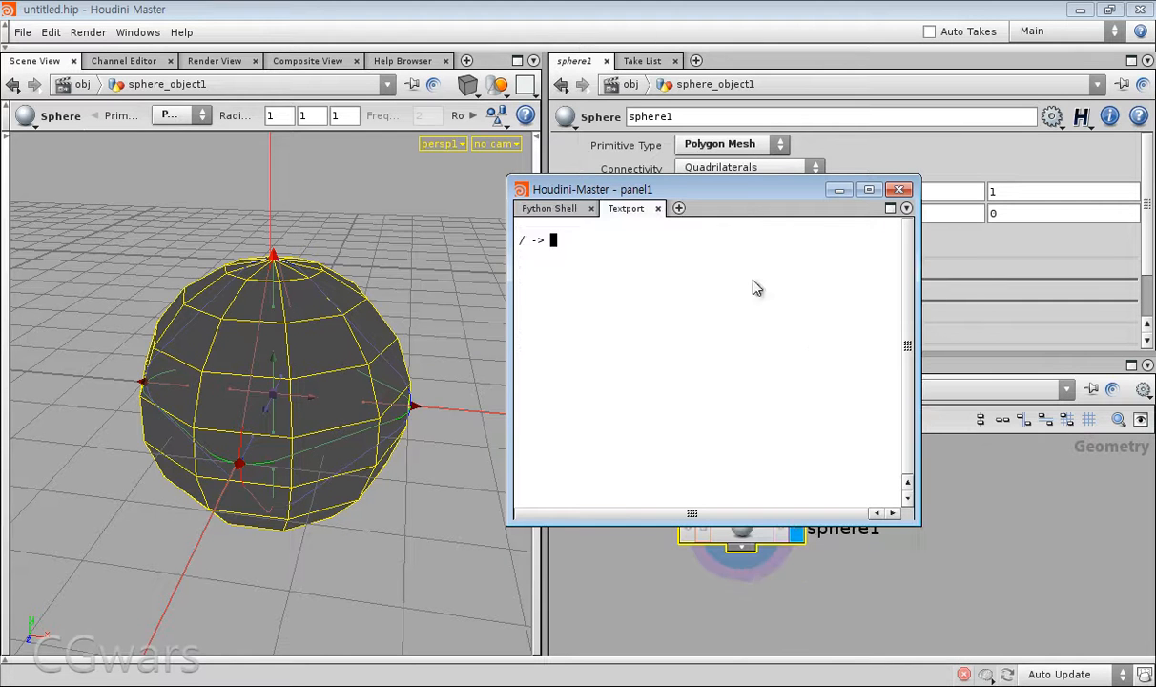
text(foo sin)
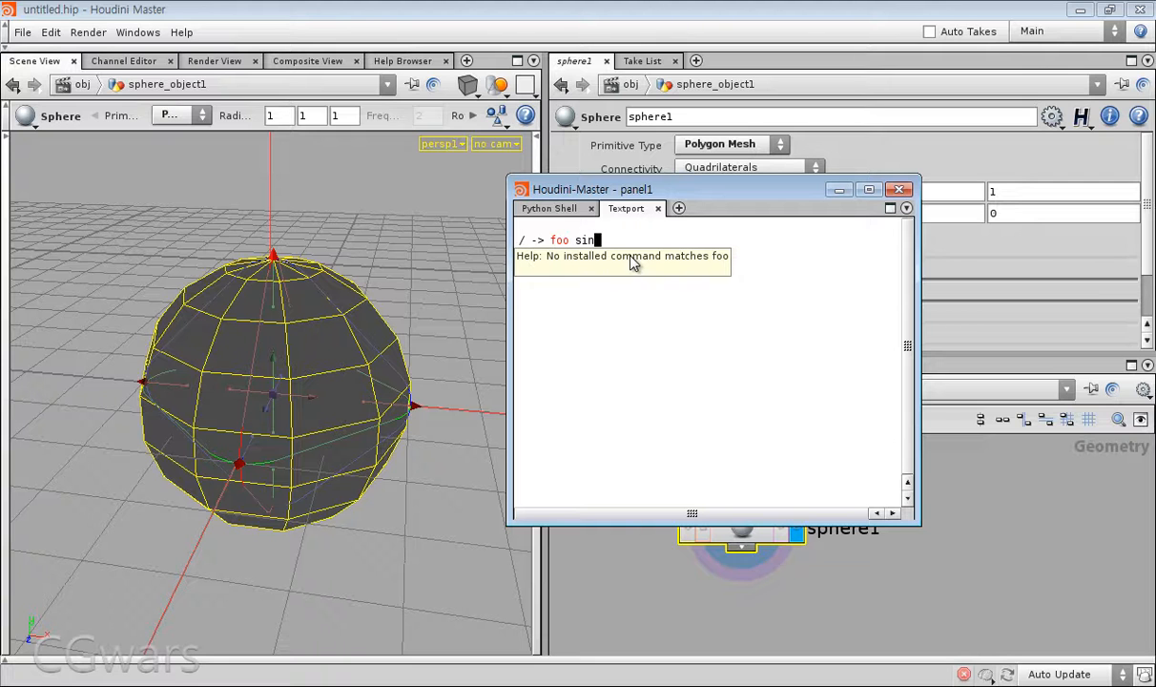
text(($F))
key(Return)
Step: Recall the Textport line, drop foo, enclose the expression in backticks as `sin($F)` and run it
key(Up)
key(Left)
key(Left)
key(Left)
key(Left)
key(Left)
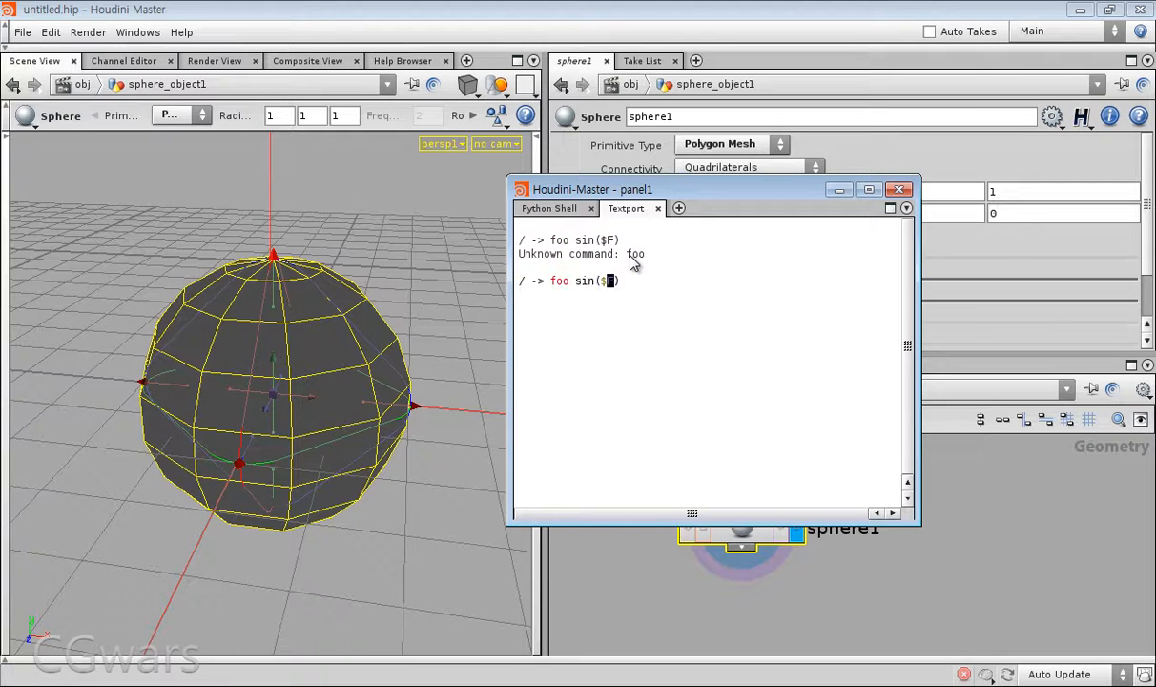
key(BackSpace)
key(BackSpace)
key(BackSpace)
key(BackSpace)
text(`)
key(End)
text(`)
key(Return)
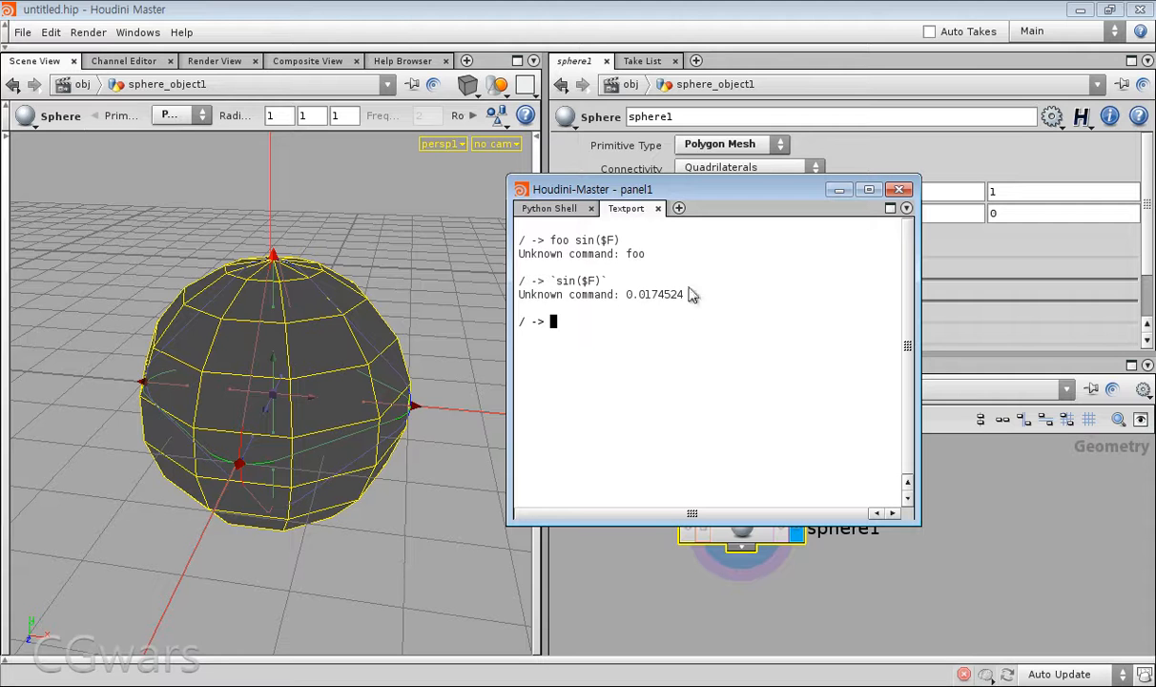
Step: Close the floating Python Shell and Textport window and reveal the toolbox beside the Scene View
click(550, 208)
drag(667, 176, 592, 211)
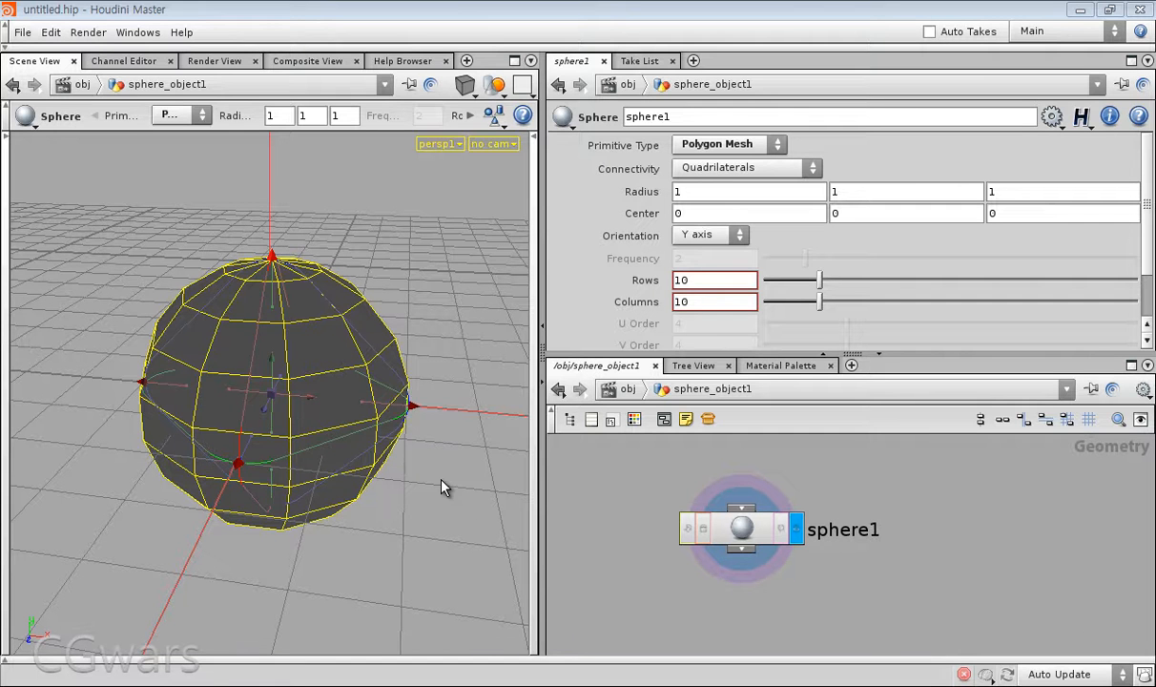
key(s)
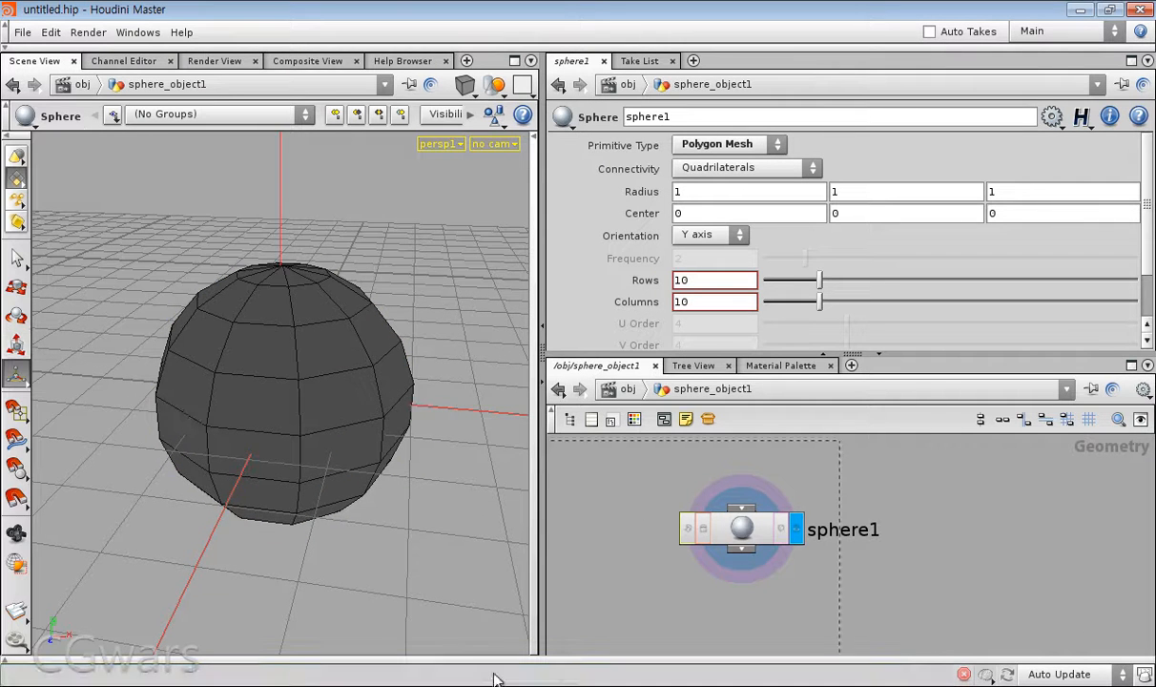
key(Return)
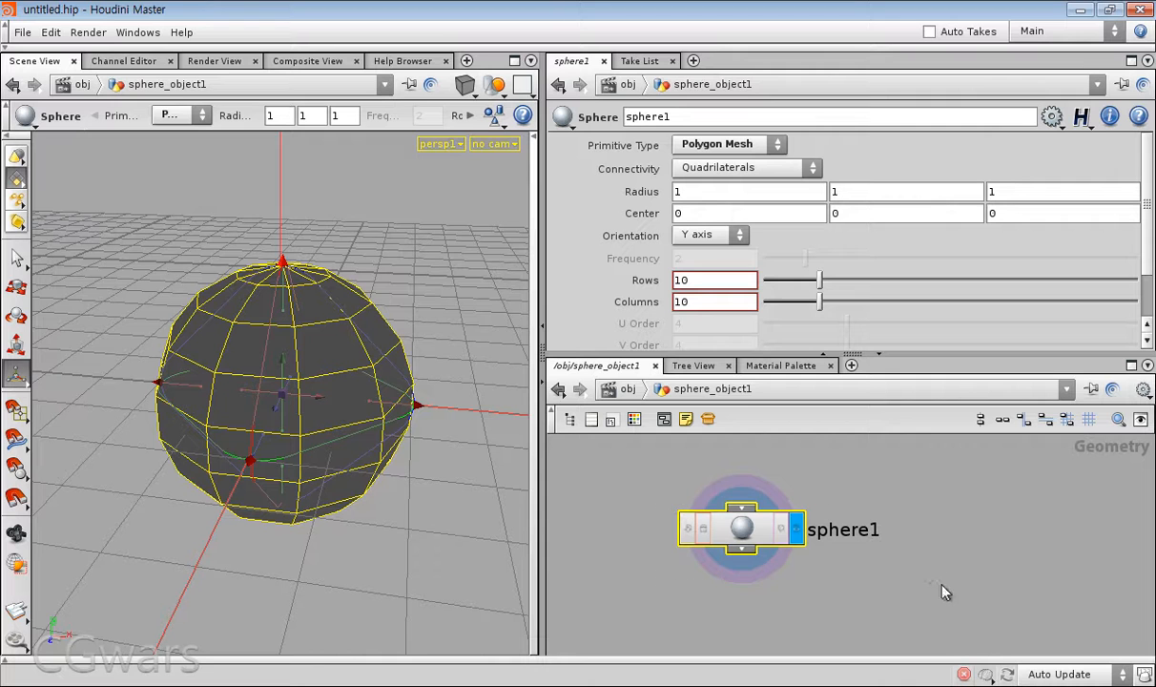
Step: Try moving a block of the sphere's faces about 0.34 along X with the Move tool, and undo the edit
click(17, 258)
click(17, 288)
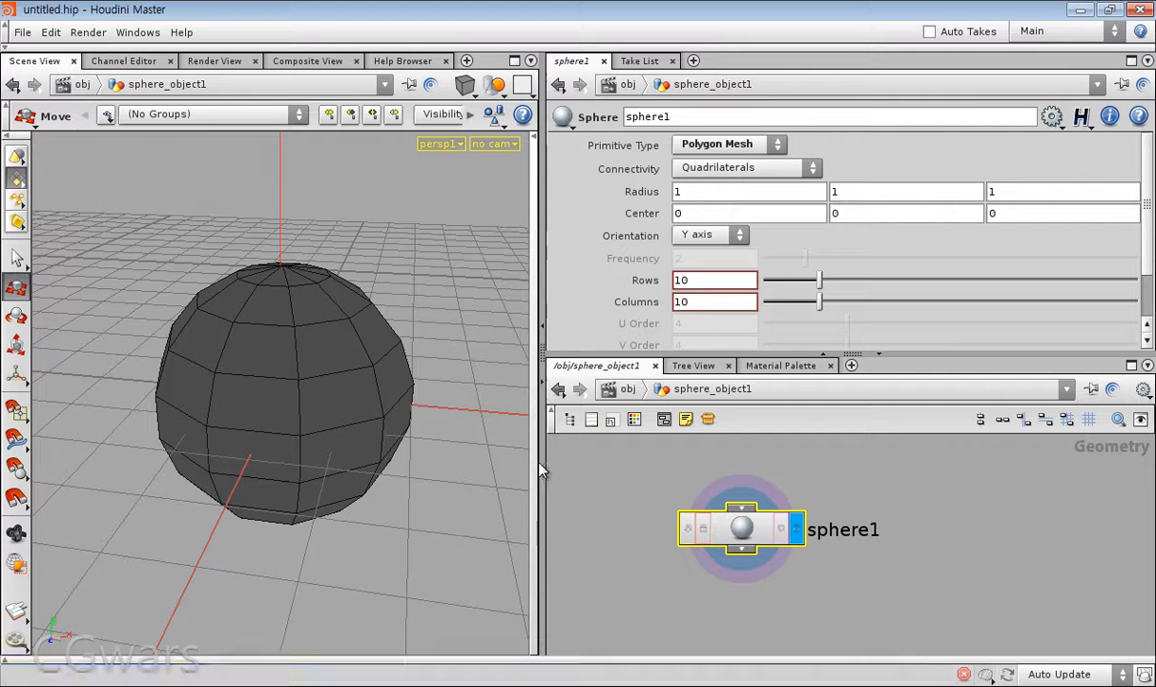
drag(386, 310, 284, 464)
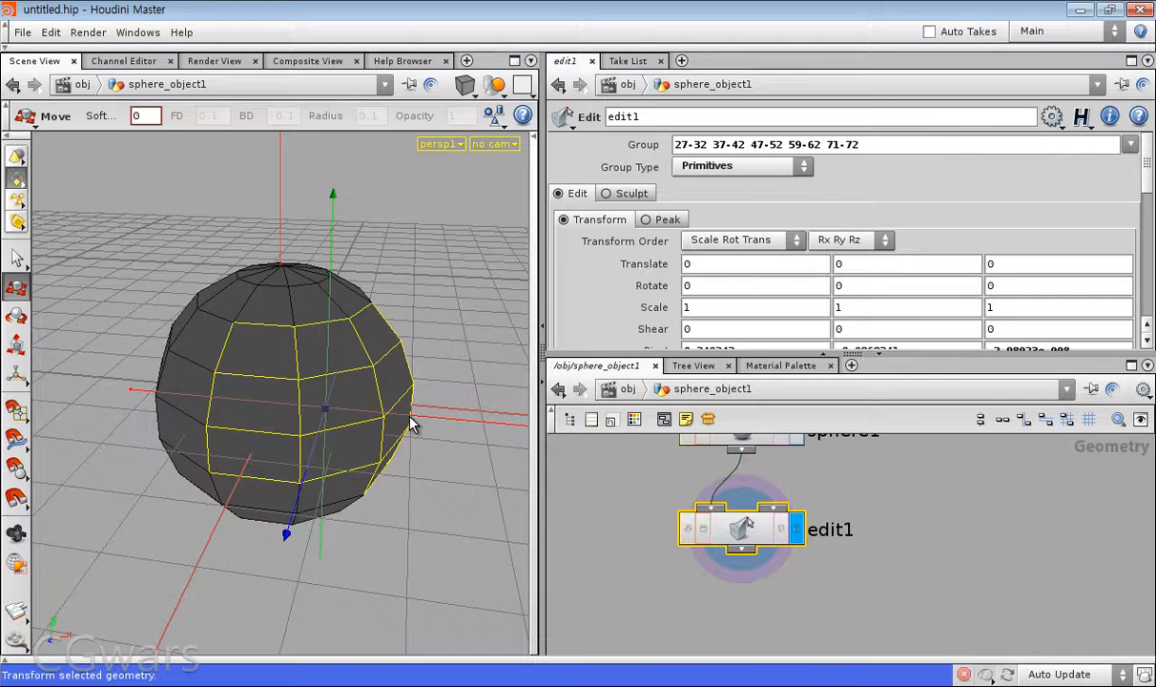
drag(382, 417, 454, 429)
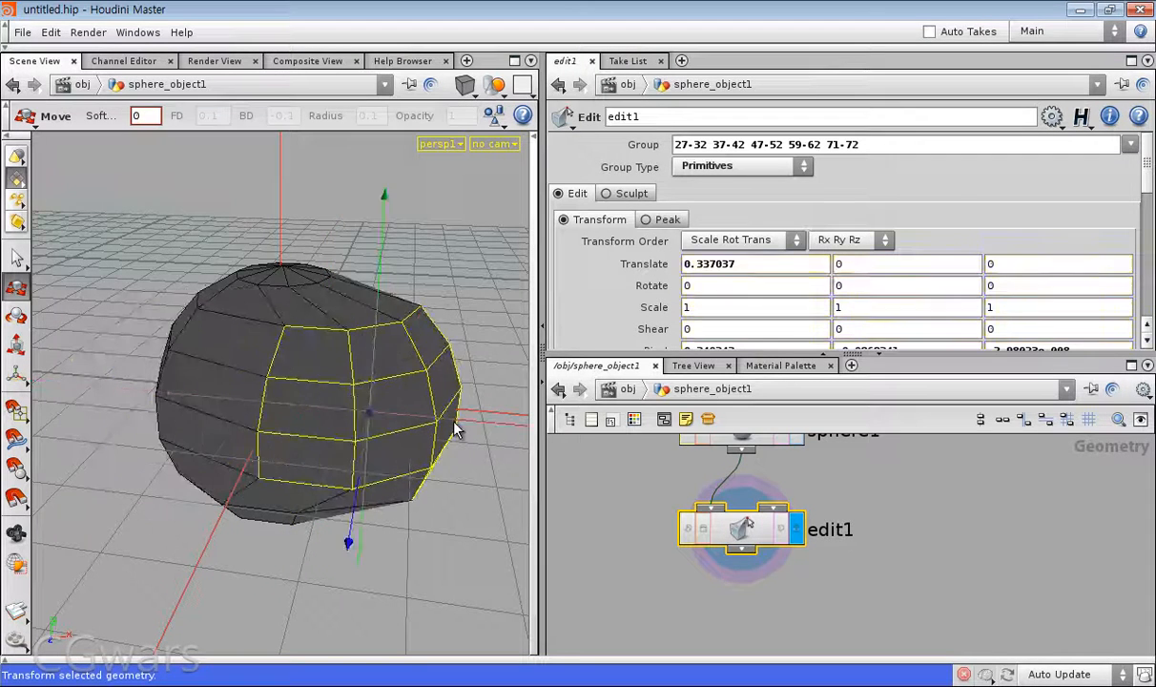
key(ctrl+z)
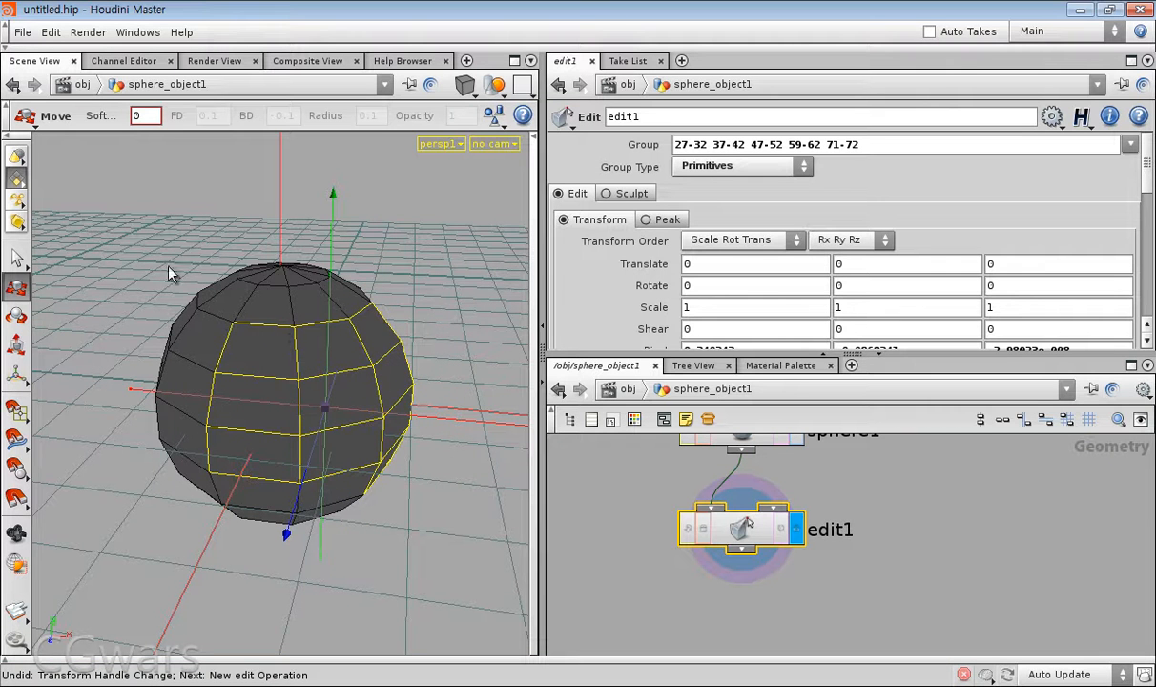
key(ctrl+z)
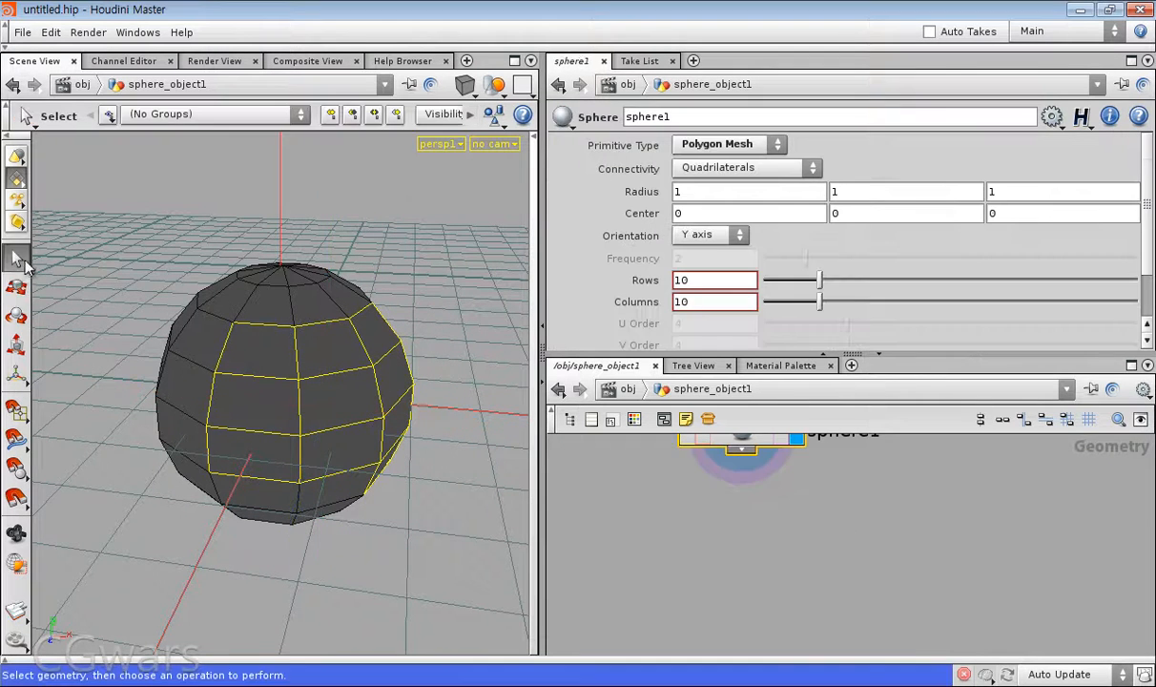
Step: At the obj level, delete the sphere object's Translate channel expression and reset Translate to its defaults
click(35, 123)
click(83, 87)
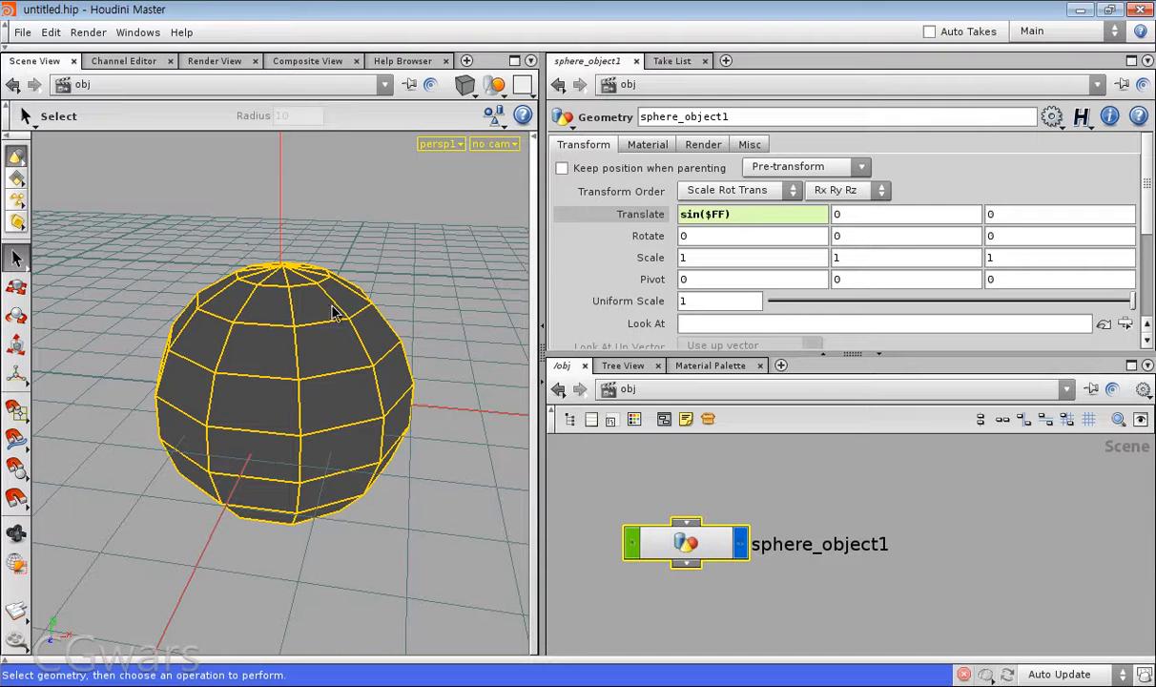
click(16, 286)
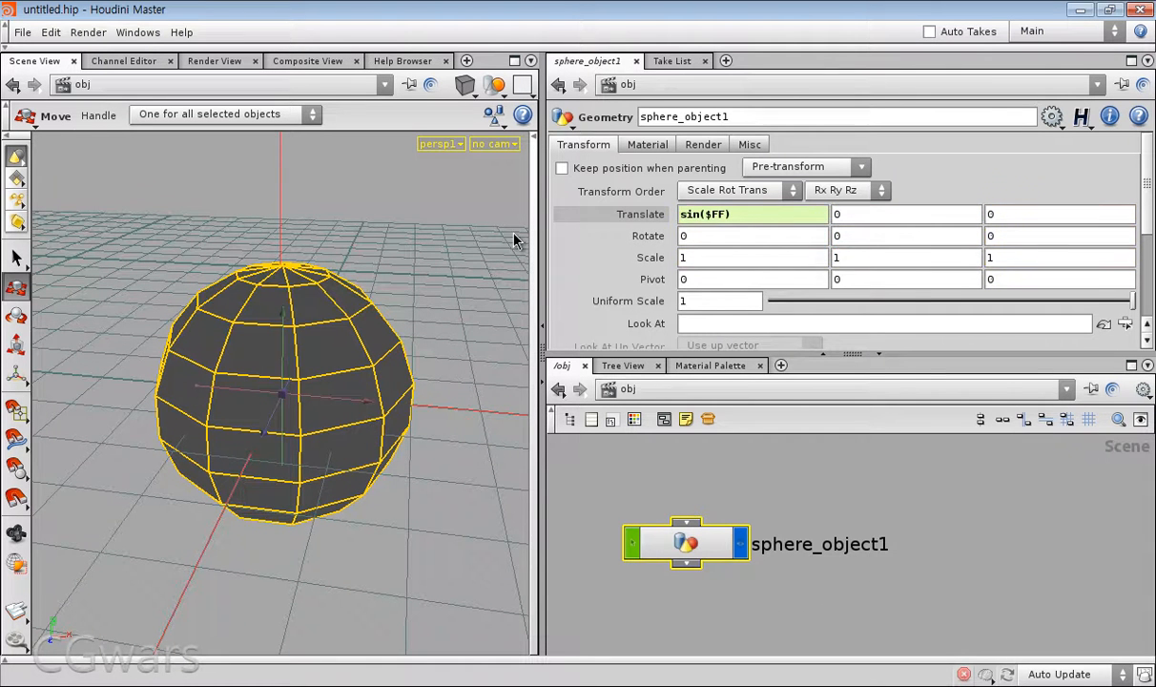
right_click(618, 218)
click(696, 391)
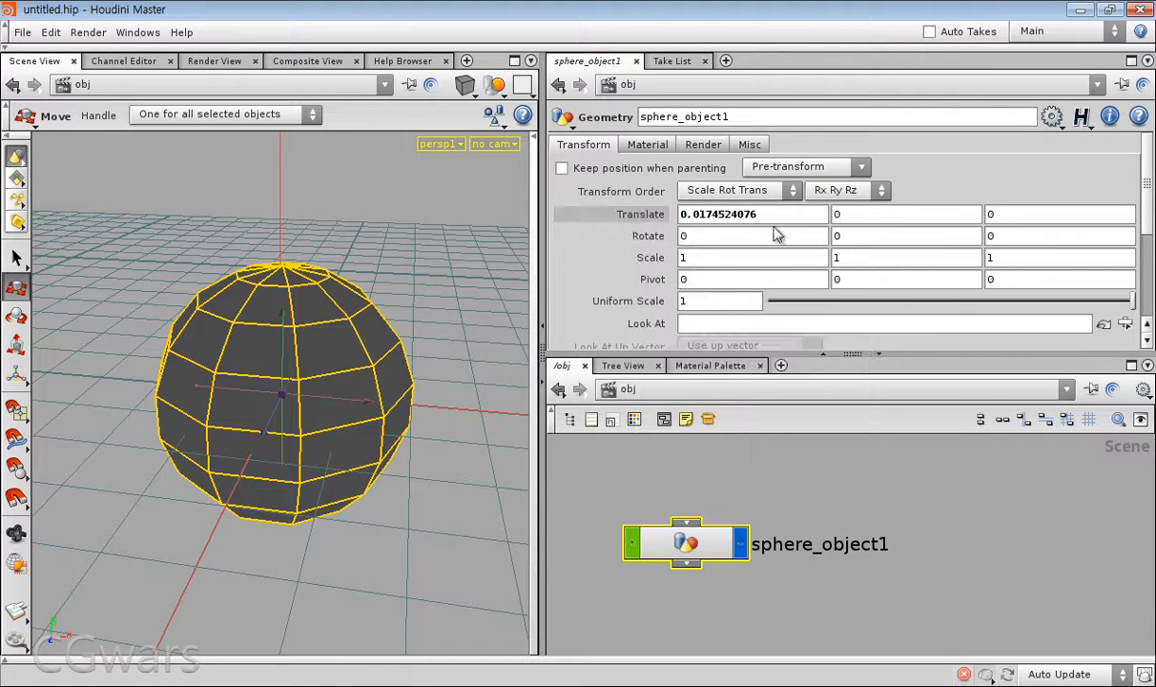
ctrl+middle_click(607, 218)
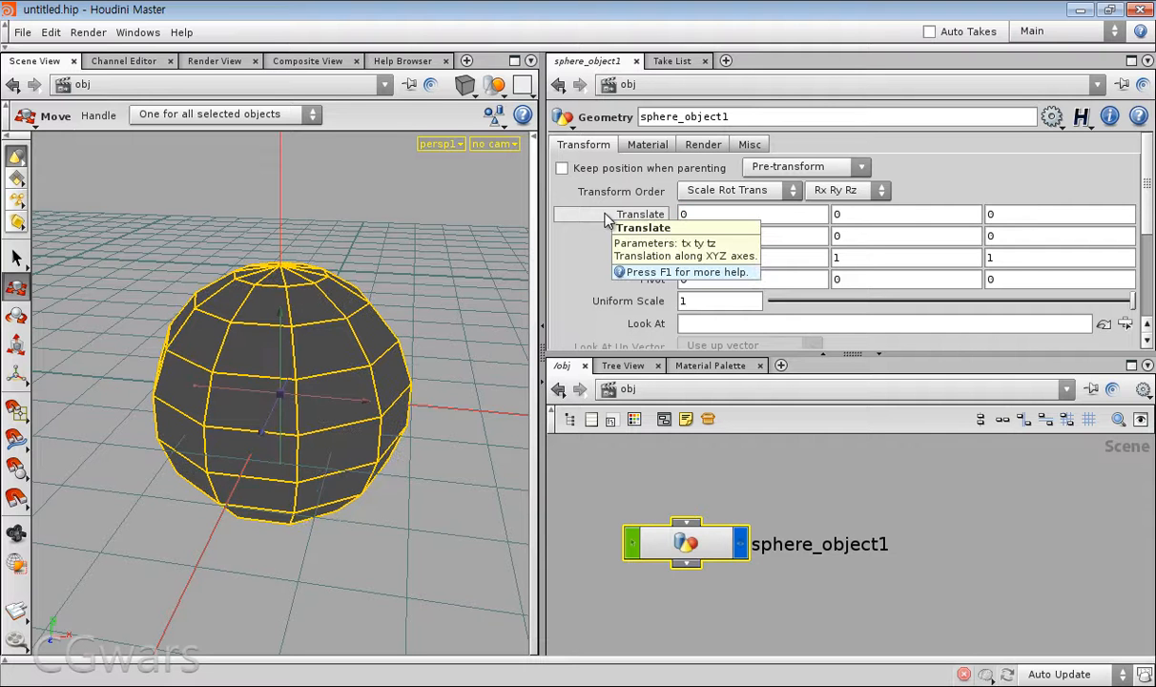
Step: Move the sphere object to about -0.137 in X and -0.367 in Z and rotate it 22.35 degrees about Y
drag(346, 393, 237, 362)
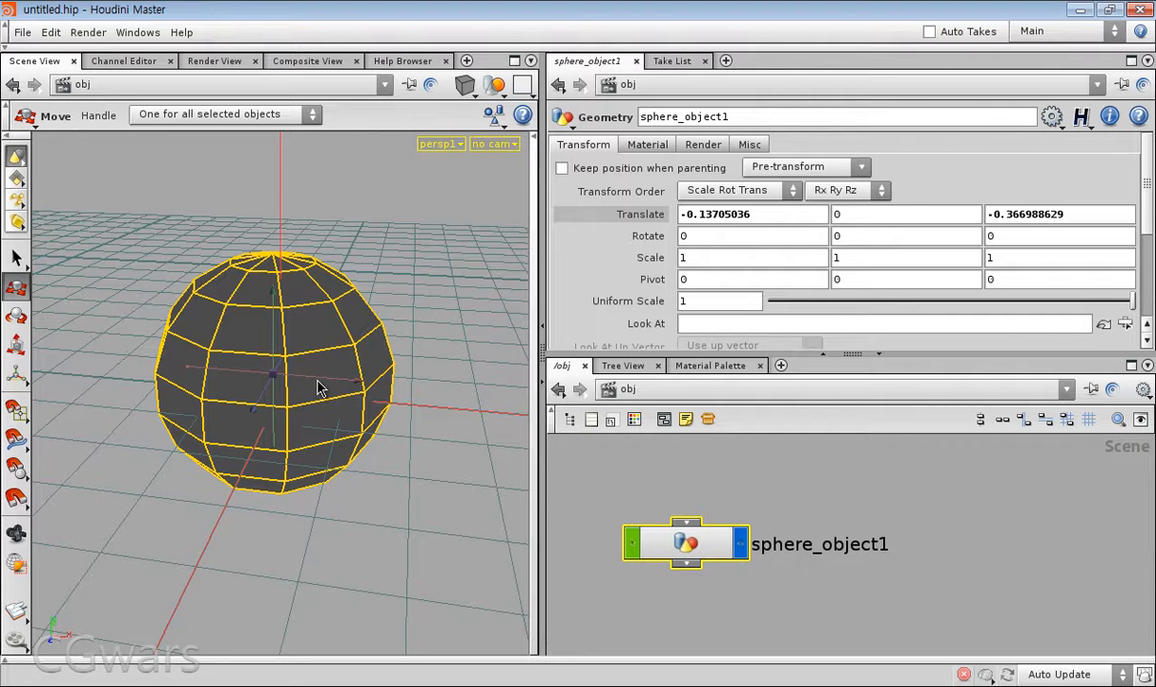
click(16, 315)
mouse_move(301, 420)
mouse_down()
mouse_move(393, 388)
mouse_move(258, 418)
mouse_move(288, 416)
mouse_up()
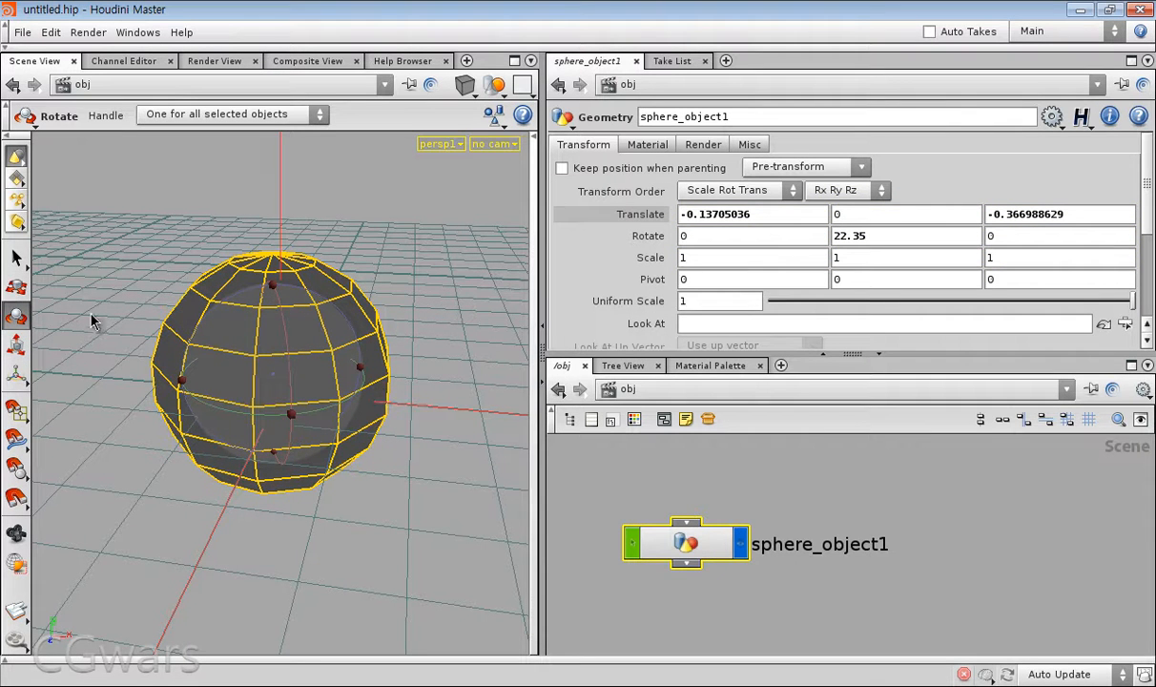
Step: Scale the sphere object uniformly to about 1.102 with the Scale tool and deselect it
click(16, 344)
mouse_move(363, 371)
mouse_down()
mouse_move(336, 369)
mouse_move(381, 367)
mouse_up()
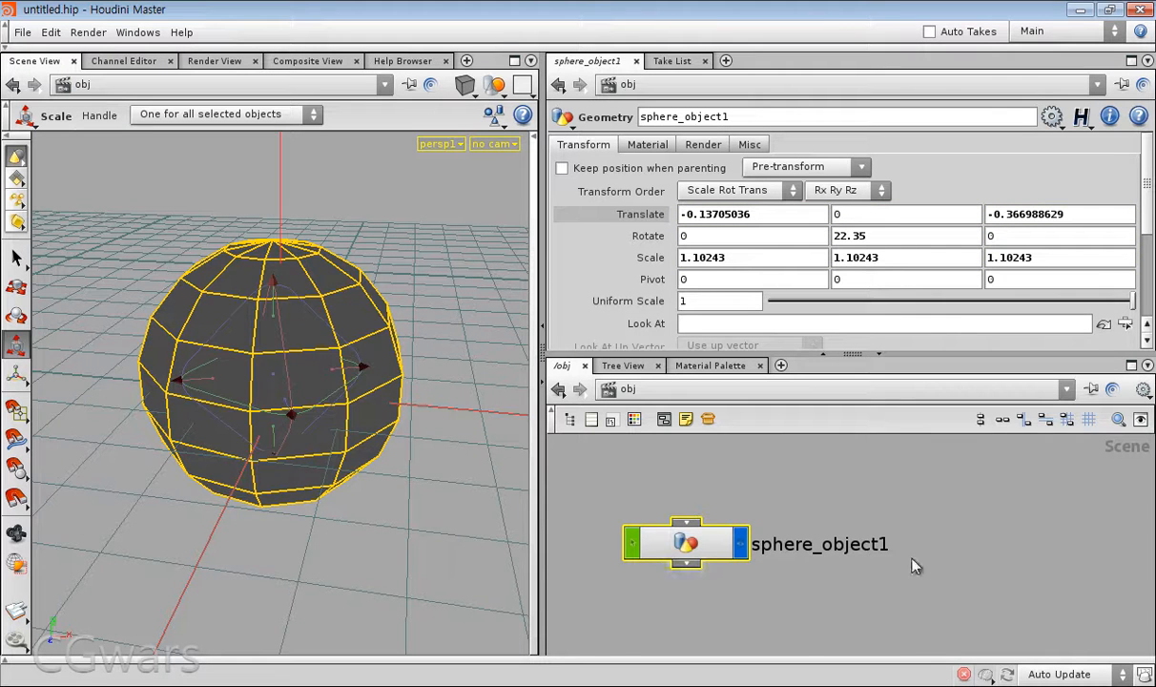
click(862, 531)
drag(816, 479, 676, 615)
click(659, 602)
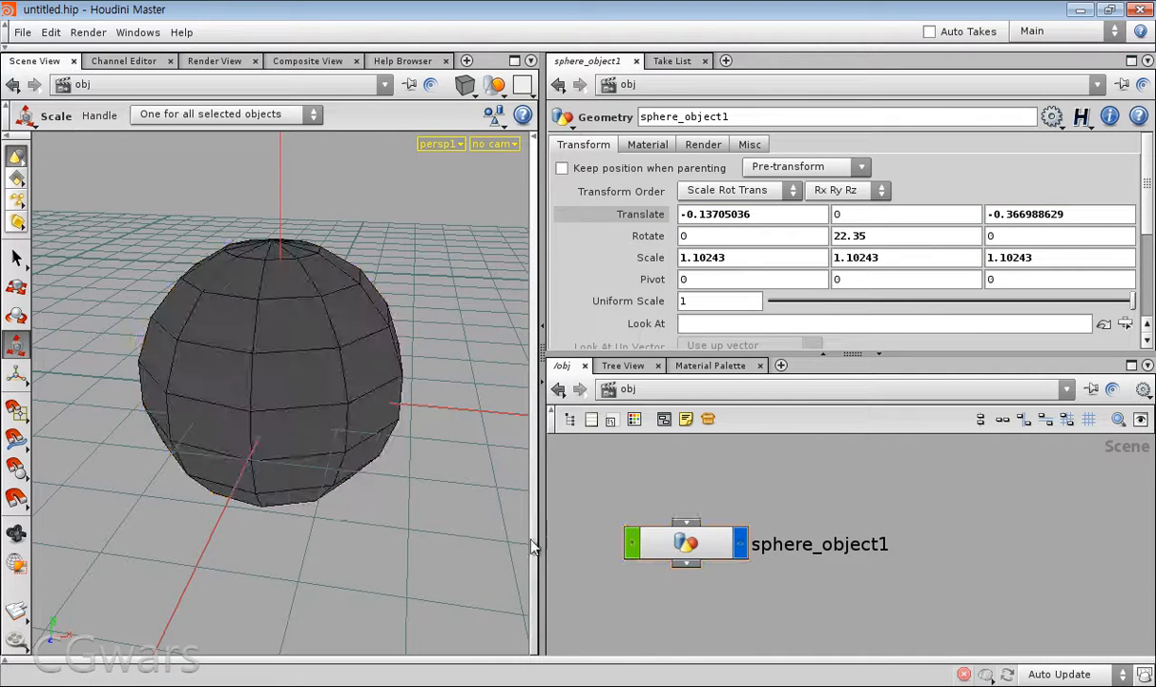
Step: Adjust the sphere object's Translate X to about -0.037 with the value ladder
middle_click(727, 220)
middle_click(745, 219)
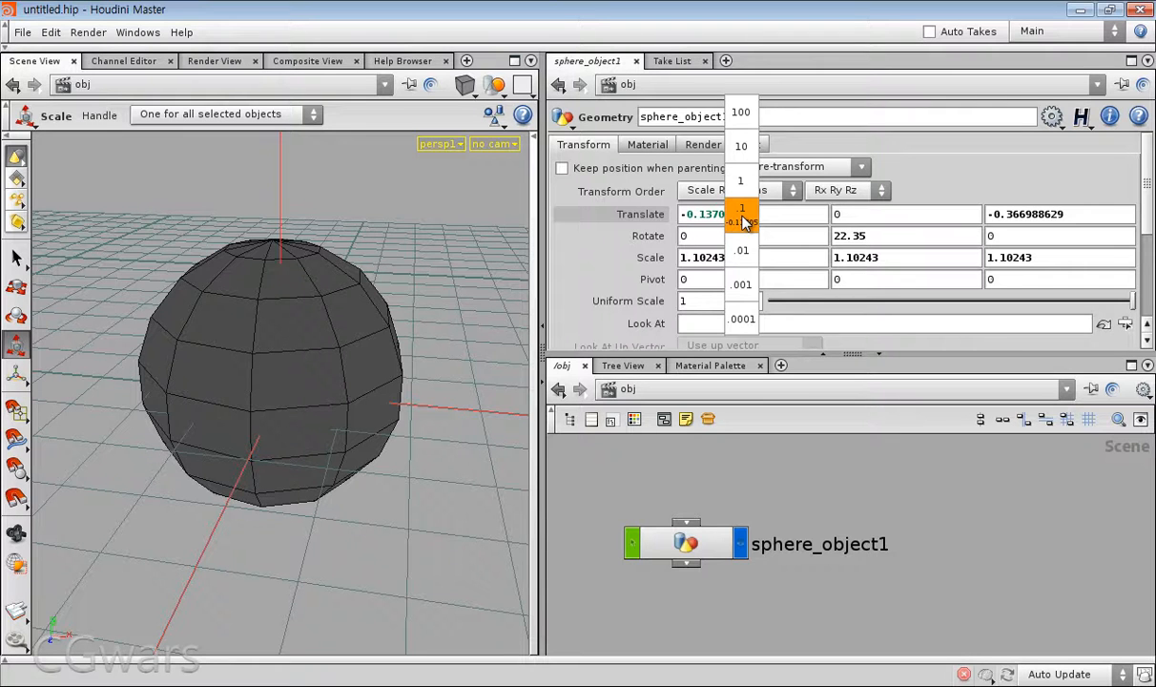
mouse_move(745, 221)
middle_down()
mouse_move(750, 119)
mouse_move(746, 326)
mouse_move(751, 112)
mouse_move(748, 315)
mouse_move(756, 235)
mouse_move(747, 229)
middle_up()
middle_drag(749, 222, 701, 218)
middle_drag(753, 221, 763, 224)
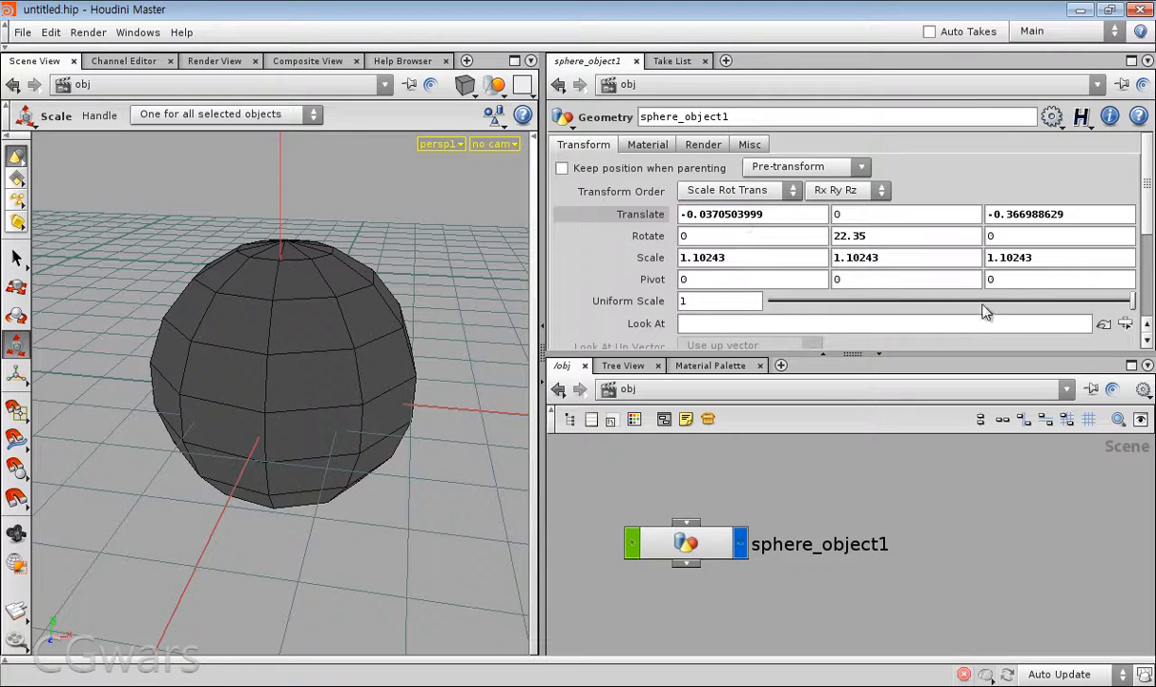
Step: Try the Uniform Scale slider, then ladder Translate X to about 19.96 and revert it to its previous value
drag(1038, 303, 1132, 301)
mouse_move(743, 219)
middle_down()
mouse_move(733, 222)
mouse_move(752, 223)
mouse_move(713, 220)
mouse_move(955, 220)
mouse_move(739, 227)
mouse_move(730, 147)
mouse_move(799, 154)
mouse_move(784, 143)
mouse_move(693, 151)
mouse_move(766, 164)
mouse_move(730, 229)
middle_up()
right_click(728, 221)
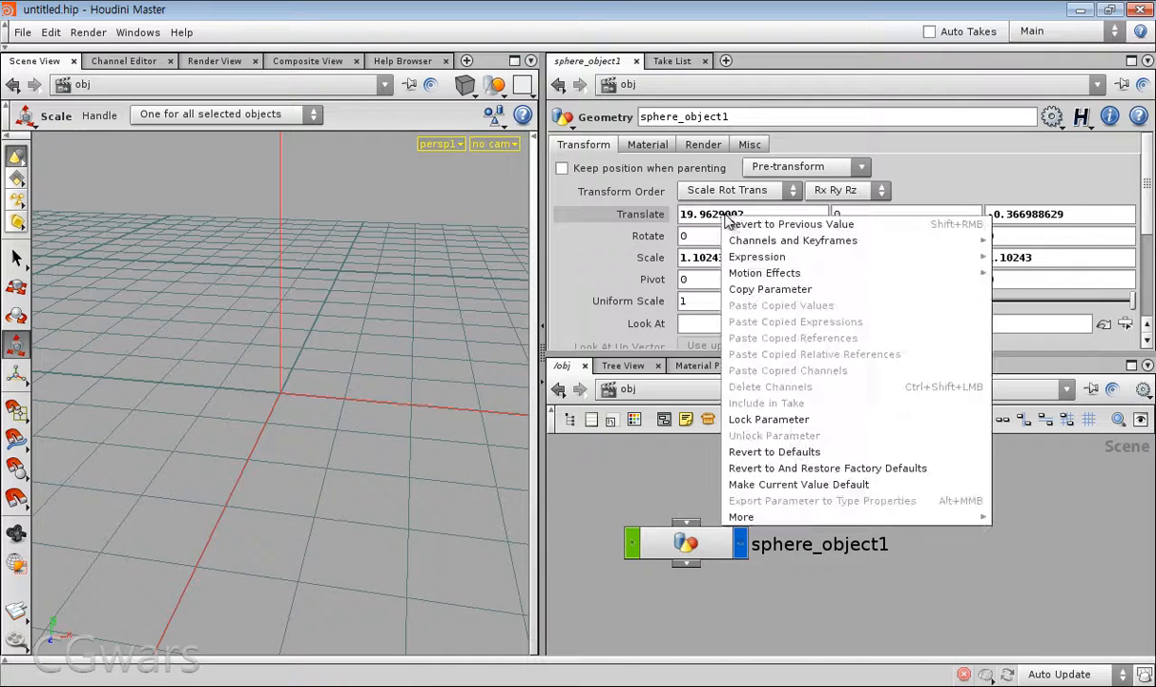
click(750, 224)
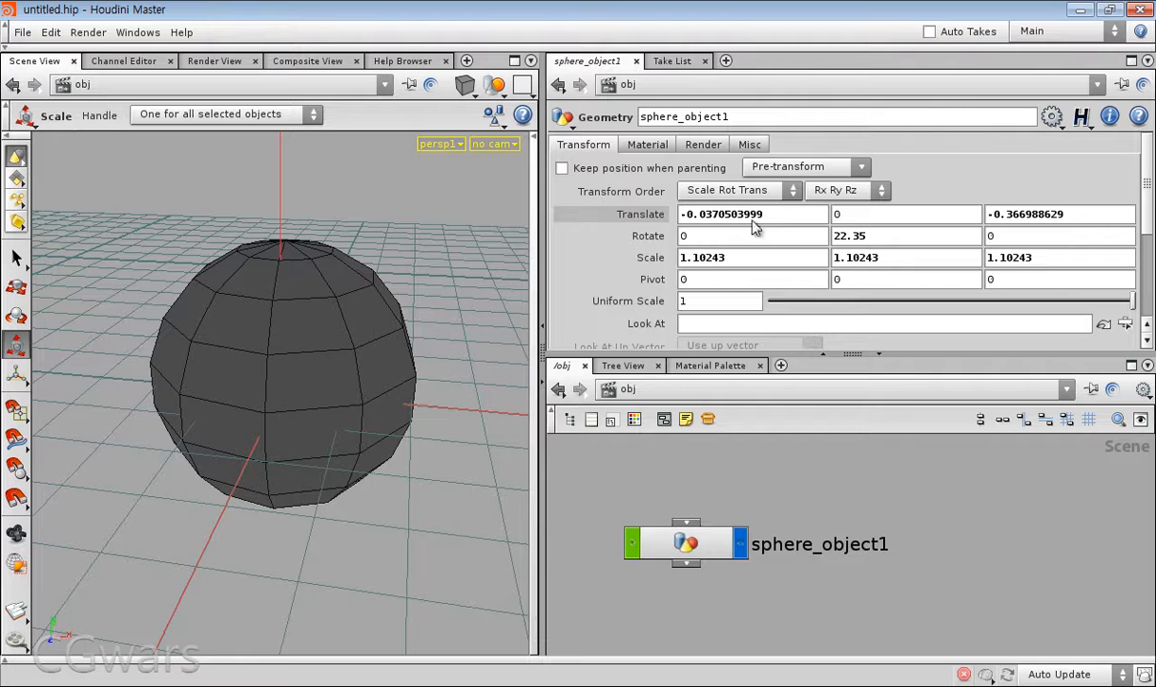
Step: Use the value ladder to set Rotate X to -6.3 and spin Rotate Y to about 3582
middle_drag(704, 215, 706, 244)
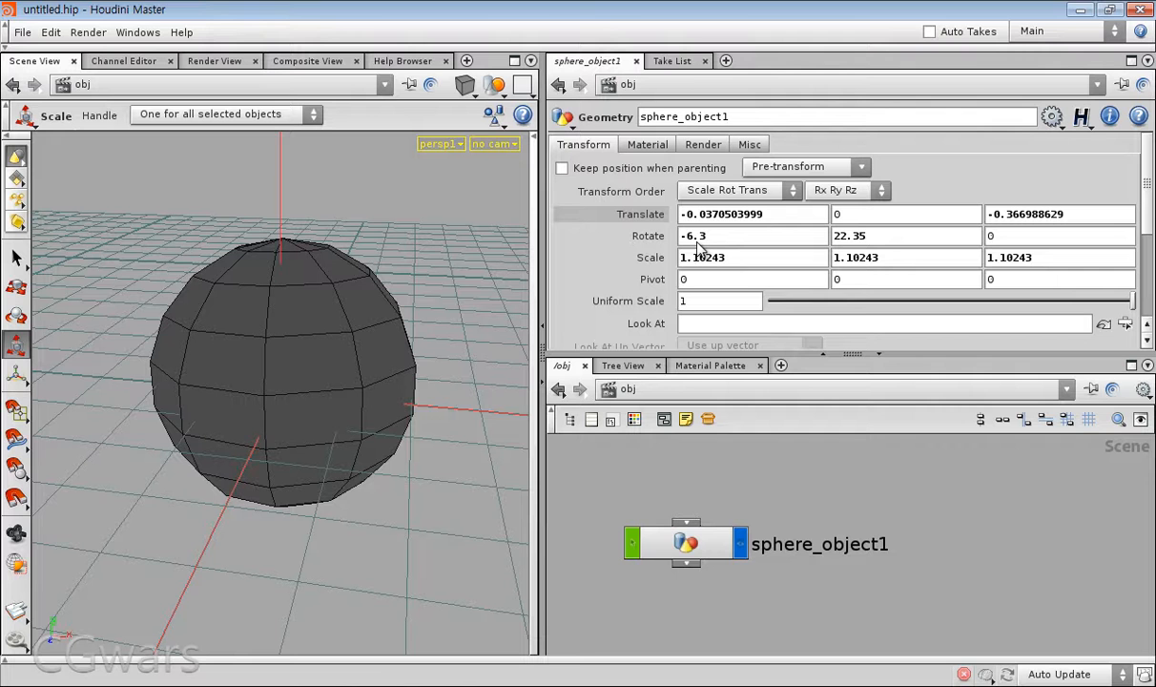
middle_drag(863, 236, 821, 229)
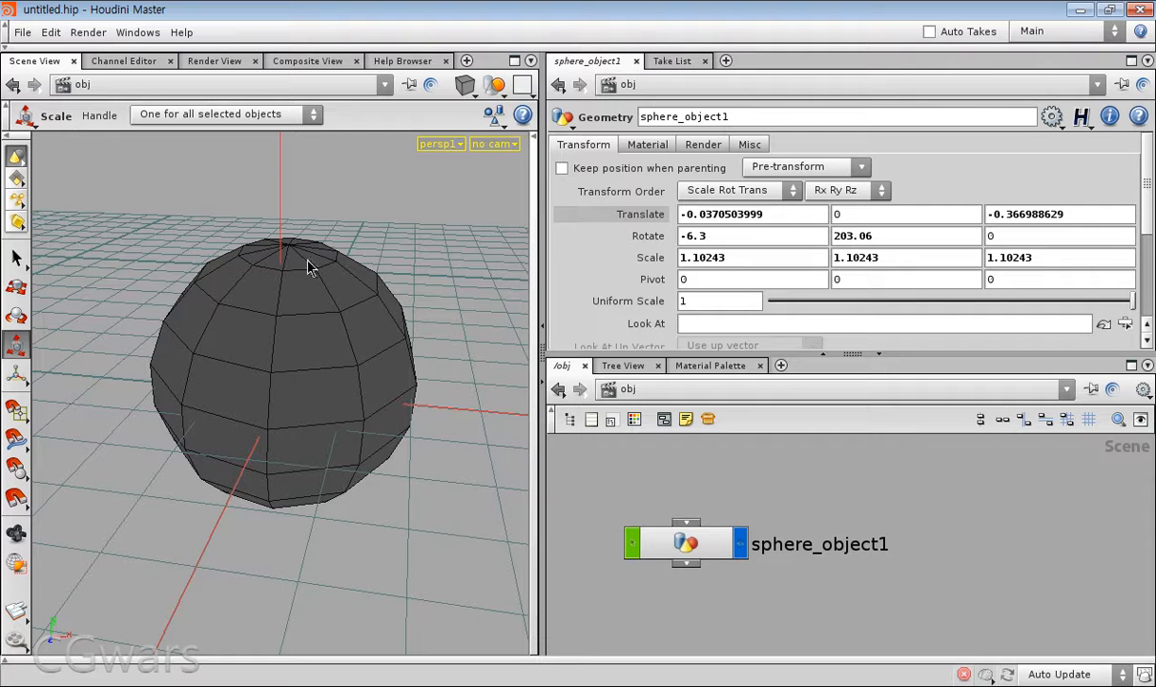
middle_drag(854, 236, 954, 215)
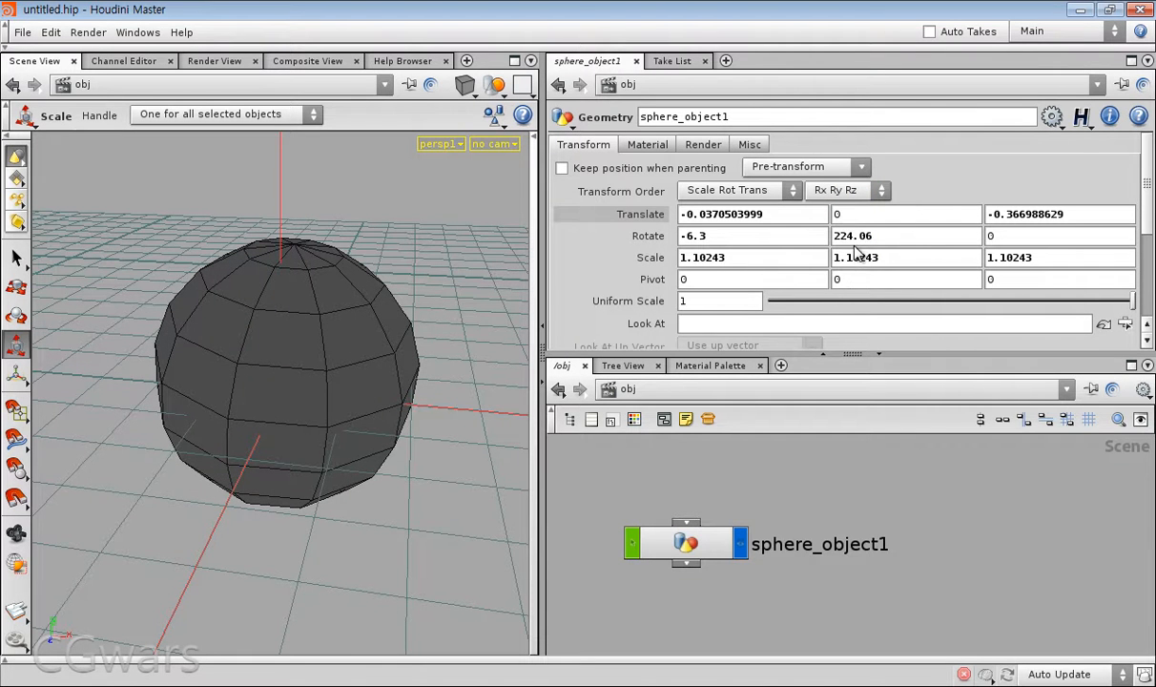
middle_drag(868, 242, 291, 316)
middle_drag(847, 238, 925, 203)
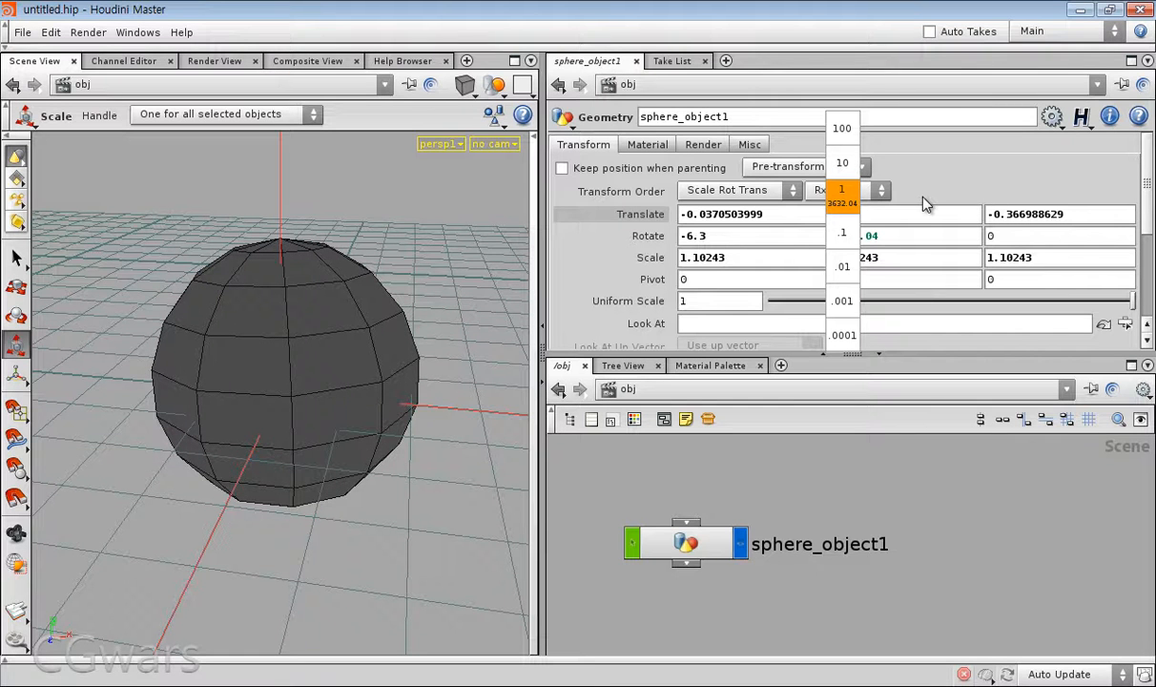
middle_drag(923, 203, 509, 201)
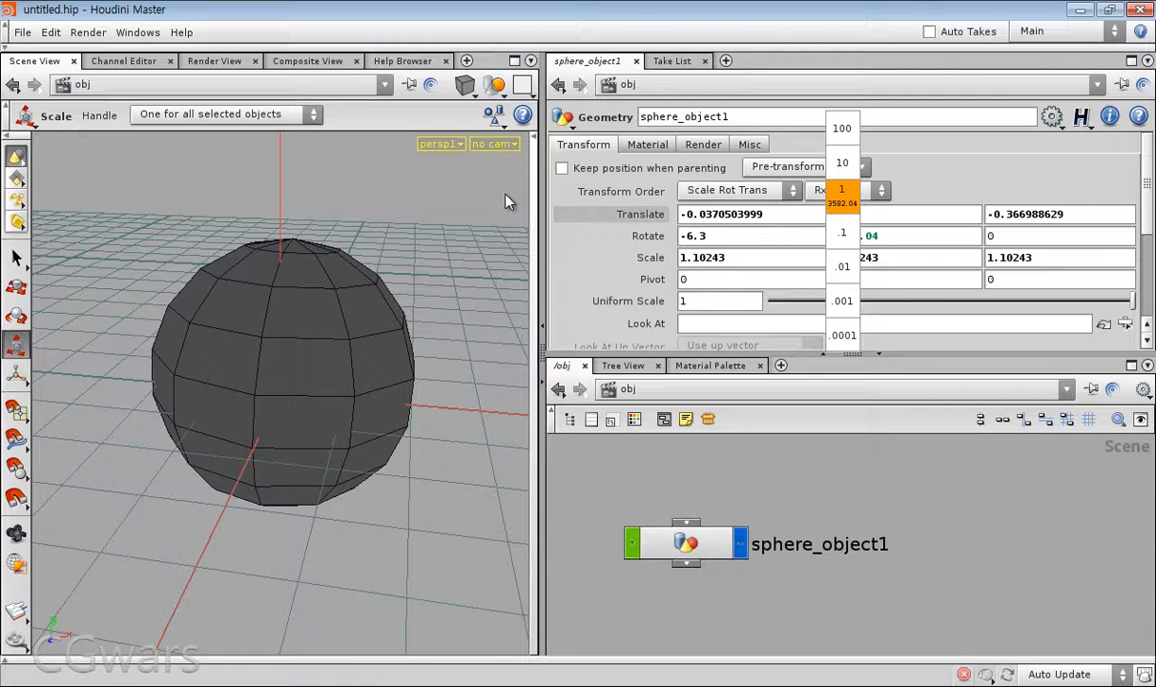
middle_drag(509, 201, 508, 202)
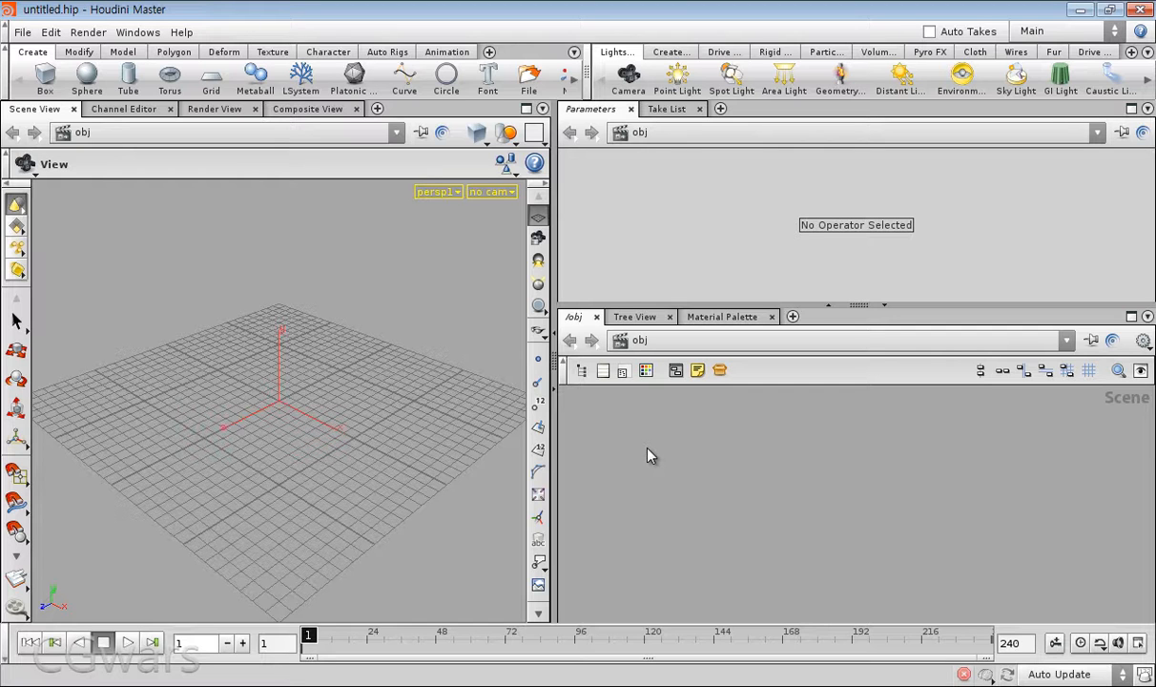
Step: Swap the network and parameter panes so the network sits above, and resize the split between them
drag(625, 303, 629, 298)
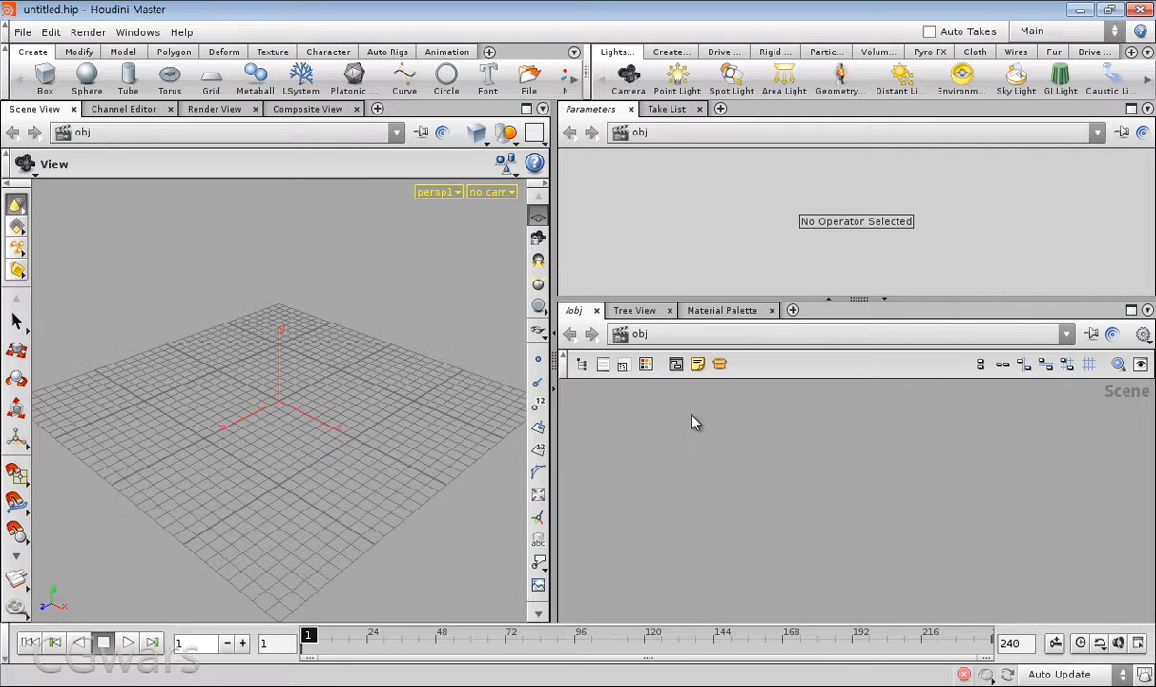
key(Tab)
click(667, 405)
drag(854, 299, 854, 383)
right_click(854, 383)
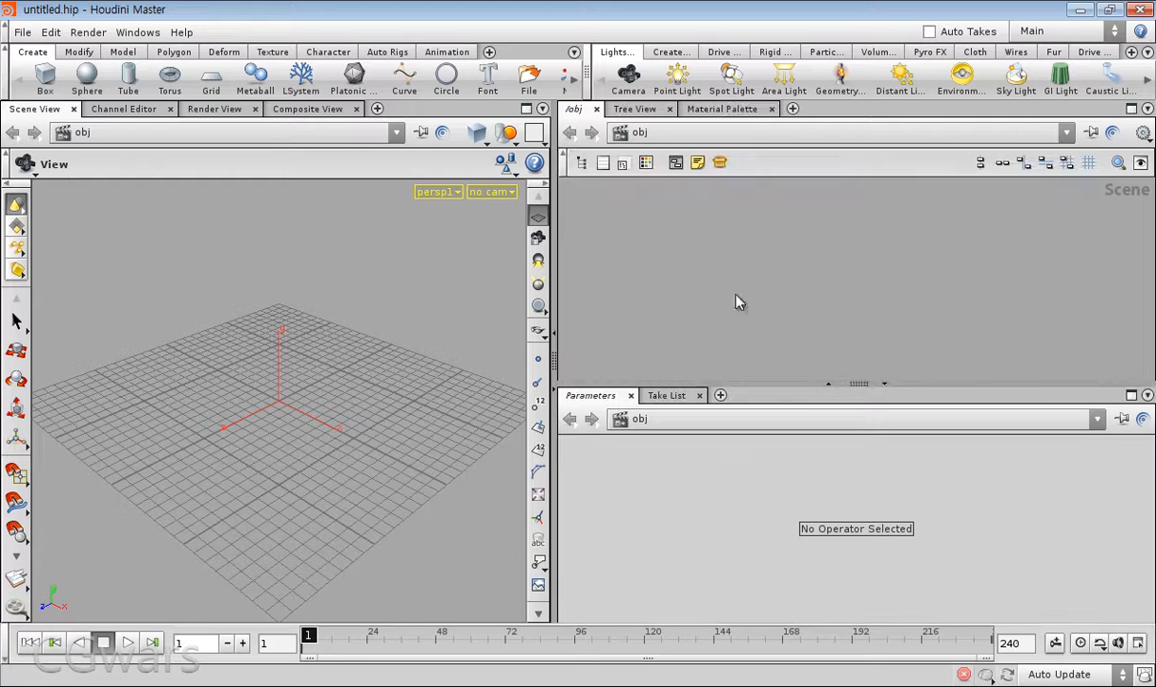
Step: Look over the available node types and place a Geometry node in the obj network
key(Tab)
key(Escape)
key(Tab)
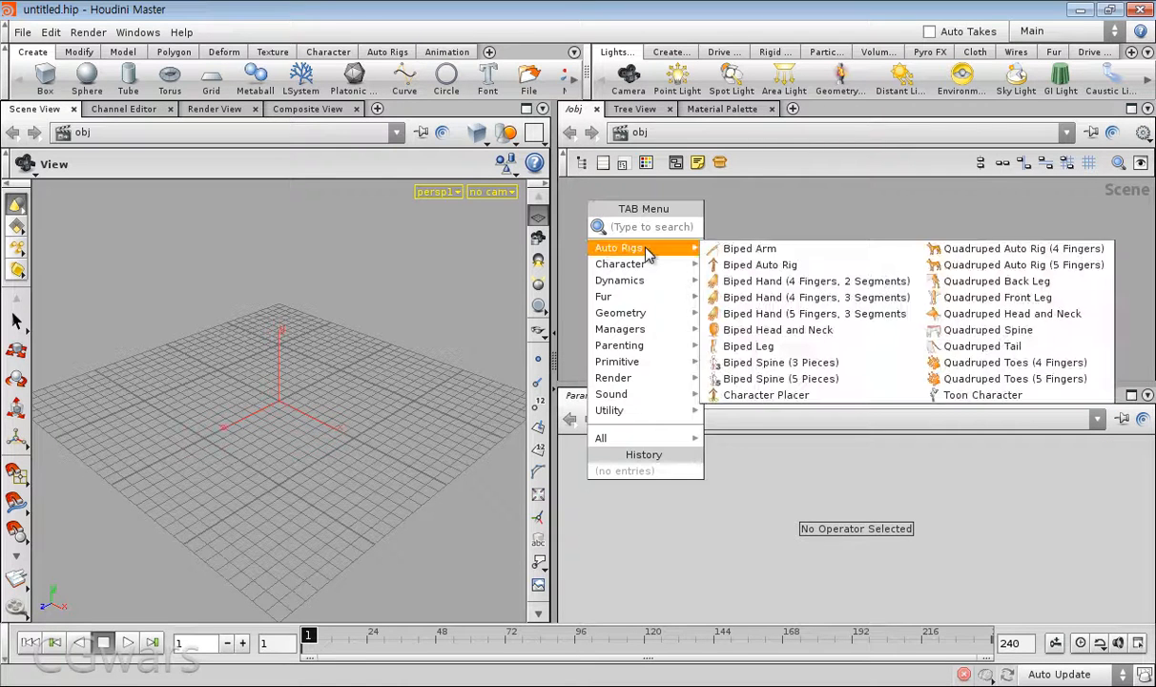
key(Escape)
key(Tab)
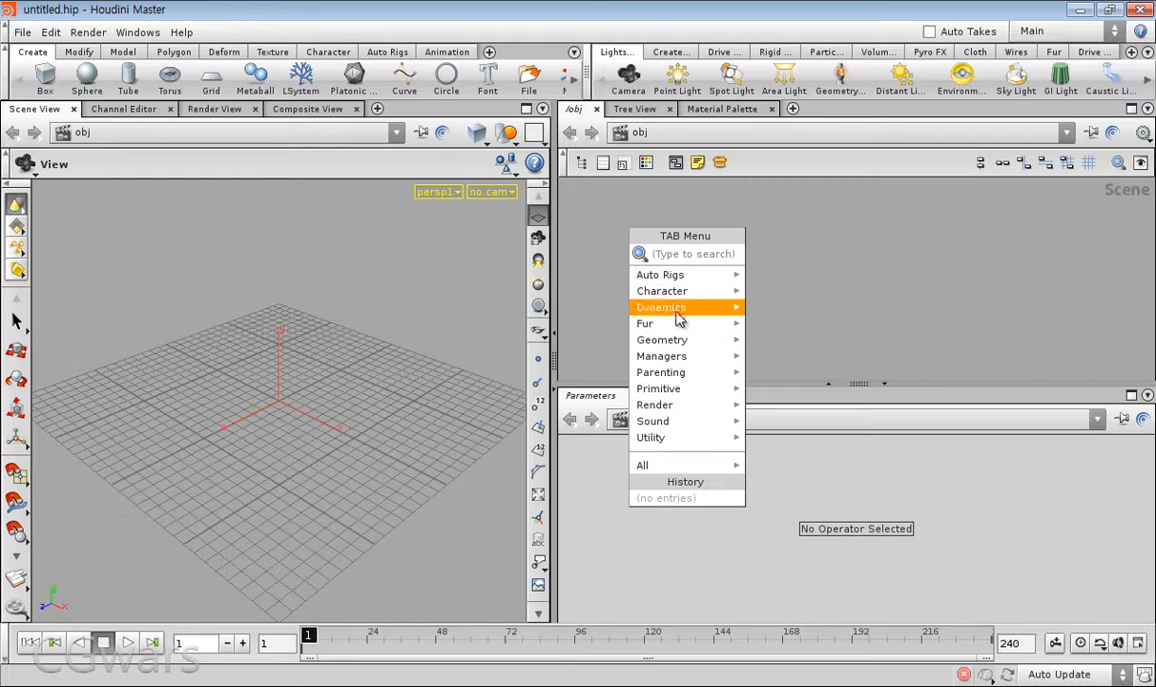
mouse_move(692, 339)
key(Escape)
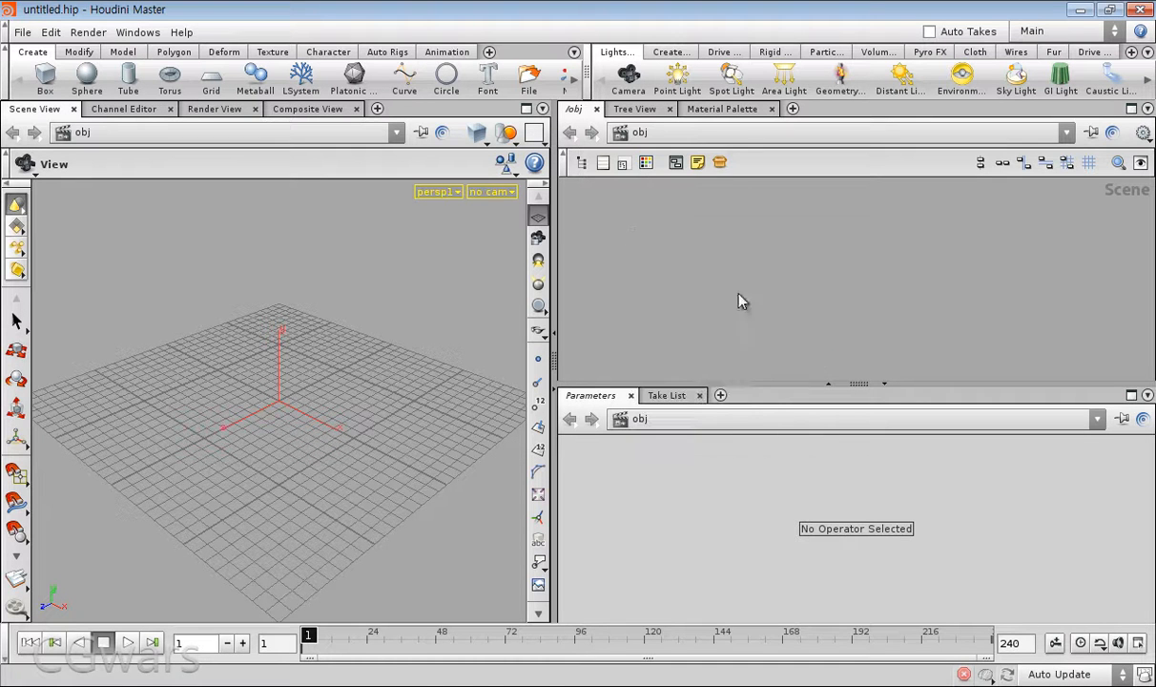
click(863, 243)
click(684, 248)
Step: Look through the Managers, Render and All categories of node types offered for the obj network
key(Tab)
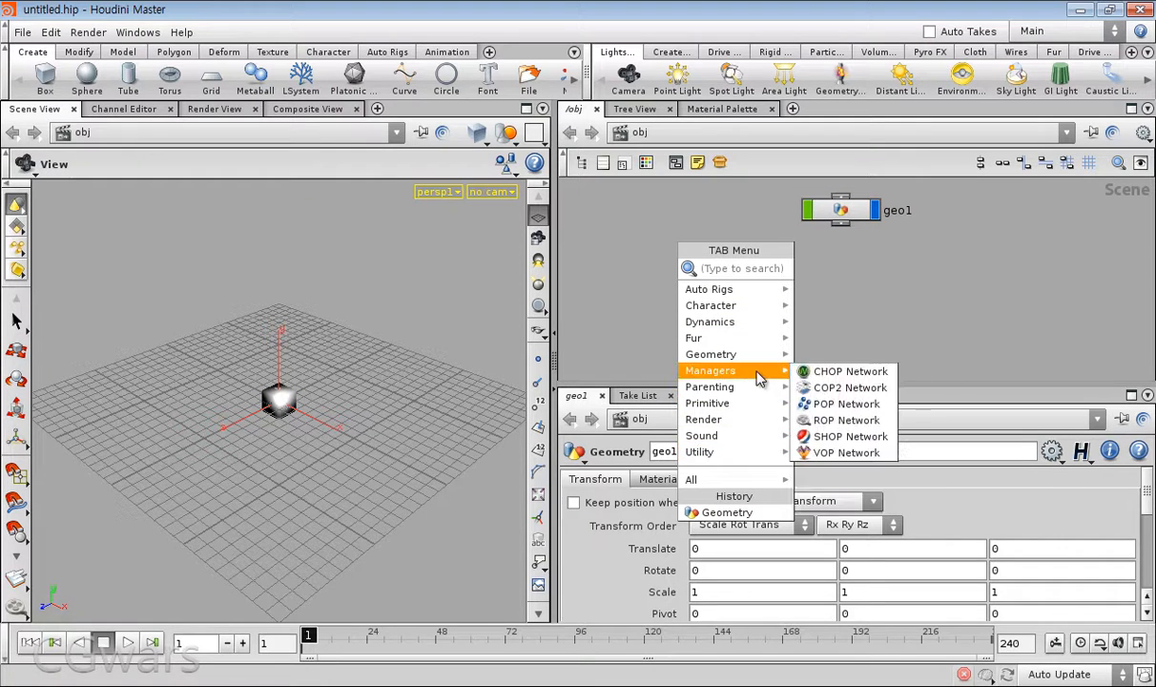
mouse_move(751, 356)
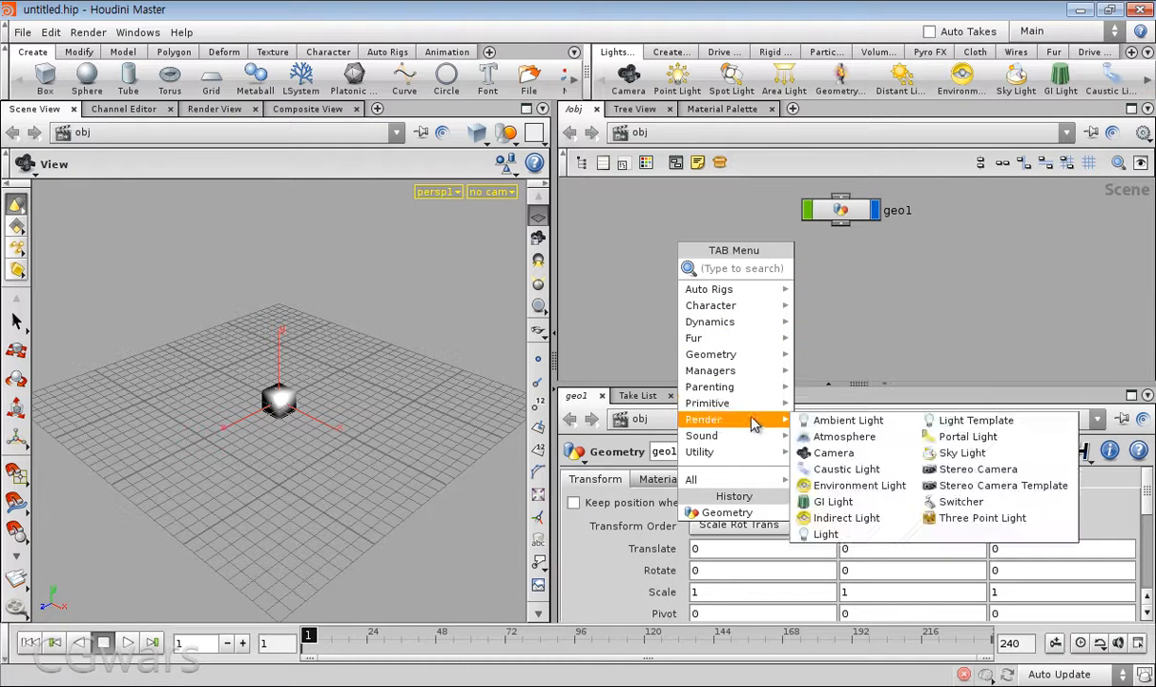
mouse_move(742, 479)
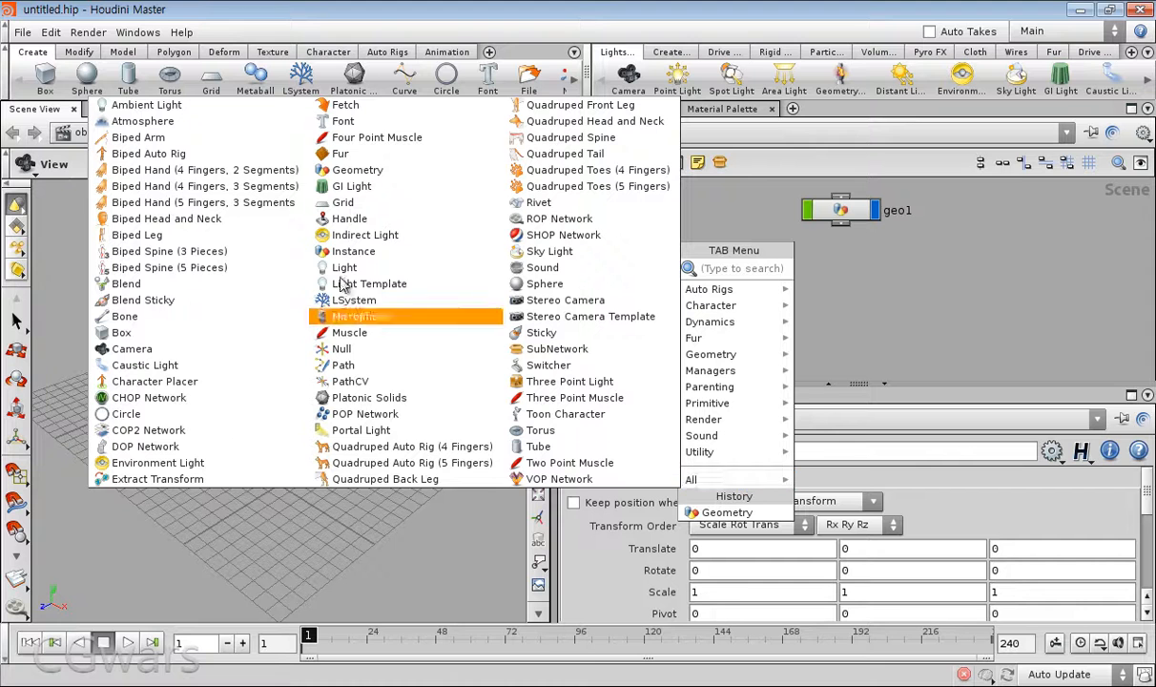
key(Escape)
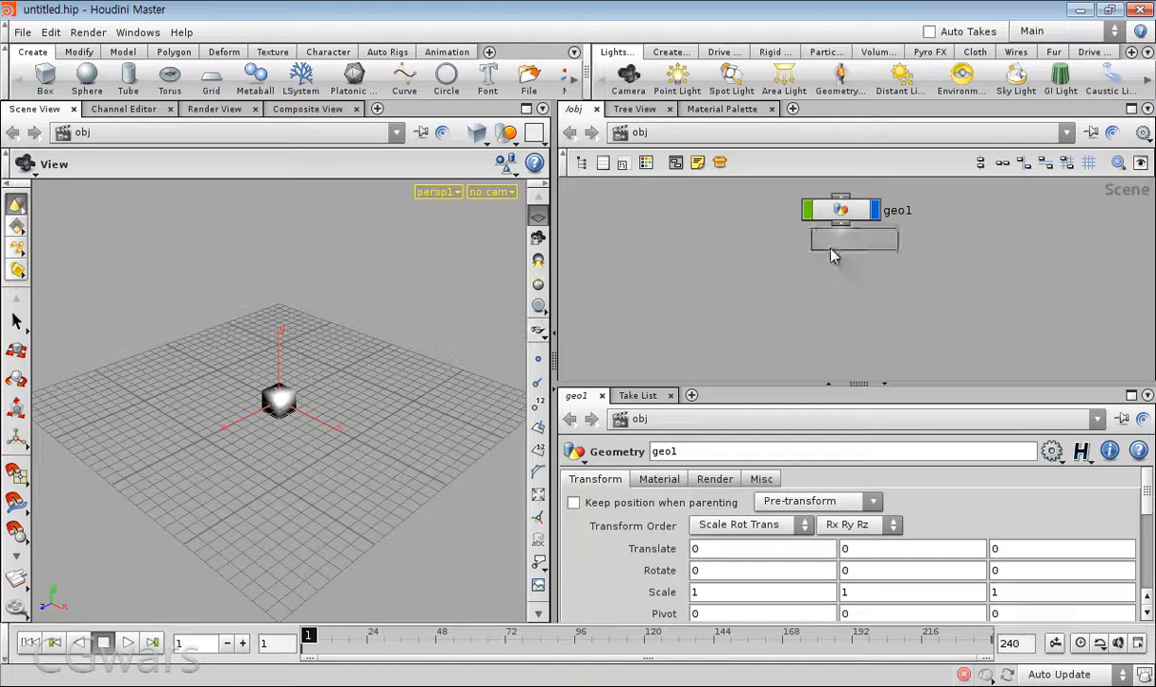
Step: Place a Camera node in the obj network and try to add a Portal Light from the full node list
click(651, 282)
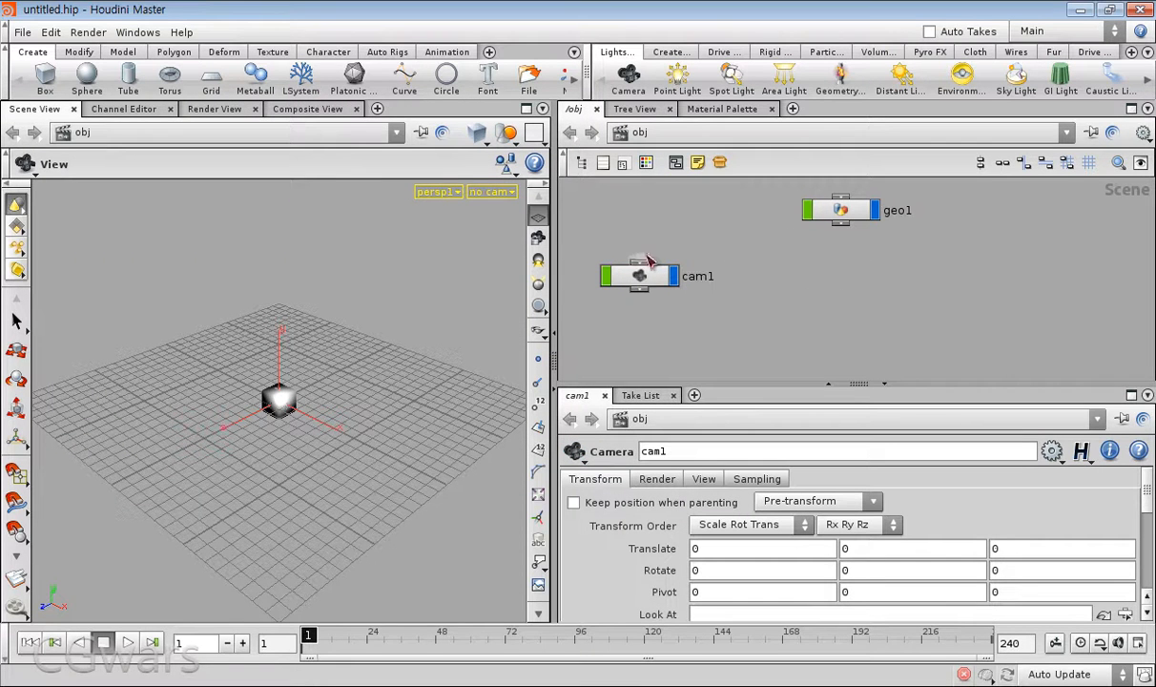
key(Tab)
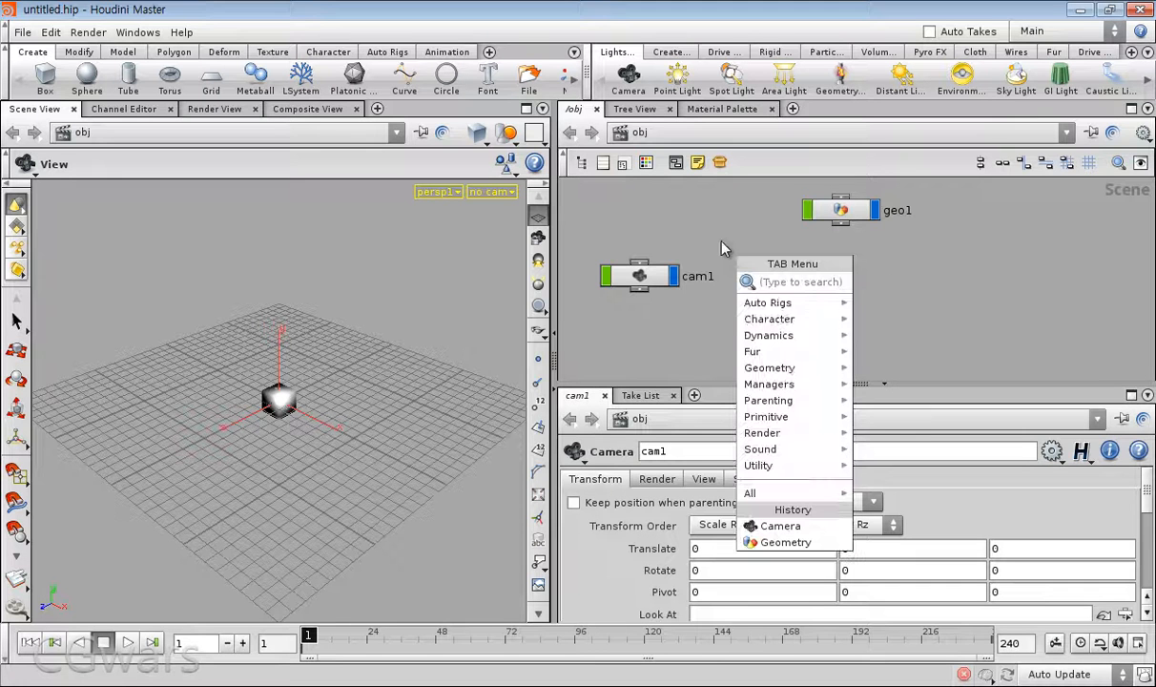
mouse_move(784, 492)
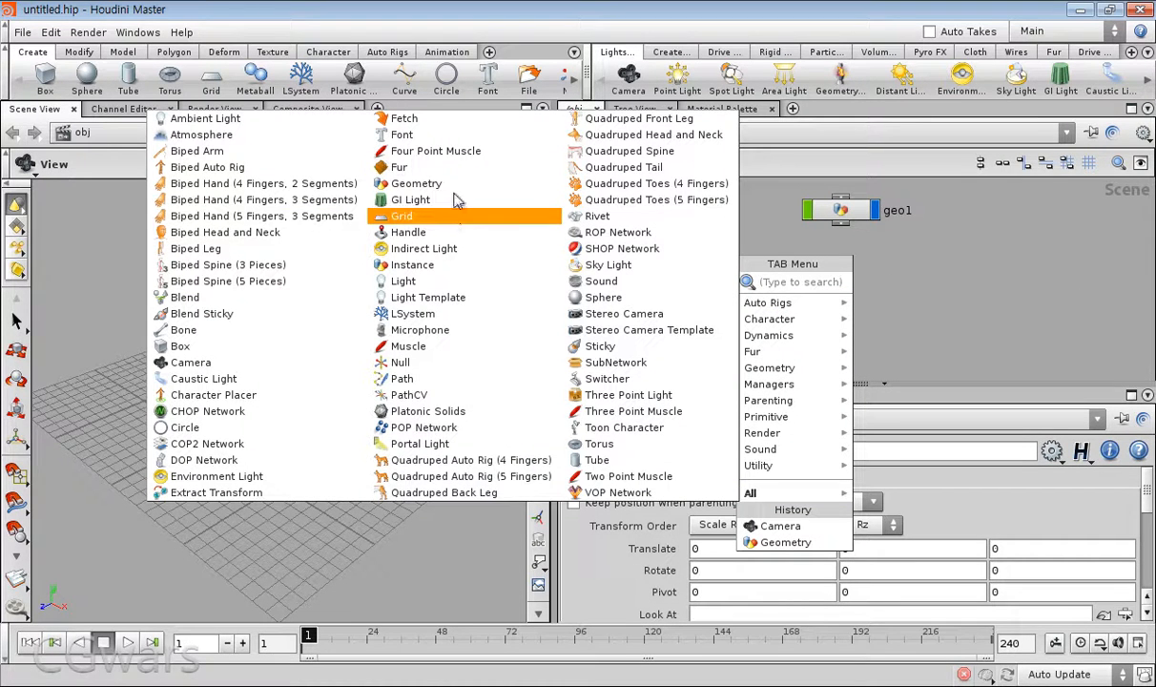
click(453, 443)
key(Return)
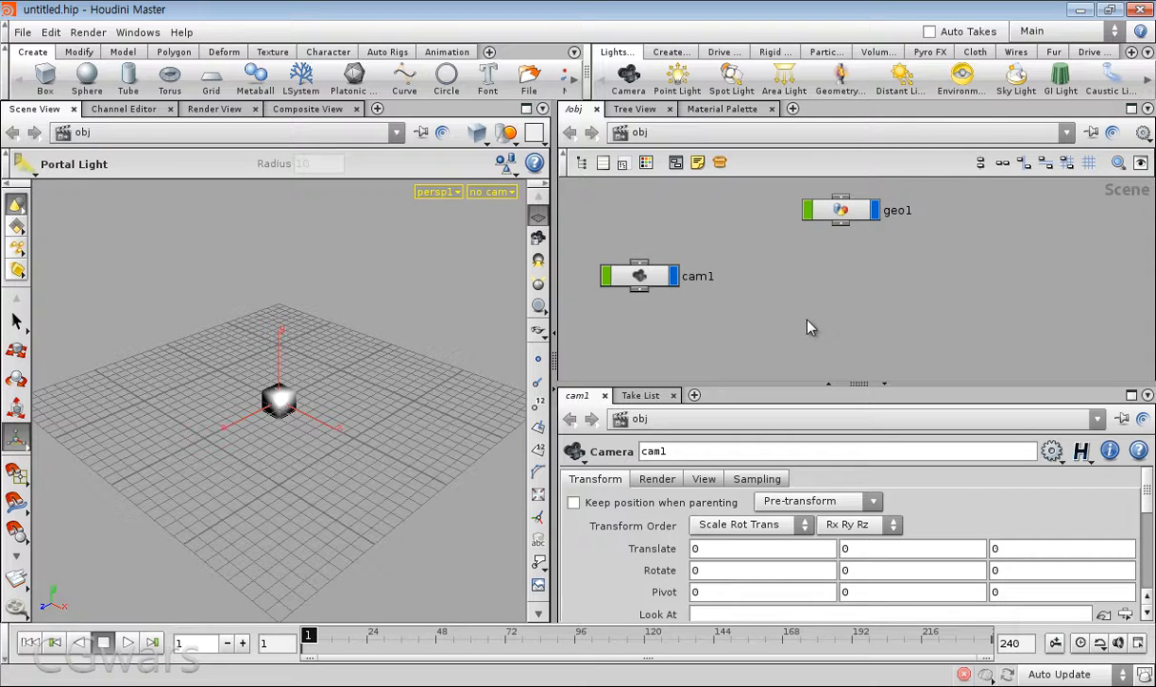
Step: Add a Light node below the geometry node and lay out the network's nodes automatically
scroll(808, 328, down, 2)
scroll(796, 301, up, 1)
key(Tab)
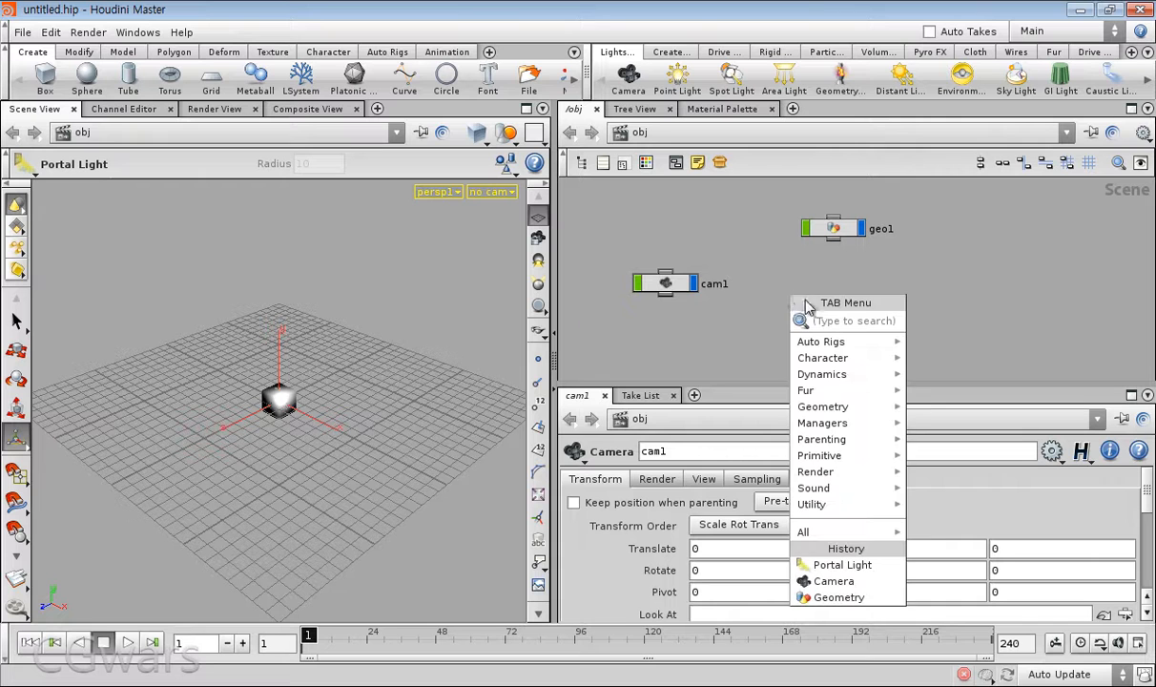
mouse_move(806, 531)
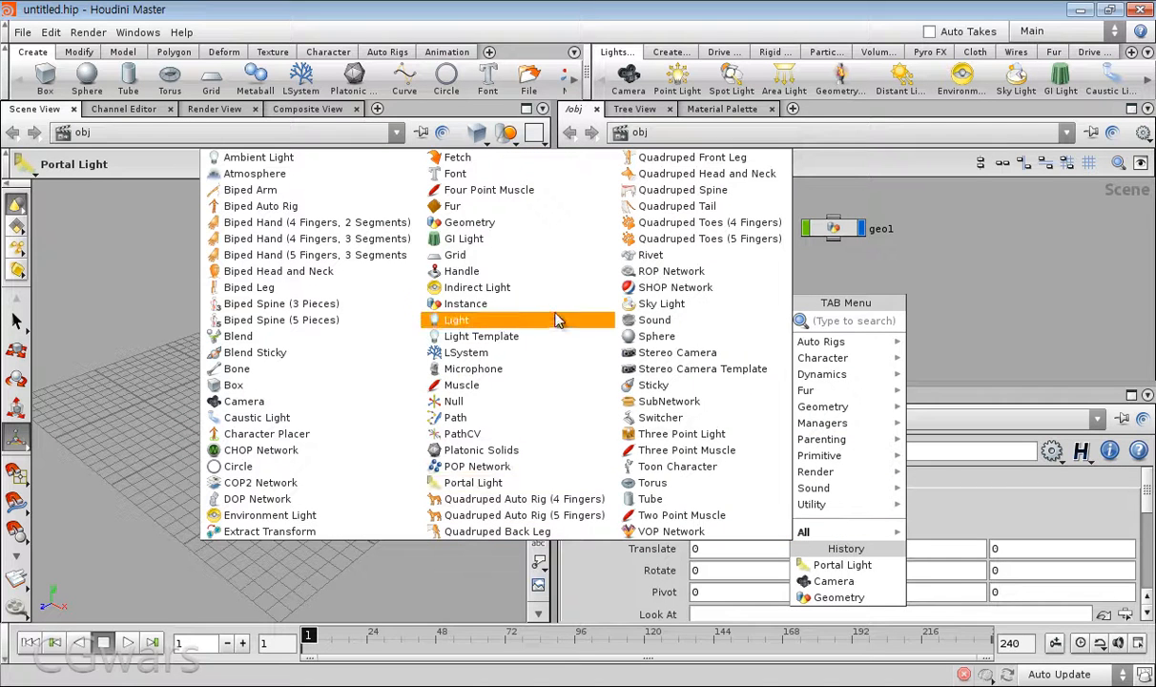
click(460, 318)
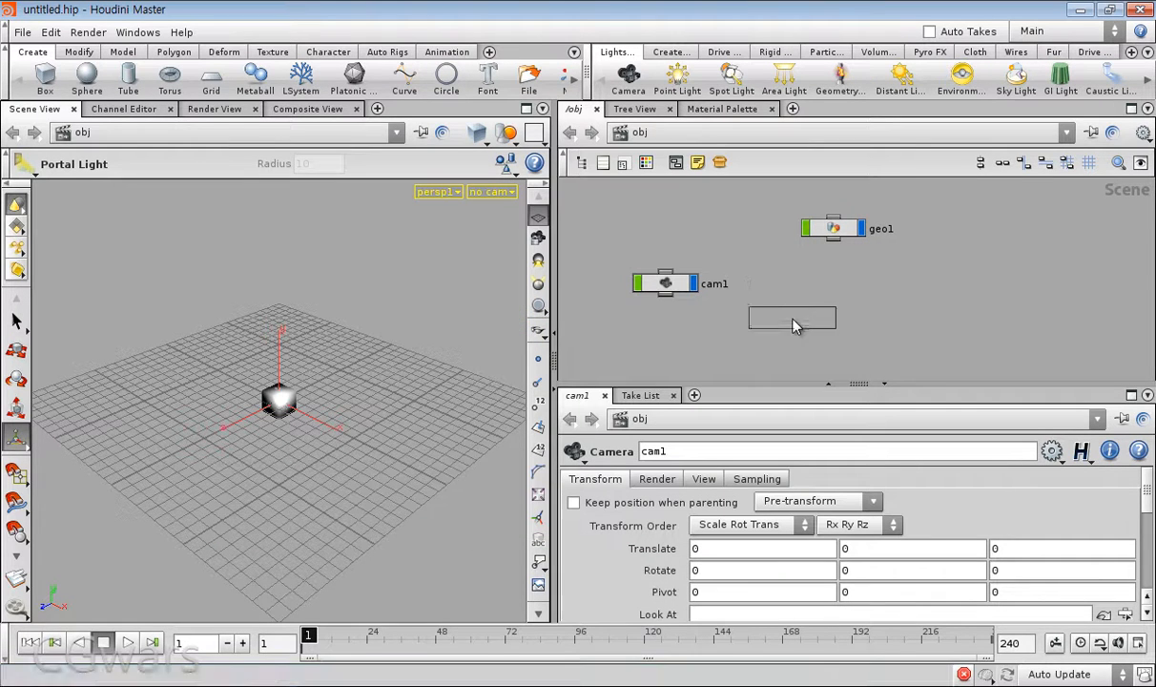
click(799, 321)
scroll(817, 283, up, 2)
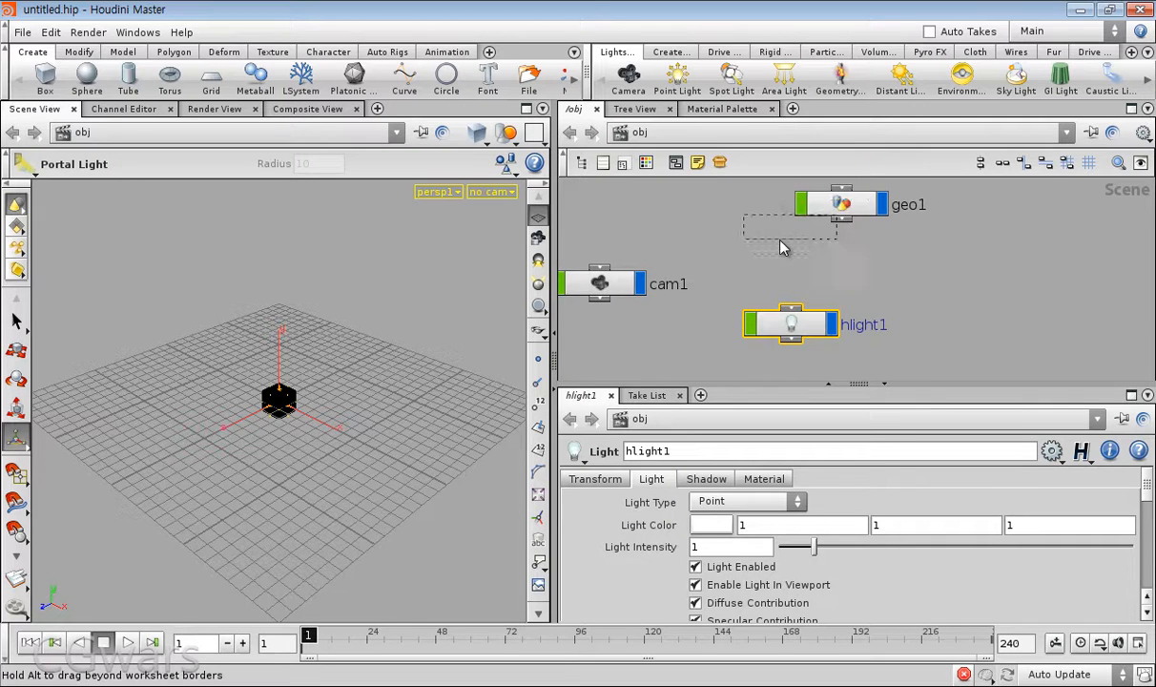
key(l)
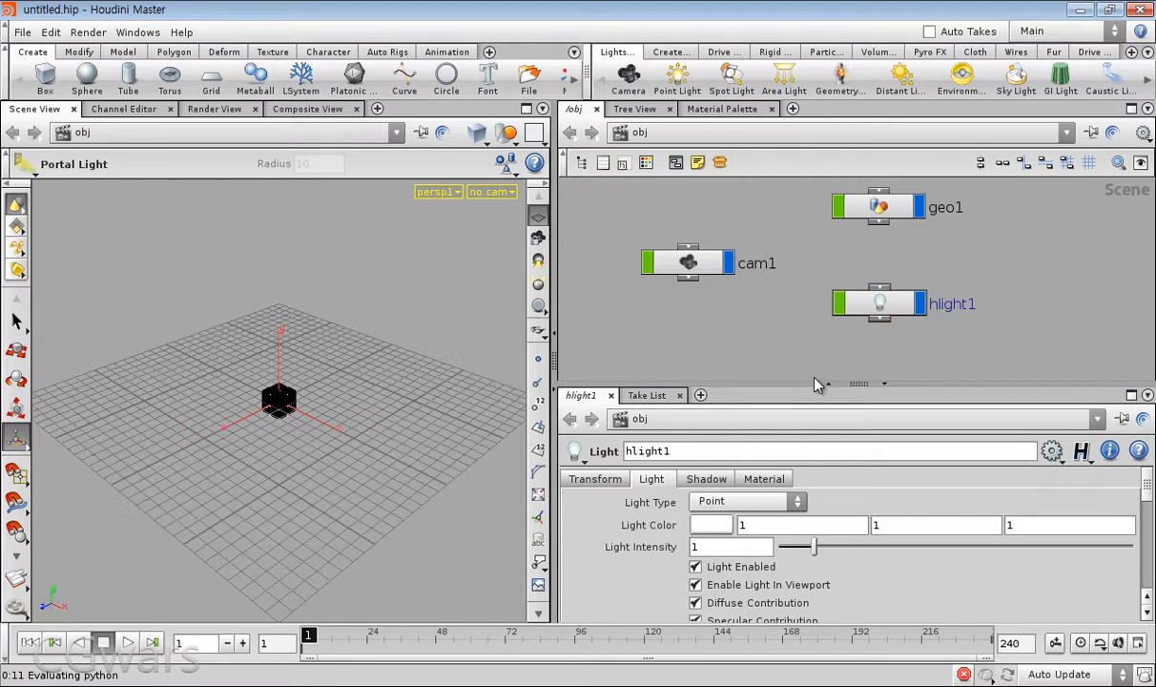
Step: Examine the transform parameters of the light, camera and geometry nodes
click(614, 481)
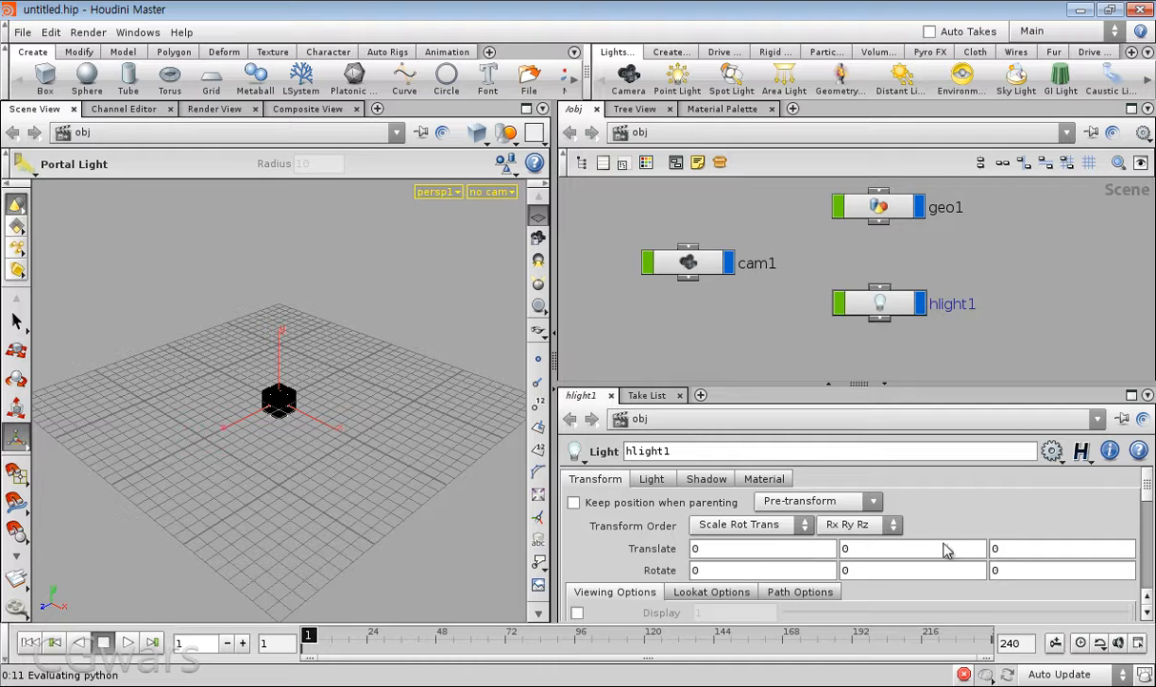
click(687, 263)
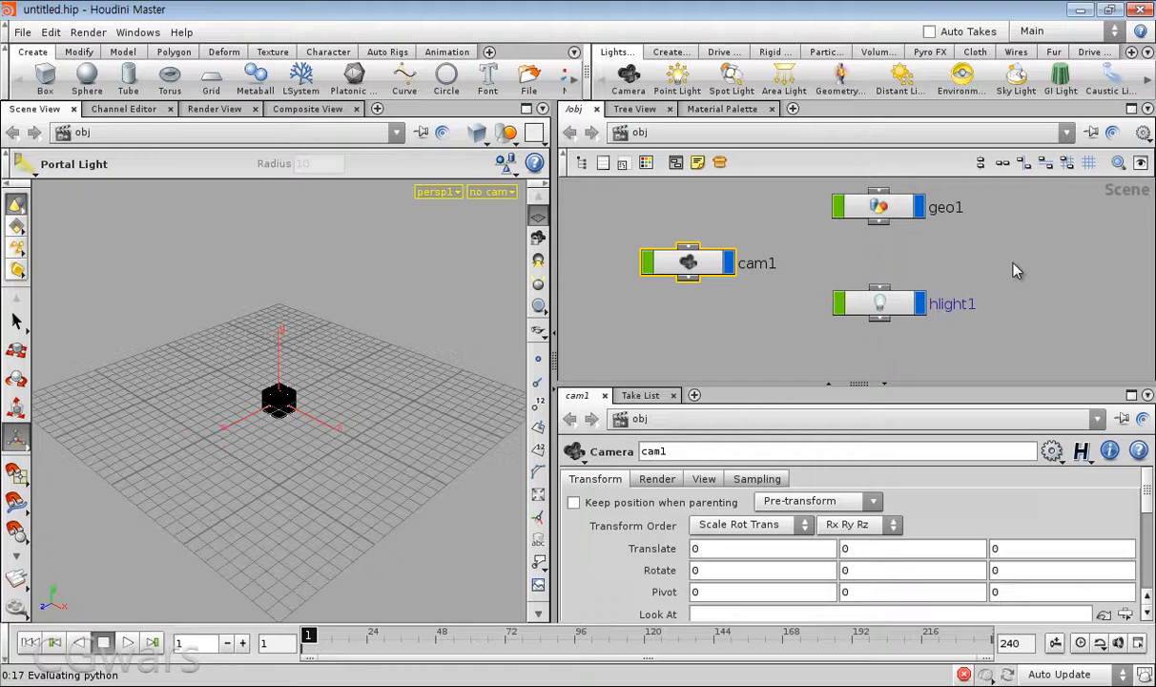
click(950, 265)
scroll(949, 267, up, 1)
scroll(956, 255, down, 3)
middle_drag(956, 256, 957, 311)
drag(988, 298, 854, 242)
middle_drag(989, 297, 934, 244)
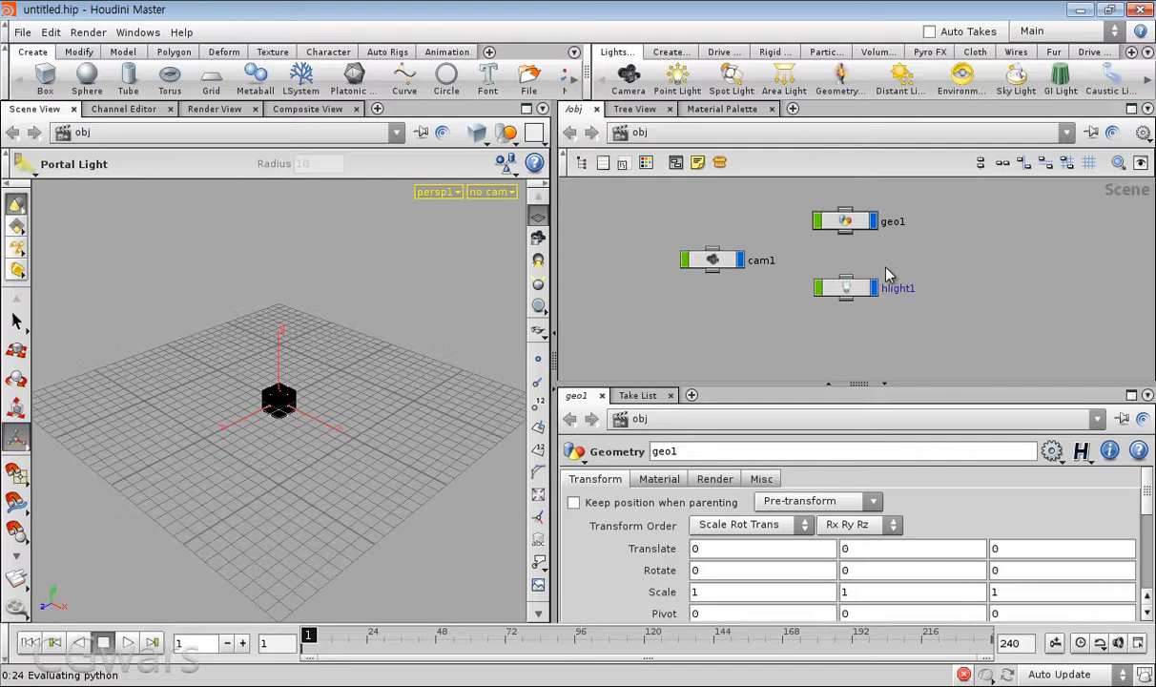
Step: Delete the geometry, camera and light nodes from the obj network
scroll(930, 246, up, 1)
middle_drag(914, 258, 1083, 276)
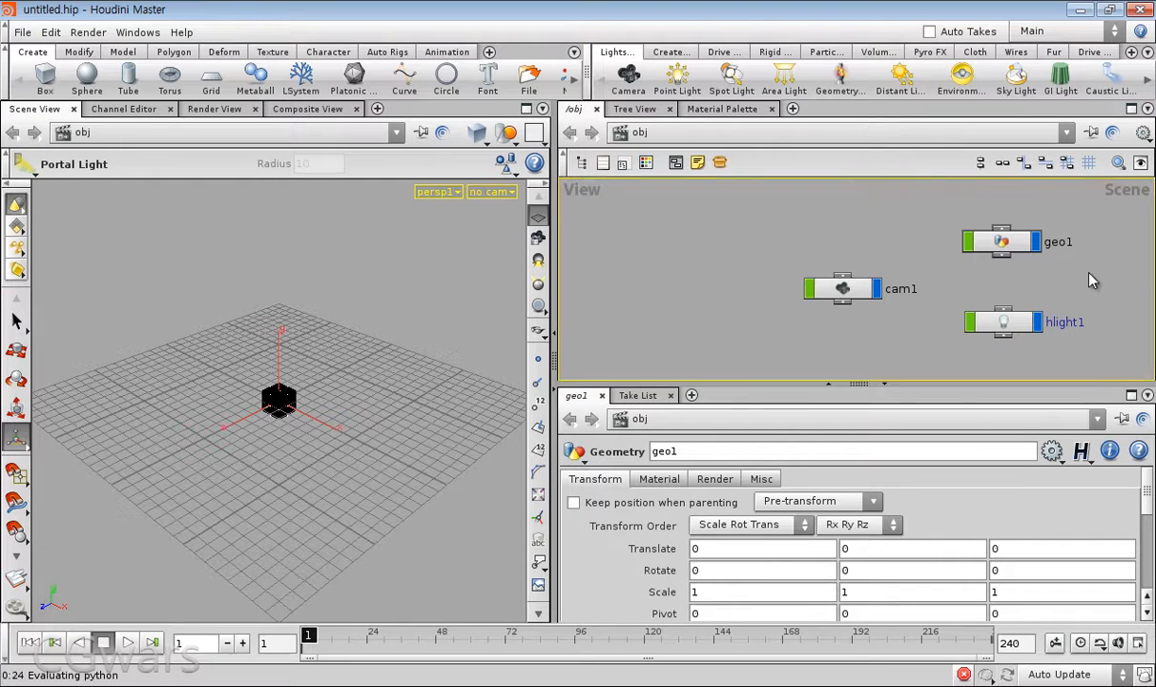
key(Tab)
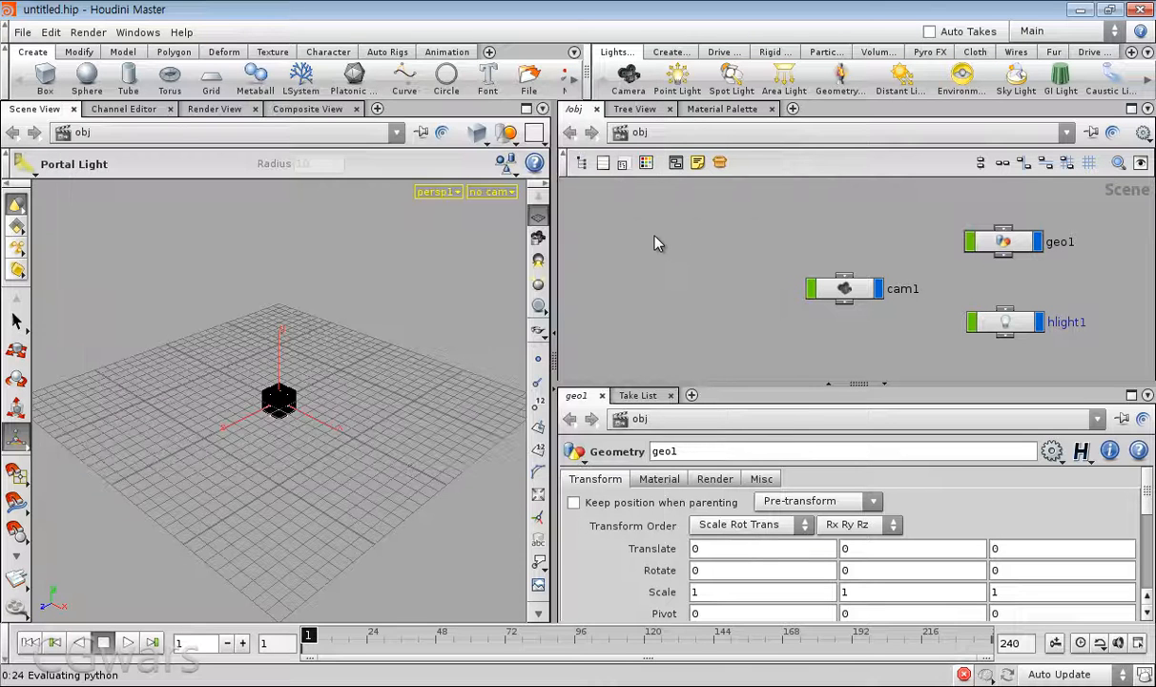
drag(648, 242, 1049, 353)
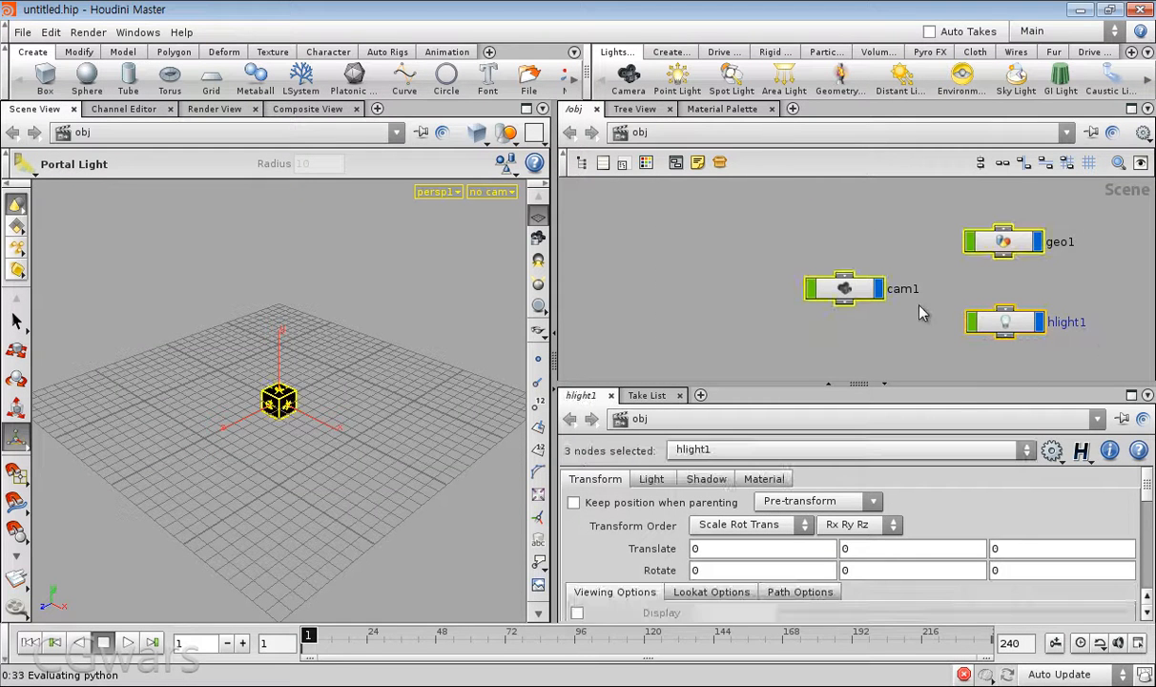
key(Delete)
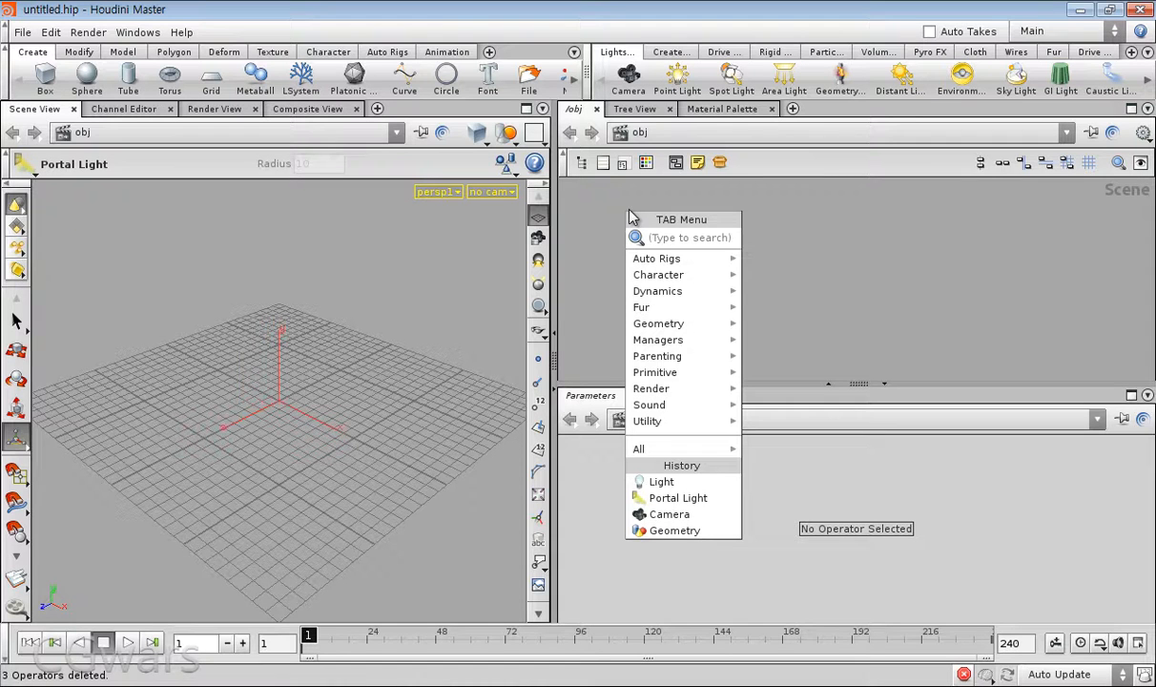
Step: Search the node types for "c" and place a Camera node in the empty obj network
text(Camera)
key(Escape)
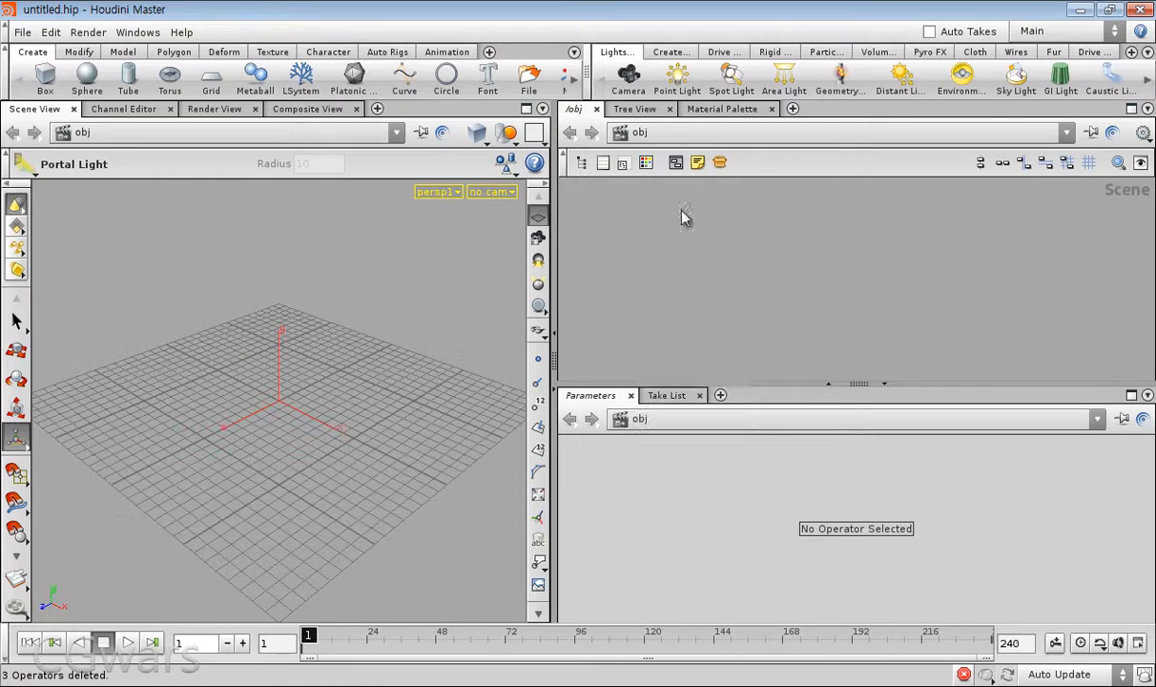
key(Tab)
text(c)
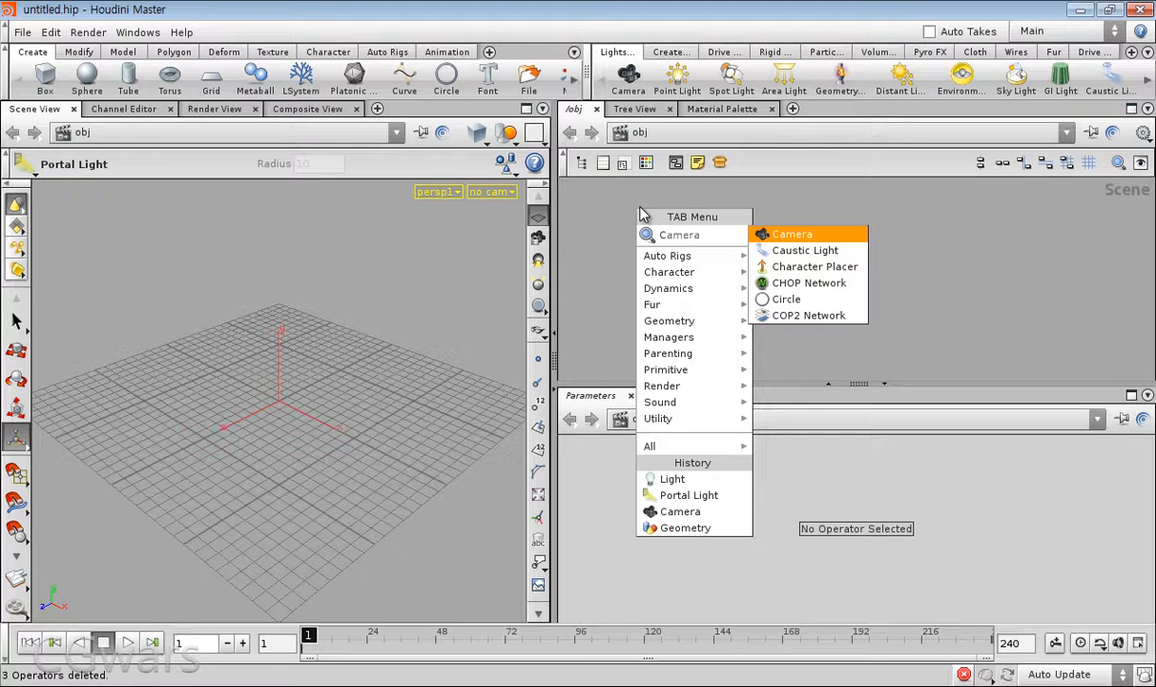
click(811, 237)
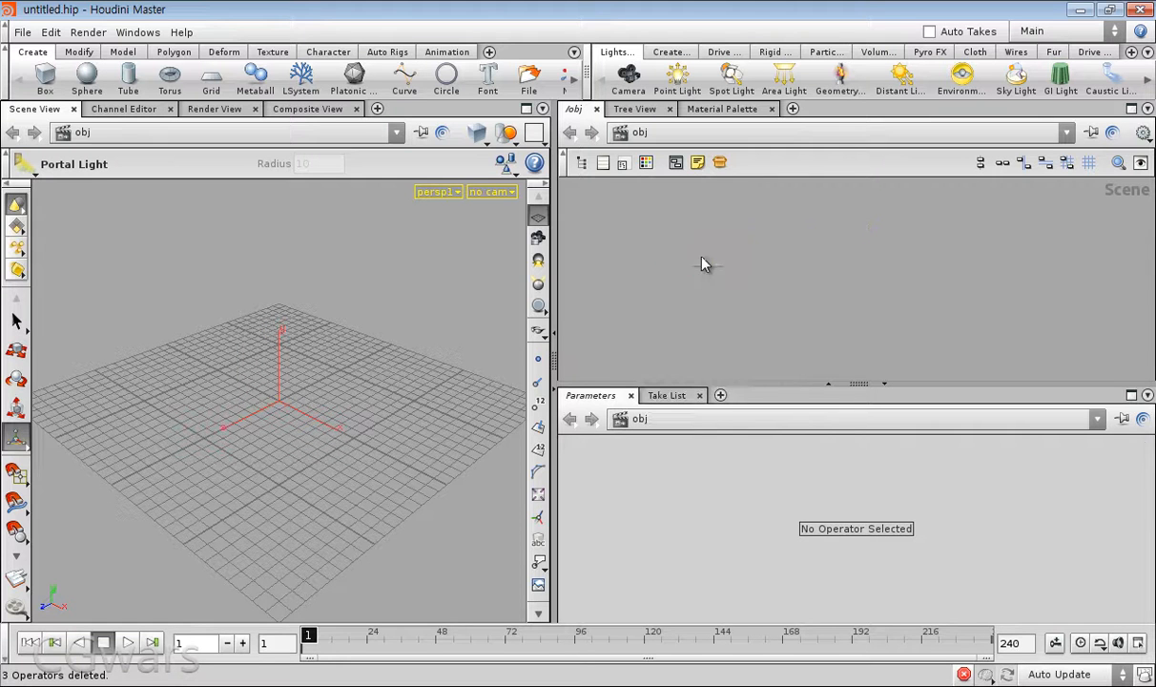
click(701, 254)
Step: Find the Geometry node type by name and place one beside the camera node
key(Tab)
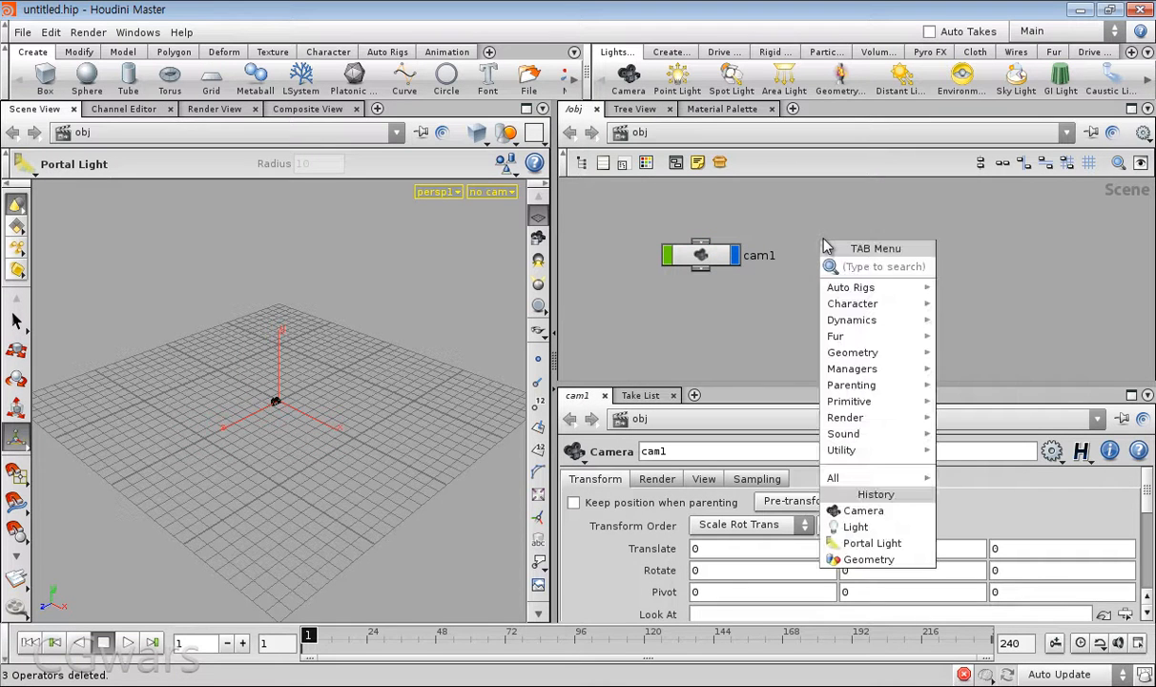
text(geometry)
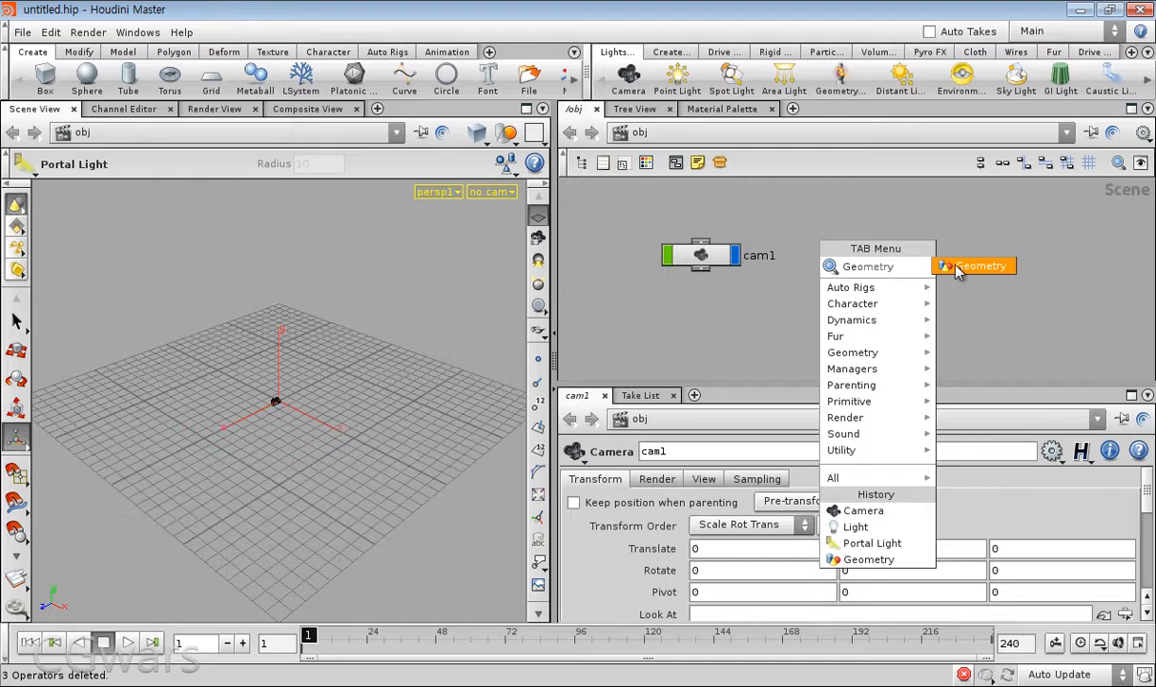
click(952, 264)
click(832, 289)
Step: Find the Light node type by name and place one below the camera node
key(Tab)
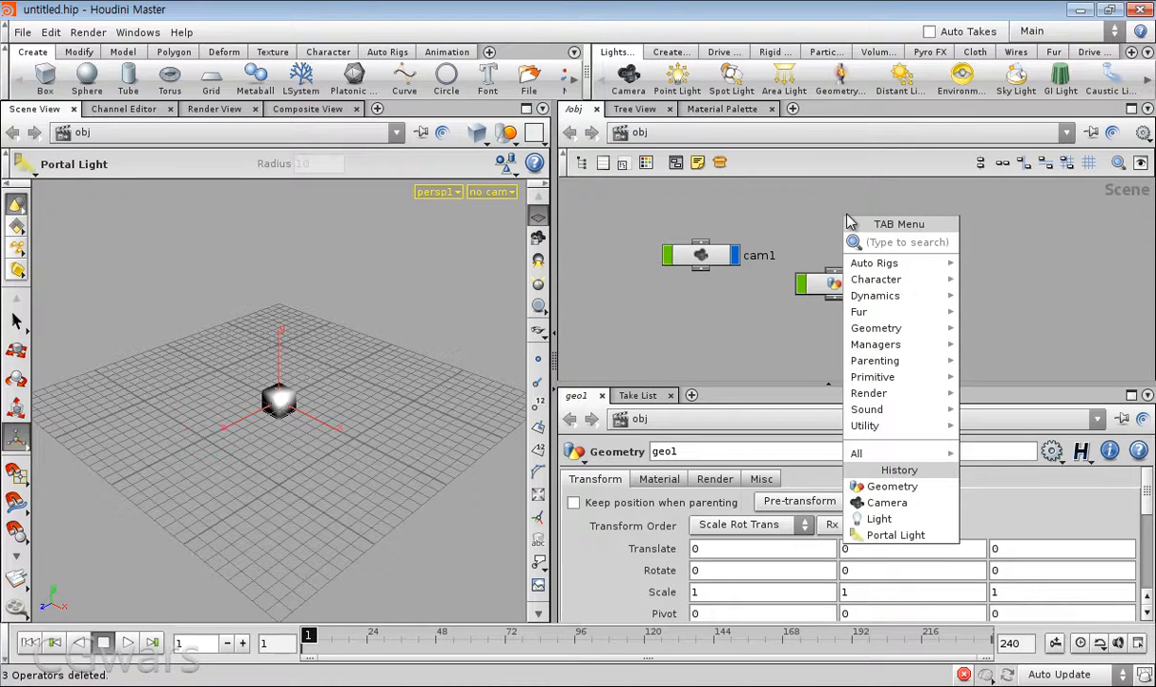
text(light)
click(965, 240)
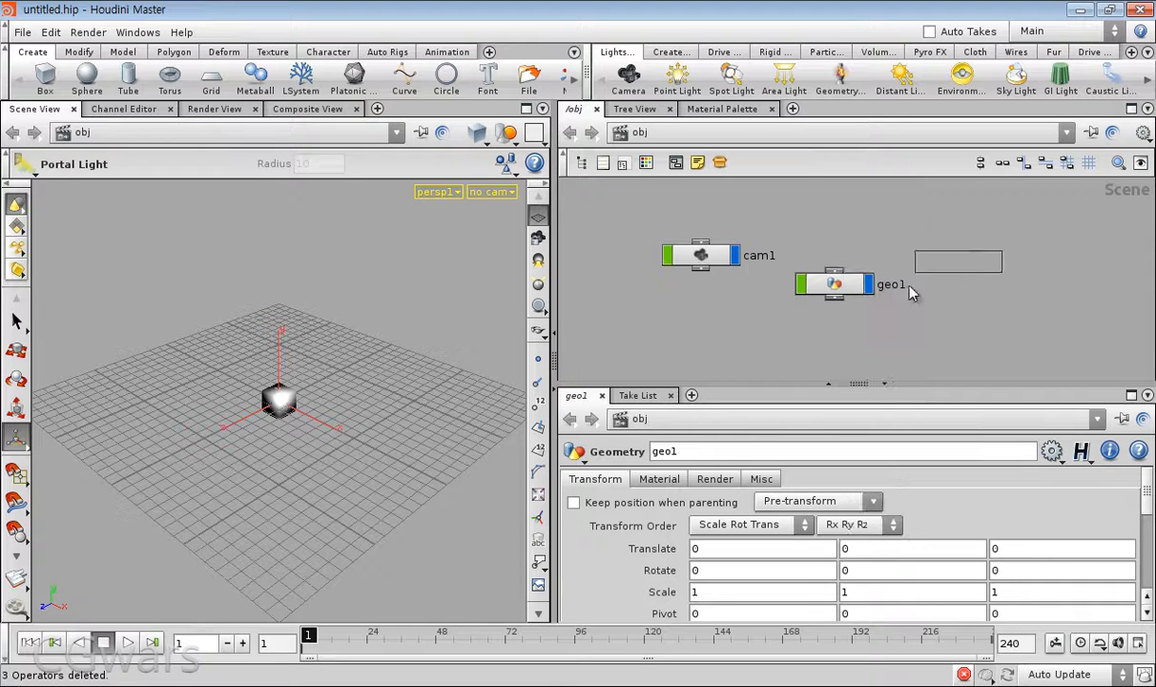
click(723, 330)
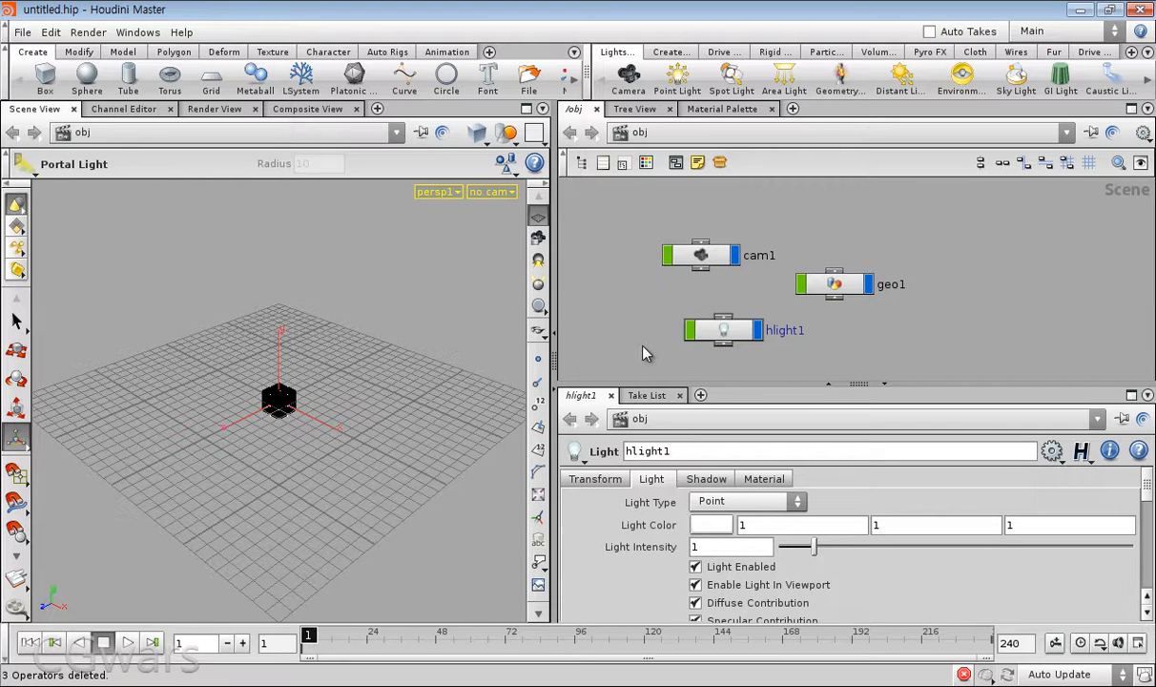
Step: Select the camera, geometry and light nodes together and delete them
middle_drag(644, 354, 645, 331)
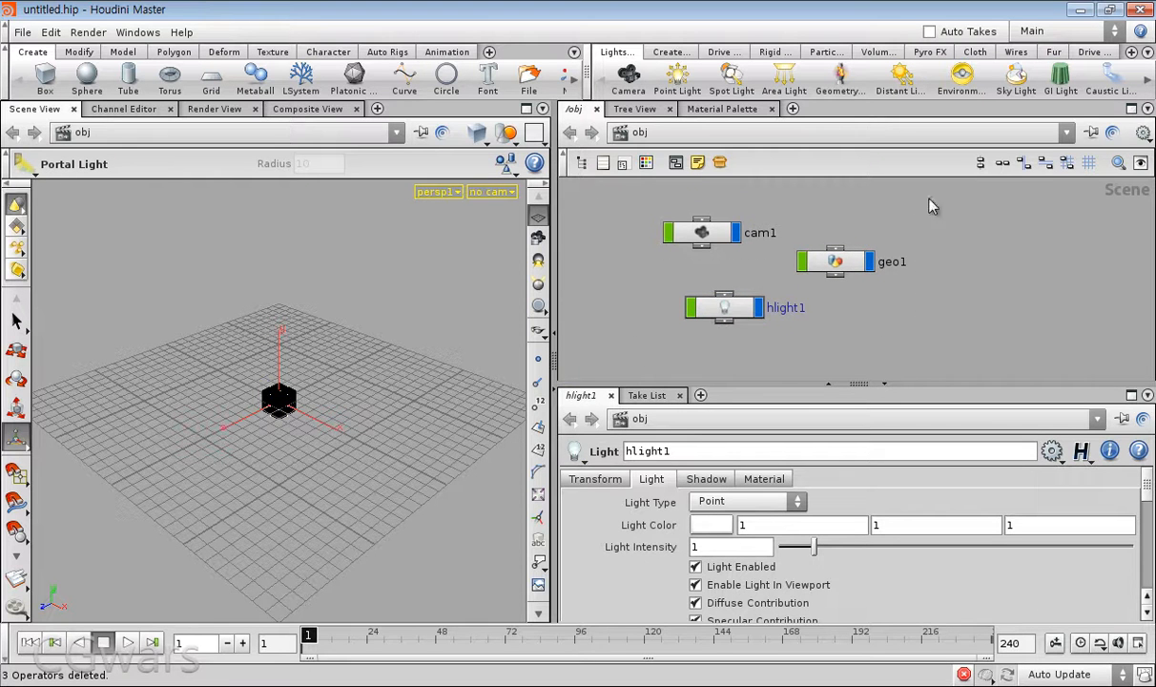
drag(930, 213, 647, 317)
key(Delete)
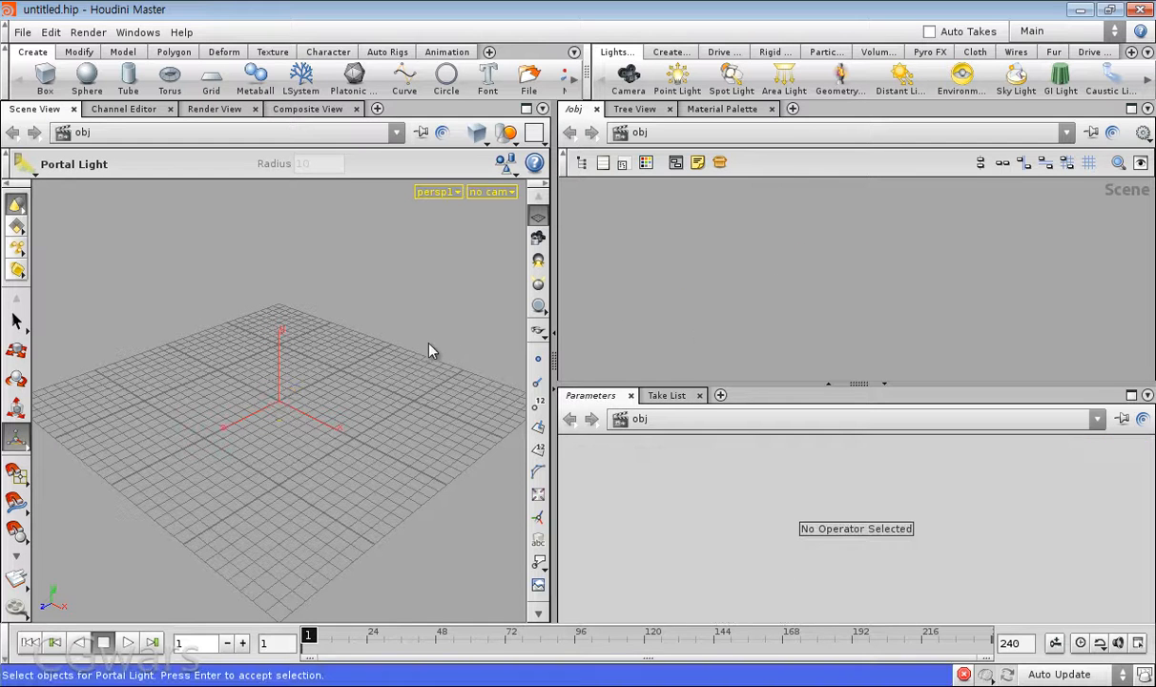
Step: Find the Light tool by name in the scene view and place a point light above the far side of the grid
key(Tab)
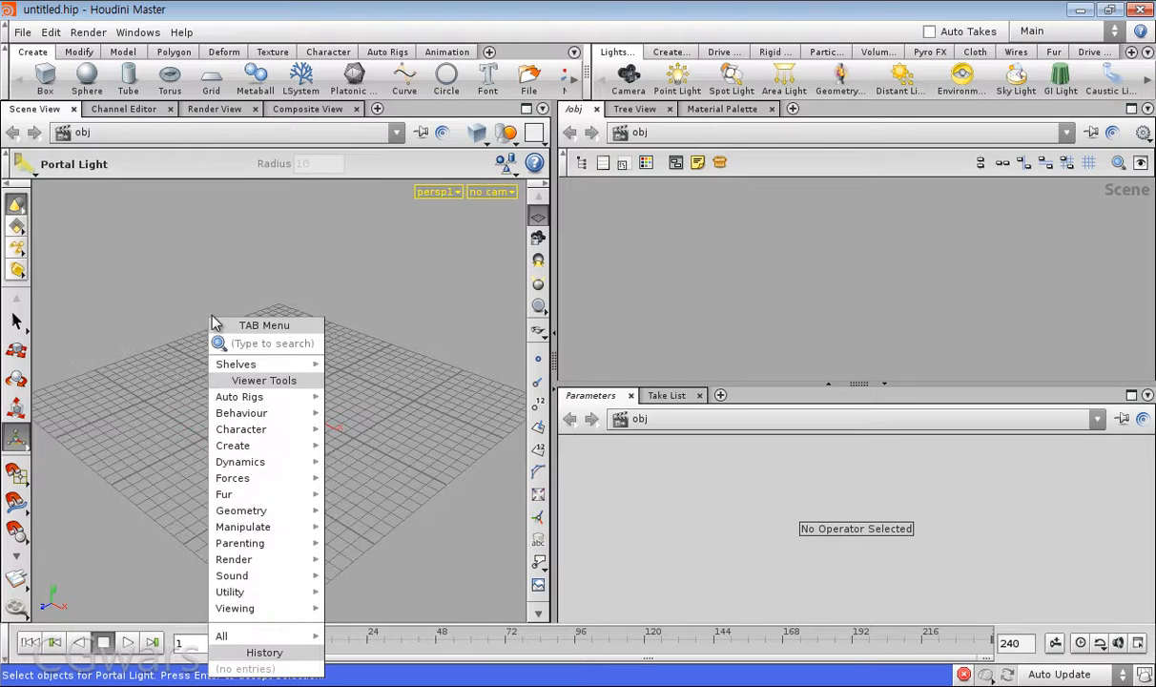
text(light)
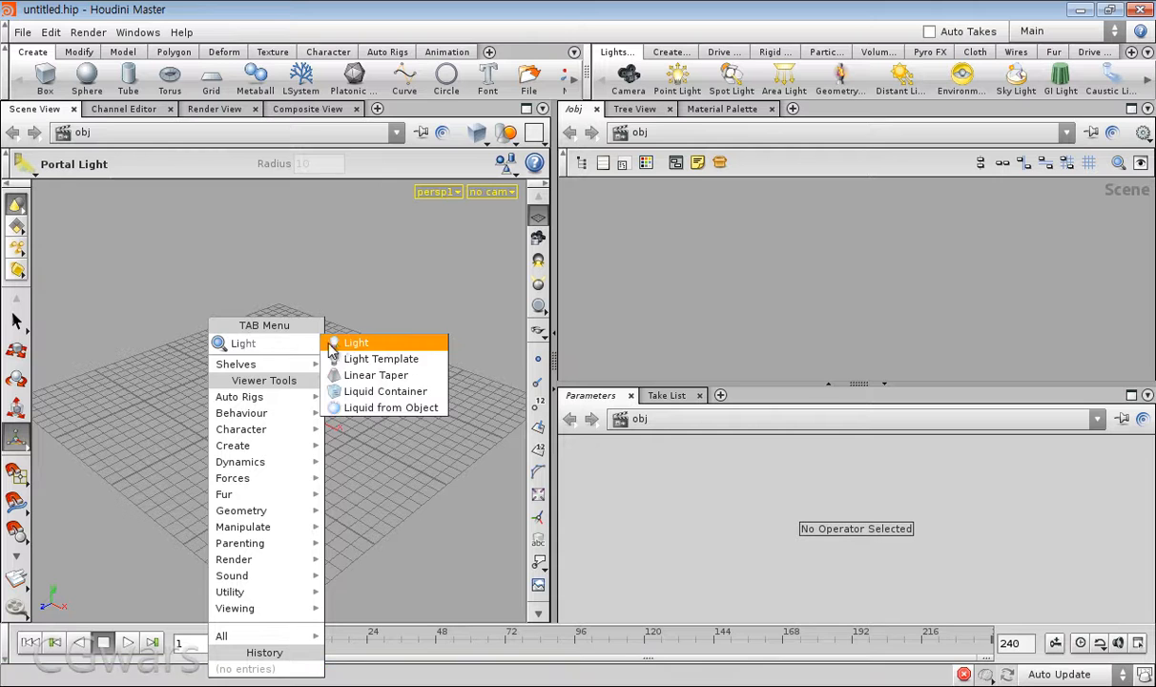
key(Return)
key(Return)
click(399, 291)
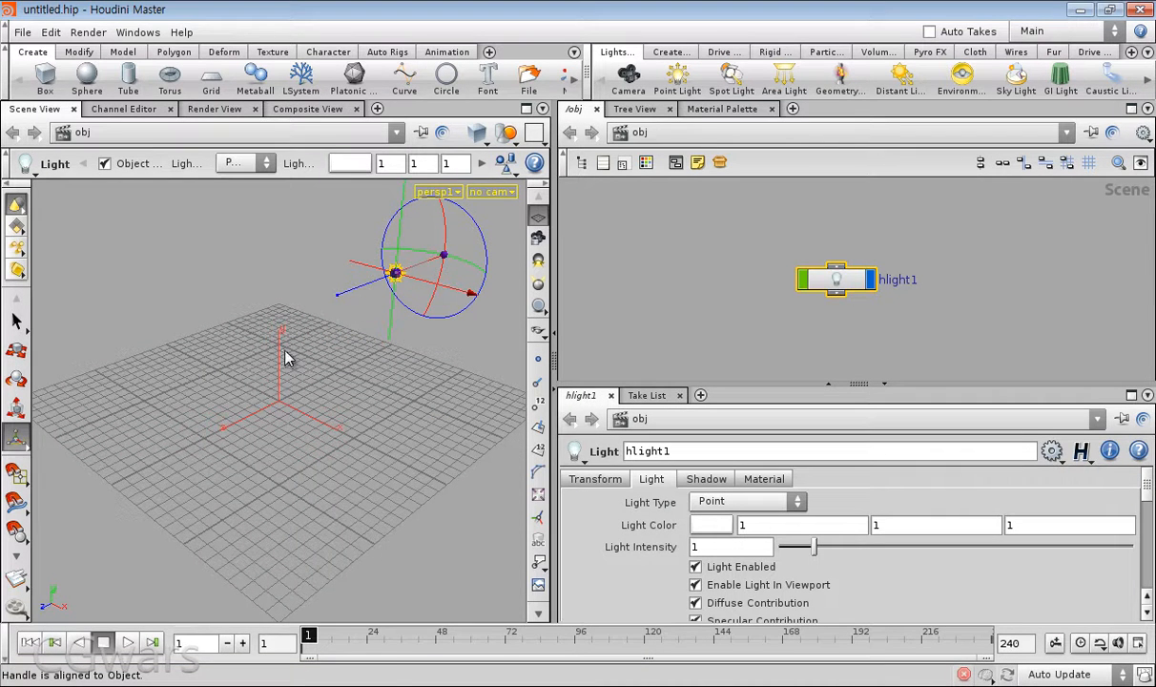
Step: Search the scene view's tools for "sp" and place a Sphere near the grid's centre, at about X 0.29, Z -0.13
key(Tab)
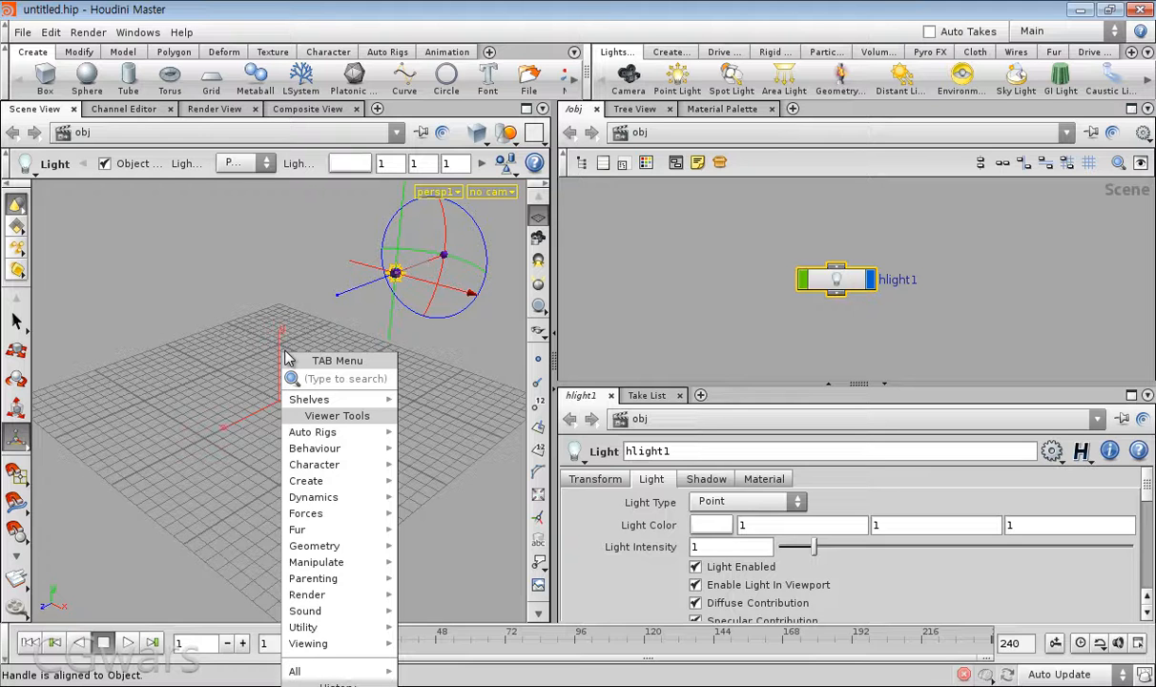
text(sp)
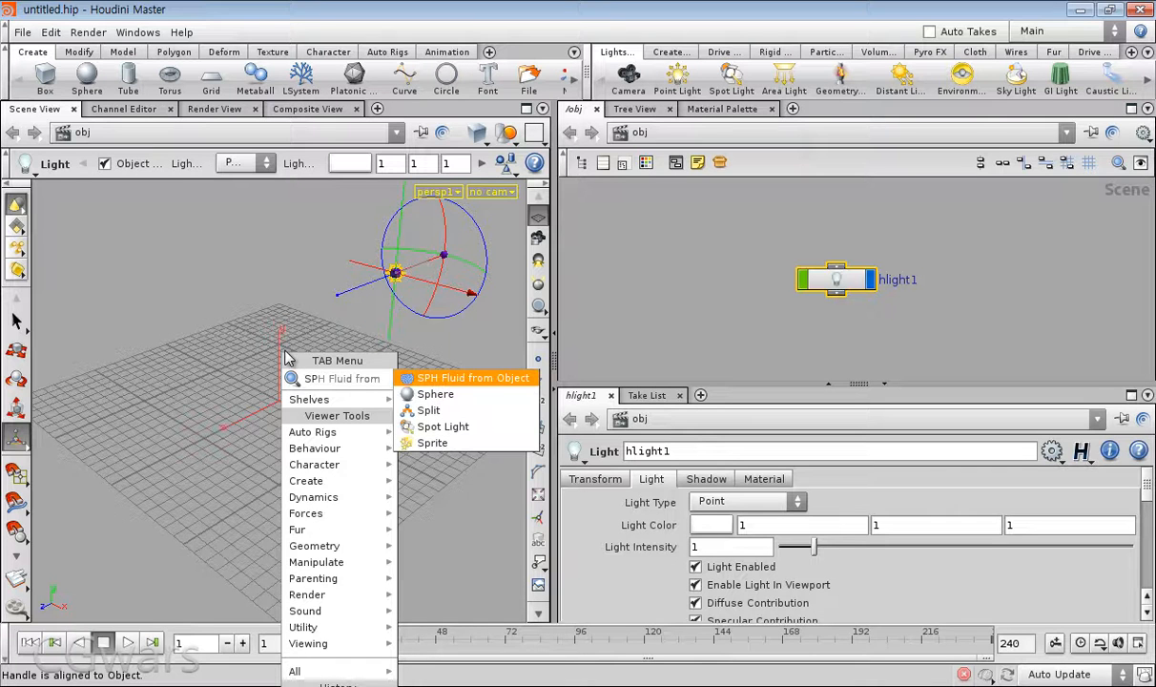
click(438, 396)
click(287, 404)
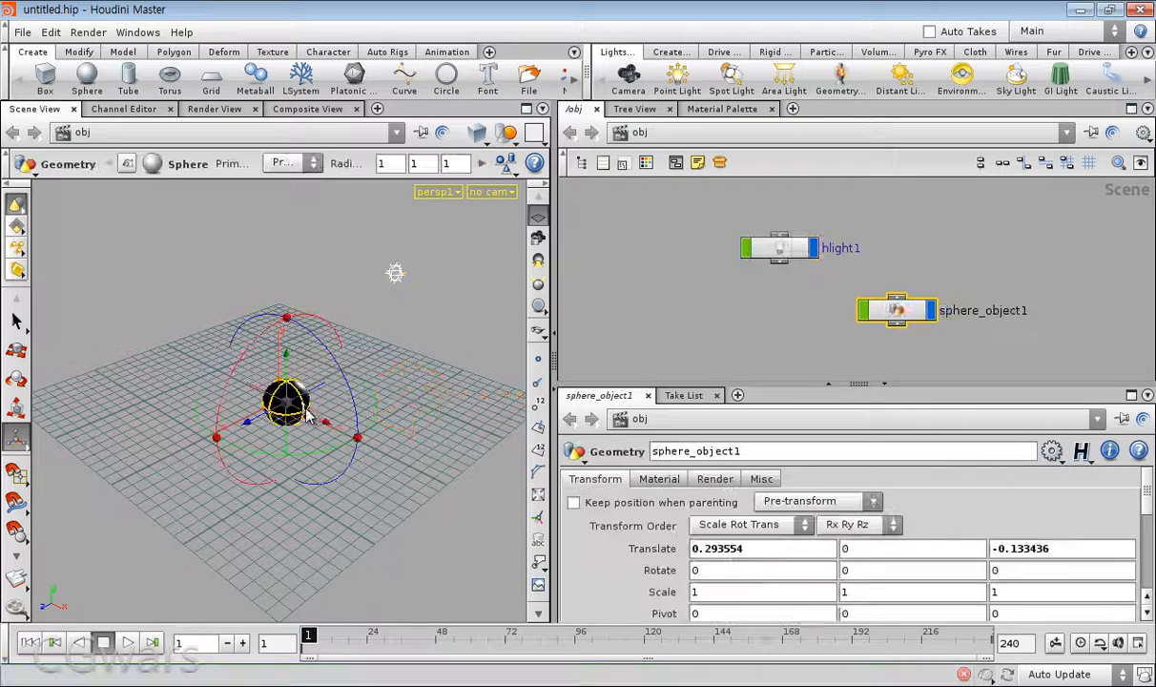
click(369, 353)
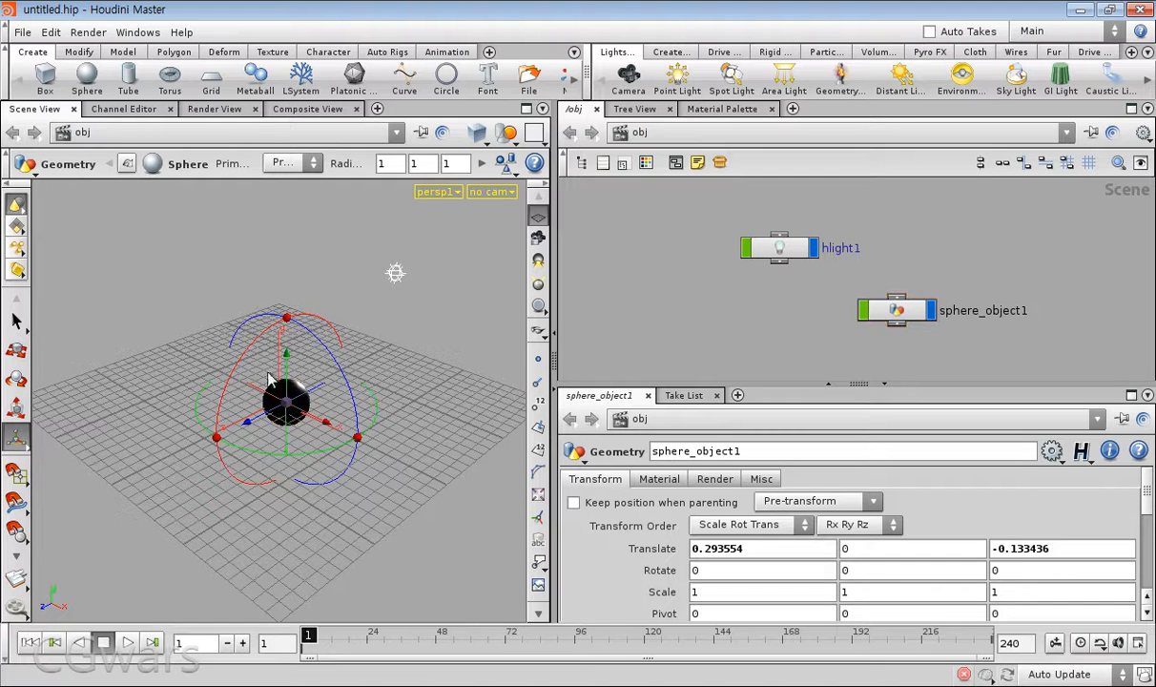
Step: Search the scene view's tools for "c" and place a Camera near the grid's edge, at about X 6.22, Z 0.23
key(Tab)
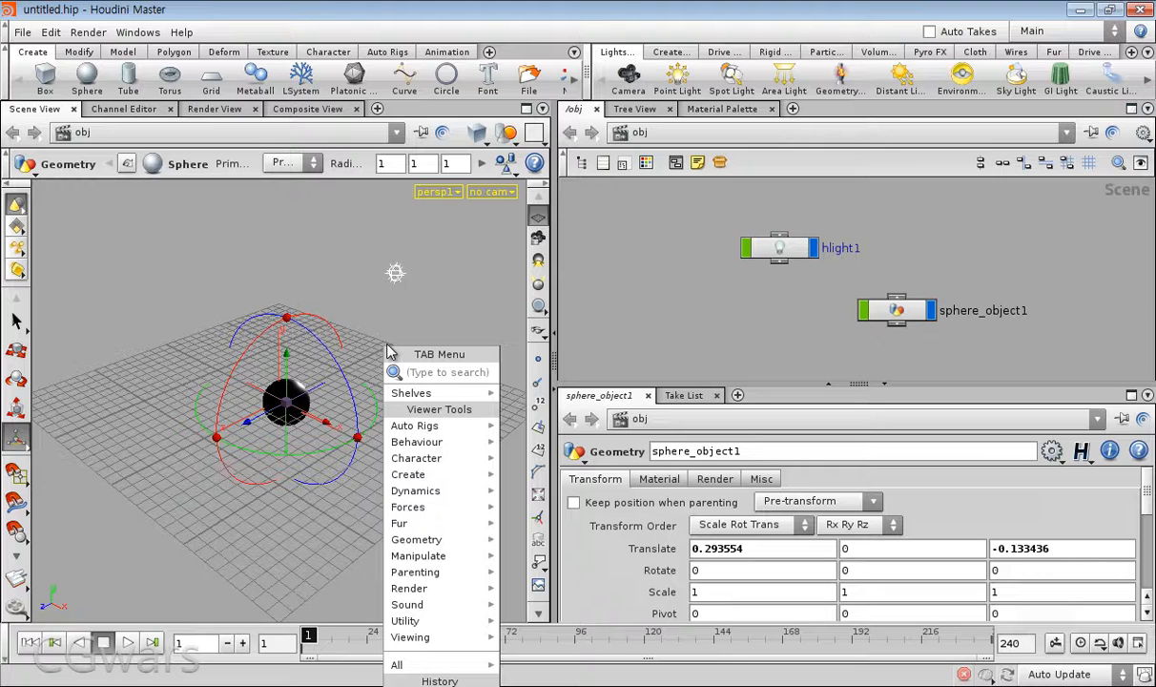
text(c)
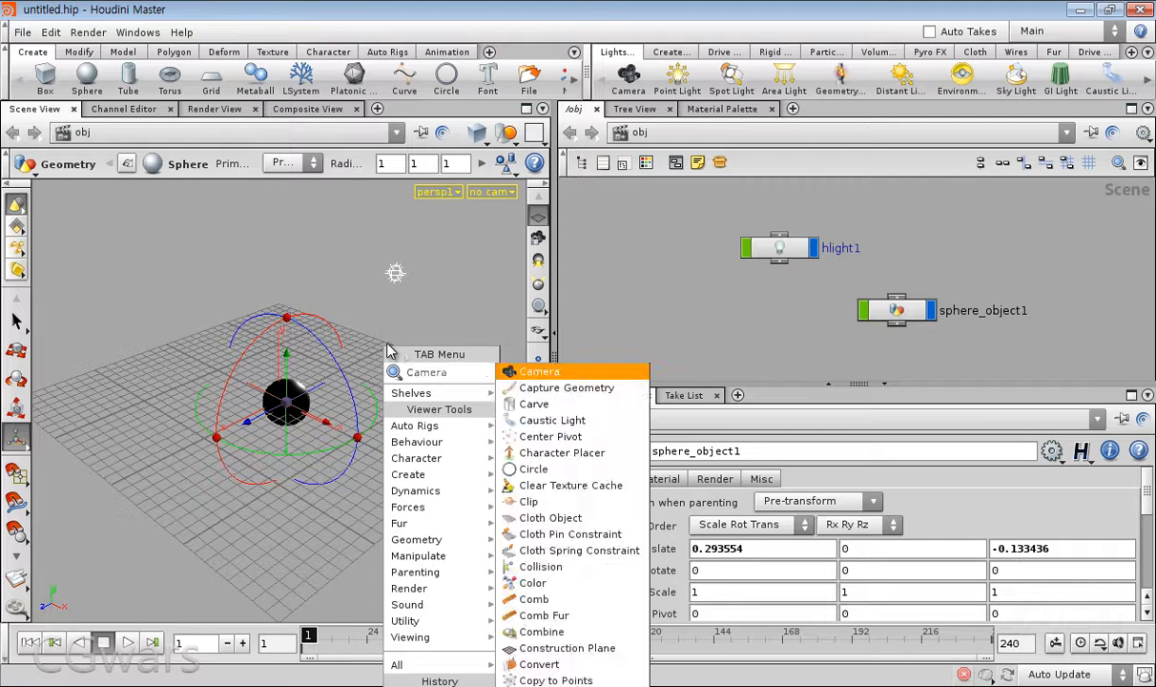
click(506, 356)
click(394, 462)
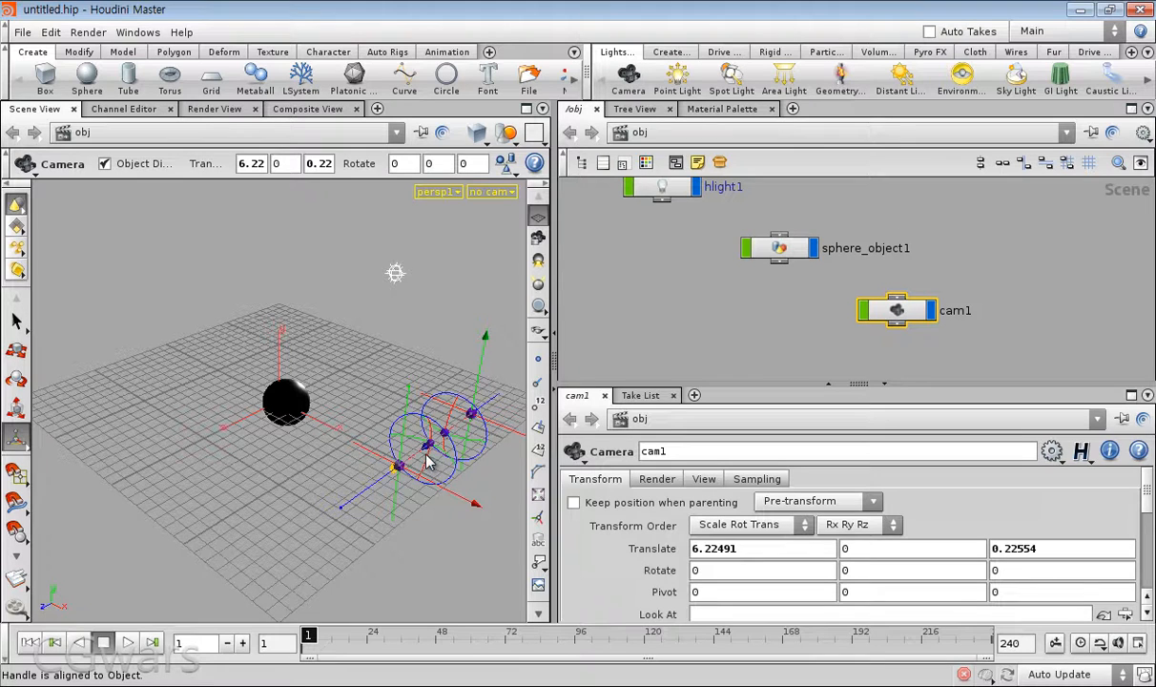
Step: Raise the camera to about Y 5.26 and rotate it about -42.1° in X and 87.3° in Y, aiming it at the sphere
key(Escape)
drag(413, 464, 175, 322)
key(Return)
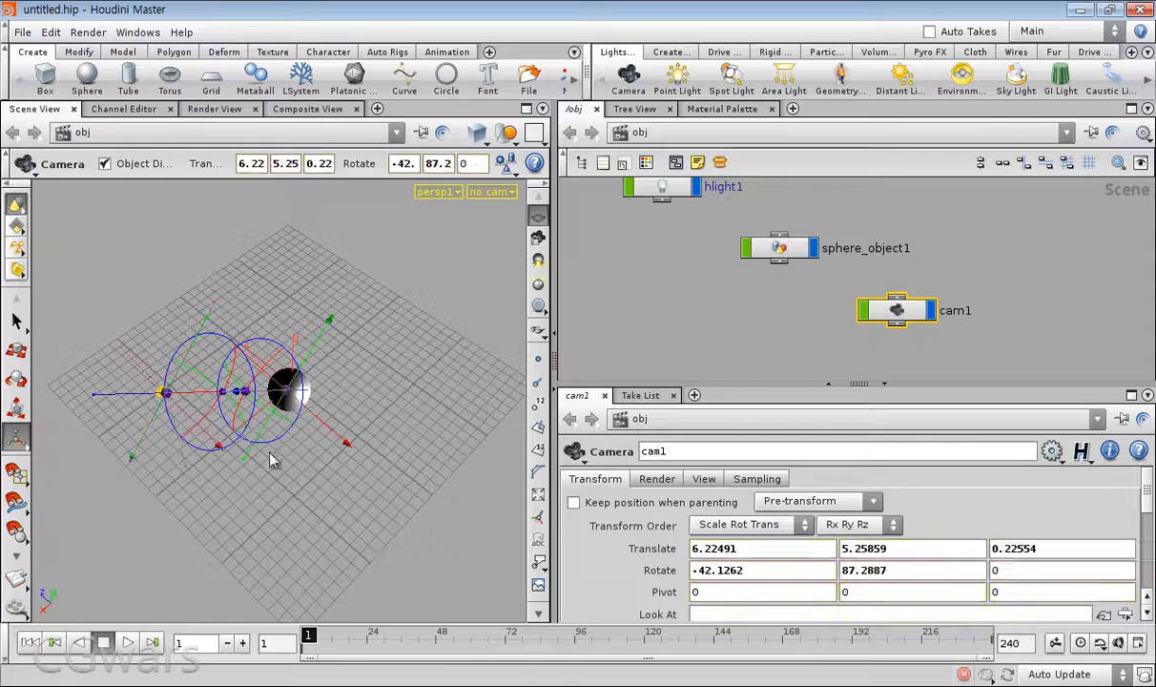
key(Escape)
drag(271, 472, 330, 508)
key(Return)
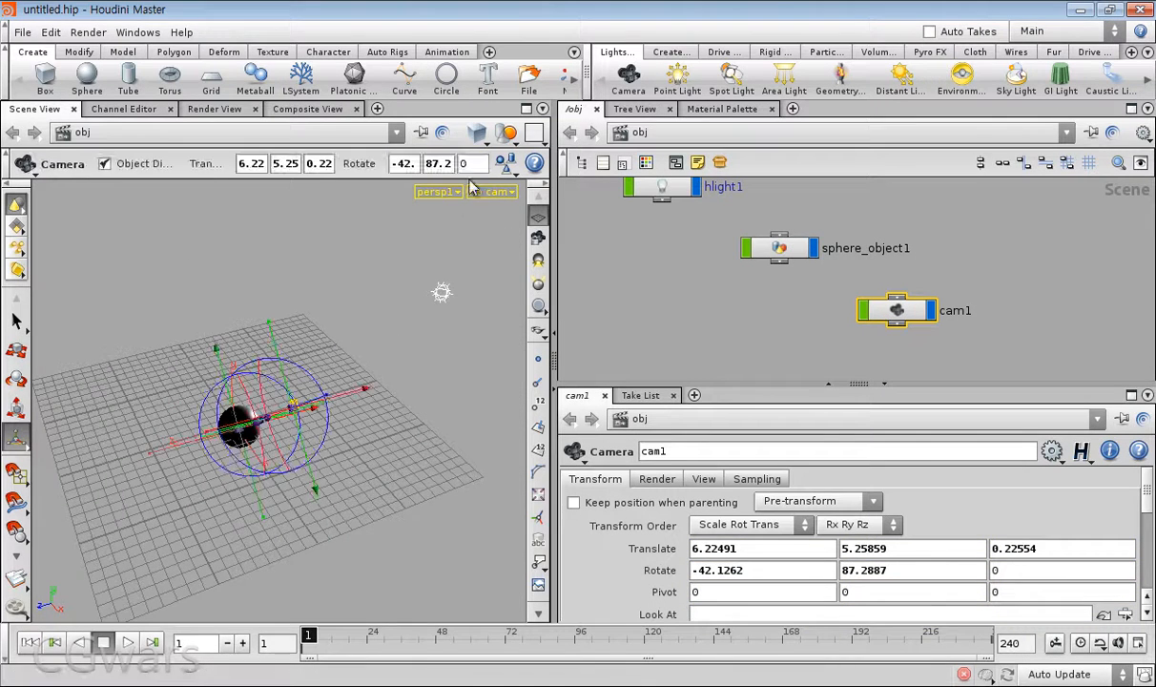
Step: Look through cam1 in the scene view and try out its on-screen camera handle
click(459, 196)
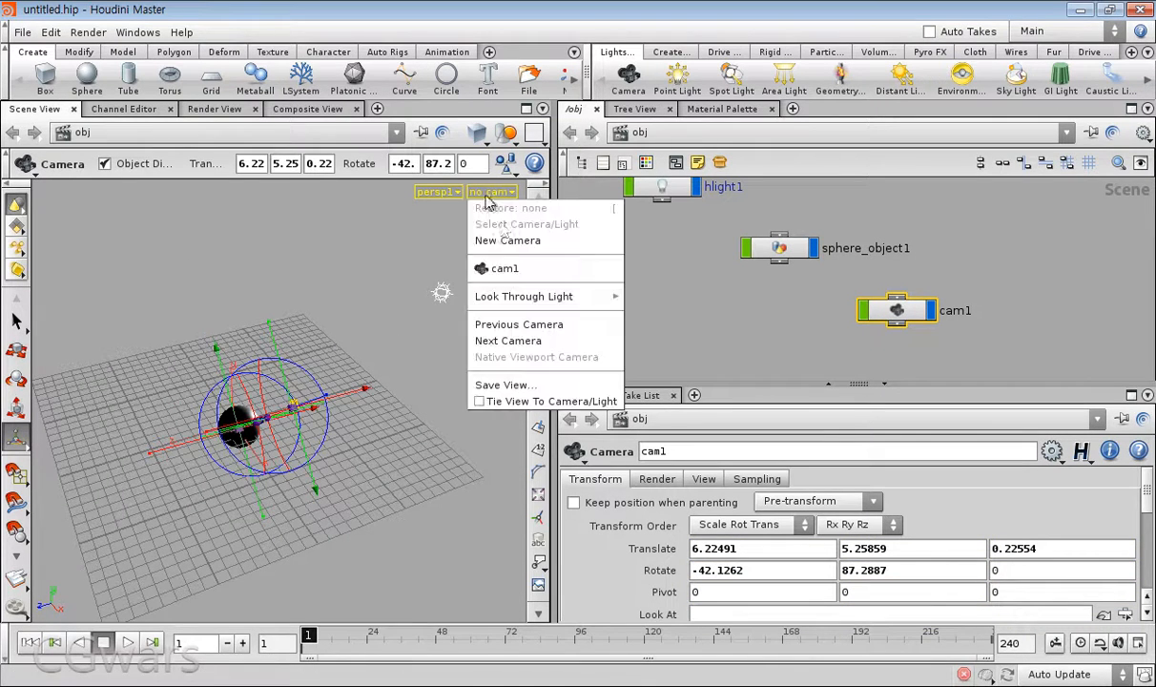
click(515, 257)
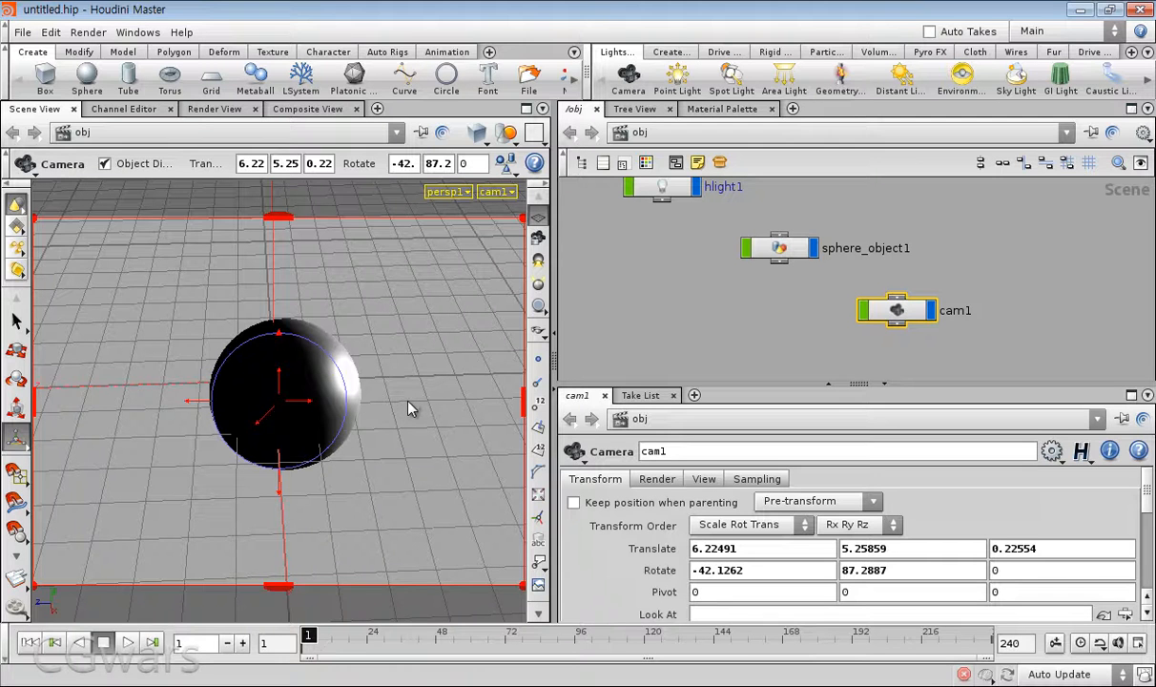
mouse_move(276, 217)
mouse_down()
mouse_move(287, 305)
mouse_move(285, 221)
mouse_up()
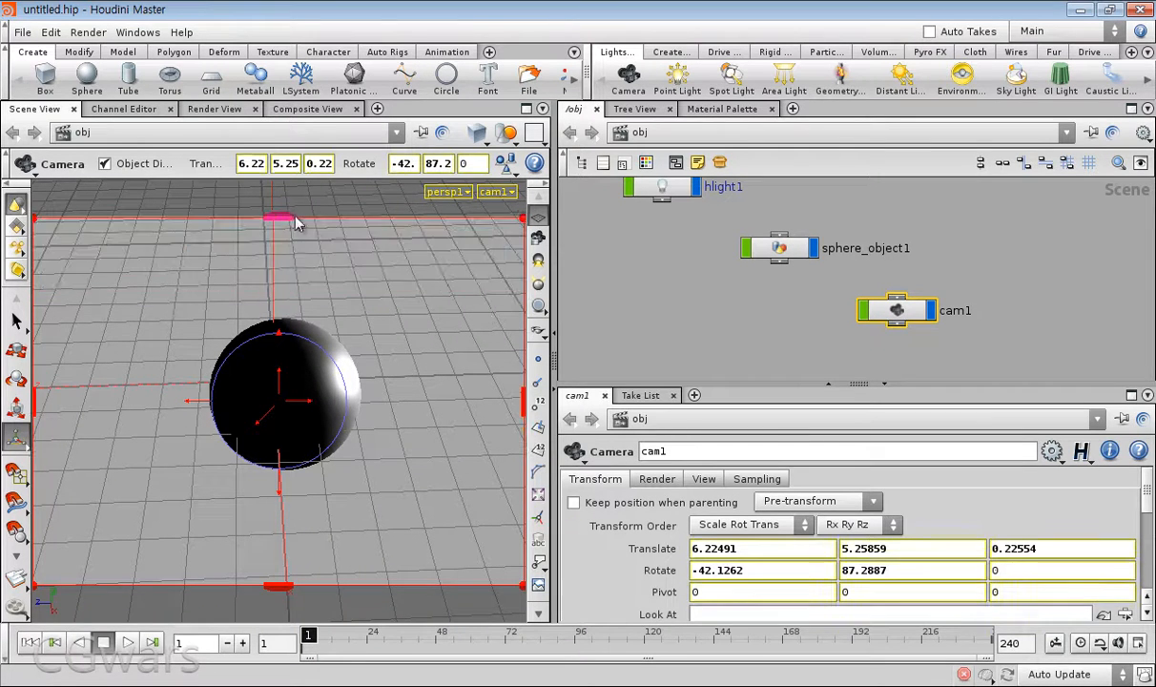
Step: Lay out the light, sphere and camera nodes automatically and frame them in the network
scroll(649, 320, down, 3)
scroll(658, 331, down, 2)
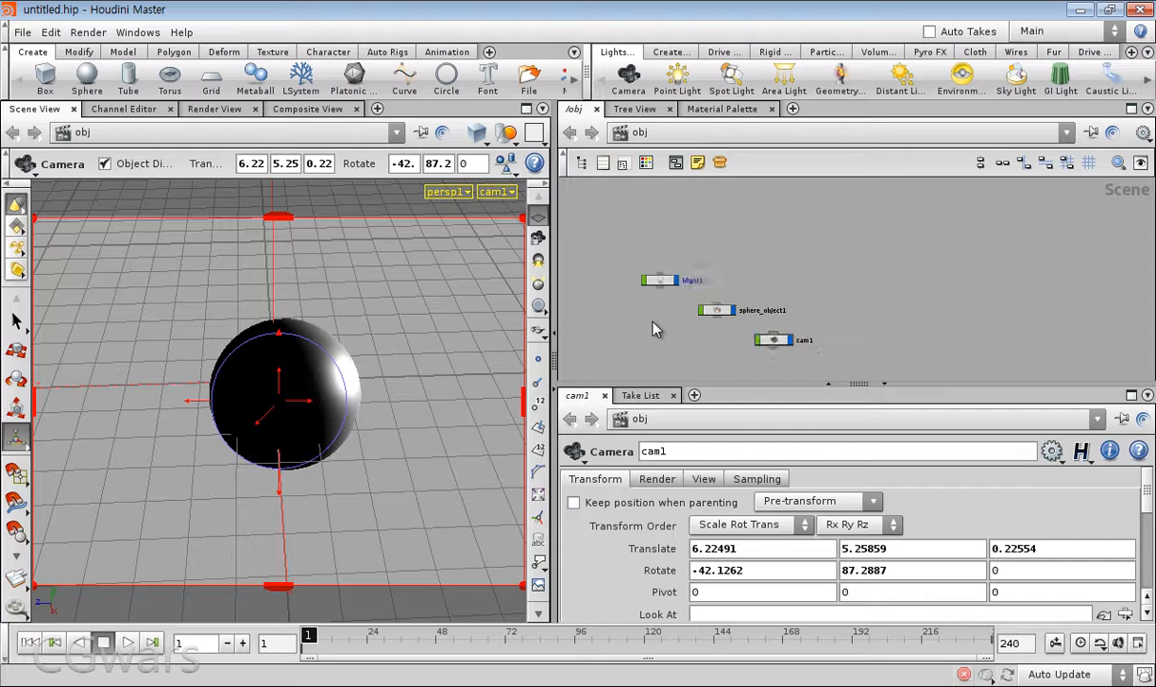
key(l)
key(h)
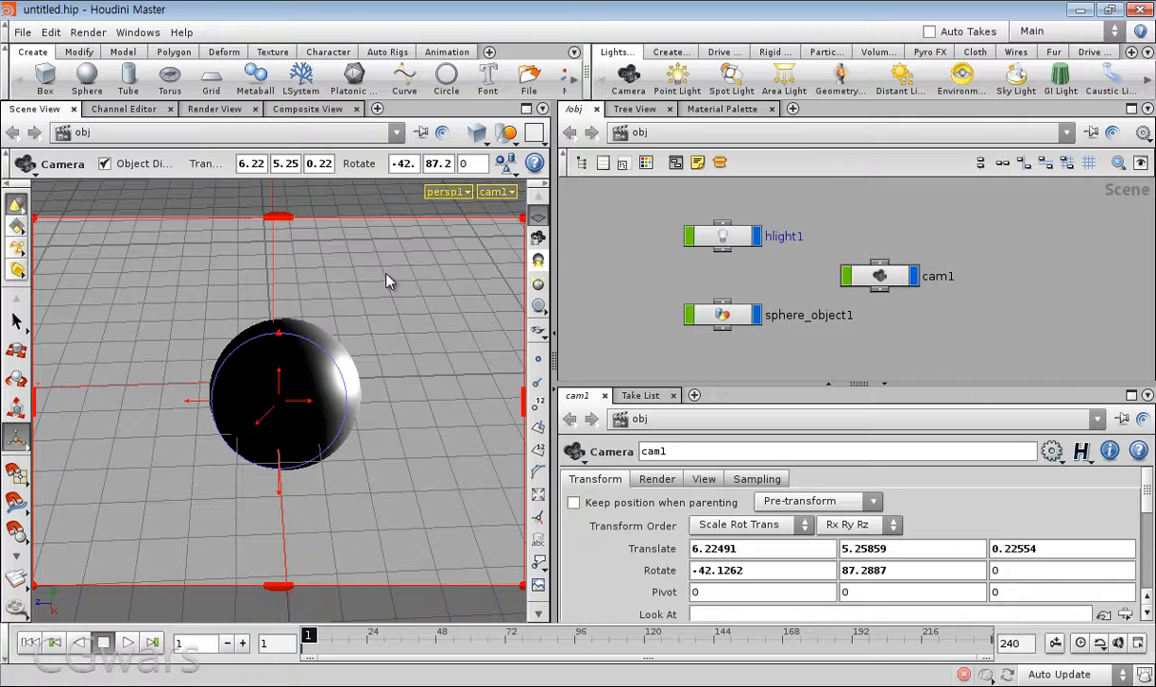
key(Tab)
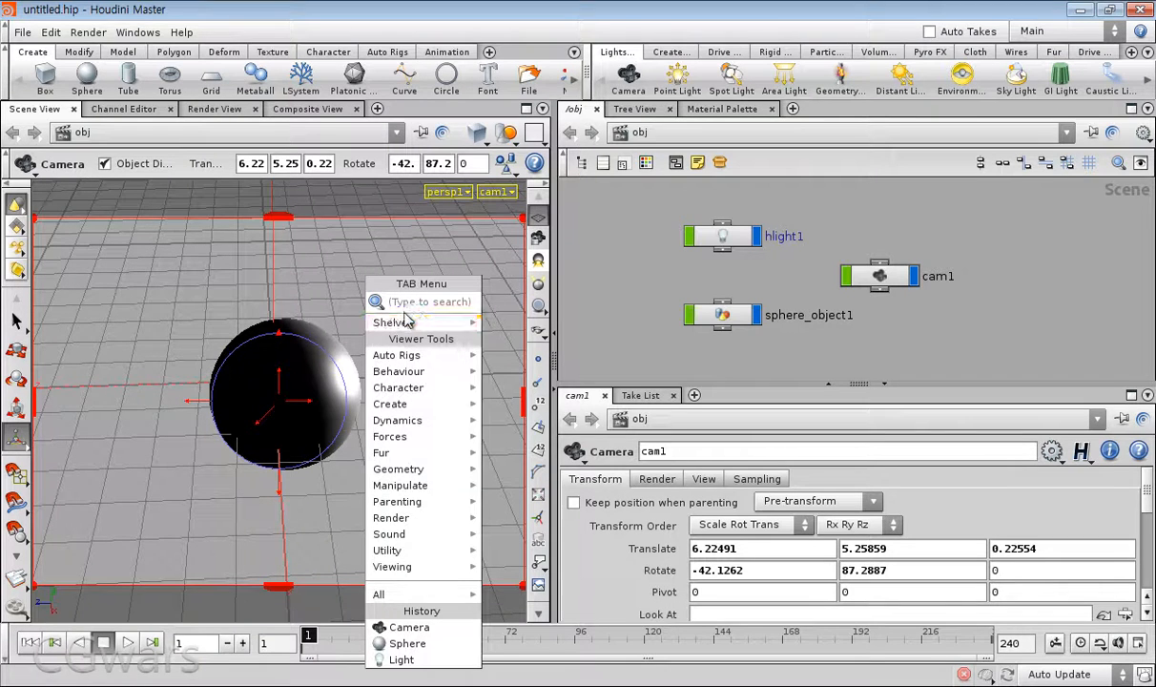
key(Escape)
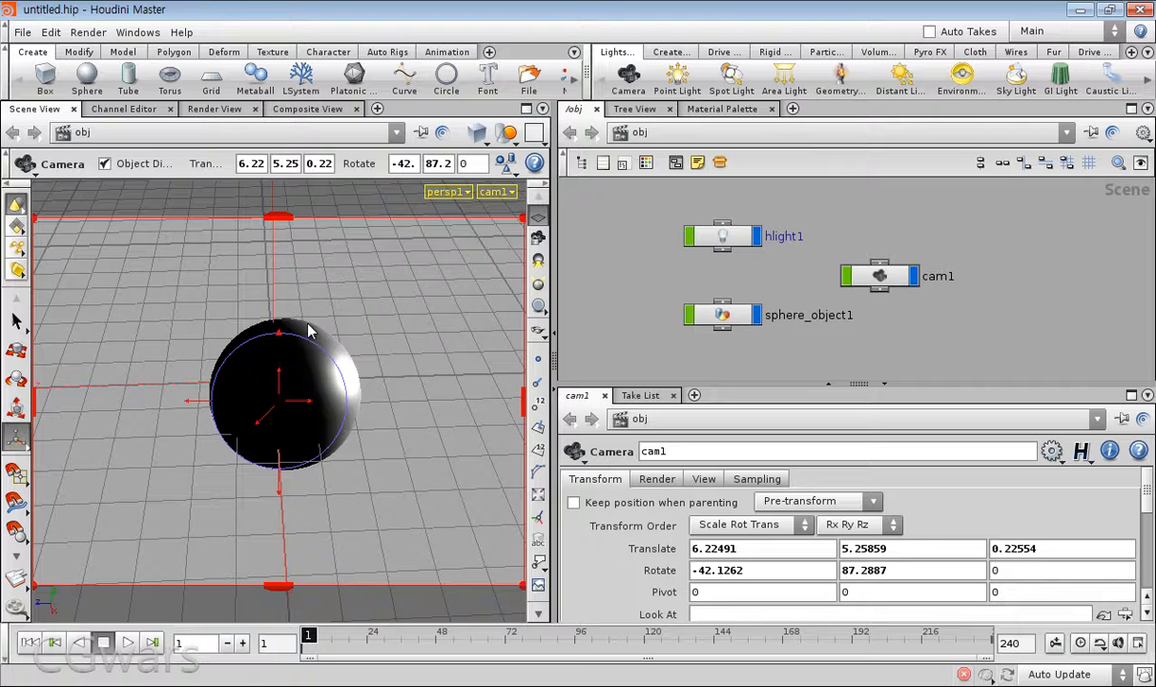
drag(1011, 344, 691, 215)
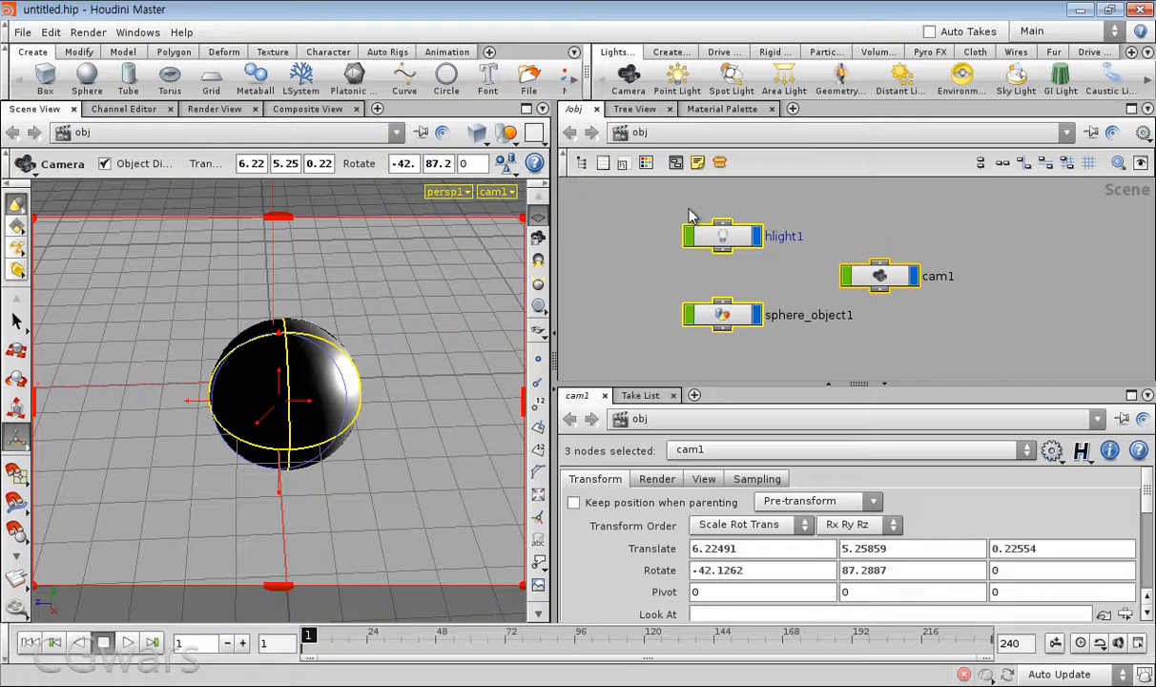
click(602, 219)
key(Tab)
mouse_move(711, 277)
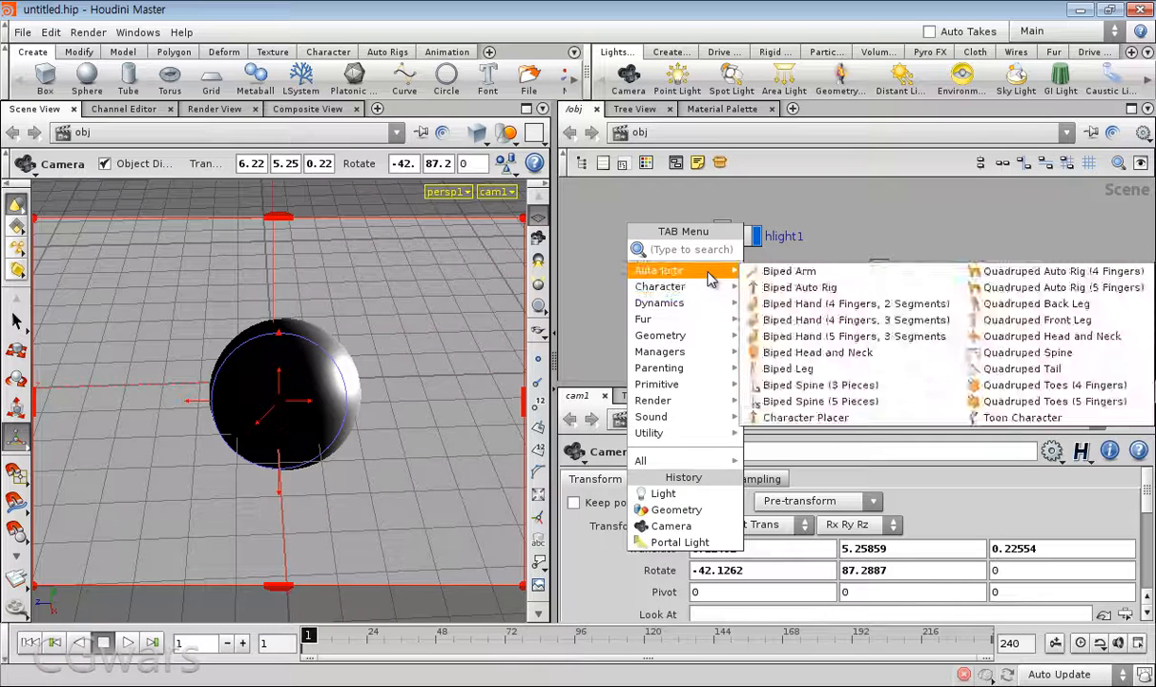
key(Escape)
Step: Select the light node, swap the network and parameter panes so the parameters sit above, and enlarge the network area
drag(593, 252, 758, 192)
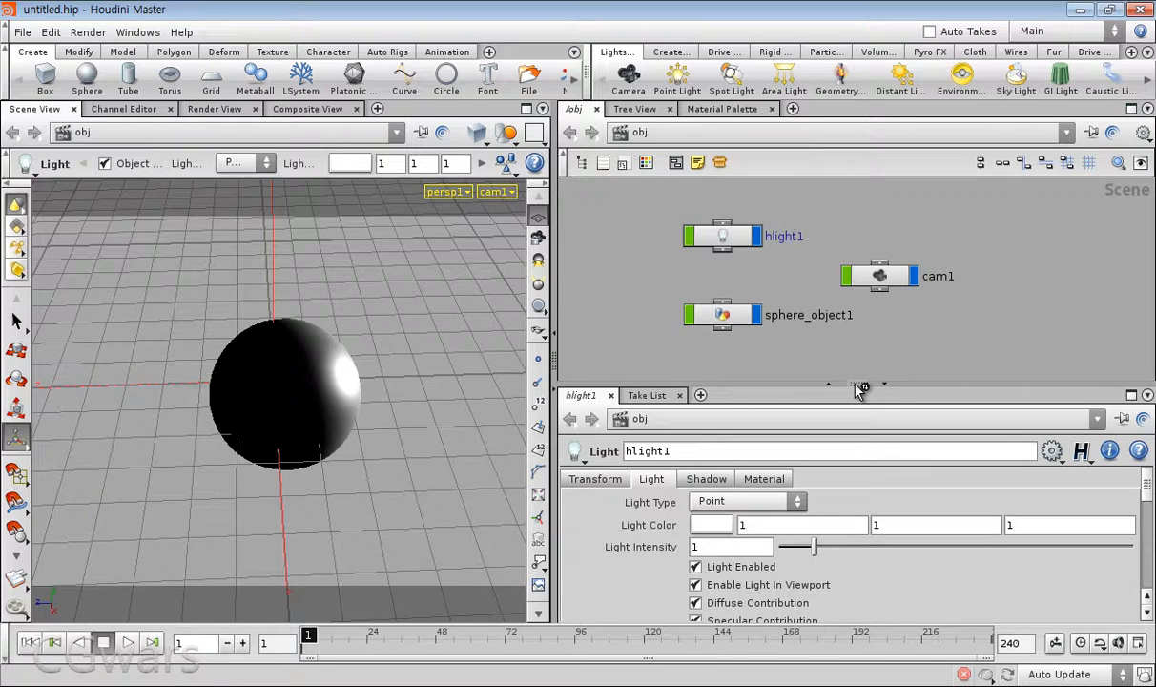
key(s)
drag(795, 385, 795, 328)
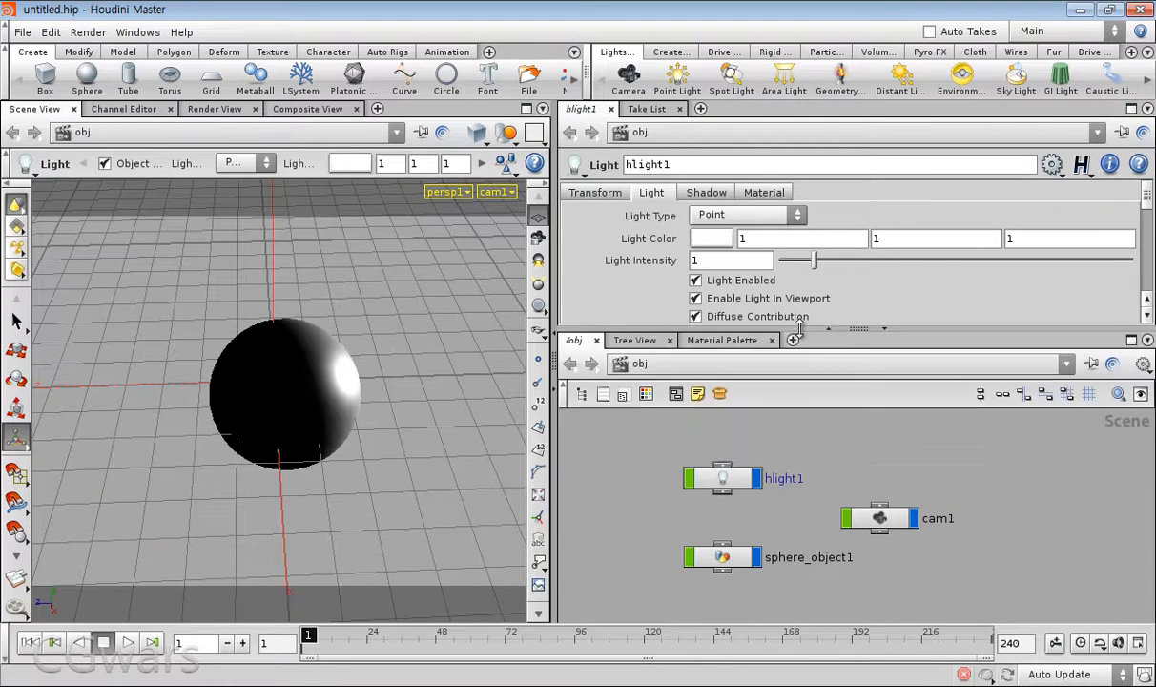
scroll(826, 443, down, 2)
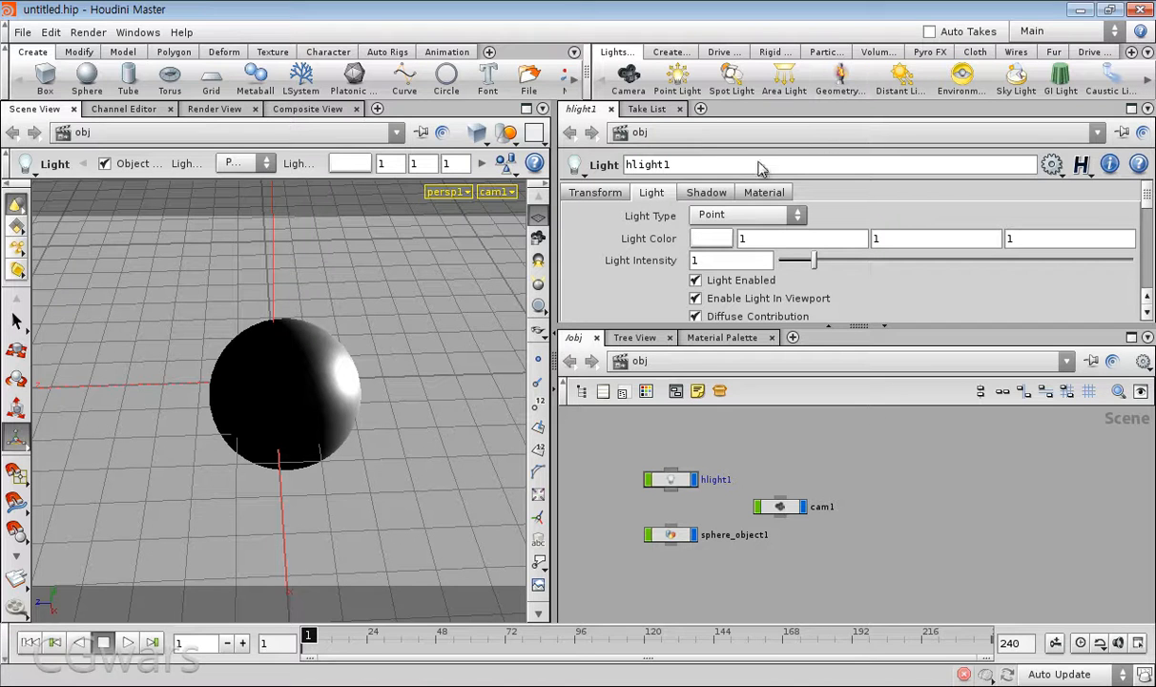
Step: Switch to CGwars Player by launching it from the Windows program list
key(super)
click(73, 620)
scroll(122, 449, down, 4)
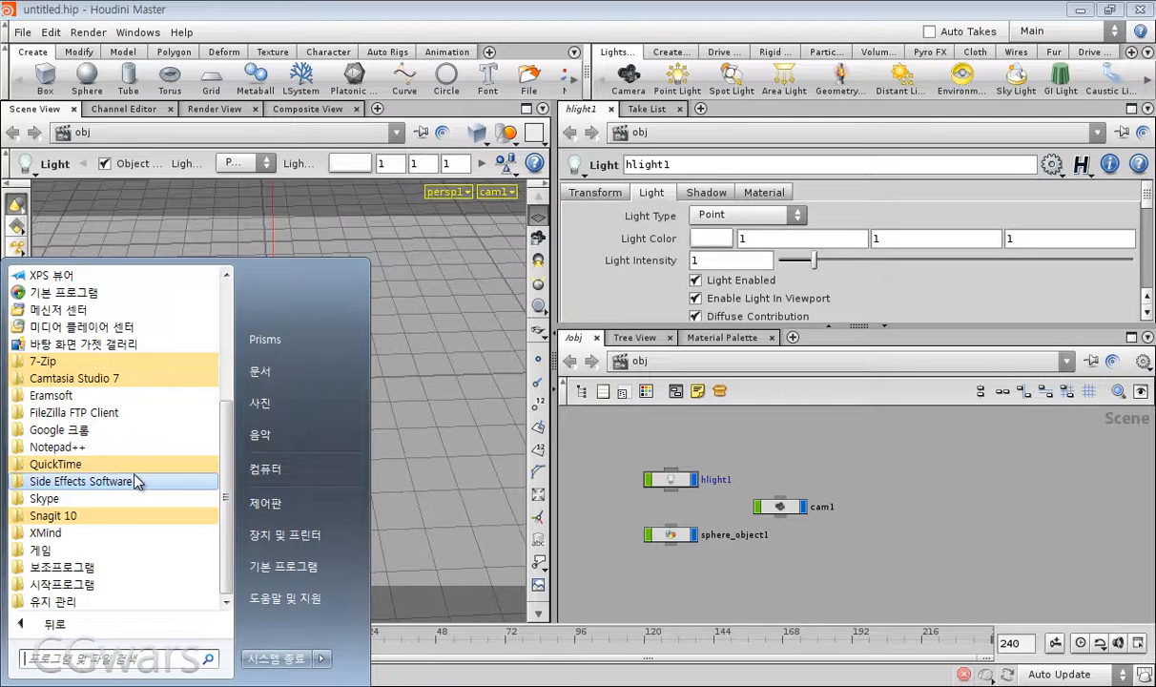
scroll(133, 481, up, 4)
click(64, 309)
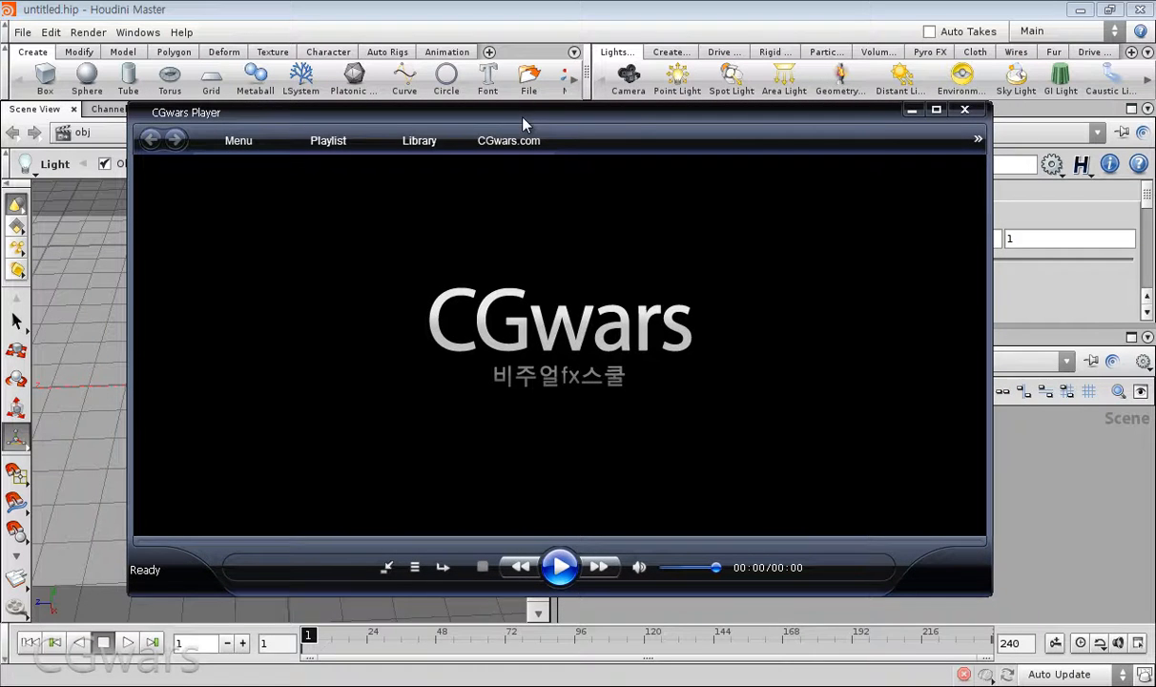
Step: Look over the CGwars.com links offered in the player and move its window aside
click(516, 143)
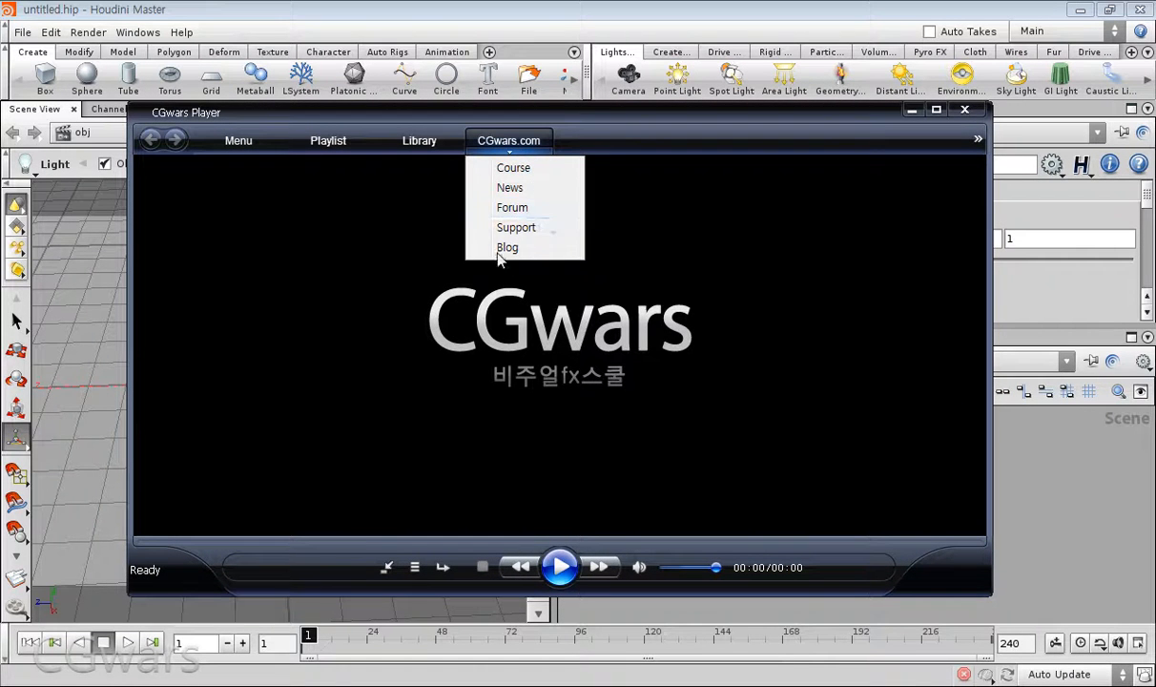
click(346, 258)
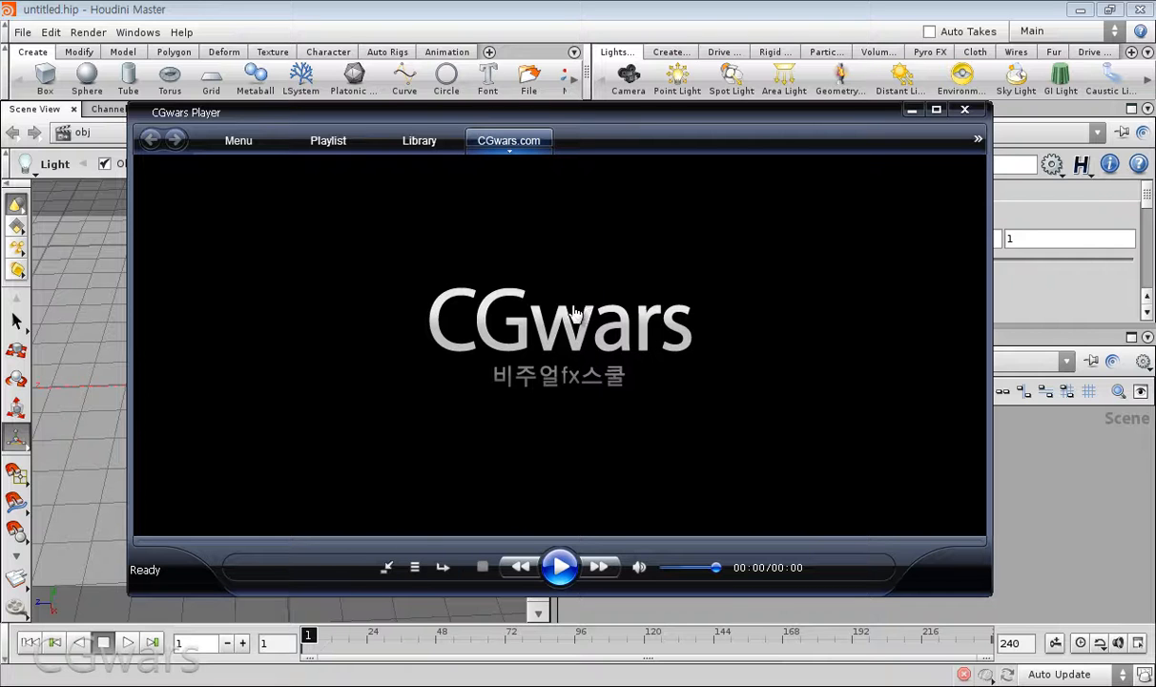
drag(620, 120, 691, 126)
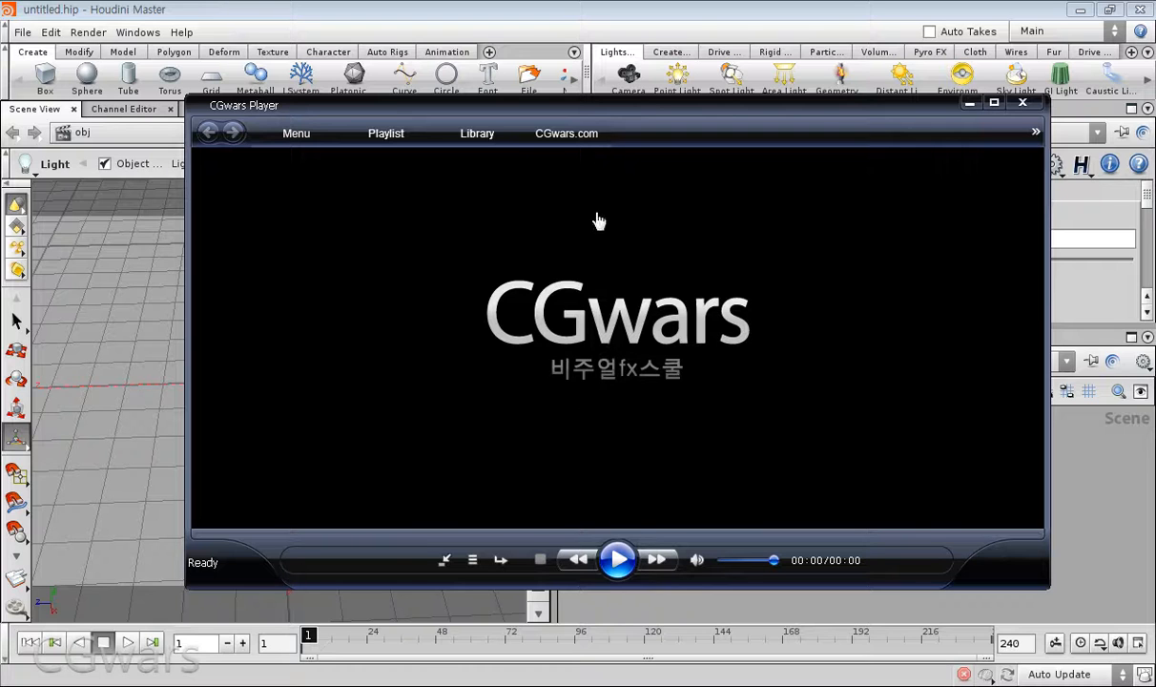
click(572, 139)
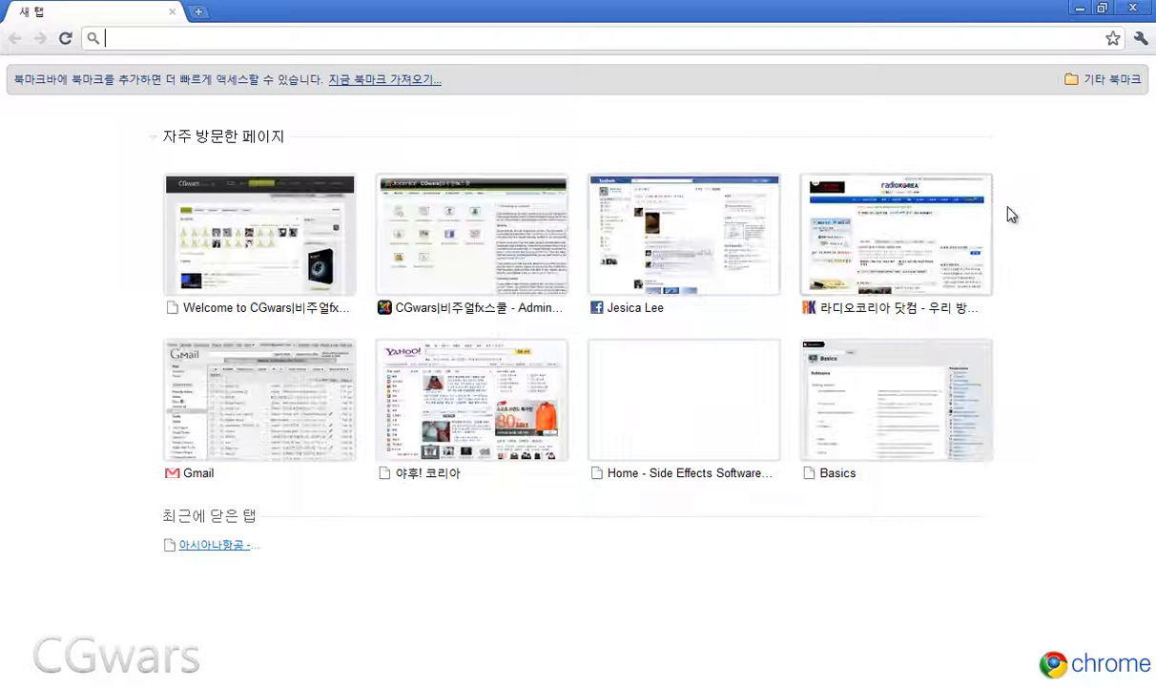
Step: In Chrome, open the CGwars site's software download folder and download CGwarsPlayerBetaRelease1.0.1.0-en.rar
click(250, 275)
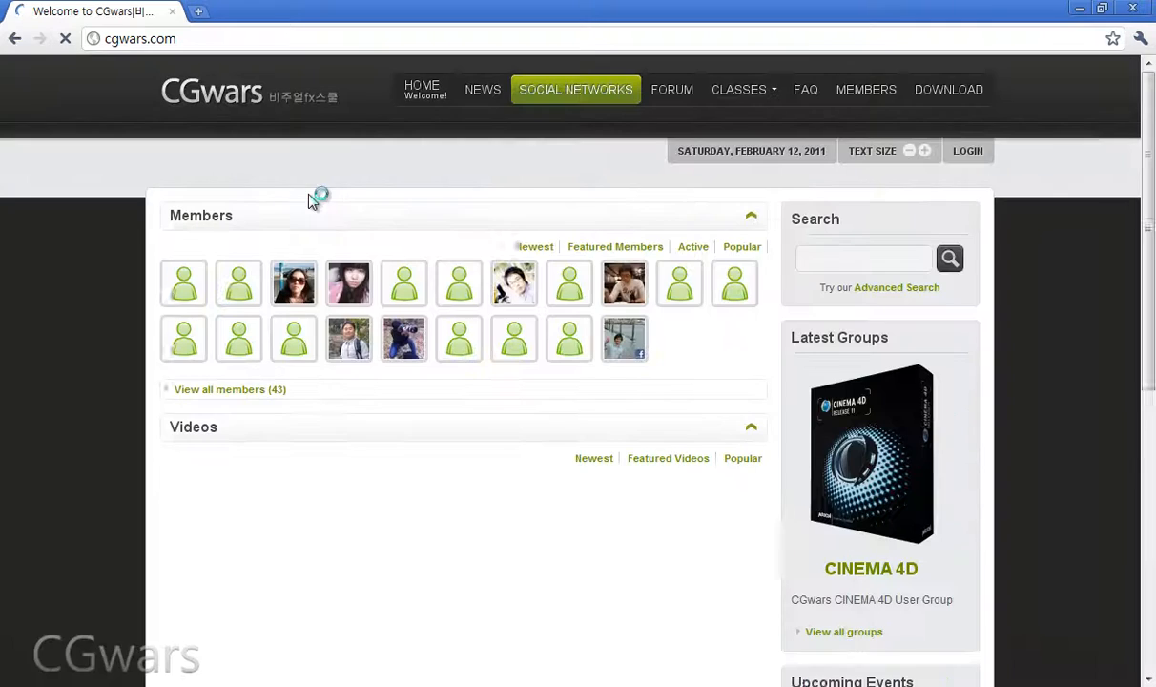
click(949, 88)
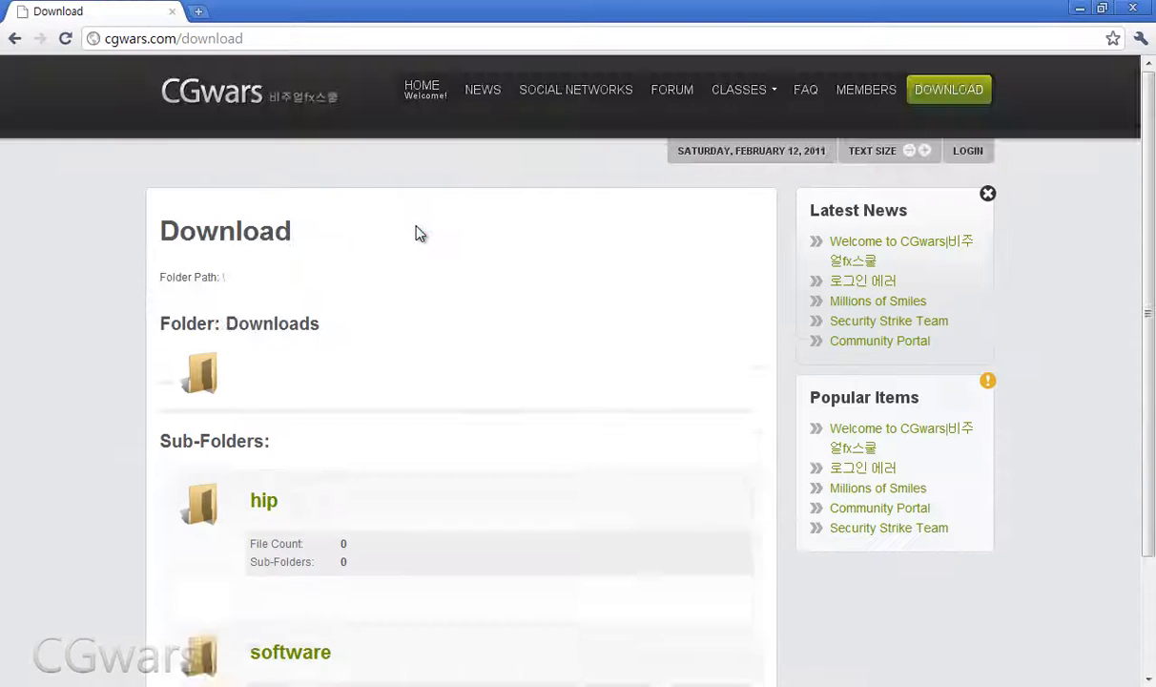
scroll(291, 490, down, 2)
click(289, 539)
scroll(374, 481, down, 2)
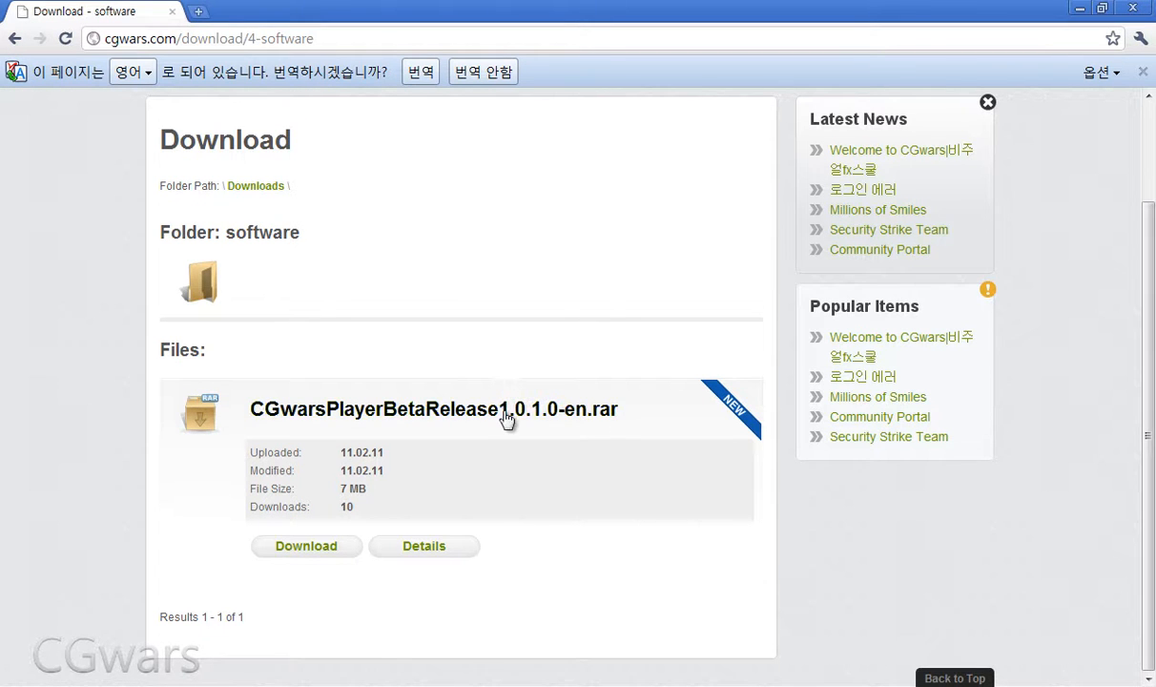
click(341, 546)
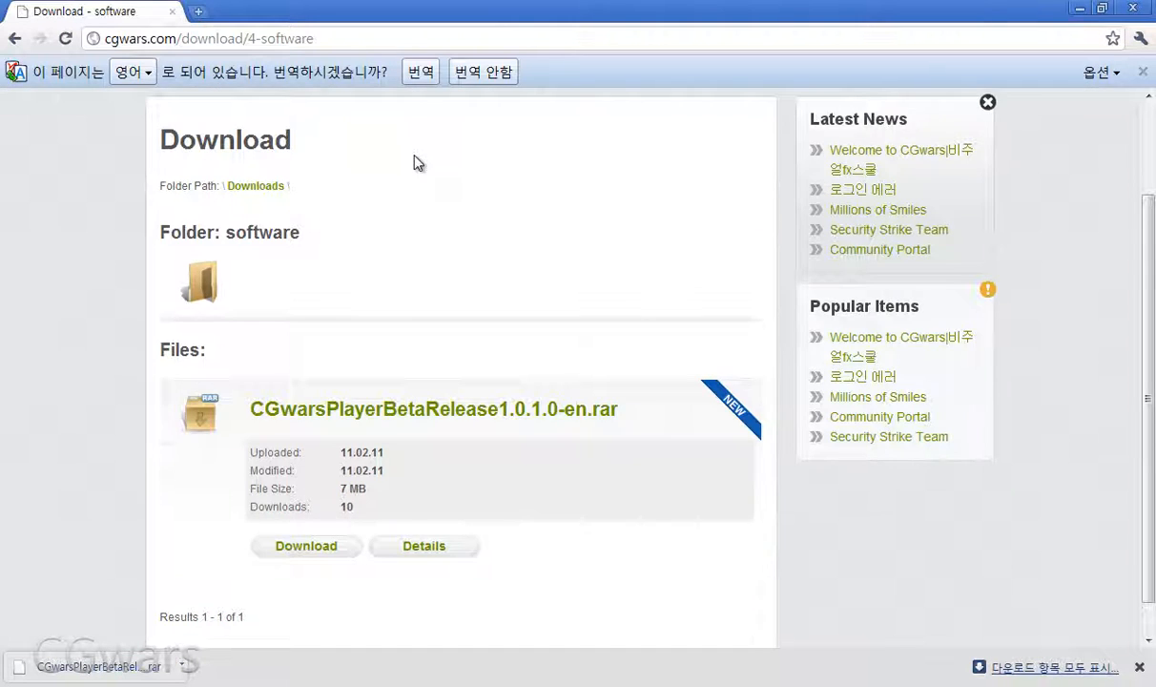
Step: Open the site's forum and read the topic "The Illusion of VFX with Houdini11"
scroll(415, 157, up, 2)
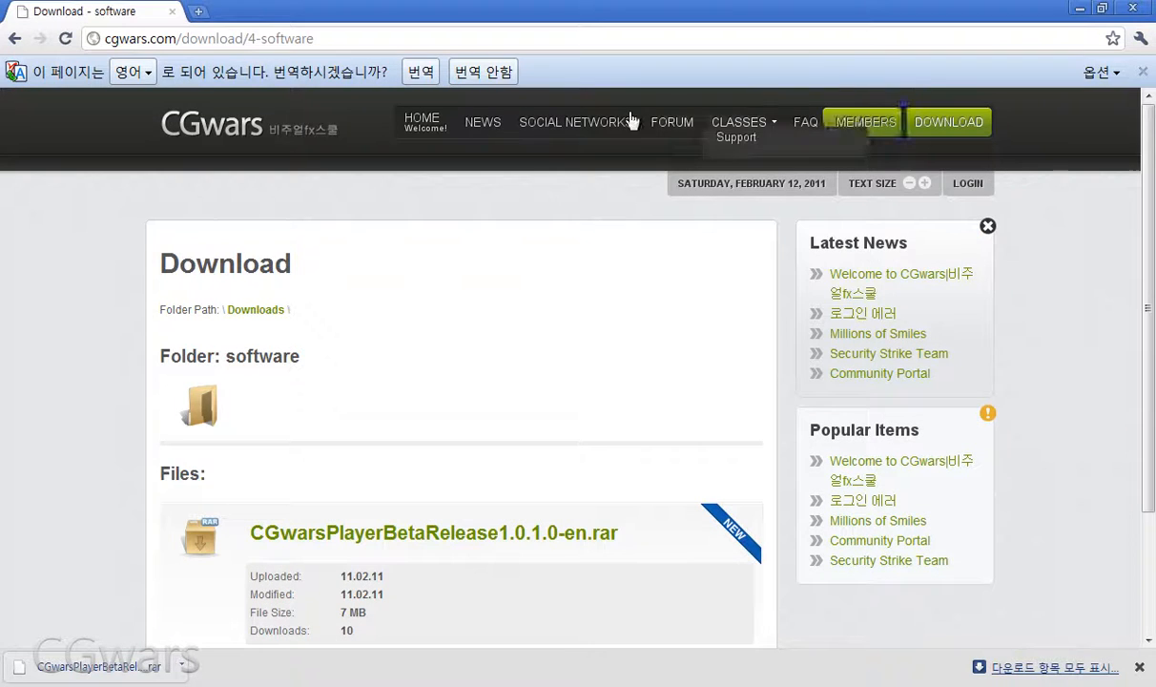
click(687, 131)
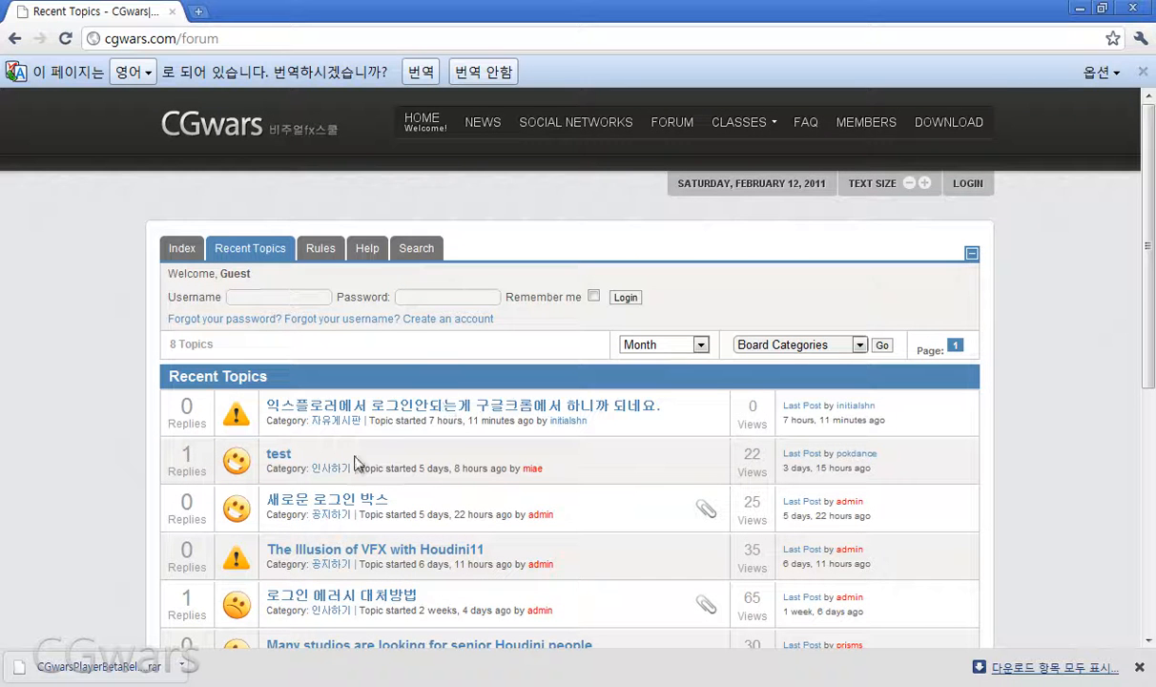
scroll(391, 463, down, 1)
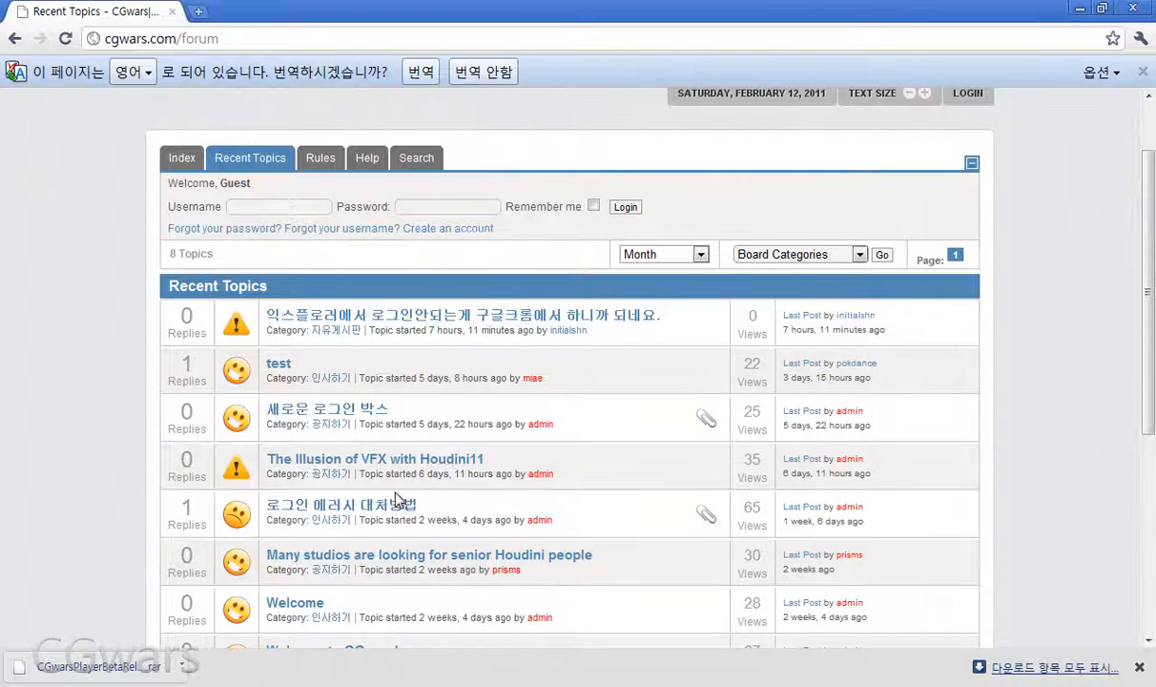
click(454, 462)
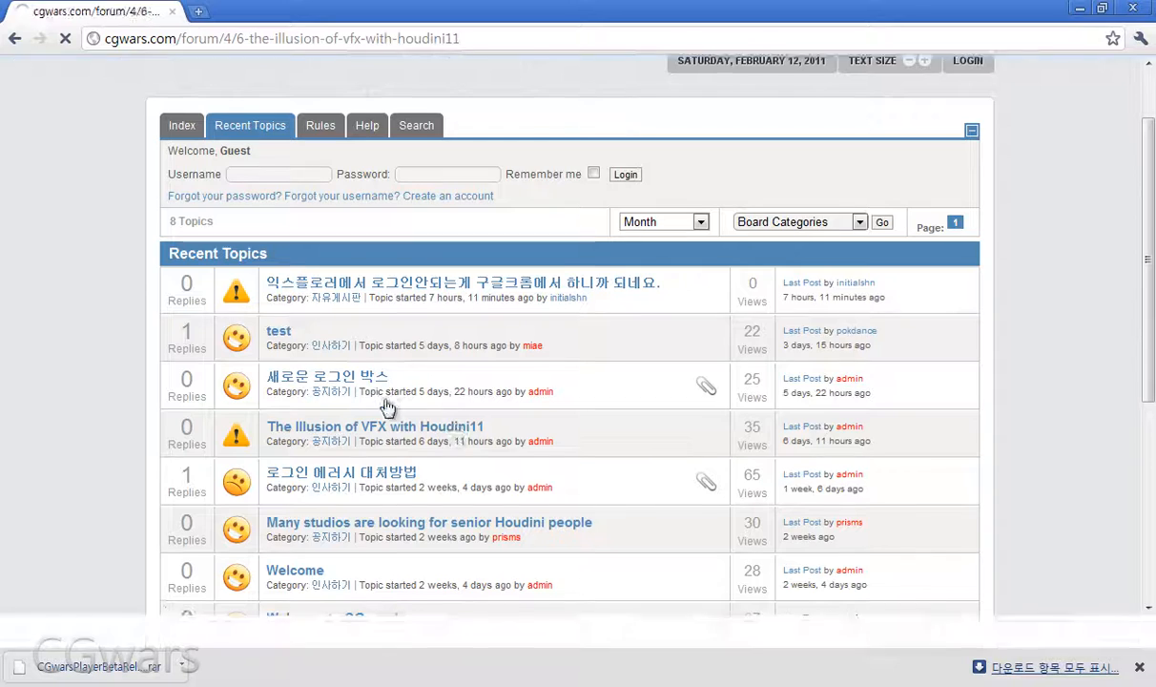
scroll(439, 399, down, 2)
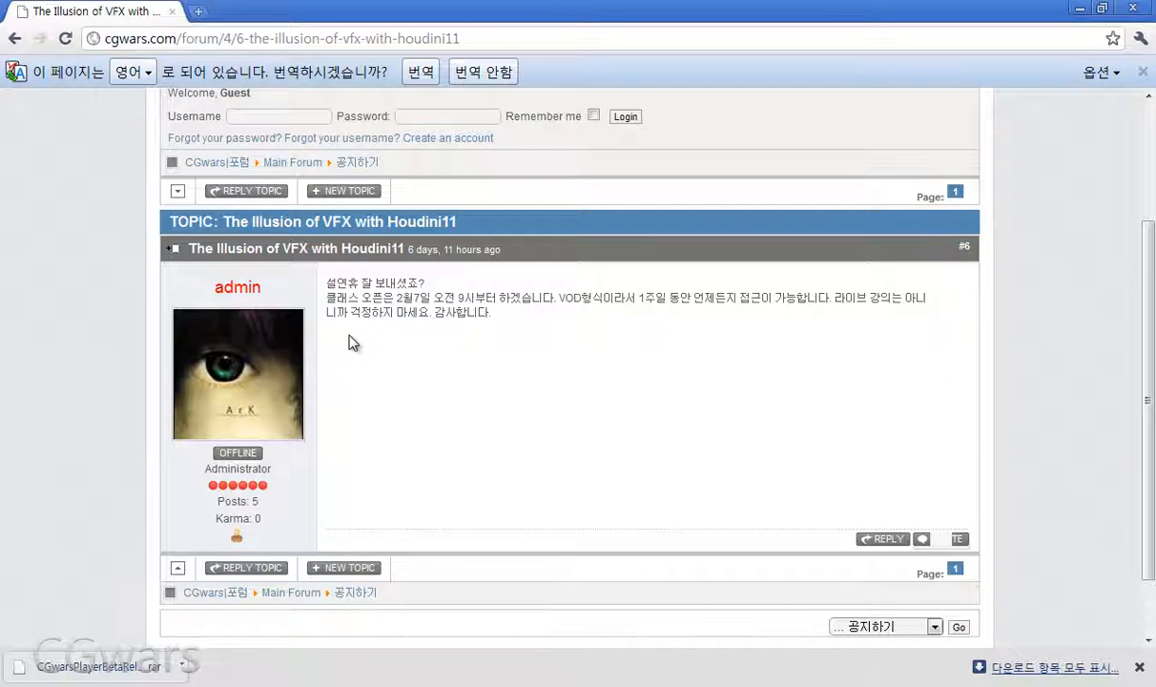
Step: Return to the recent topics, open the forum index and look at the Course Support category
click(15, 39)
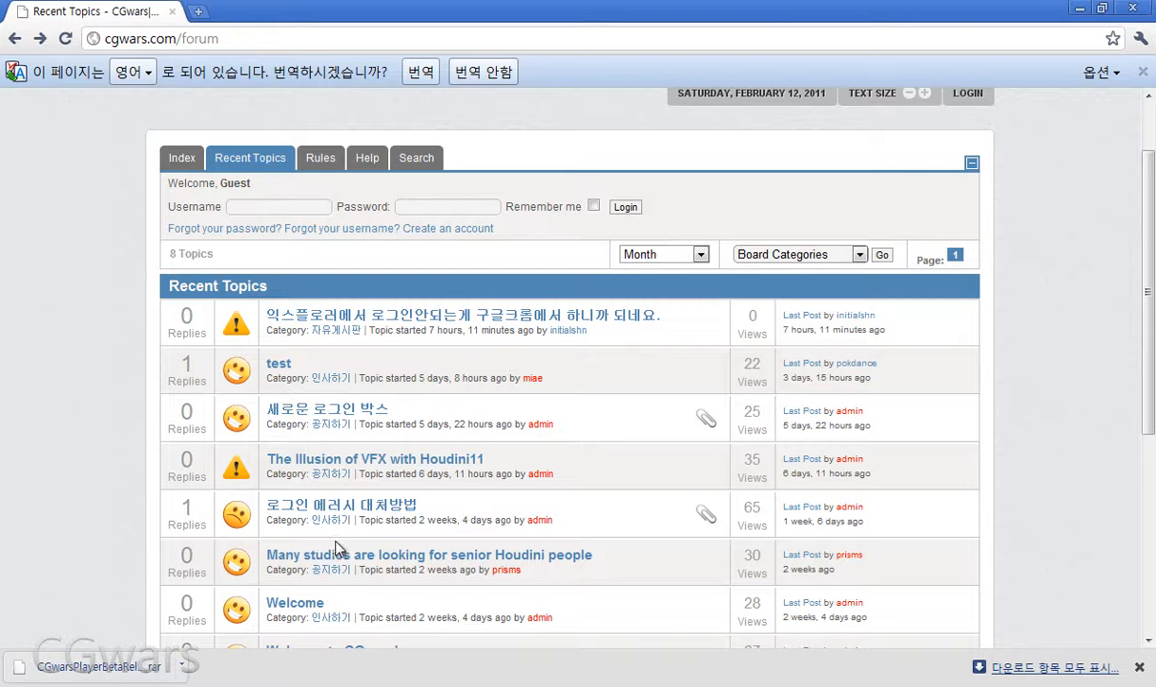
click(181, 160)
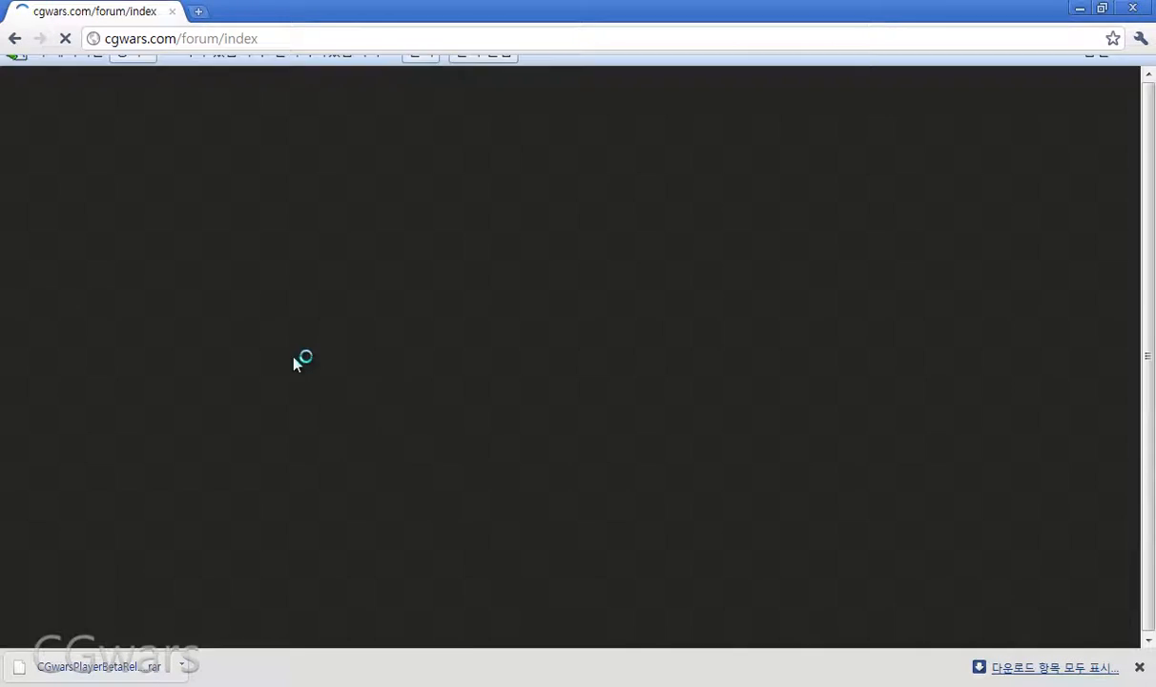
scroll(296, 347, down, 3)
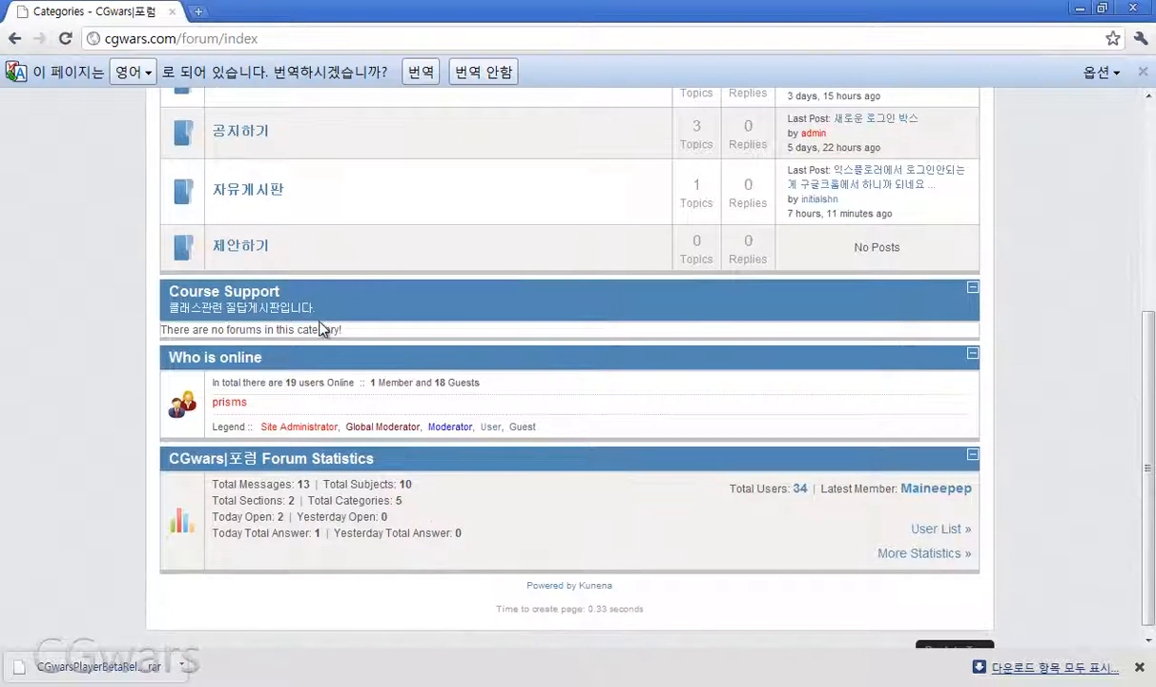
Step: Open the CGwars site's Social Networks page and log in with the account username and password
scroll(284, 328, up, 2)
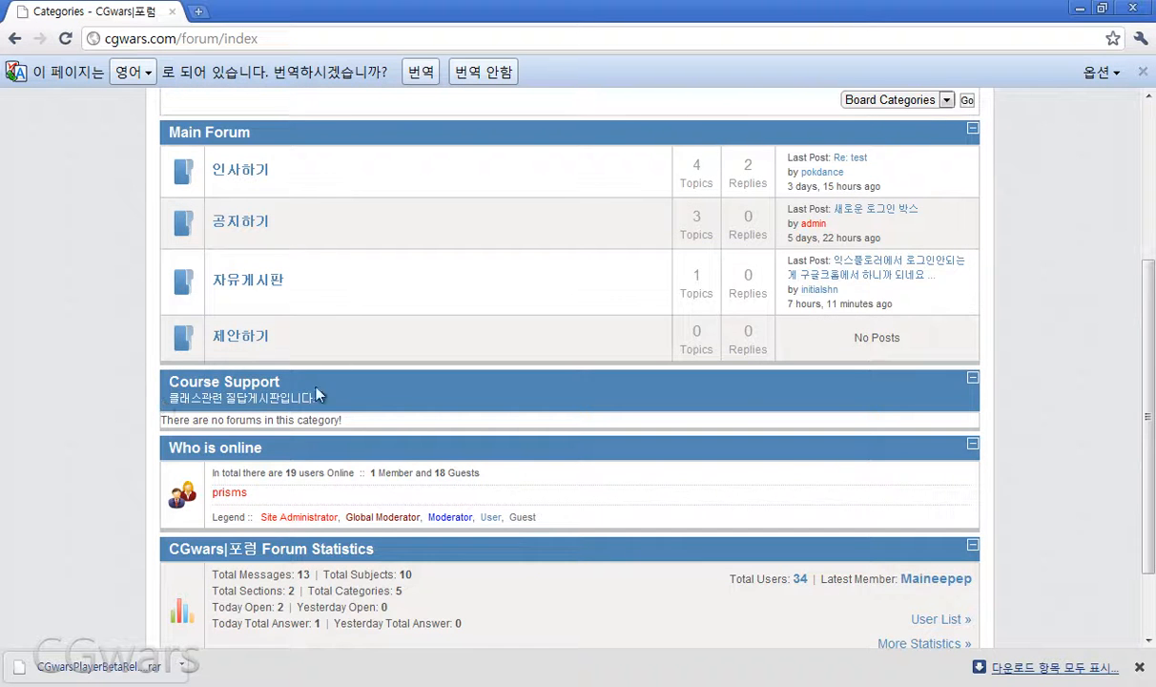
scroll(286, 357, up, 3)
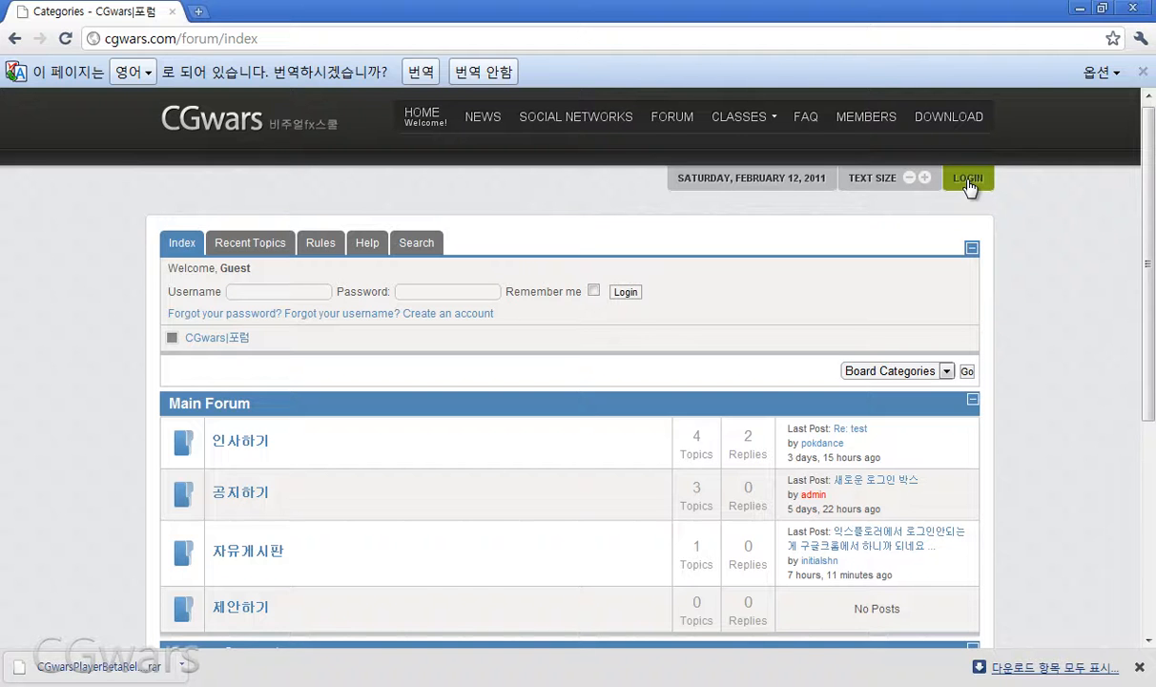
click(576, 119)
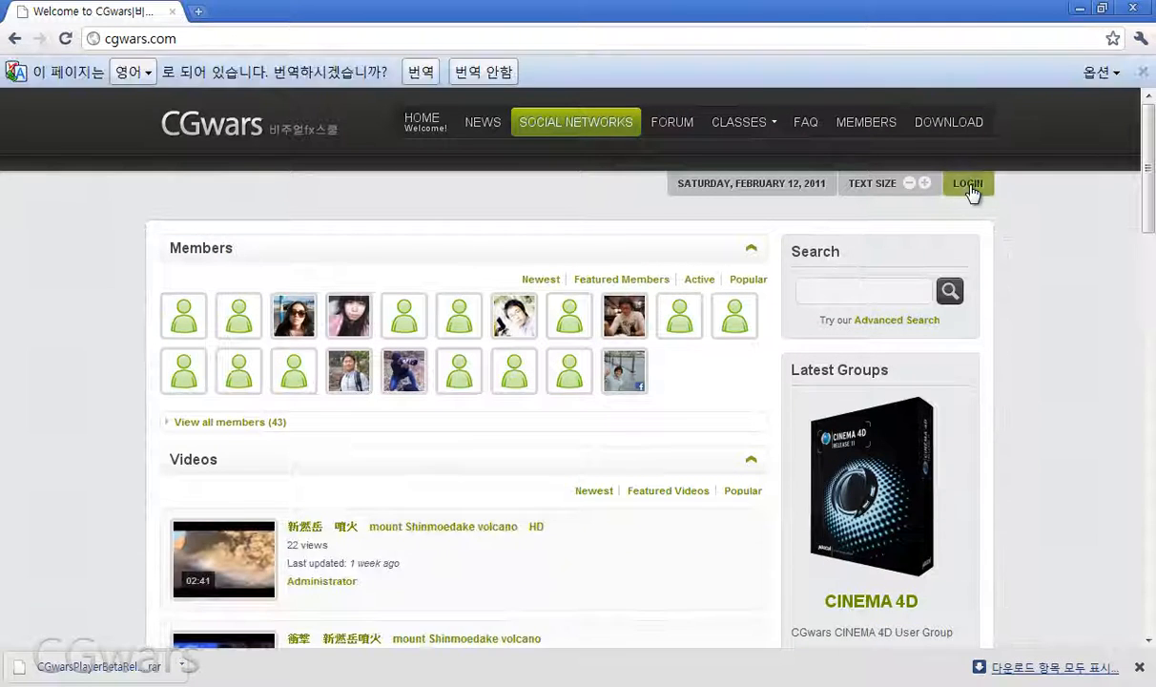
click(968, 186)
click(470, 325)
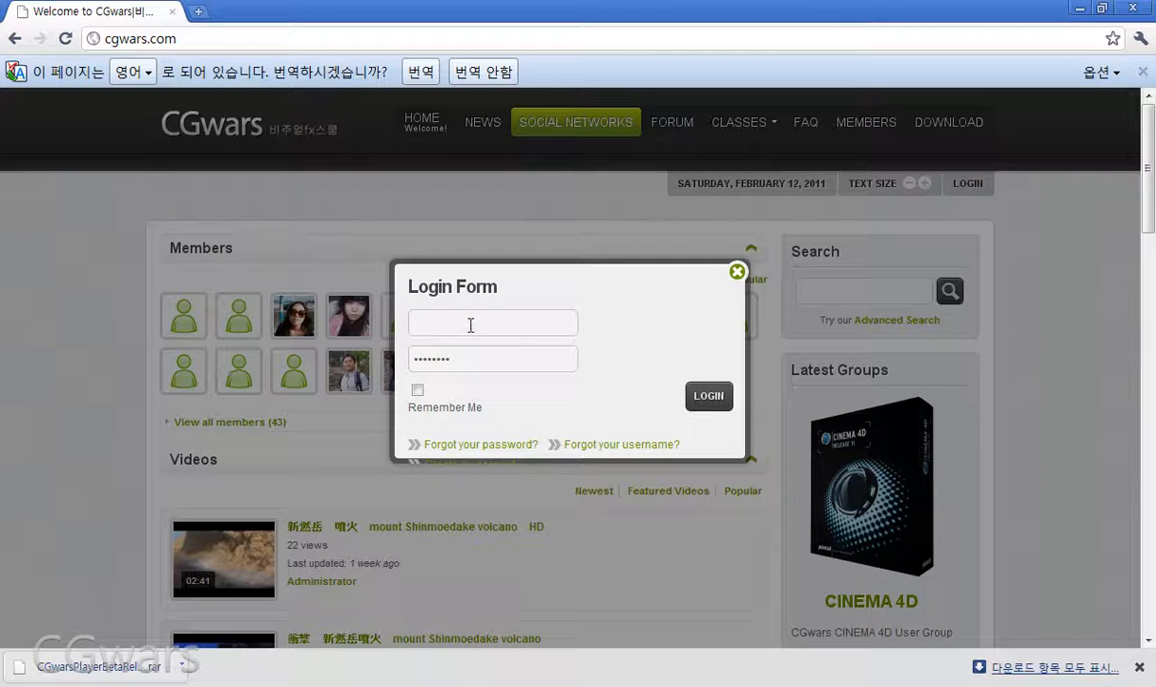
text(prisms)
key(Tab)
text(••)
key(Return)
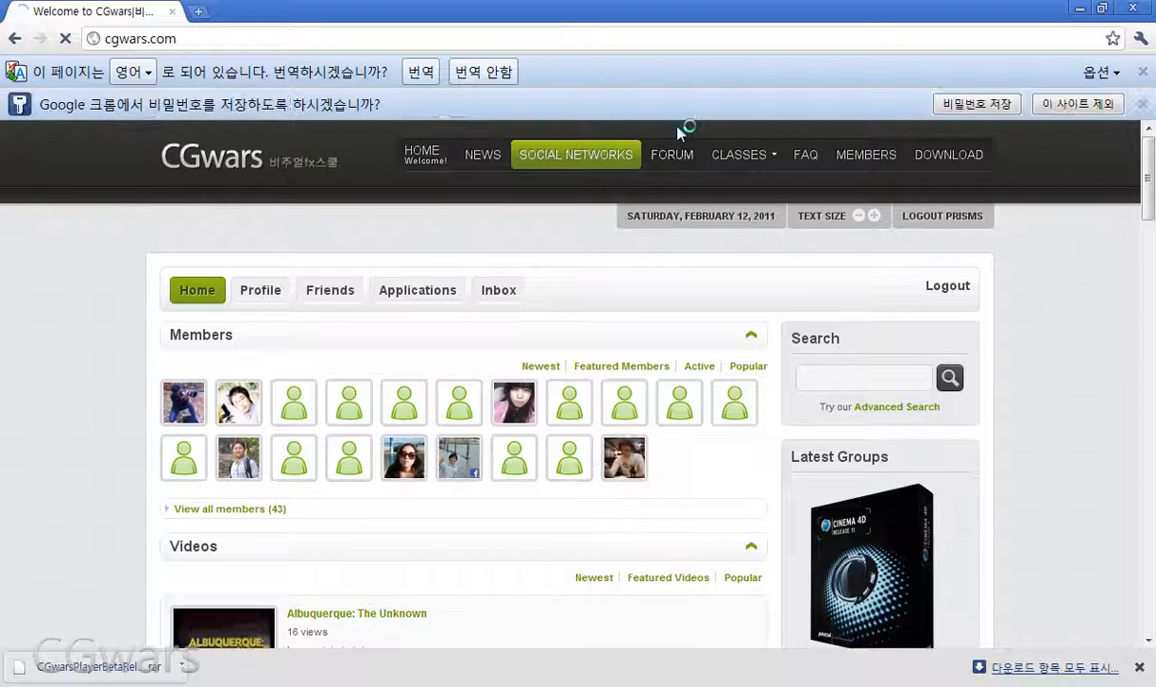
Step: Open the forum's recent topics and view the topic "질문은 여기에서 해 주세요."
click(675, 145)
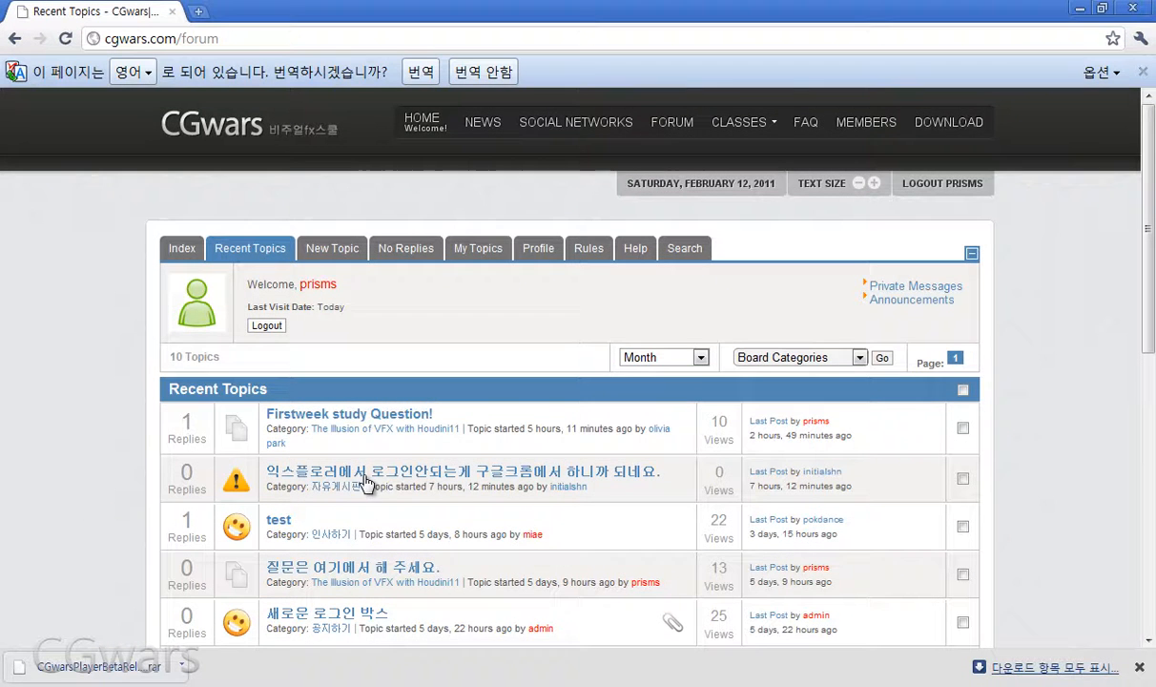
scroll(364, 487, down, 1)
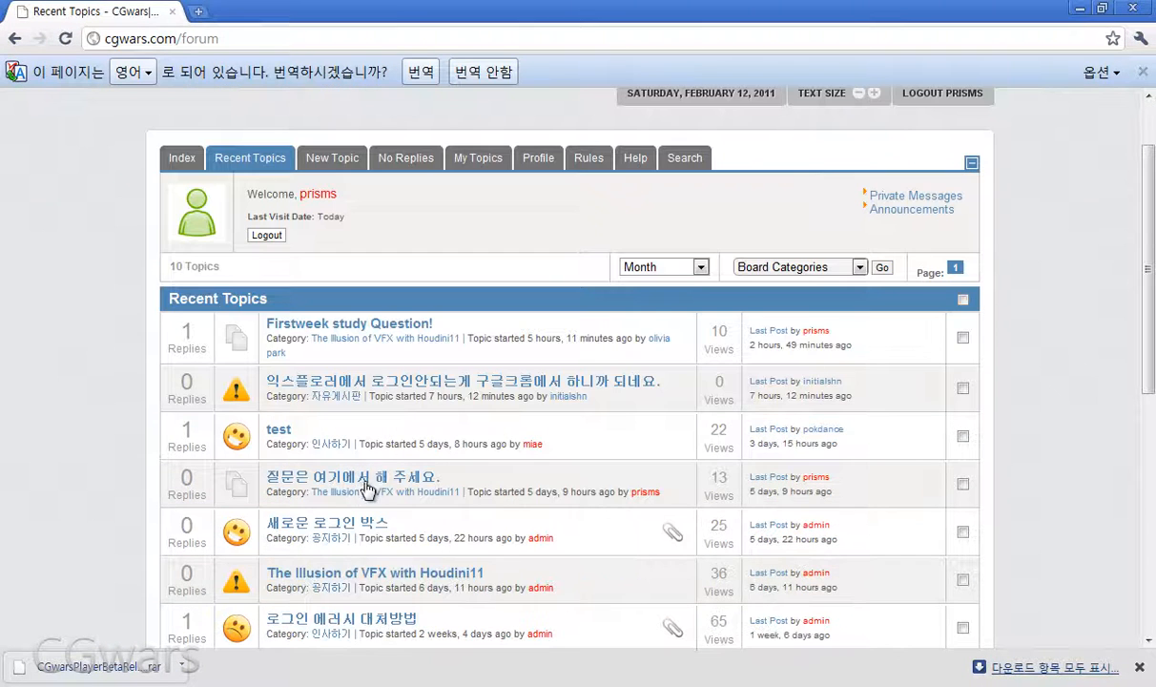
click(379, 477)
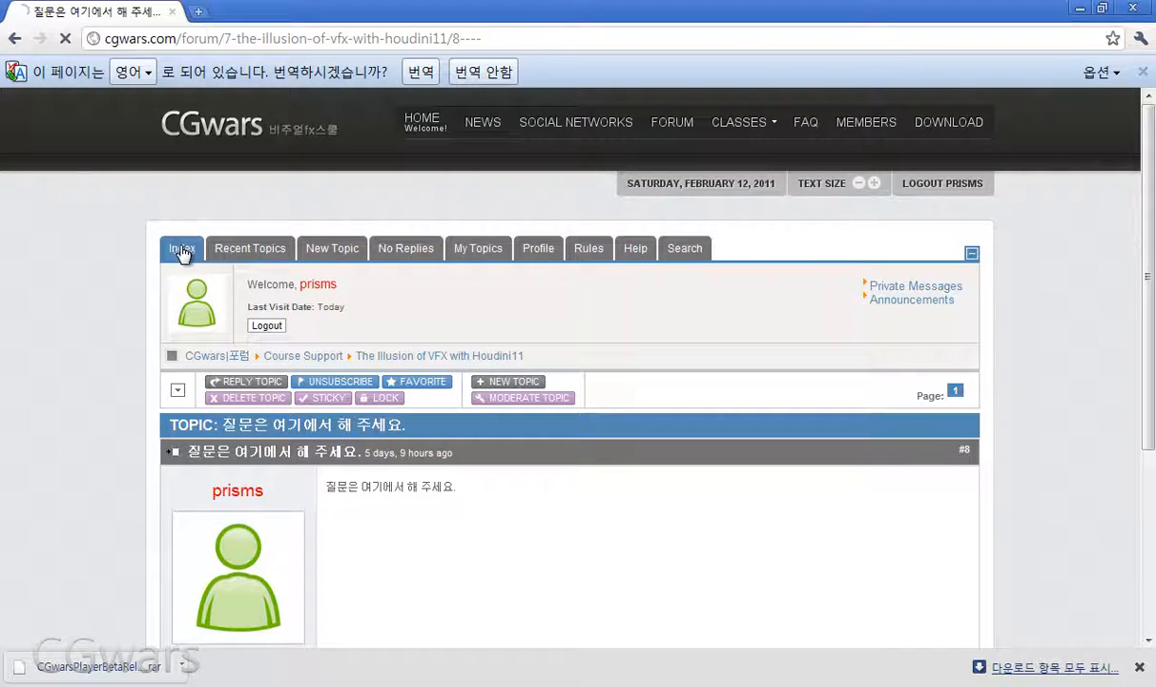
Step: Go to the forum index and open the Course Support board "The Illusion of VFX with Houdini11"
click(182, 251)
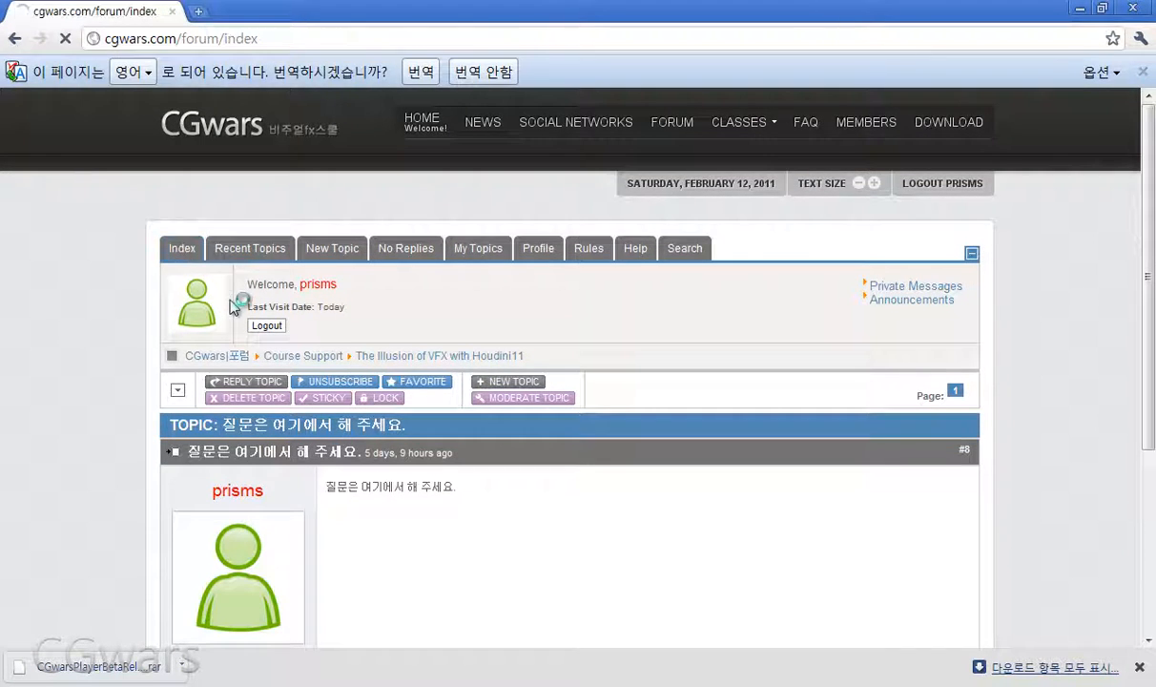
scroll(238, 315, down, 5)
click(327, 365)
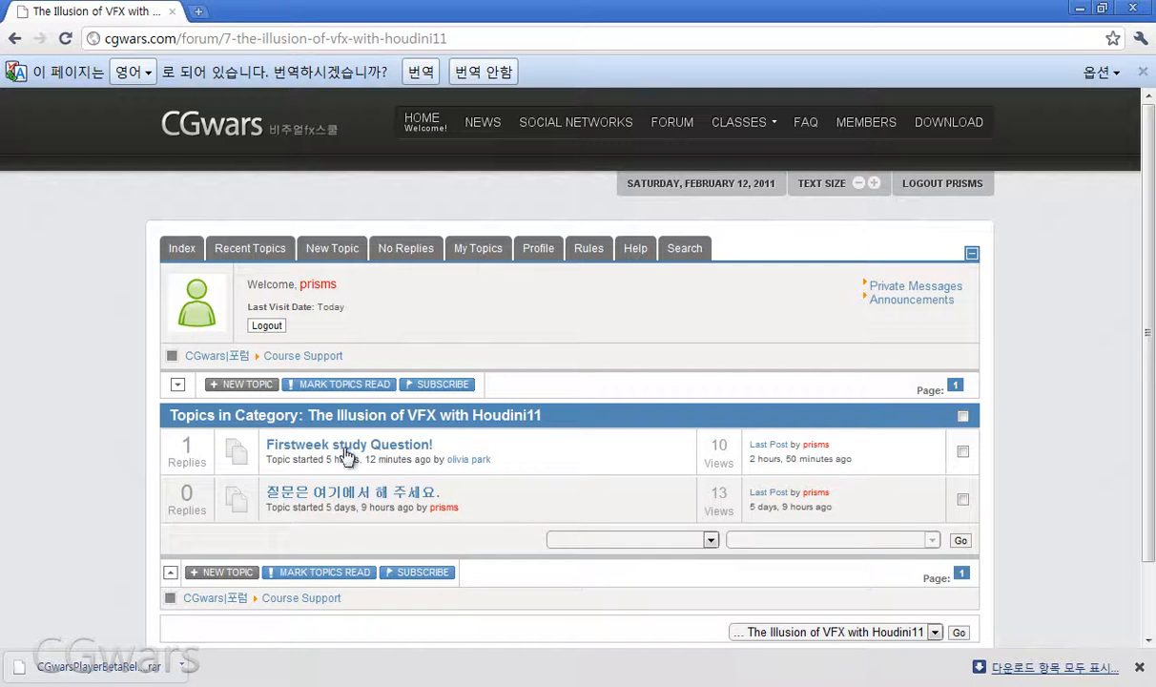
Step: Read the question and reply in the topic "Firstweek study Question!" and return to the Houdini11 board's topic list
click(377, 444)
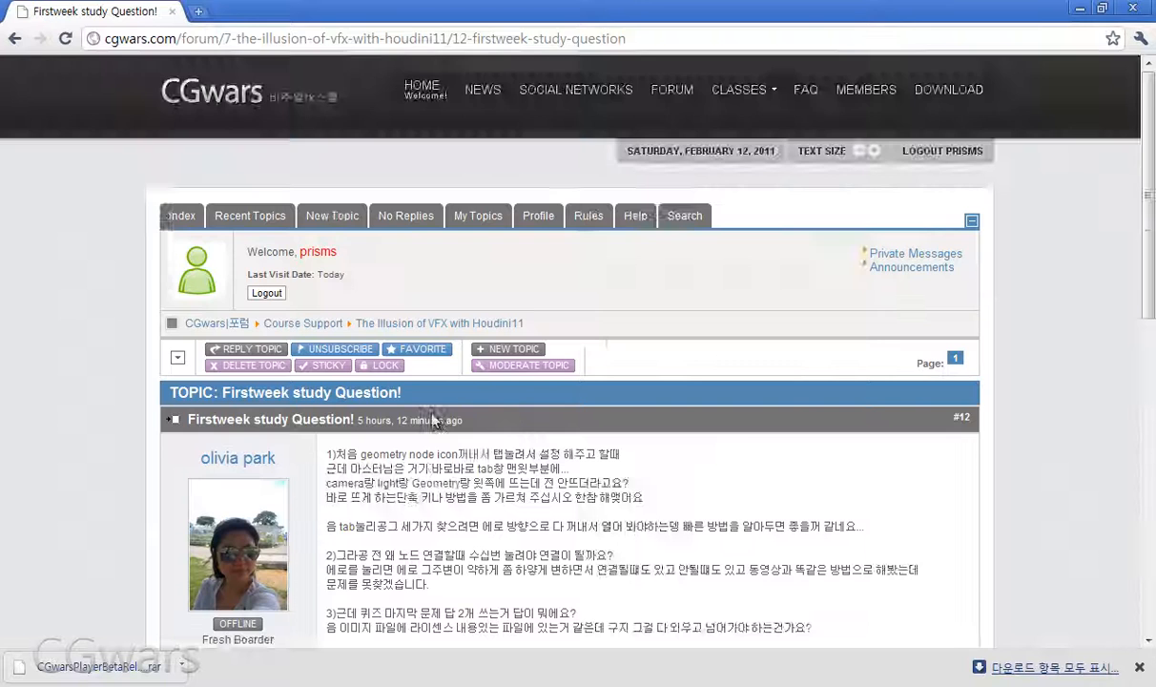
scroll(569, 246, down, 3)
scroll(570, 246, down, 3)
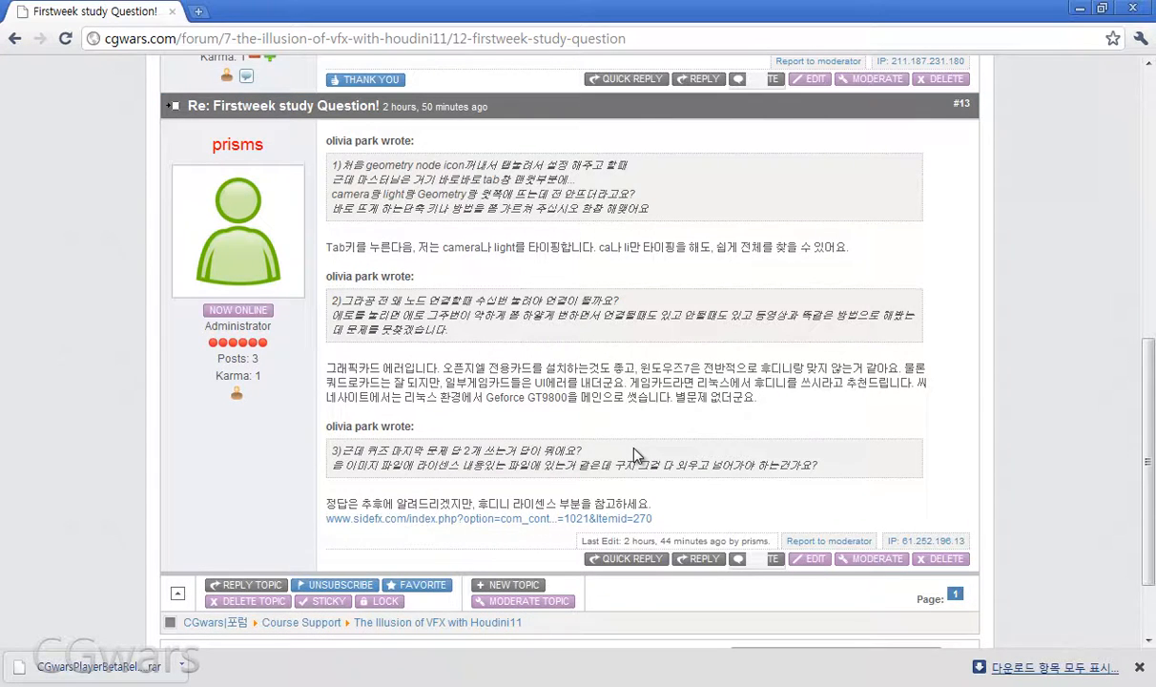
scroll(637, 454, up, 5)
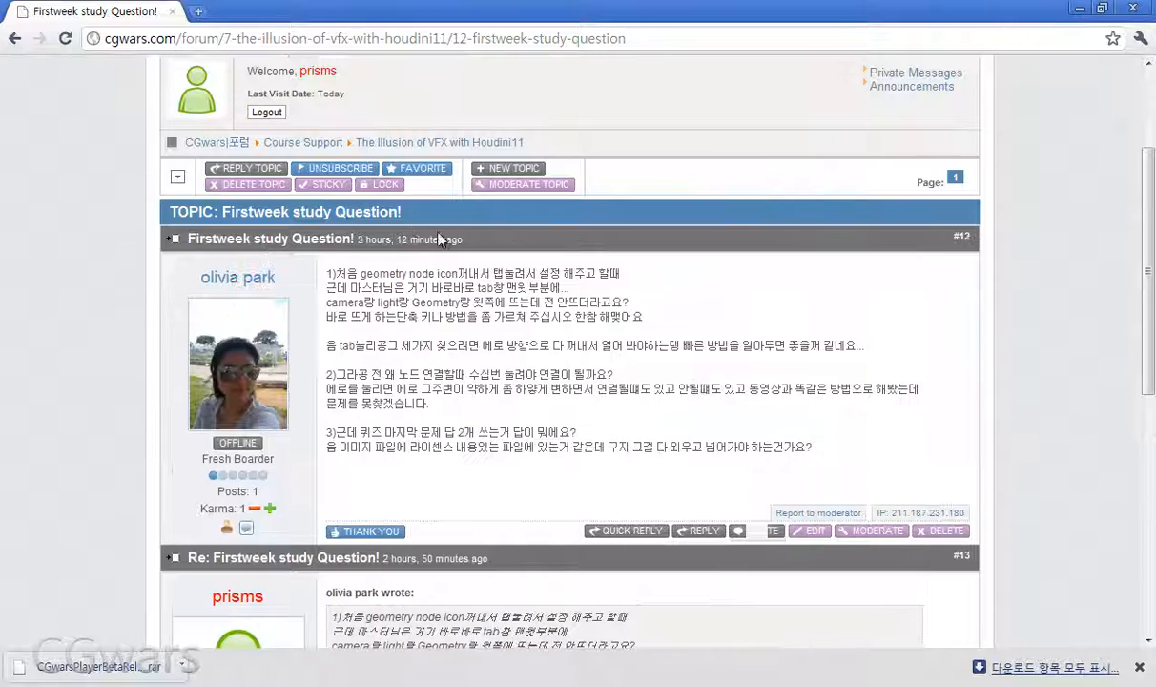
click(472, 143)
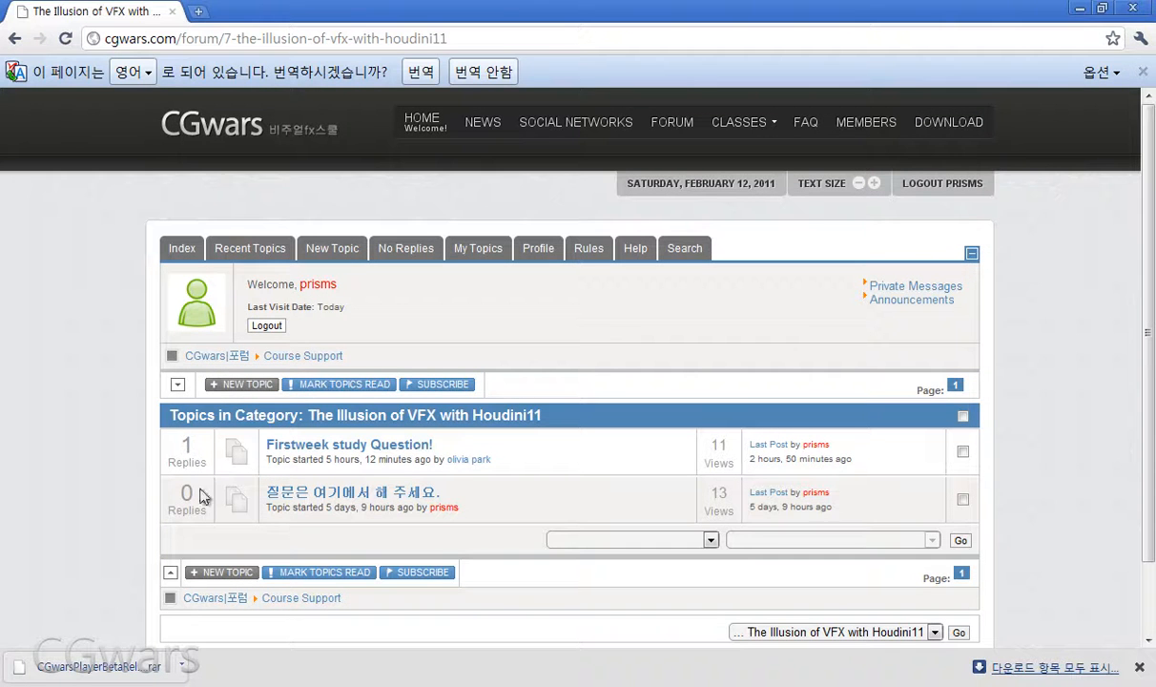
scroll(272, 502, down, 2)
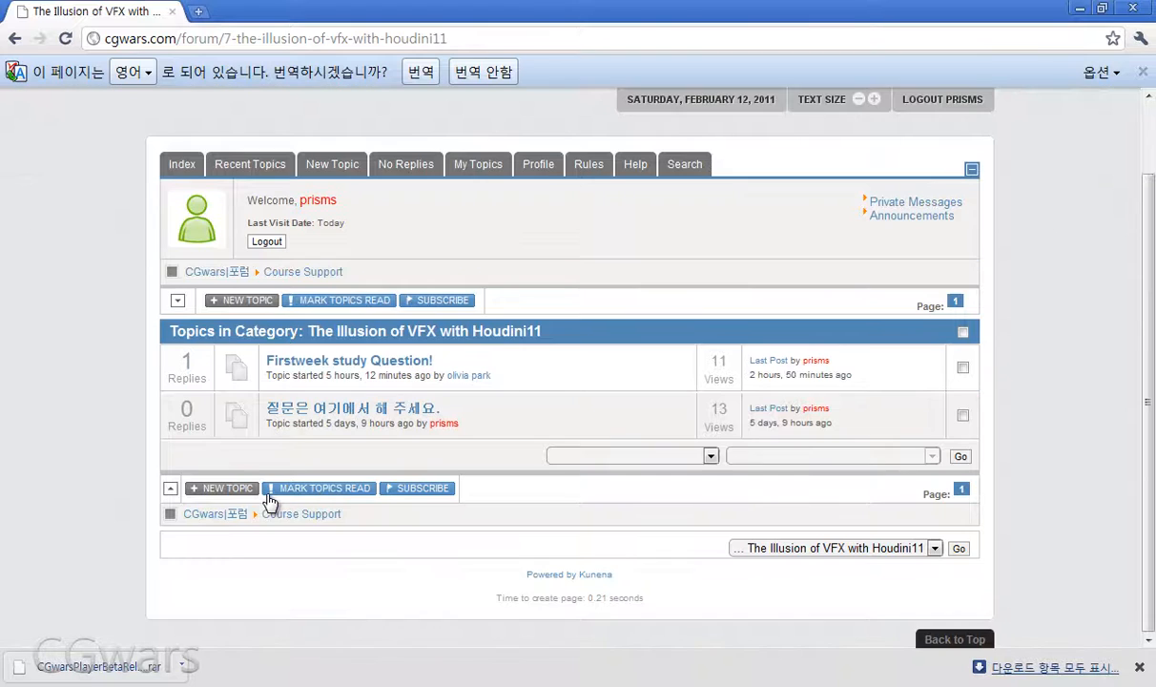